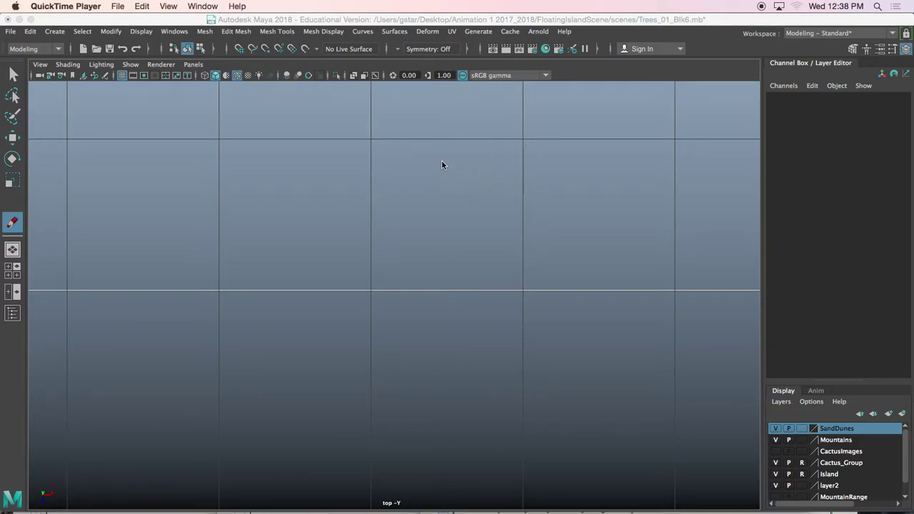
Step: Switch to Chrome and browse the vintage house image results for reference, enlarging the white gabled house with a balcony, and return to Maya
{"action": "mouse_move", "coordinate": [500, 510]}
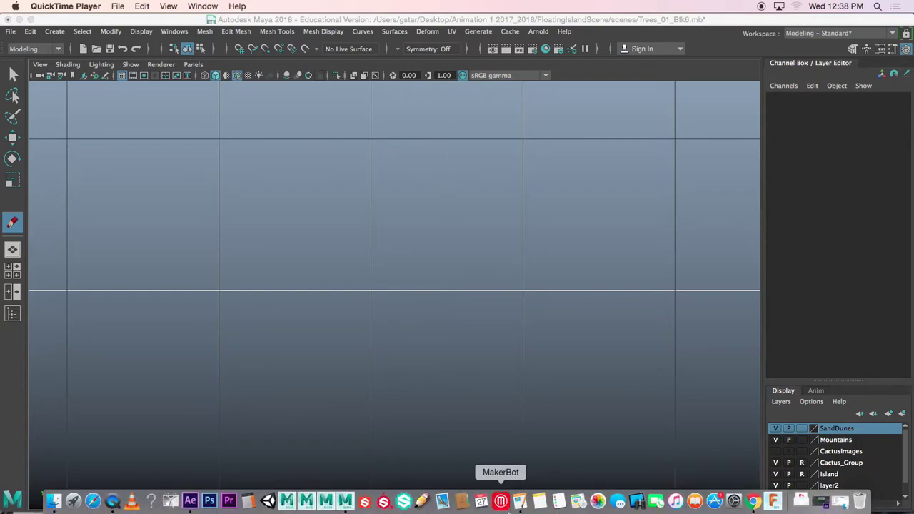
{"action": "left_click", "coordinate": [754, 502]}
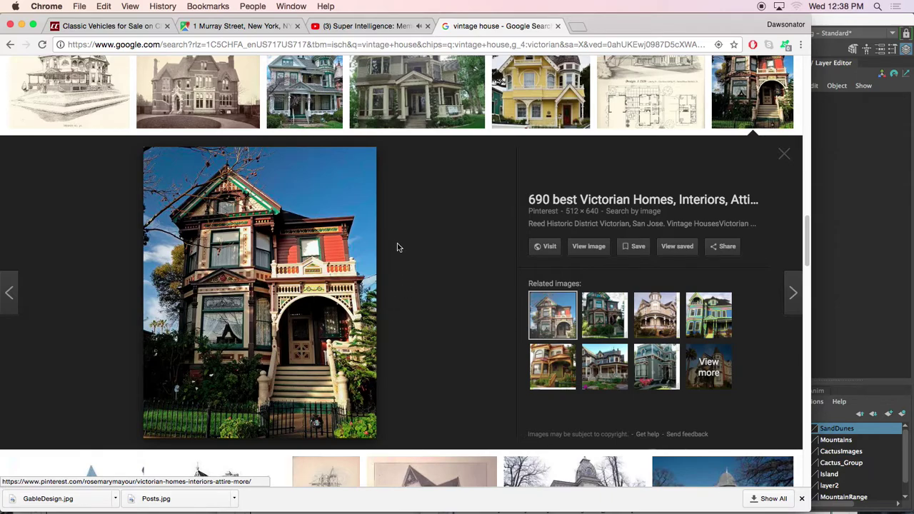
{"action": "scroll", "coordinate": [357, 225], "scroll_direction": "up", "scroll_amount": 3}
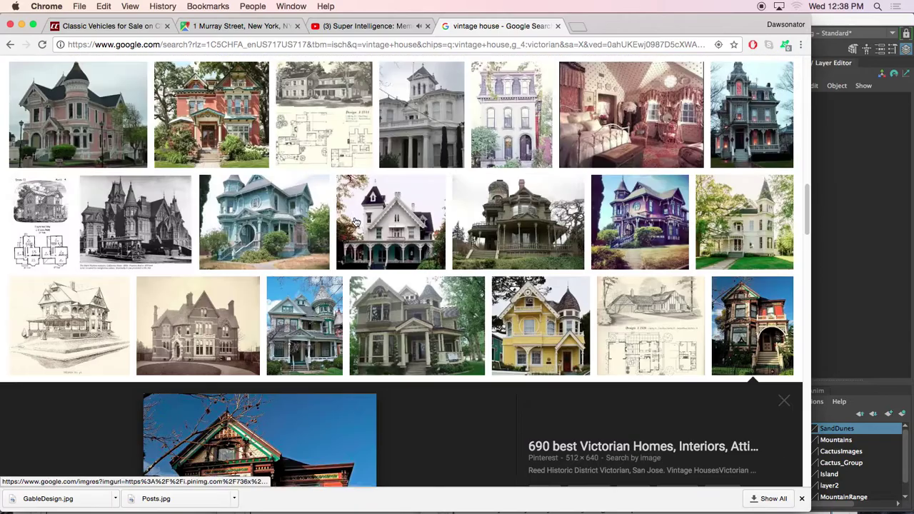
{"action": "scroll", "coordinate": [328, 186], "scroll_direction": "up", "scroll_amount": 3}
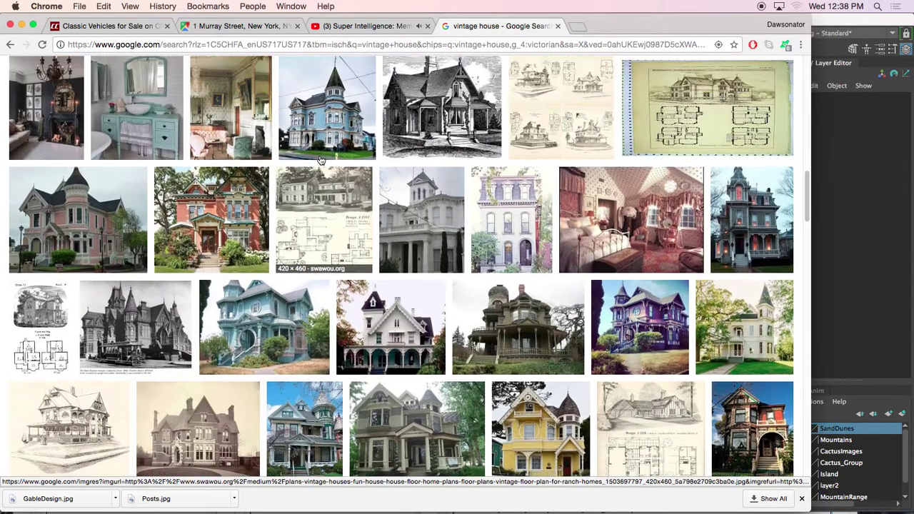
{"action": "scroll", "coordinate": [321, 160], "scroll_direction": "up", "scroll_amount": 3}
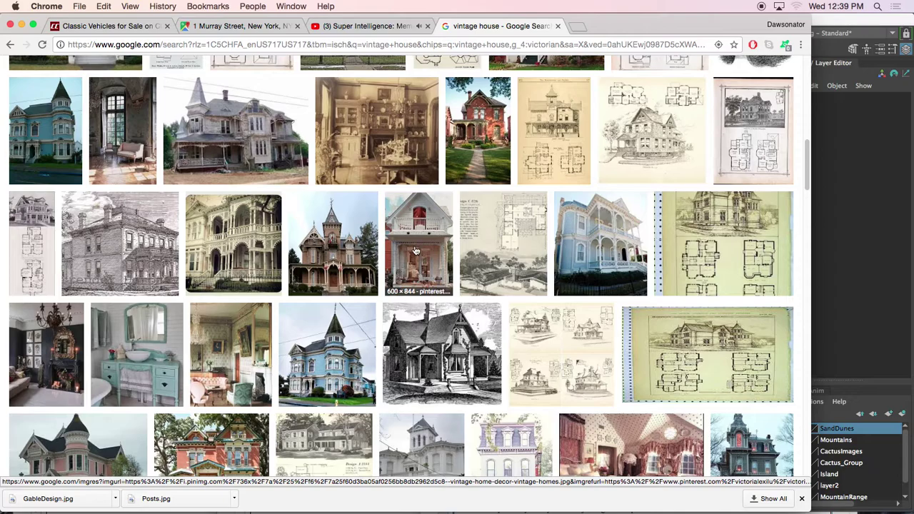
{"action": "left_click", "coordinate": [416, 251]}
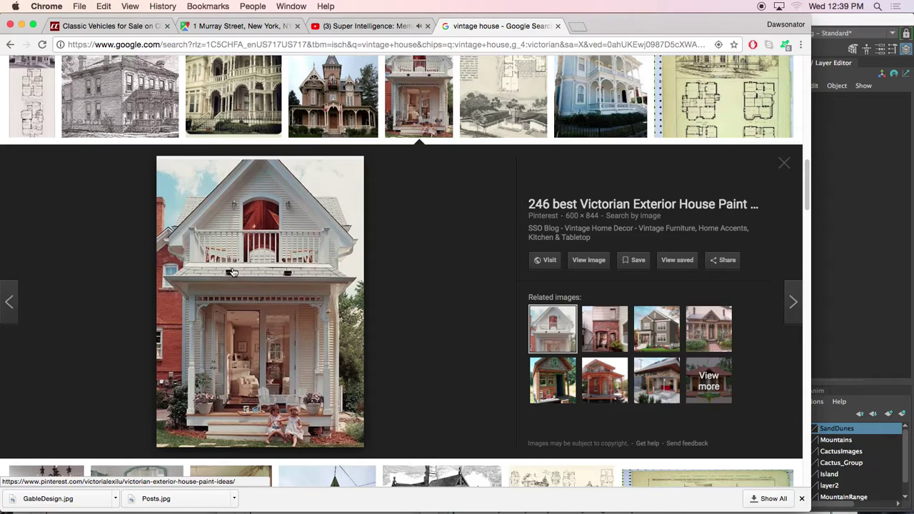
{"action": "left_click", "coordinate": [22, 25]}
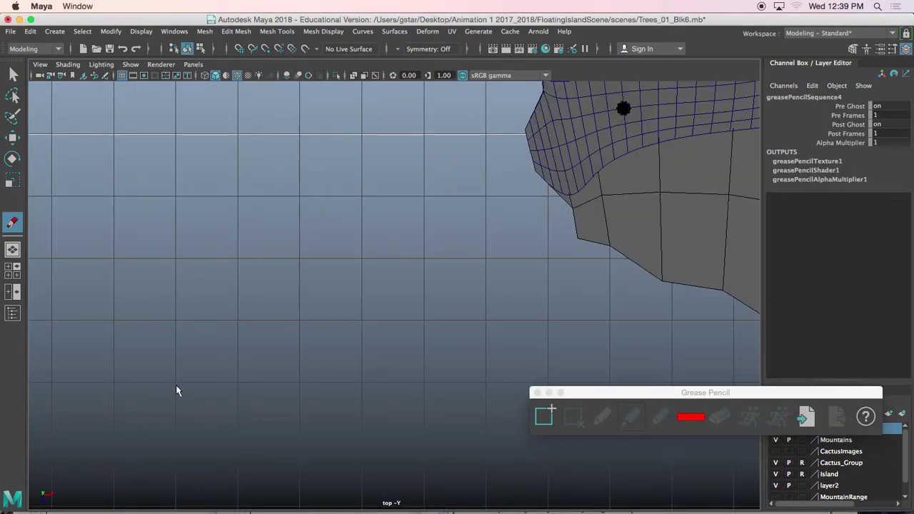
{"action": "left_click", "coordinate": [544, 414]}
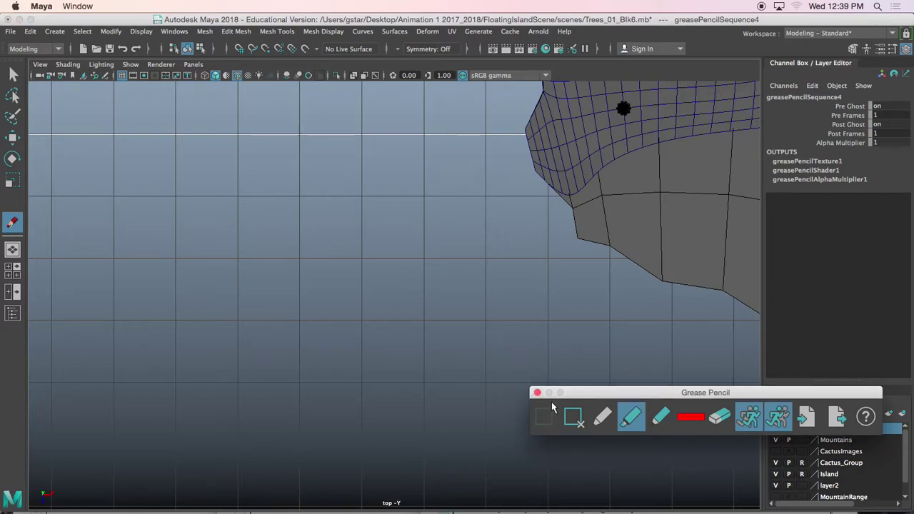
{"action": "left_click", "coordinate": [201, 367]}
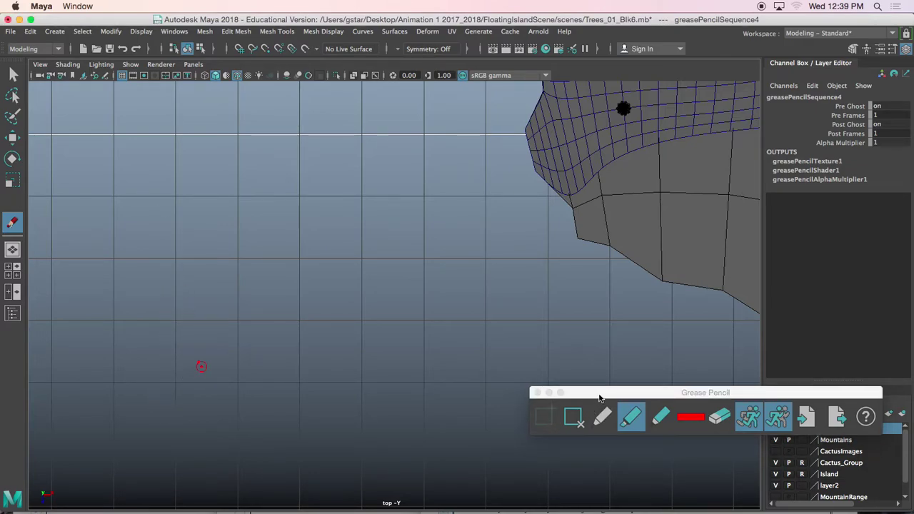
{"action": "left_click", "coordinate": [574, 417]}
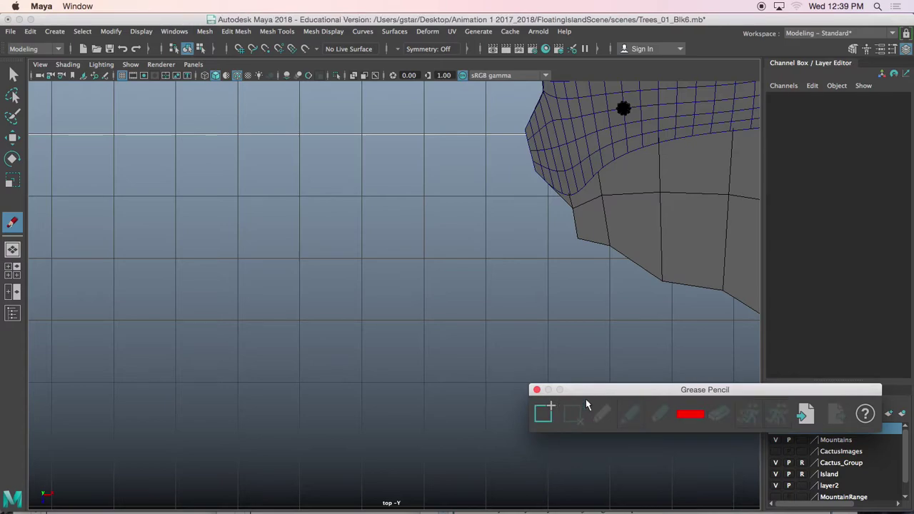
{"action": "left_click", "coordinate": [545, 414]}
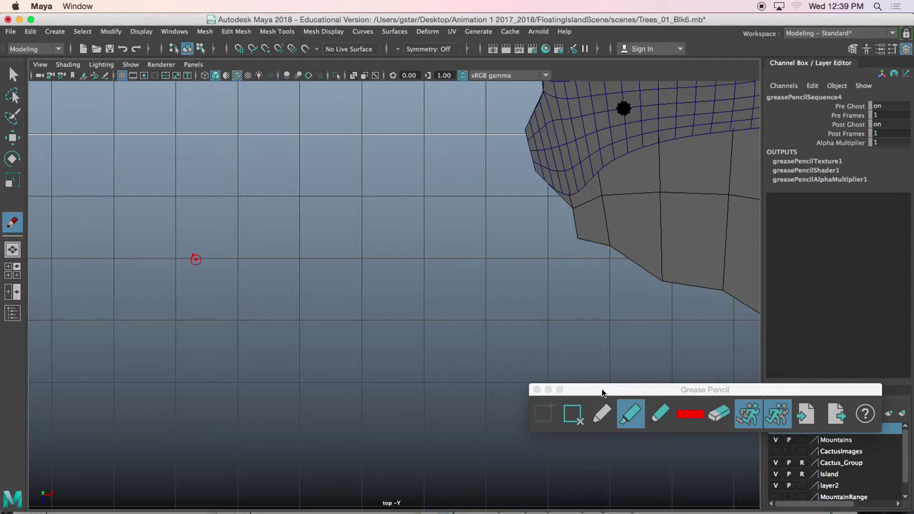
{"action": "left_click", "coordinate": [537, 390]}
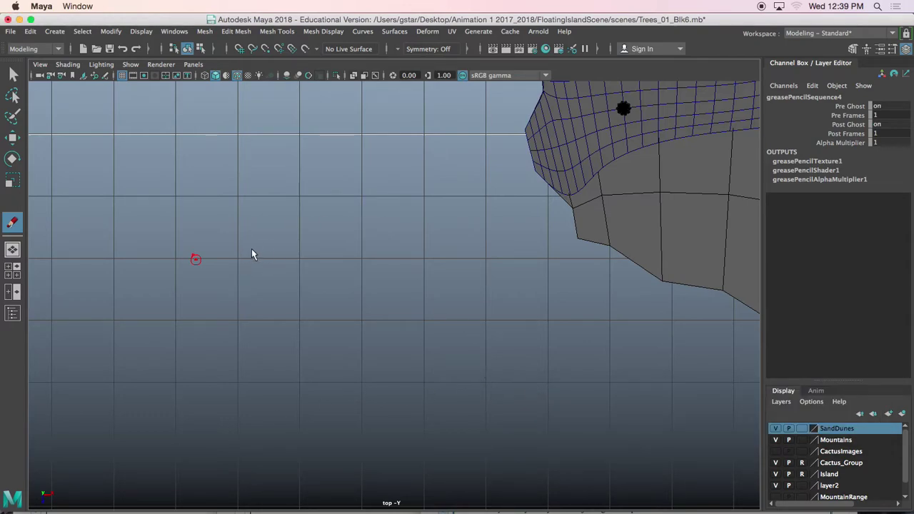
{"action": "scroll", "coordinate": [204, 261], "scroll_direction": "up", "scroll_amount": 2}
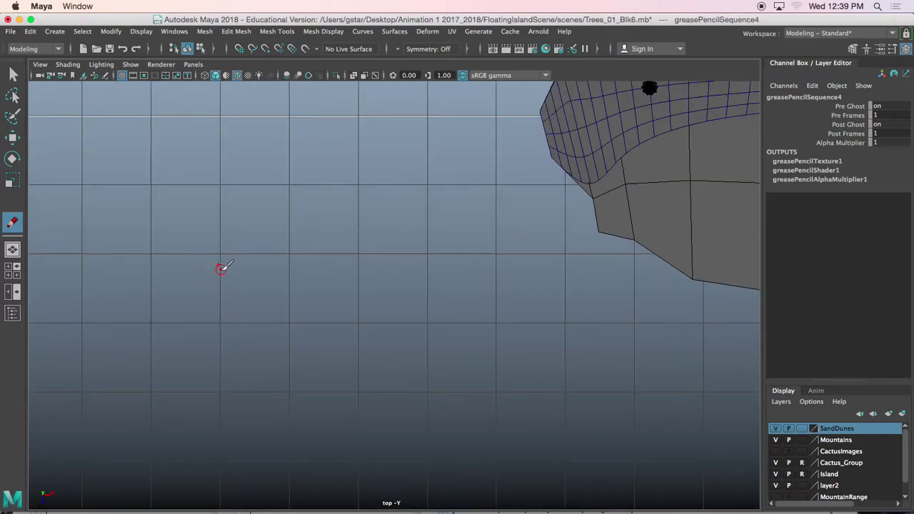
Step: Create a grid-snapped L-shaped floor-plan polygon in the top view, four squares wide and three deep, with the Create Polygon tool
{"action": "key", "text": "w"}
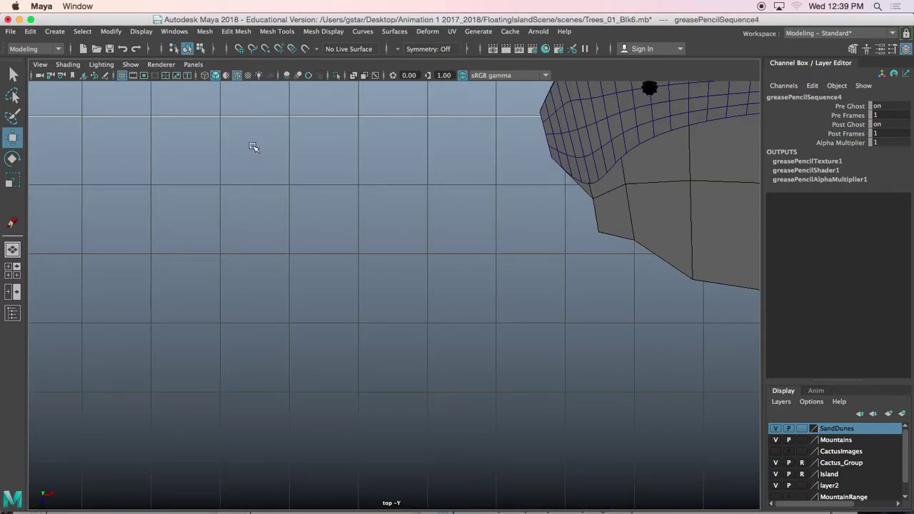
{"action": "left_click", "coordinate": [279, 32]}
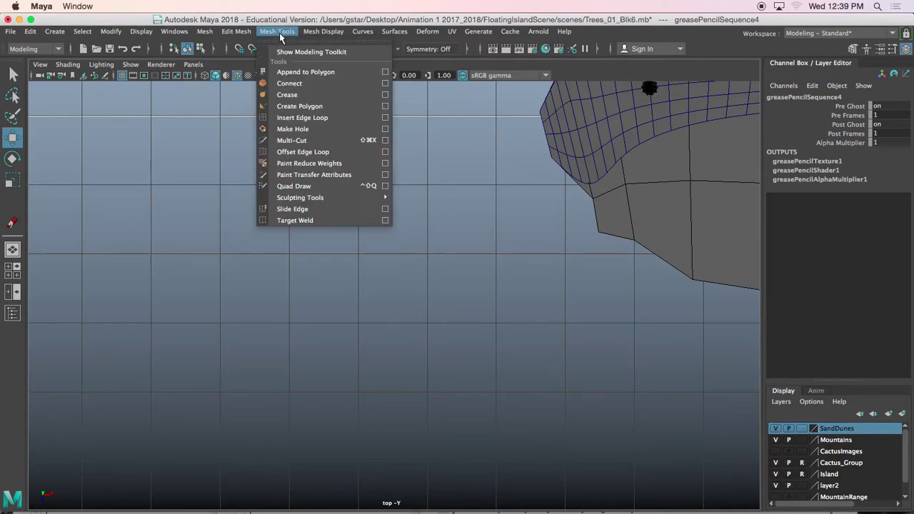
{"action": "left_click", "coordinate": [297, 106]}
{"action": "middle_click_drag", "start_coordinate": [202, 267], "coordinate": [359, 267], "text": "alt"}
{"action": "scroll", "coordinate": [357, 268], "scroll_direction": "down", "scroll_amount": 2}
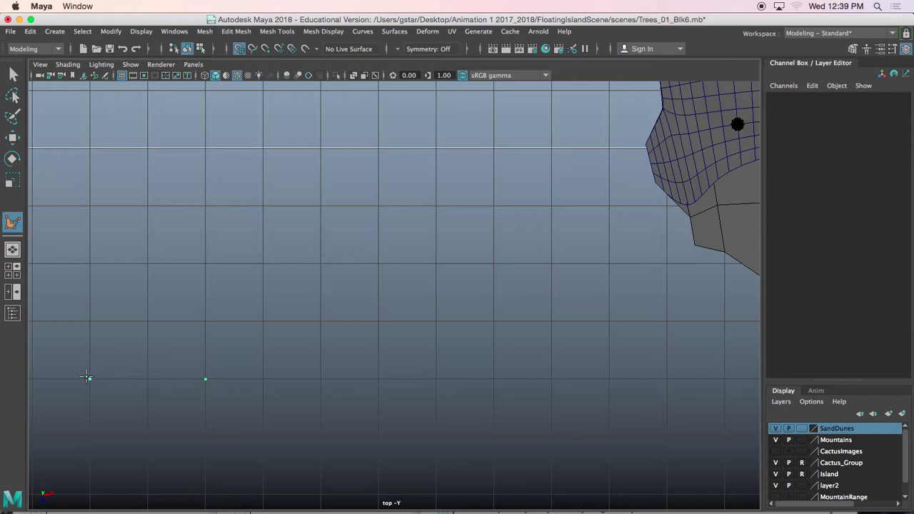
{"action": "left_click", "coordinate": [91, 205]}
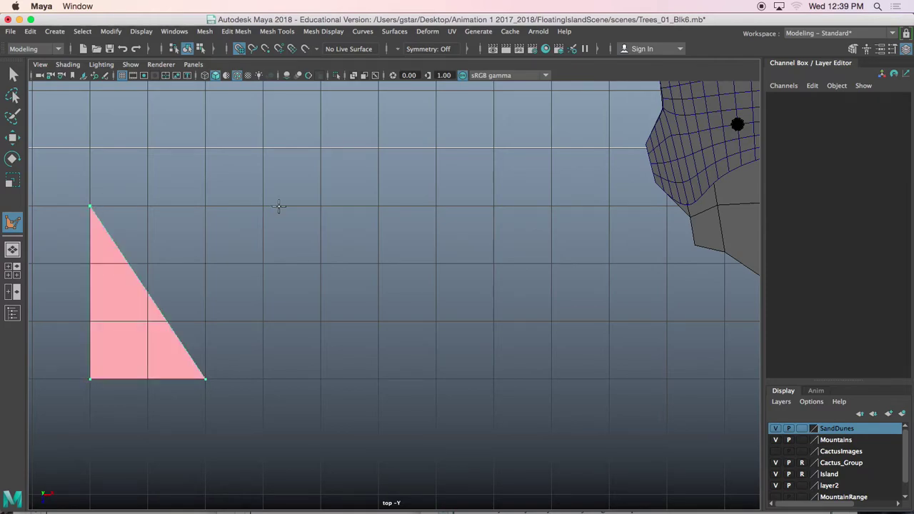
{"action": "left_click", "coordinate": [320, 206]}
{"action": "left_click", "coordinate": [319, 264]}
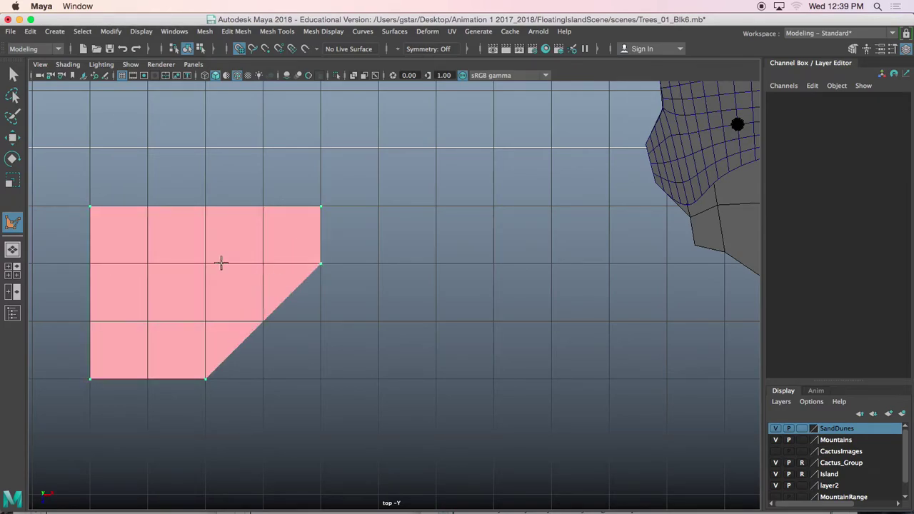
{"action": "left_click", "coordinate": [205, 264]}
{"action": "key", "text": "Return"}
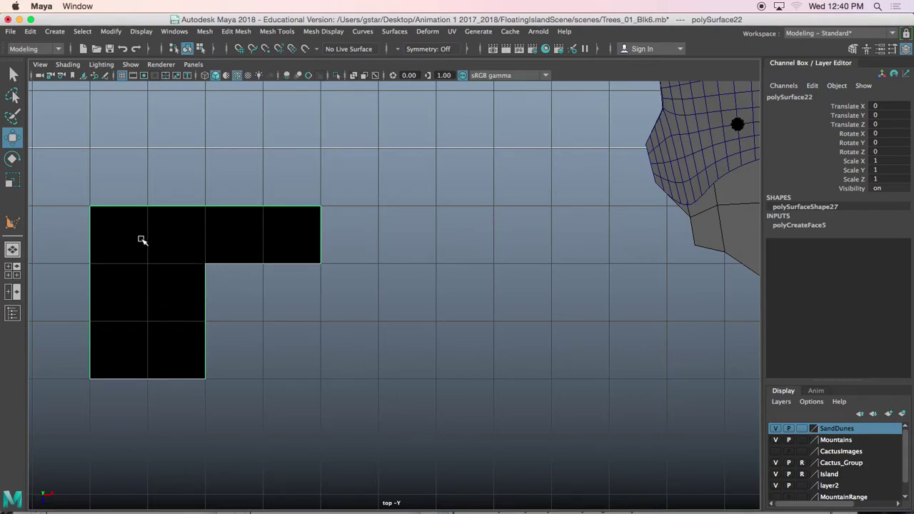
Step: Move the two vertices of the polygon's upper edge one grid square up, snapped to the grid
{"action": "middle_click_drag", "start_coordinate": [272, 246], "coordinate": [306, 258], "text": "alt"}
{"action": "right_click_drag", "start_coordinate": [279, 257], "coordinate": [220, 174]}
{"action": "left_click_drag", "start_coordinate": [163, 213], "coordinate": [435, 245]}
{"action": "left_click_drag", "start_coordinate": [136, 175], "coordinate": [438, 246]}
{"action": "key", "text": "x"}
{"action": "left_click_drag", "start_coordinate": [302, 278], "coordinate": [303, 165]}
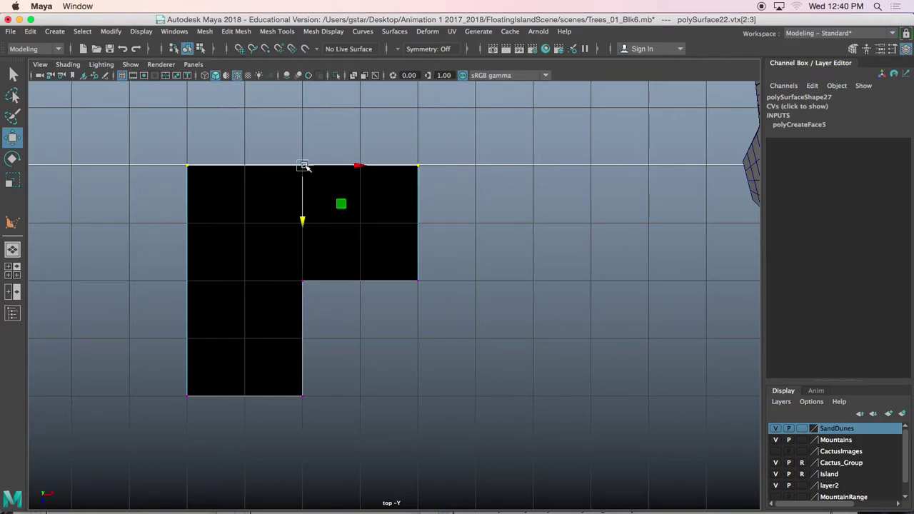
Step: Move the vertices of the polygon's left edge one grid square outward with grid snapping and return to object mode
{"action": "left_click_drag", "start_coordinate": [160, 150], "coordinate": [203, 404]}
{"action": "key", "text": "x"}
{"action": "left_click_drag", "start_coordinate": [247, 288], "coordinate": [145, 285]}
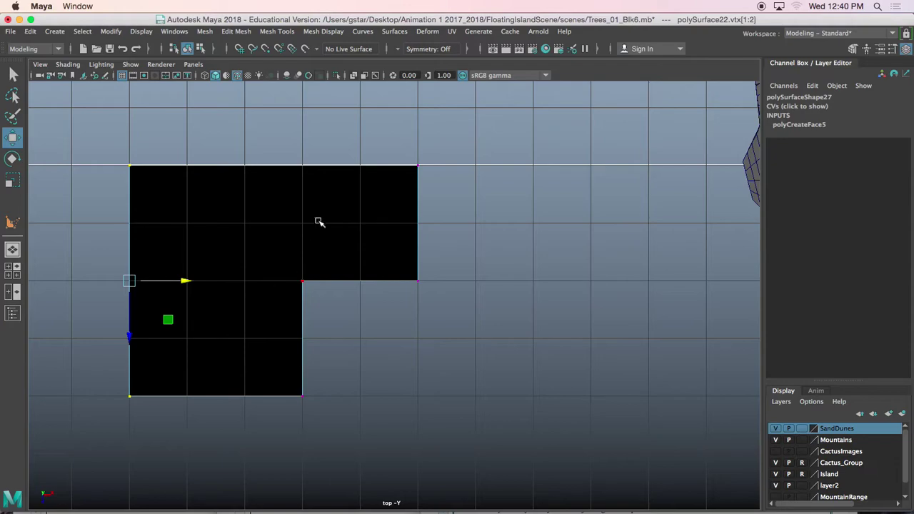
{"action": "right_click_drag", "start_coordinate": [309, 174], "coordinate": [333, 195]}
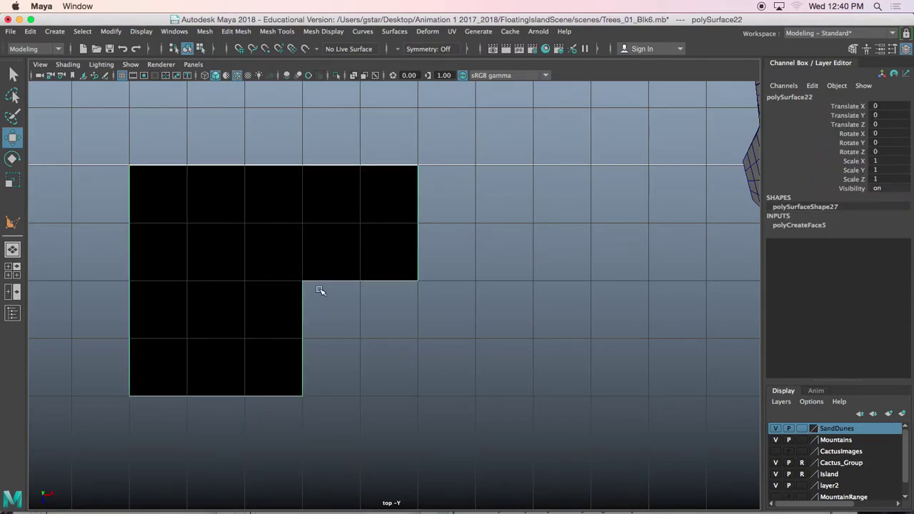
Step: Examine the outline edges of the L-shaped polygon one by one and reselect the whole object
{"action": "right_click_drag", "start_coordinate": [234, 174], "coordinate": [233, 145]}
{"action": "left_click", "coordinate": [224, 160]}
{"action": "left_click_drag", "start_coordinate": [391, 192], "coordinate": [430, 219]}
{"action": "left_click_drag", "start_coordinate": [345, 239], "coordinate": [351, 296]}
{"action": "left_click_drag", "start_coordinate": [239, 323], "coordinate": [308, 356]}
{"action": "left_click", "coordinate": [211, 360]}
{"action": "left_click", "coordinate": [131, 284]}
{"action": "right_click_drag", "start_coordinate": [212, 218], "coordinate": [309, 157]}
{"action": "left_click", "coordinate": [252, 220]}
Step: Divide the L-shaped face with Multi-Cut, cutting from the inner corner to the upper edge and to the left edge
{"action": "left_click", "coordinate": [276, 31]}
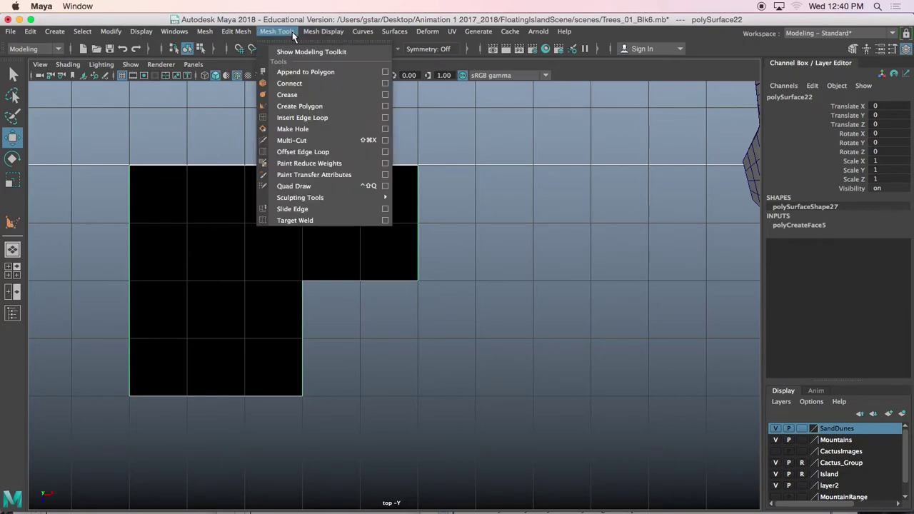
{"action": "left_click", "coordinate": [295, 142]}
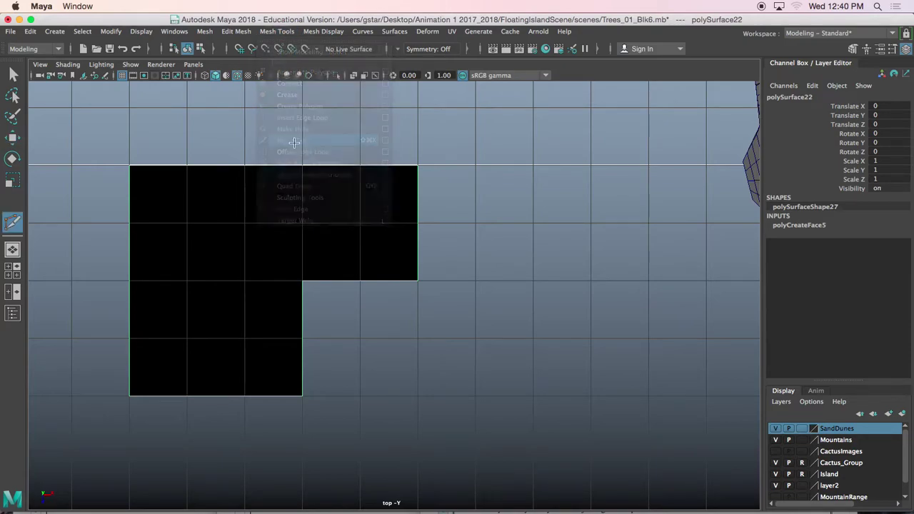
{"action": "left_click", "coordinate": [303, 281]}
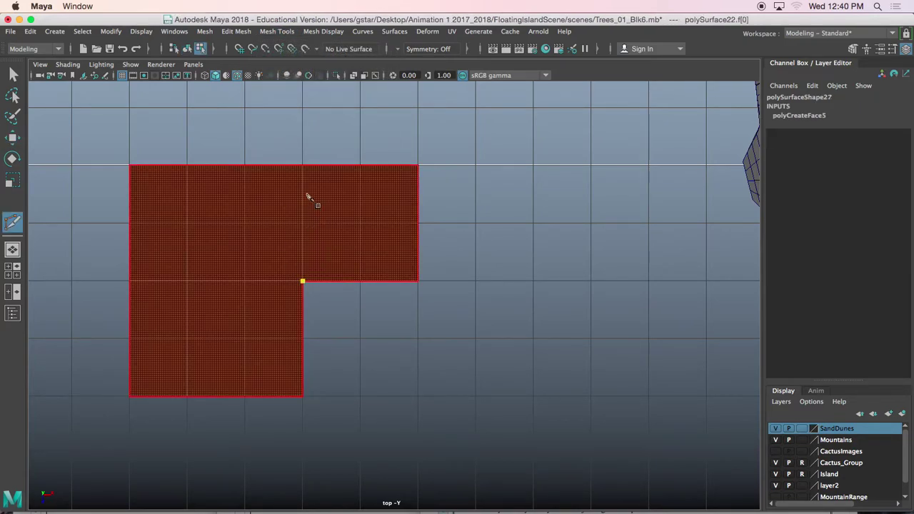
{"action": "left_click", "coordinate": [302, 166]}
{"action": "right_click", "coordinate": [303, 167]}
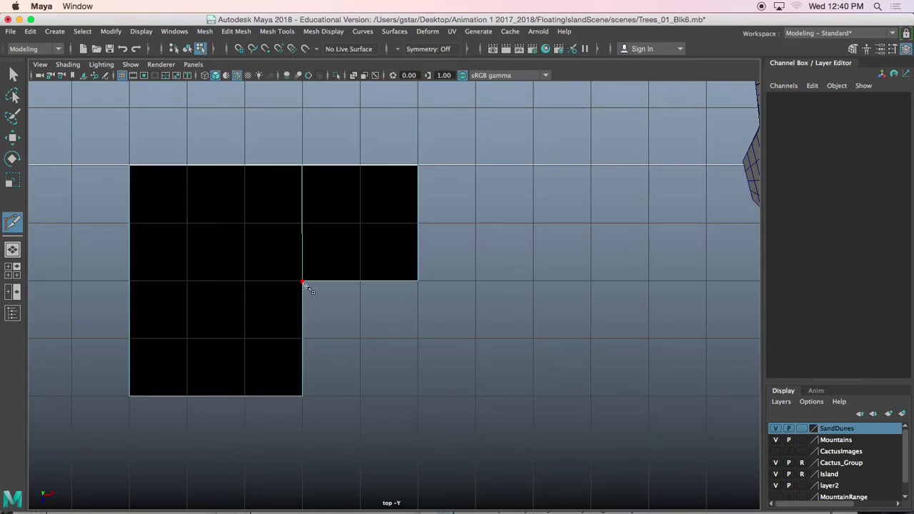
{"action": "left_click", "coordinate": [131, 281]}
{"action": "key", "text": "w"}
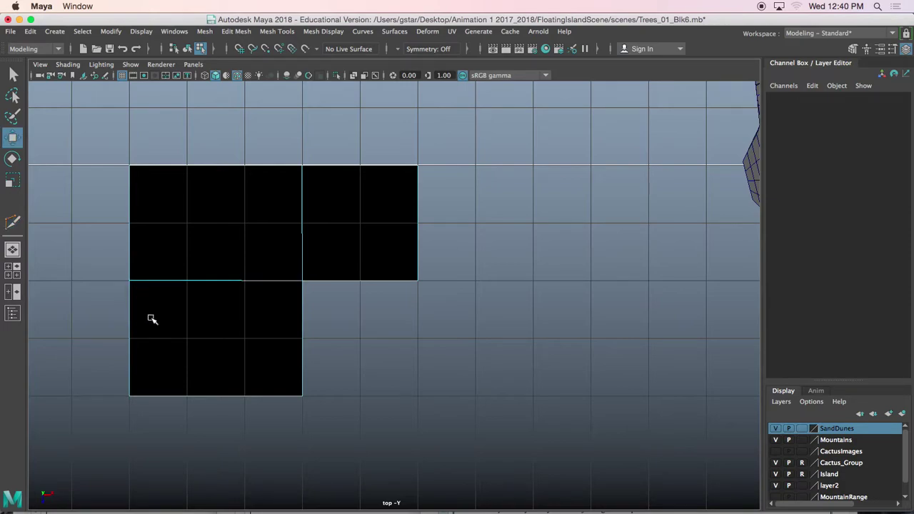
Step: Align the outer vertices of both cuts with the inner corner using point snapping, and return to object mode
{"action": "right_click_drag", "start_coordinate": [182, 174], "coordinate": [117, 193]}
{"action": "left_click_drag", "start_coordinate": [98, 262], "coordinate": [205, 291]}
{"action": "key", "text": "v"}
{"action": "left_click", "coordinate": [300, 162]}
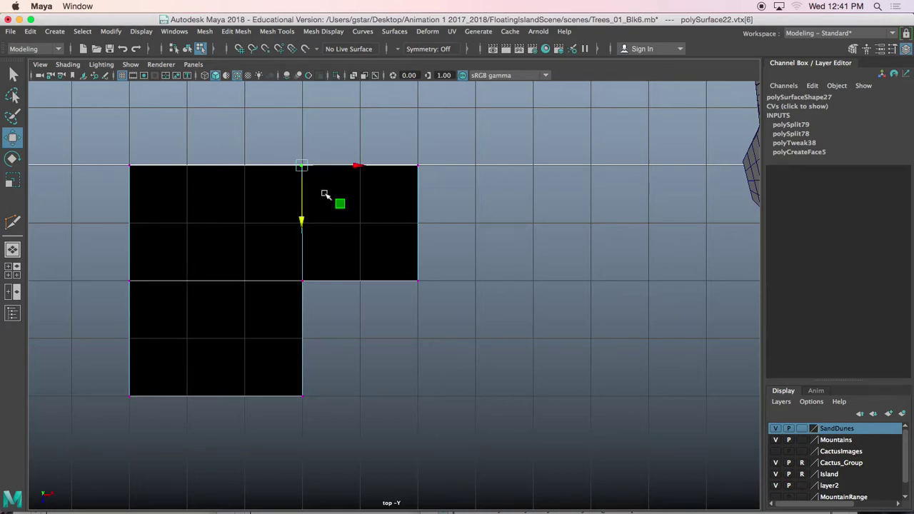
{"action": "key", "text": "v"}
{"action": "left_click_drag", "start_coordinate": [338, 168], "coordinate": [294, 254]}
{"action": "right_click_drag", "start_coordinate": [245, 226], "coordinate": [296, 163]}
Step: Center the pivot of the L-shaped floor plan in the perspective view
{"action": "key", "text": "space"}
{"action": "key", "text": "space"}
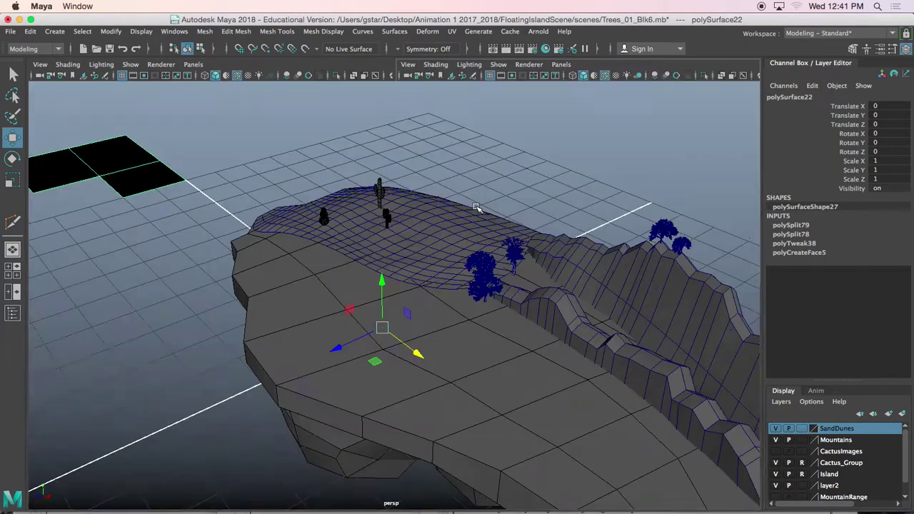
{"action": "scroll", "coordinate": [373, 258], "scroll_direction": "down", "scroll_amount": 3}
{"action": "left_click_drag", "start_coordinate": [373, 257], "coordinate": [365, 347], "text": "alt"}
{"action": "middle_click_drag", "start_coordinate": [365, 346], "coordinate": [413, 311], "text": "alt"}
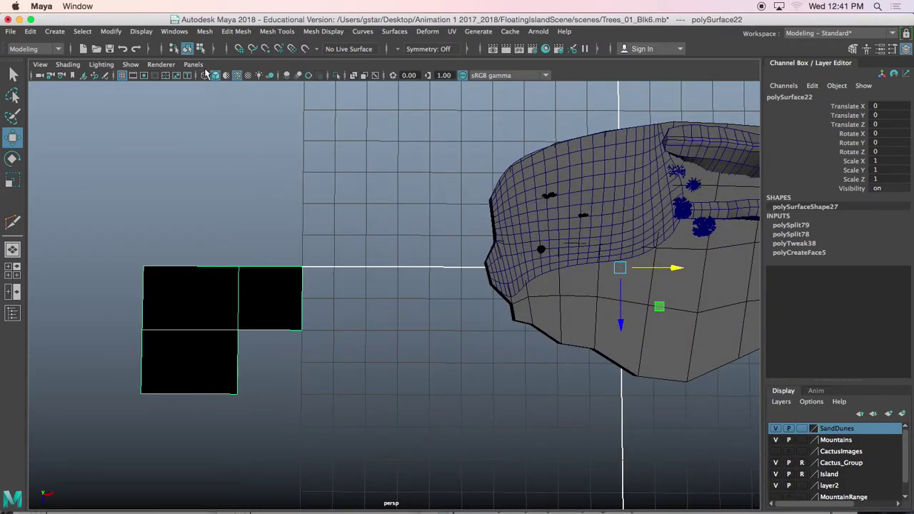
{"action": "left_click", "coordinate": [113, 32]}
{"action": "left_click", "coordinate": [135, 114]}
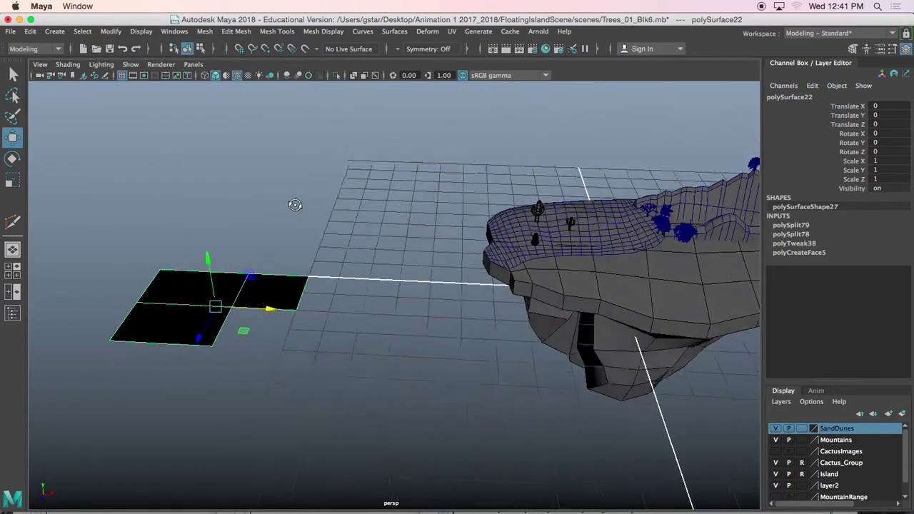
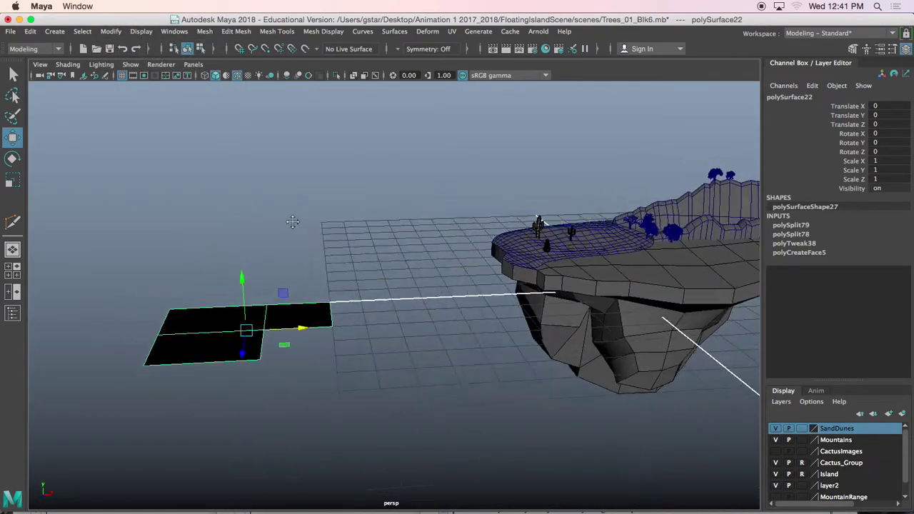
Step: In the front view, import GableDesign.jpg from the sourceimages folder as an image plane
{"action": "key", "text": "space"}
{"action": "key", "text": "space"}
{"action": "scroll", "coordinate": [179, 372], "scroll_direction": "down", "scroll_amount": 5}
{"action": "middle_click_drag", "start_coordinate": [190, 357], "coordinate": [420, 365], "text": "alt"}
{"action": "middle_click_drag", "start_coordinate": [57, 372], "coordinate": [266, 417], "text": "alt"}
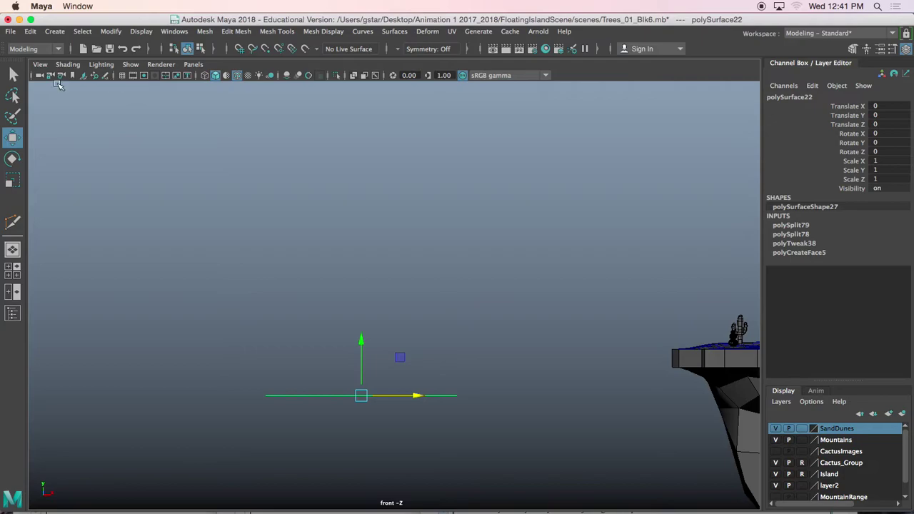
{"action": "left_click", "coordinate": [40, 64]}
{"action": "mouse_move", "coordinate": [165, 323]}
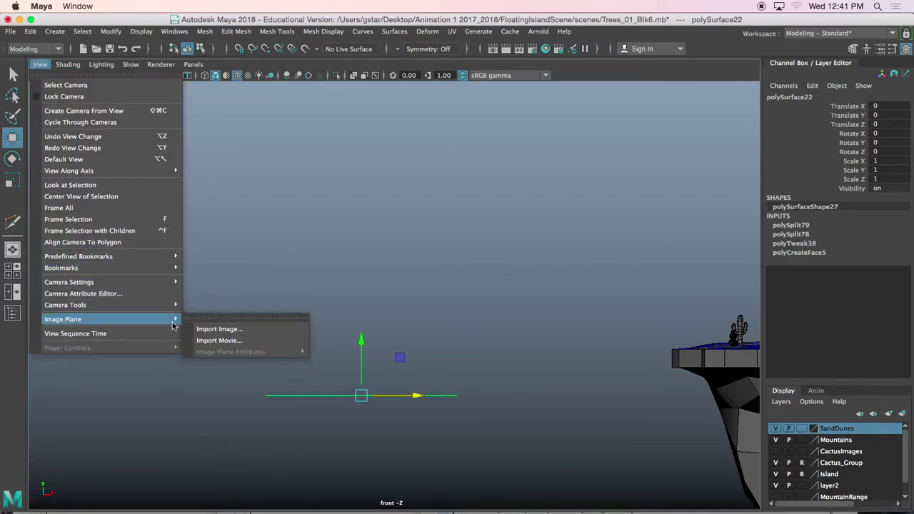
{"action": "left_click", "coordinate": [207, 329]}
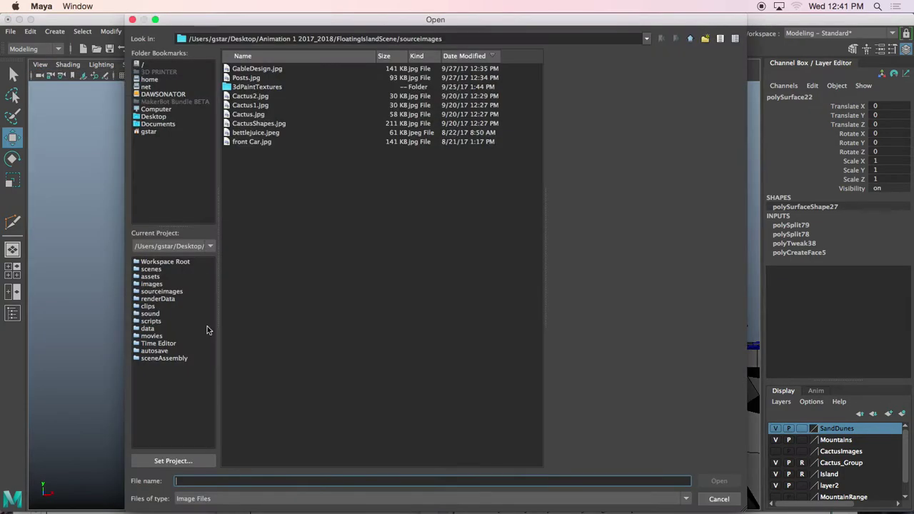
{"action": "left_click", "coordinate": [273, 70]}
{"action": "left_click", "coordinate": [716, 481]}
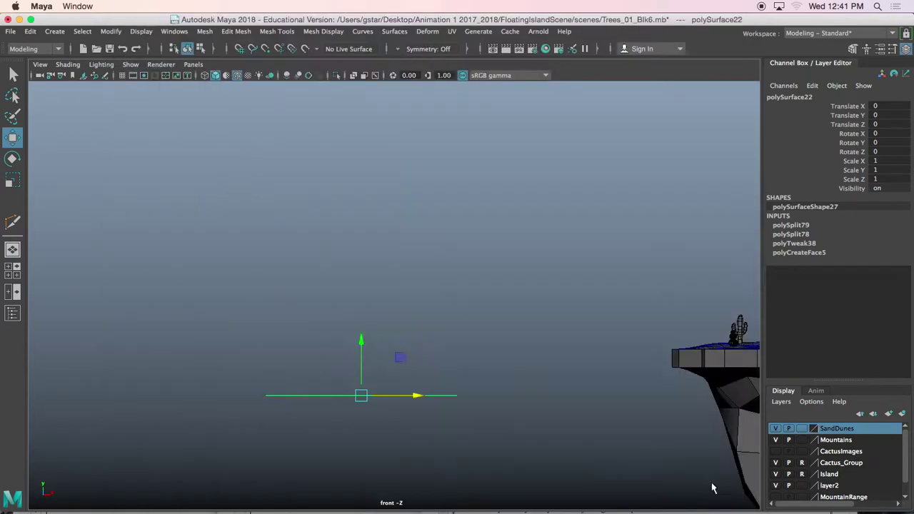
Step: Switch the front view to wireframe display and turn the grid on
{"action": "scroll", "coordinate": [388, 343], "scroll_direction": "down", "scroll_amount": 5}
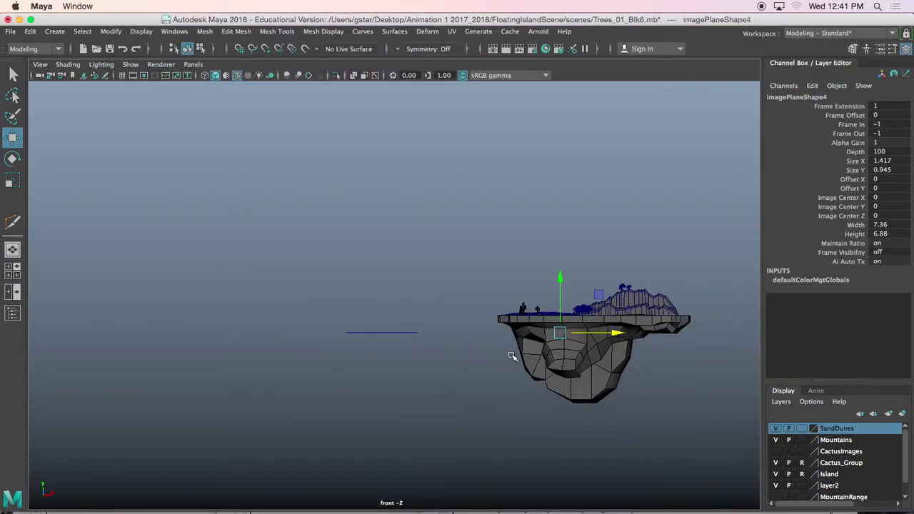
{"action": "middle_click_drag", "start_coordinate": [512, 357], "coordinate": [427, 334], "text": "alt"}
{"action": "scroll", "coordinate": [434, 343], "scroll_direction": "up", "scroll_amount": 2}
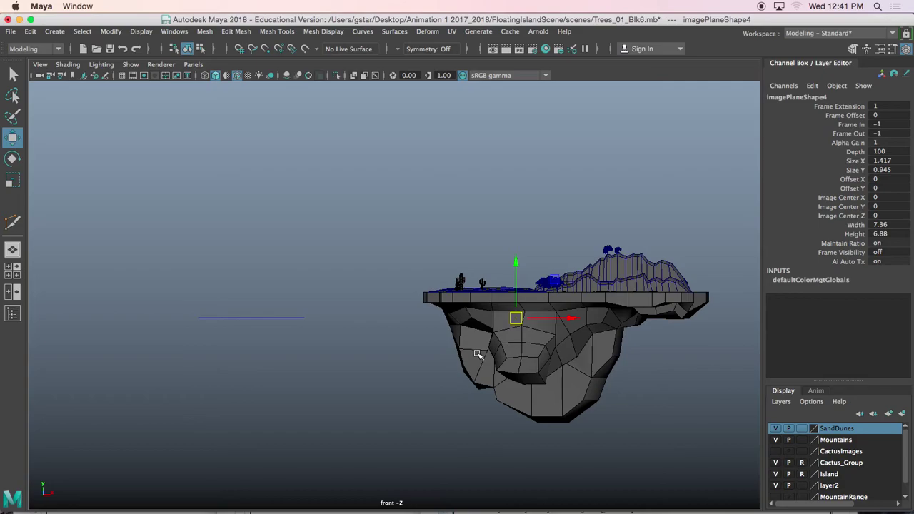
{"action": "scroll", "coordinate": [429, 337], "scroll_direction": "up", "scroll_amount": 4}
{"action": "key", "text": "4"}
{"action": "scroll", "coordinate": [430, 337], "scroll_direction": "up", "scroll_amount": 1}
{"action": "left_click", "coordinate": [123, 75]}
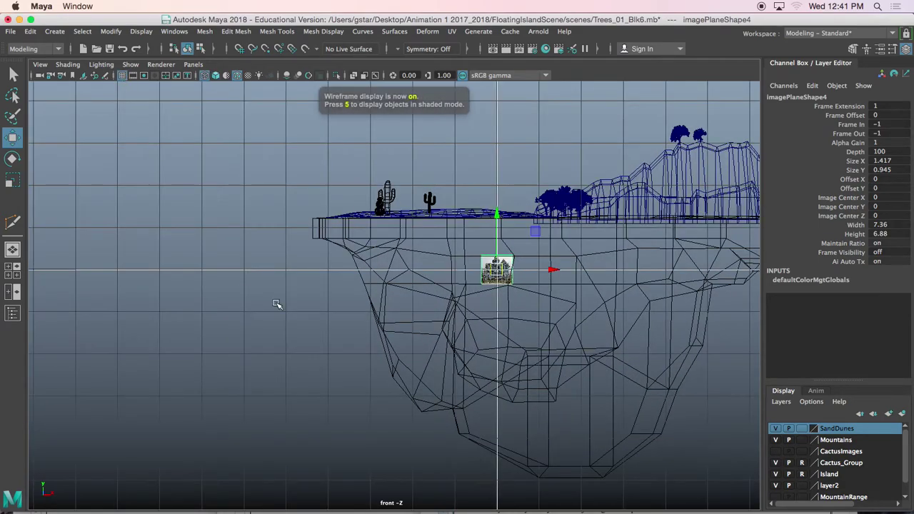
Step: Move the gable house image plane out of the island to the empty space beyond the L-shaped floor plan
{"action": "scroll", "coordinate": [276, 304], "scroll_direction": "up", "scroll_amount": 4}
{"action": "middle_click_drag", "start_coordinate": [487, 304], "coordinate": [314, 349], "text": "alt"}
{"action": "scroll", "coordinate": [314, 350], "scroll_direction": "up", "scroll_amount": 10}
{"action": "scroll", "coordinate": [261, 325], "scroll_direction": "down", "scroll_amount": 8}
{"action": "scroll", "coordinate": [288, 334], "scroll_direction": "down", "scroll_amount": 3}
{"action": "middle_click_drag", "start_coordinate": [288, 334], "coordinate": [415, 368], "text": "alt"}
{"action": "left_click_drag", "start_coordinate": [513, 331], "coordinate": [106, 229]}
Step: Scale the gable house image plane up uniformly and position it with its bottom edge on the grid's horizontal axis
{"action": "key", "text": "r"}
{"action": "middle_click_drag", "start_coordinate": [126, 249], "coordinate": [240, 260], "text": "alt"}
{"action": "left_click_drag", "start_coordinate": [228, 253], "coordinate": [402, 282]}
{"action": "middle_click_drag", "start_coordinate": [213, 257], "coordinate": [273, 278], "text": "alt"}
{"action": "key", "text": "w"}
{"action": "left_click_drag", "start_coordinate": [286, 274], "coordinate": [112, 255]}
{"action": "middle_click_drag", "start_coordinate": [156, 247], "coordinate": [343, 264], "text": "alt"}
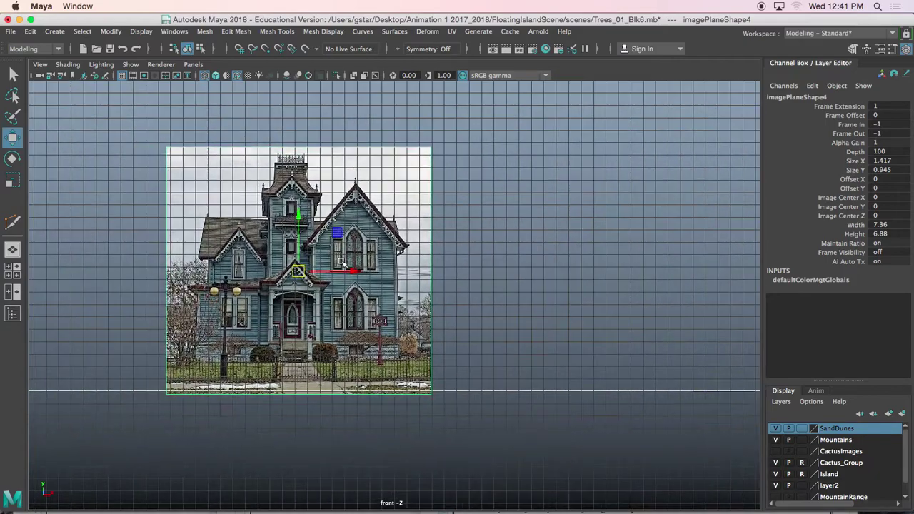
{"action": "left_click_drag", "start_coordinate": [300, 273], "coordinate": [225, 270]}
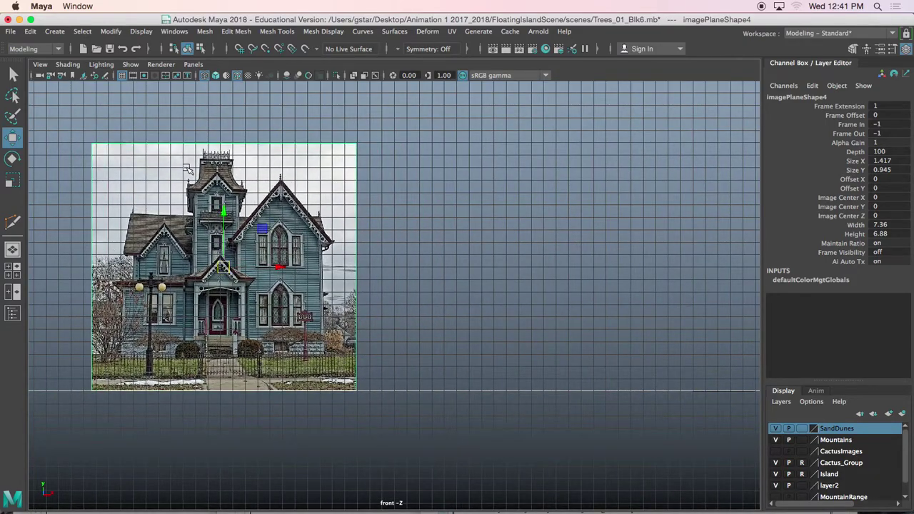
Step: Hide the grid in the front view and deselect the house image plane
{"action": "left_click", "coordinate": [130, 77]}
{"action": "left_click", "coordinate": [382, 270]}
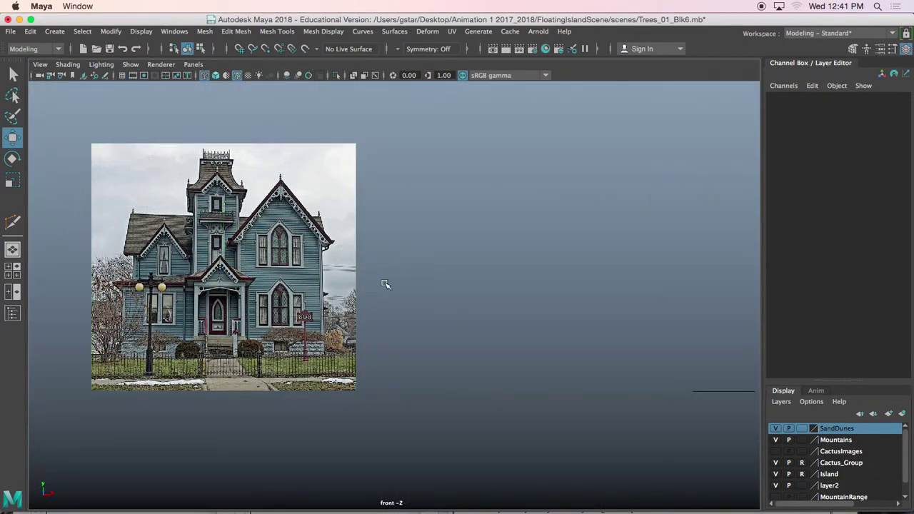
{"action": "middle_click_drag", "start_coordinate": [404, 285], "coordinate": [322, 284], "text": "alt"}
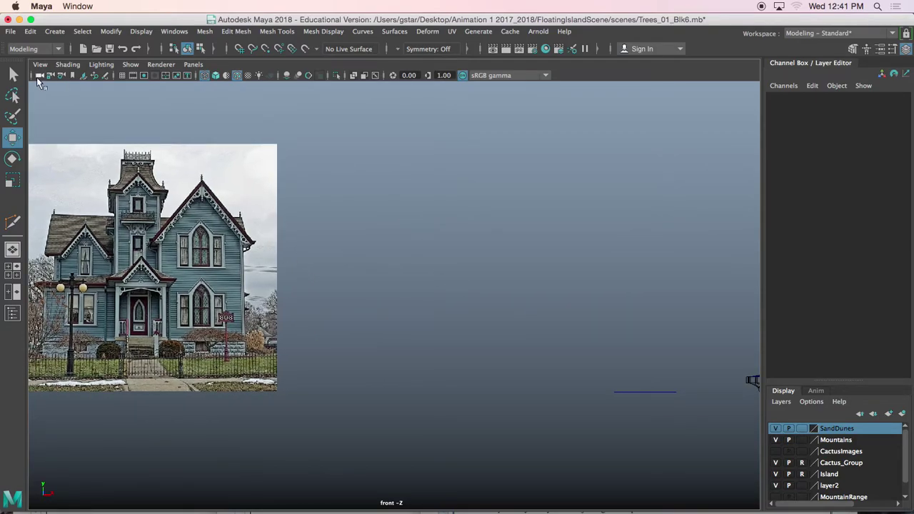
Step: Select the front camera and import Posts.jpg as a second image plane
{"action": "left_click", "coordinate": [40, 76]}
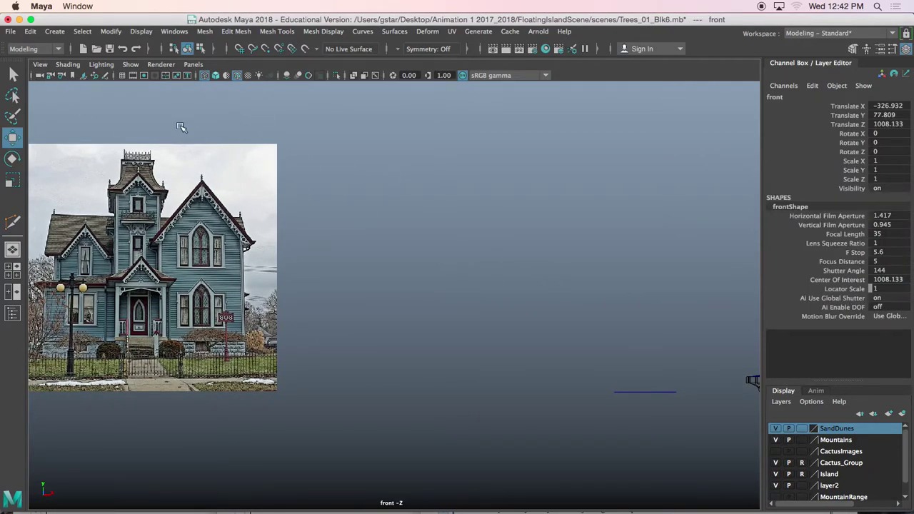
{"action": "left_click", "coordinate": [40, 64]}
{"action": "mouse_move", "coordinate": [107, 319]}
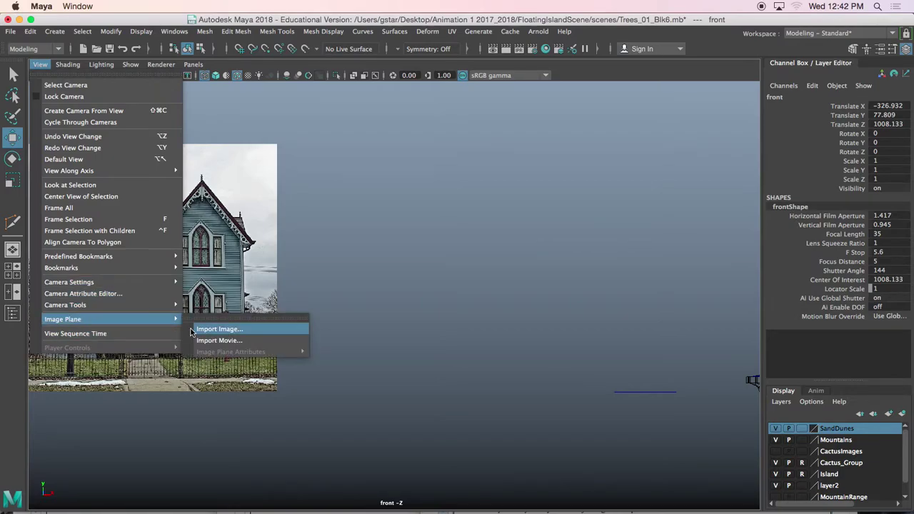
{"action": "left_click", "coordinate": [219, 330]}
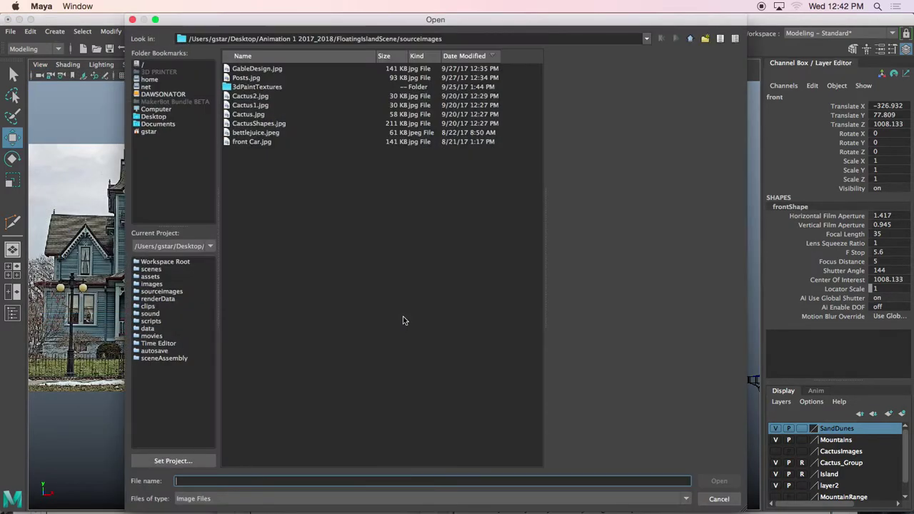
{"action": "left_click", "coordinate": [246, 78]}
{"action": "left_click", "coordinate": [717, 482]}
Step: Move the Posts.jpg image plane away from the island and place it above the gable house image
{"action": "scroll", "coordinate": [649, 323], "scroll_direction": "down", "scroll_amount": 3}
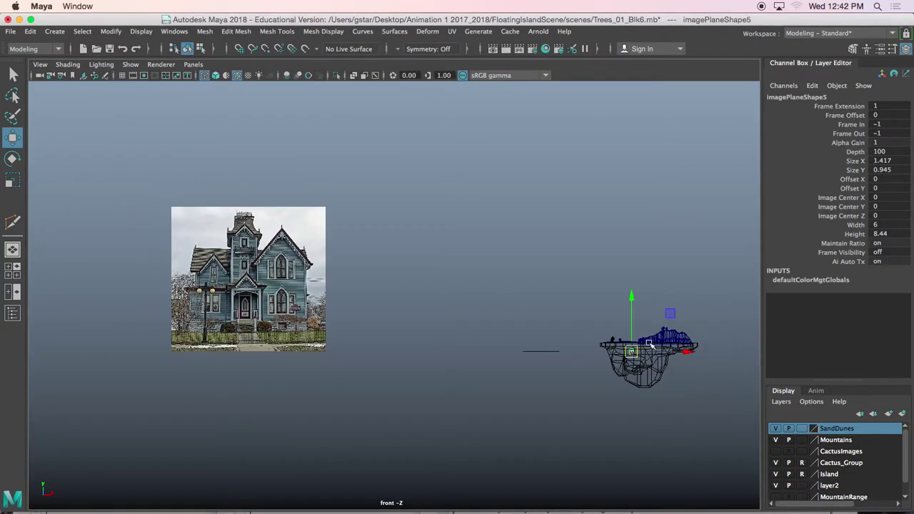
{"action": "middle_click_drag", "start_coordinate": [652, 345], "coordinate": [596, 331], "text": "alt"}
{"action": "left_click_drag", "start_coordinate": [578, 337], "coordinate": [217, 158]}
{"action": "key", "text": "r"}
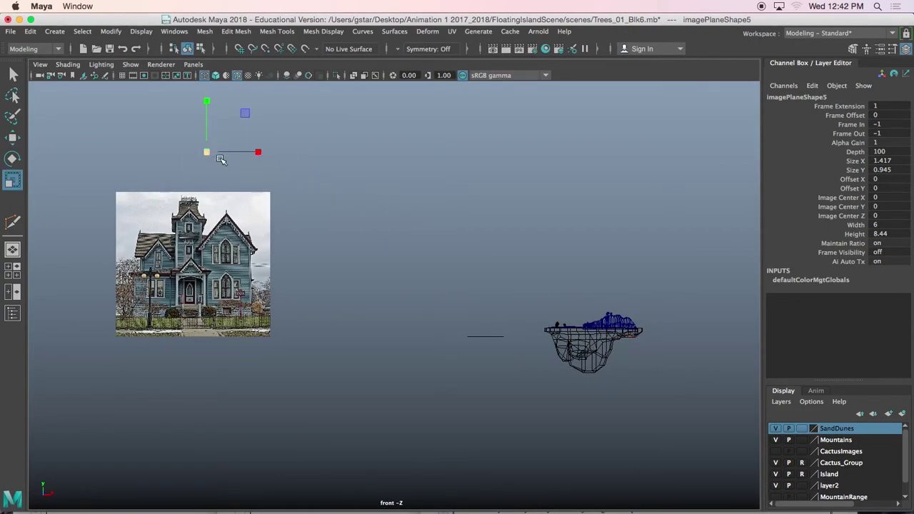
{"action": "key", "text": "w"}
{"action": "middle_click_drag", "start_coordinate": [207, 153], "coordinate": [208, 216], "text": "alt"}
{"action": "left_click_drag", "start_coordinate": [208, 215], "coordinate": [199, 138]}
Step: Add a Grease Pencil frame and trace both sides of the front porch post's profile in red on the Posts.jpg image
{"action": "middle_click_drag", "start_coordinate": [236, 100], "coordinate": [297, 187], "text": "alt"}
{"action": "scroll", "coordinate": [297, 187], "scroll_direction": "up", "scroll_amount": 5}
{"action": "middle_click_drag", "start_coordinate": [122, 211], "coordinate": [362, 315], "text": "alt"}
{"action": "scroll", "coordinate": [362, 314], "scroll_direction": "up", "scroll_amount": 3}
{"action": "middle_click_drag", "start_coordinate": [280, 299], "coordinate": [287, 216], "text": "alt"}
{"action": "scroll", "coordinate": [240, 234], "scroll_direction": "up", "scroll_amount": 4}
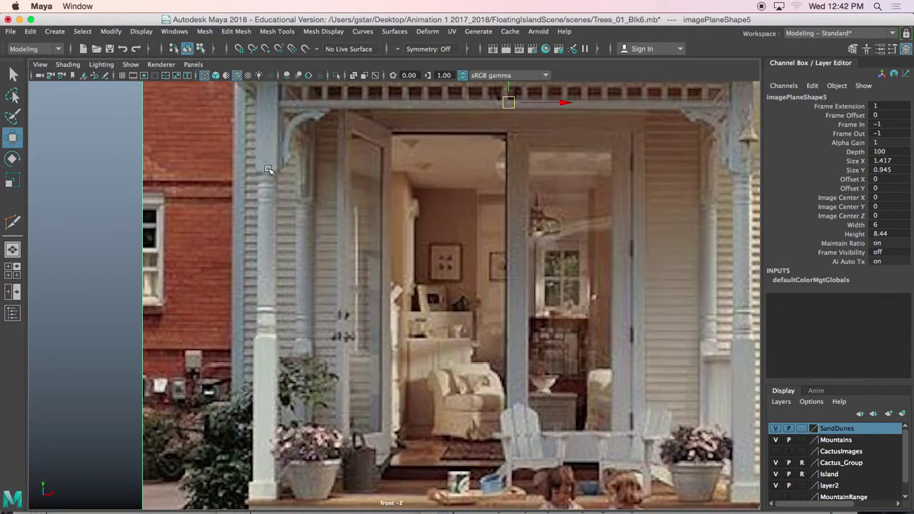
{"action": "scroll", "coordinate": [268, 169], "scroll_direction": "up", "scroll_amount": 1}
{"action": "left_click", "coordinate": [106, 75]}
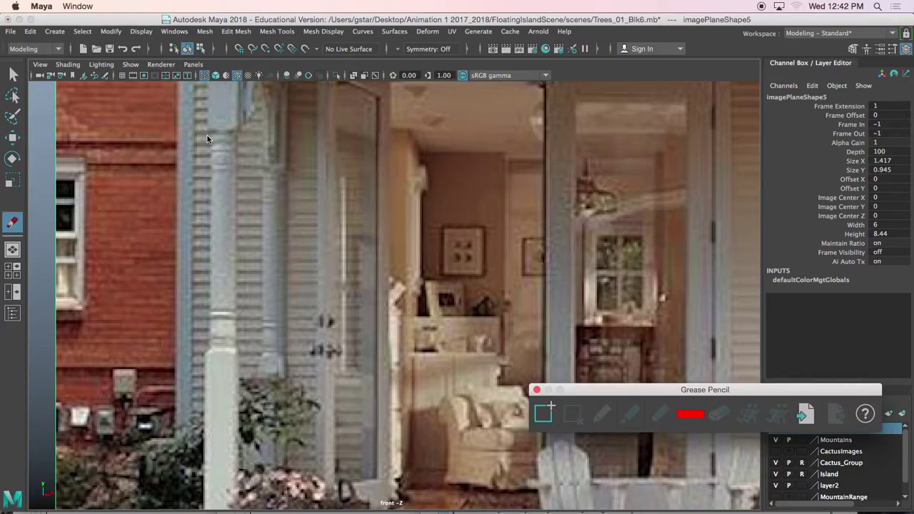
{"action": "left_click", "coordinate": [563, 413]}
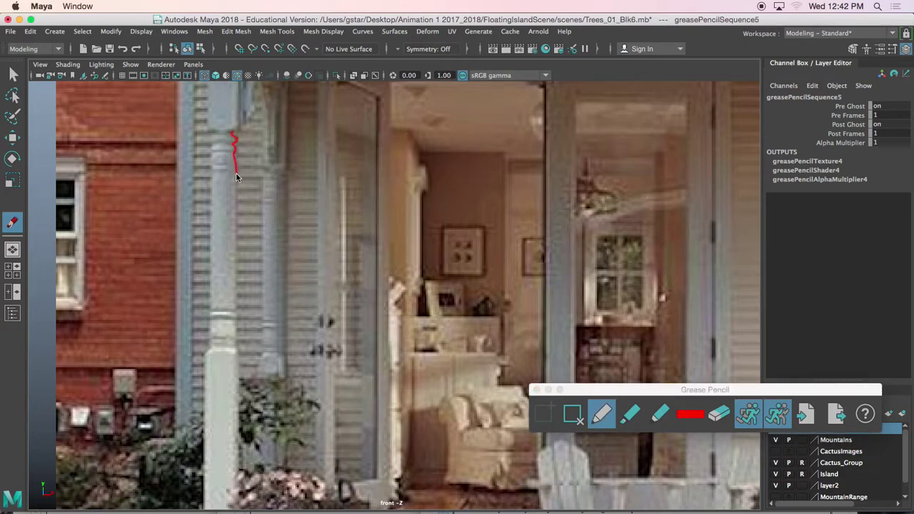
{"action": "left_click_drag", "start_coordinate": [234, 307], "coordinate": [236, 321]}
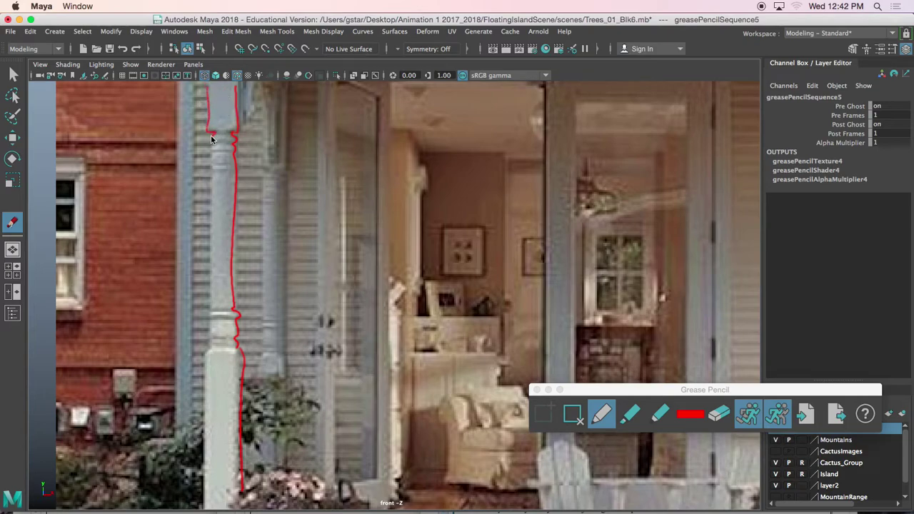
{"action": "left_click_drag", "start_coordinate": [211, 160], "coordinate": [212, 306]}
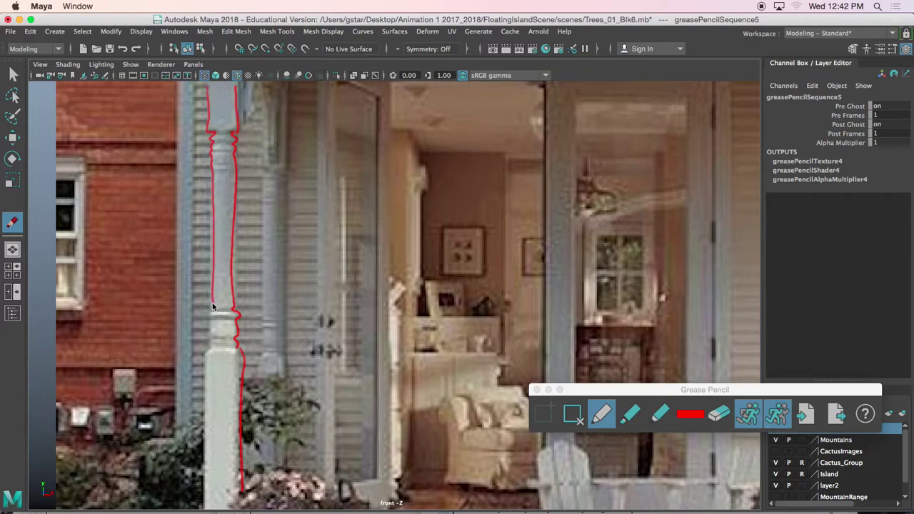
{"action": "left_click_drag", "start_coordinate": [210, 345], "coordinate": [200, 492]}
Step: Remove the Grease Pencil frame with the post tracing and close the Grease Pencil tool
{"action": "left_click", "coordinate": [576, 411]}
{"action": "key", "text": "w"}
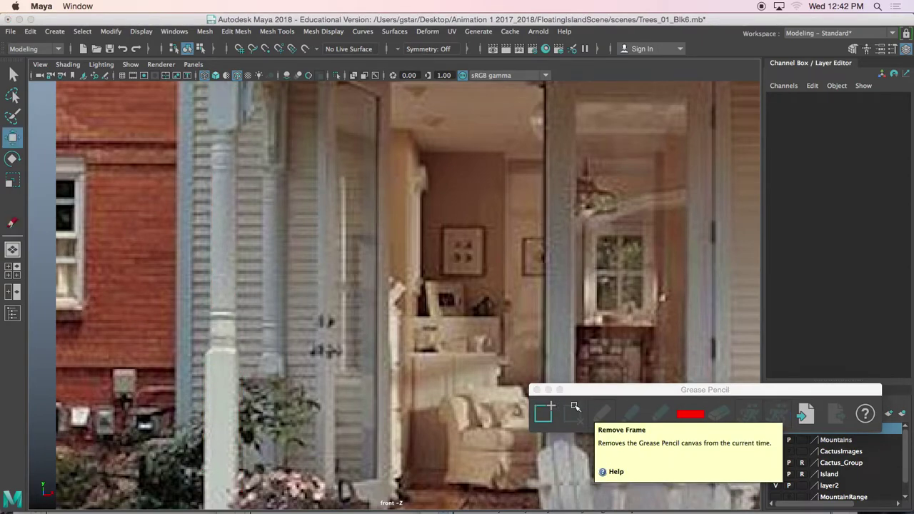
{"action": "left_click", "coordinate": [537, 390]}
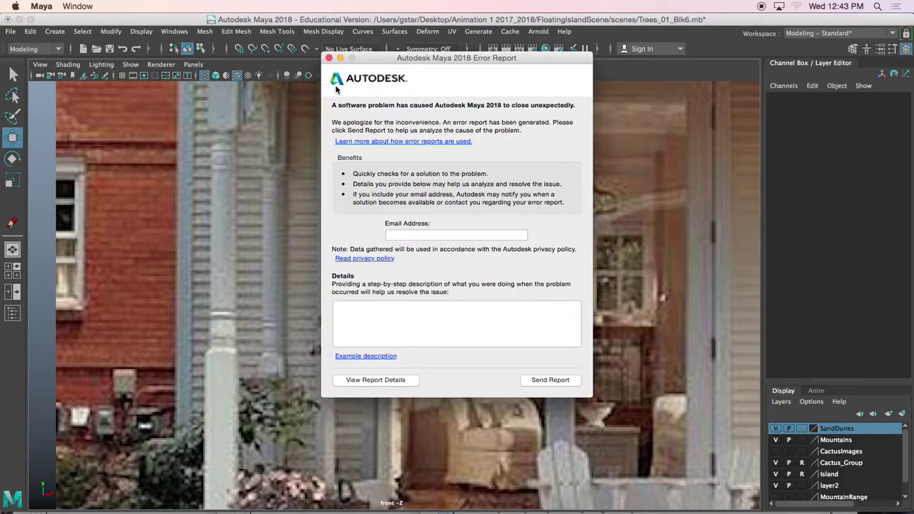
Step: Dismiss the error report without sending it and relaunch Maya
{"action": "left_click", "coordinate": [329, 60]}
{"action": "mouse_move", "coordinate": [471, 509]}
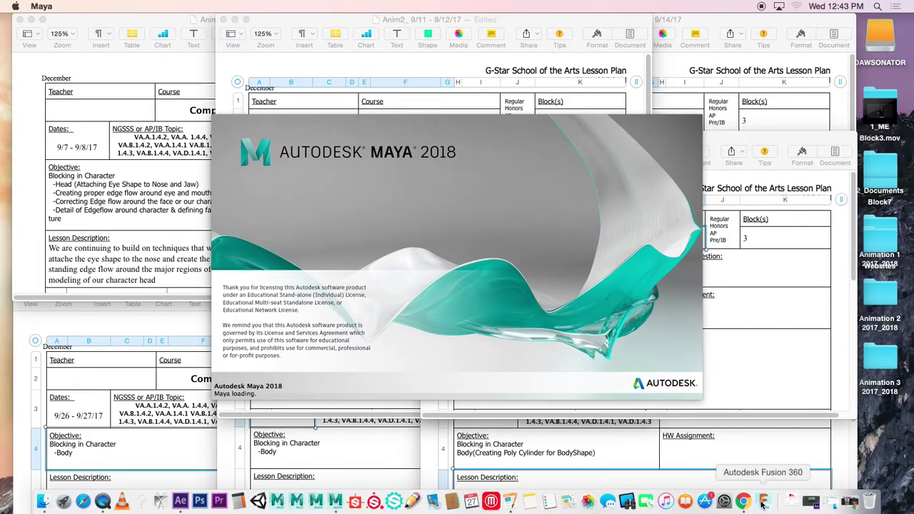
{"action": "left_click", "coordinate": [745, 503]}
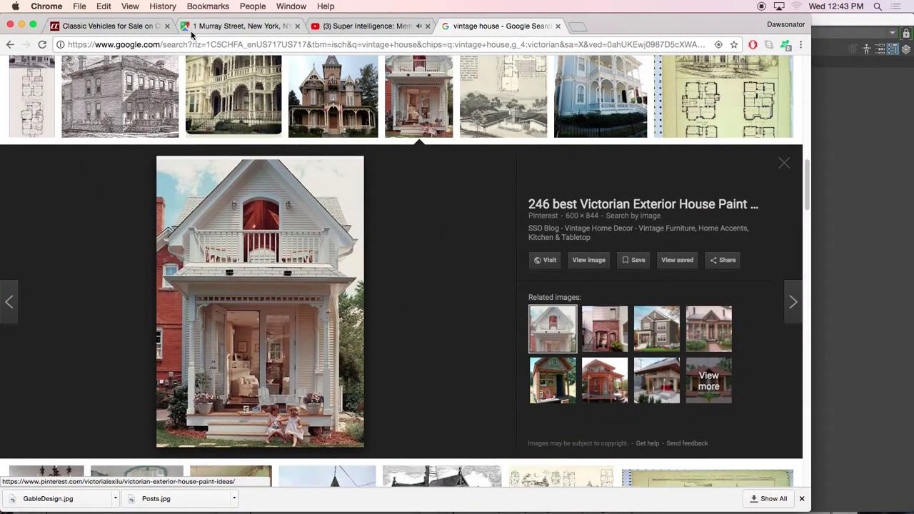
{"action": "left_click", "coordinate": [333, 31]}
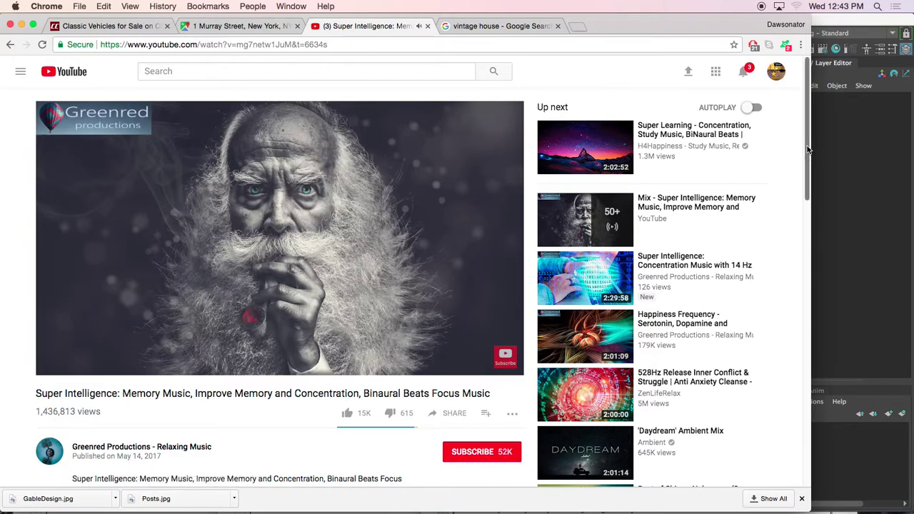
{"action": "scroll", "coordinate": [808, 152], "scroll_direction": "down", "scroll_amount": 2}
{"action": "scroll", "coordinate": [808, 152], "scroll_direction": "up", "scroll_amount": 2}
{"action": "mouse_move", "coordinate": [695, 501]}
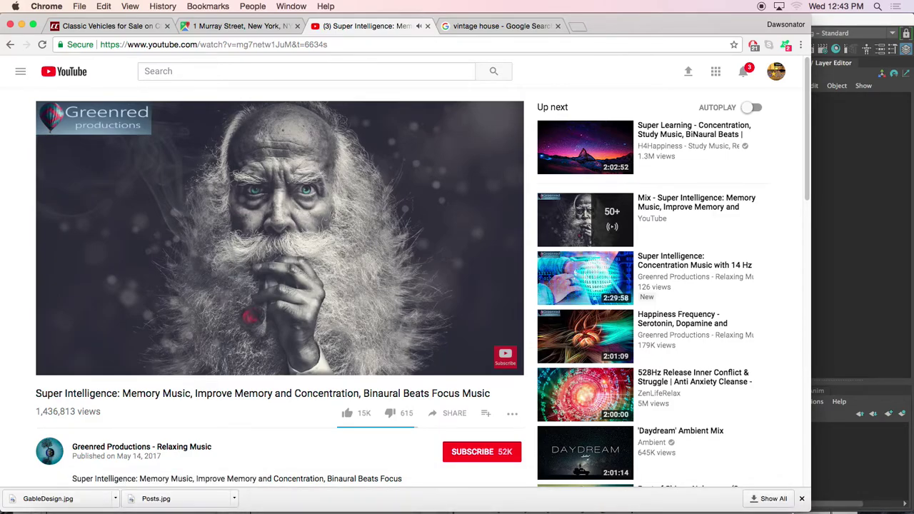
Step: Minimize the browser to return to Maya and close the Maya Crash Log
{"action": "left_click", "coordinate": [23, 26]}
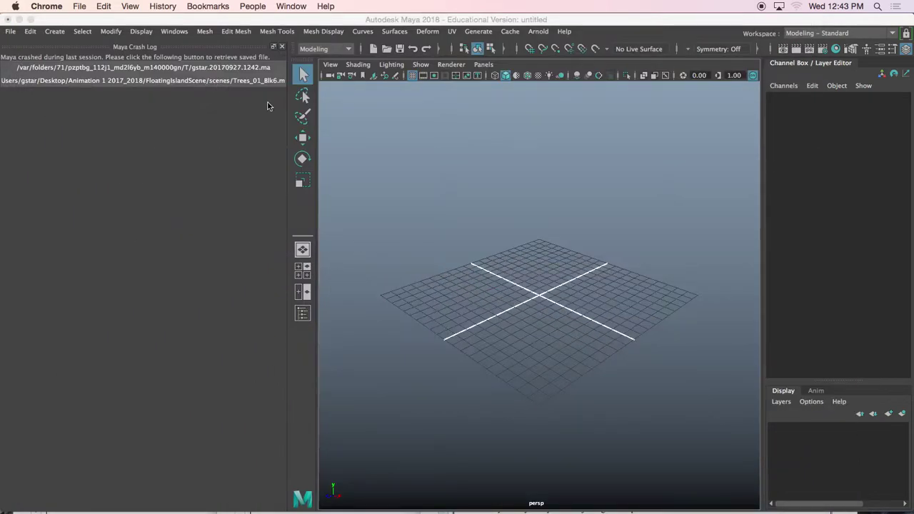
{"action": "left_click", "coordinate": [282, 20]}
{"action": "left_click", "coordinate": [282, 46]}
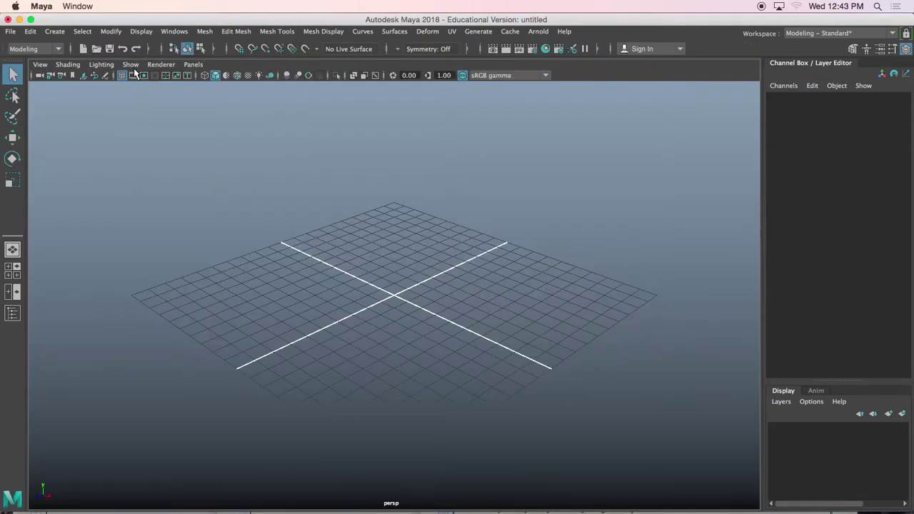
Step: Open Trees_01_Blk6.mb from the FloatingIslandScene scenes folder inside Animation 1 2017_2018 on the Desktop, discarding the untitled scene
{"action": "left_click", "coordinate": [98, 50]}
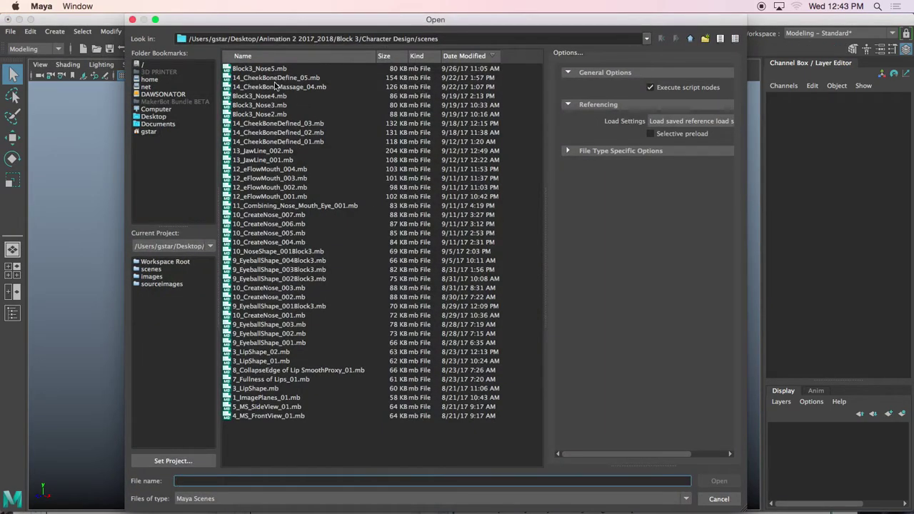
{"action": "left_click", "coordinate": [153, 116]}
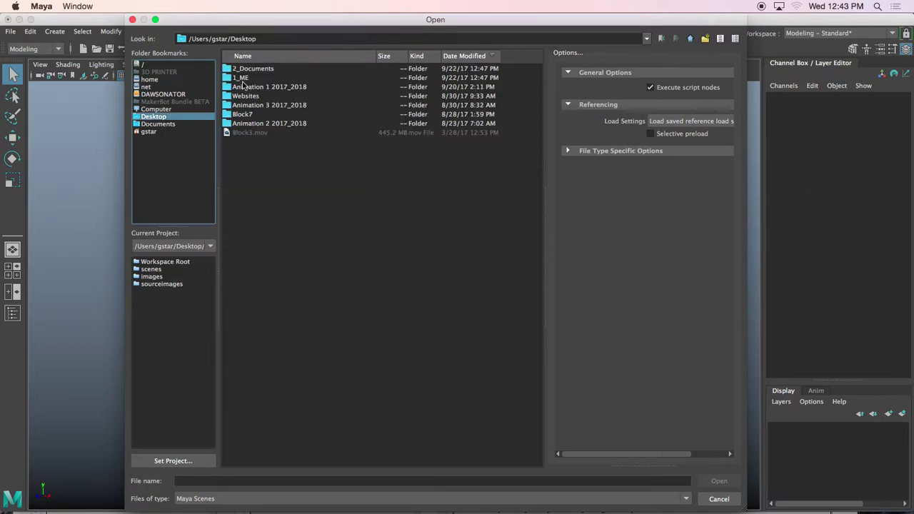
{"action": "left_click", "coordinate": [255, 86]}
{"action": "double_click", "coordinate": [255, 87]}
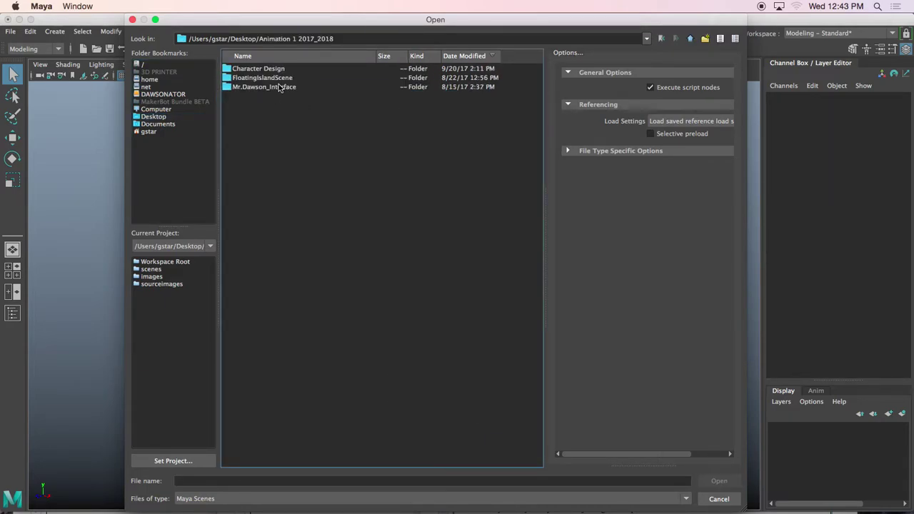
{"action": "left_click", "coordinate": [251, 78]}
{"action": "double_click", "coordinate": [252, 78]}
{"action": "double_click", "coordinate": [254, 78]}
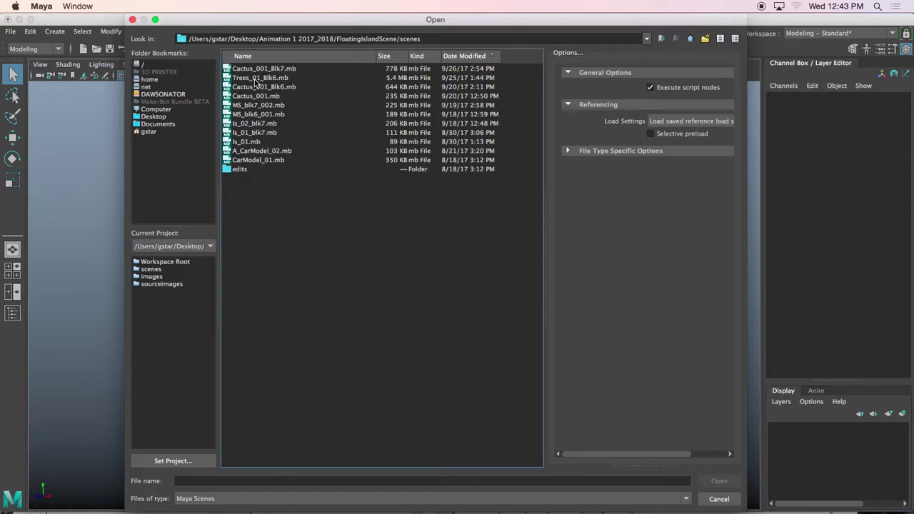
{"action": "left_click", "coordinate": [248, 78]}
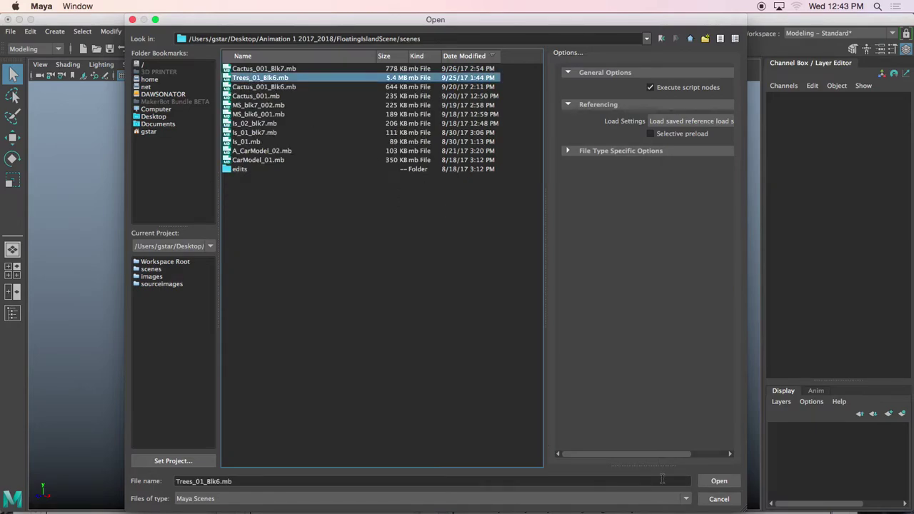
{"action": "left_click", "coordinate": [719, 480]}
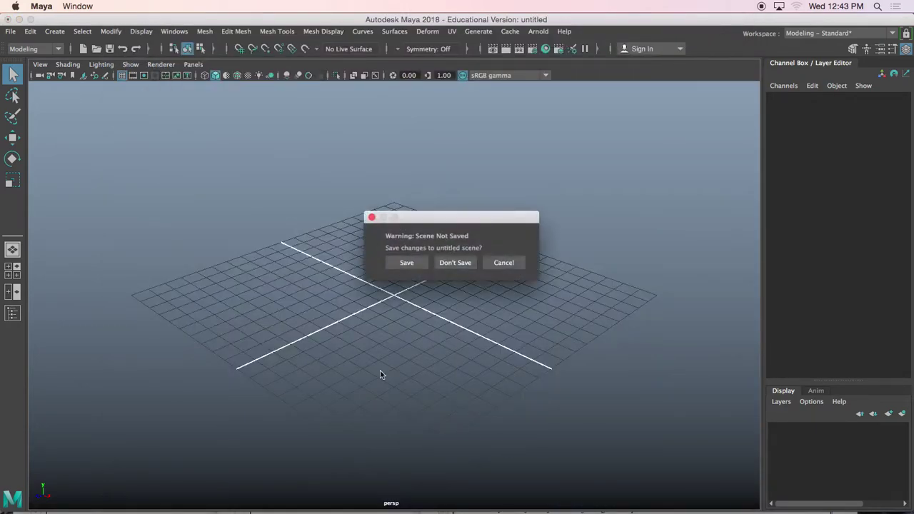
{"action": "left_click", "coordinate": [454, 263]}
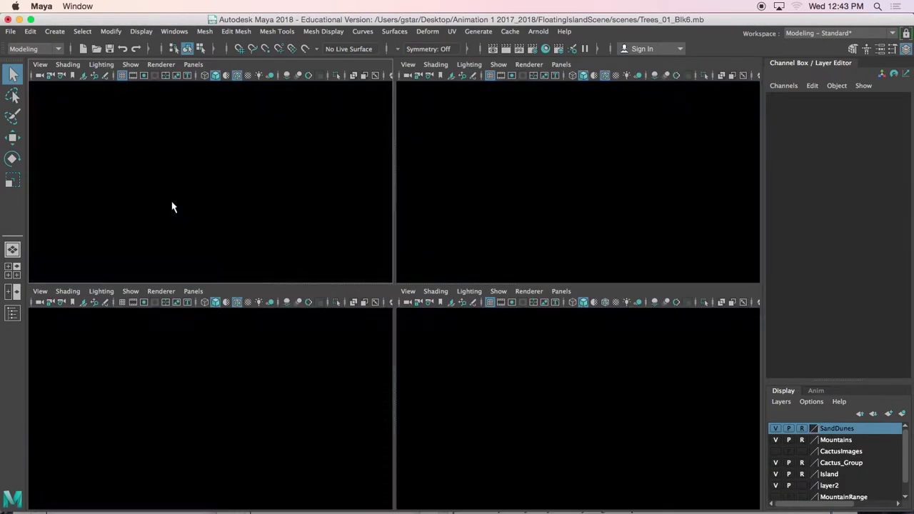
Step: Delete the leftover objects beside the island in the maximized top view
{"action": "key", "text": "space"}
{"action": "scroll", "coordinate": [172, 202], "scroll_direction": "down", "scroll_amount": 3}
{"action": "left_click_drag", "start_coordinate": [236, 239], "coordinate": [282, 345]}
{"action": "key", "text": "Delete"}
{"action": "left_click_drag", "start_coordinate": [456, 262], "coordinate": [586, 301]}
{"action": "key", "text": "Delete"}
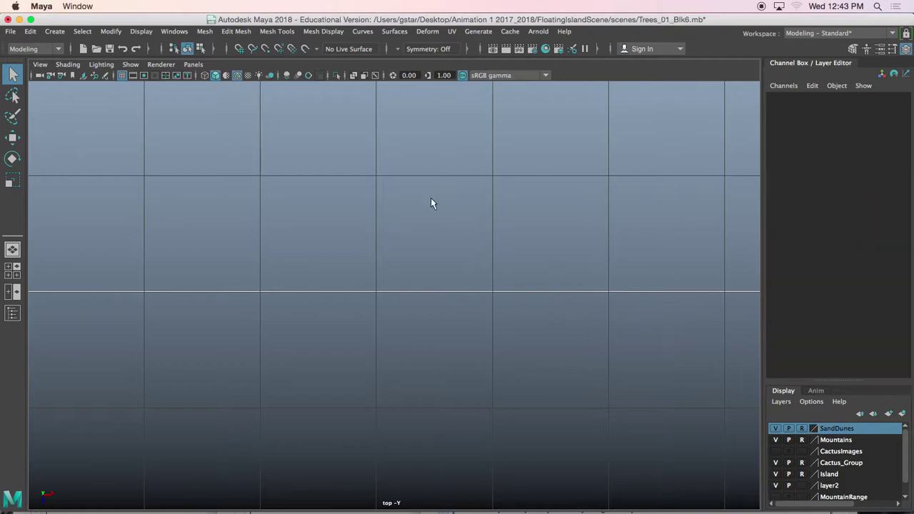
Step: Create a grid-snapped, L-shaped floor plan polygon beside the island in the top view, 7 squares wide and 4 deep with a 2-square-deep wing
{"action": "left_click", "coordinate": [236, 31]}
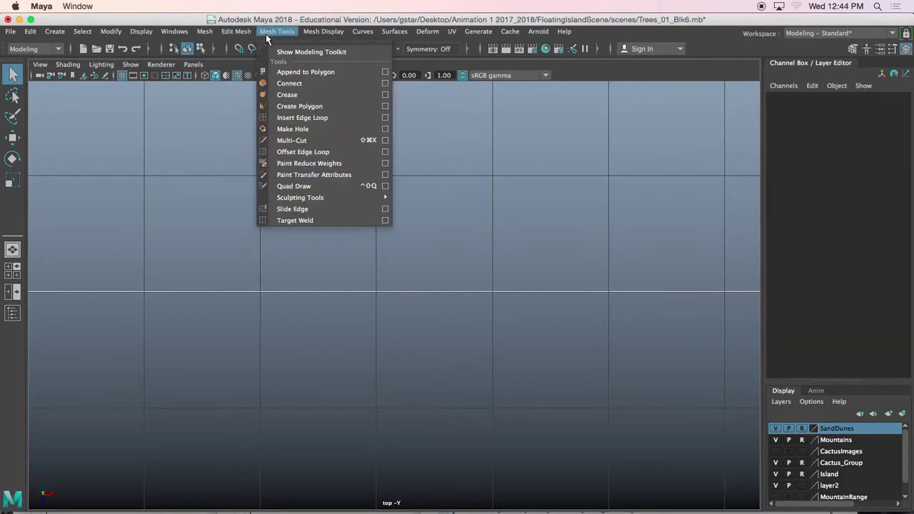
{"action": "left_click", "coordinate": [304, 106]}
{"action": "scroll", "coordinate": [288, 298], "scroll_direction": "down", "scroll_amount": 3}
{"action": "key", "text": "x"}
{"action": "left_click", "coordinate": [272, 350]}
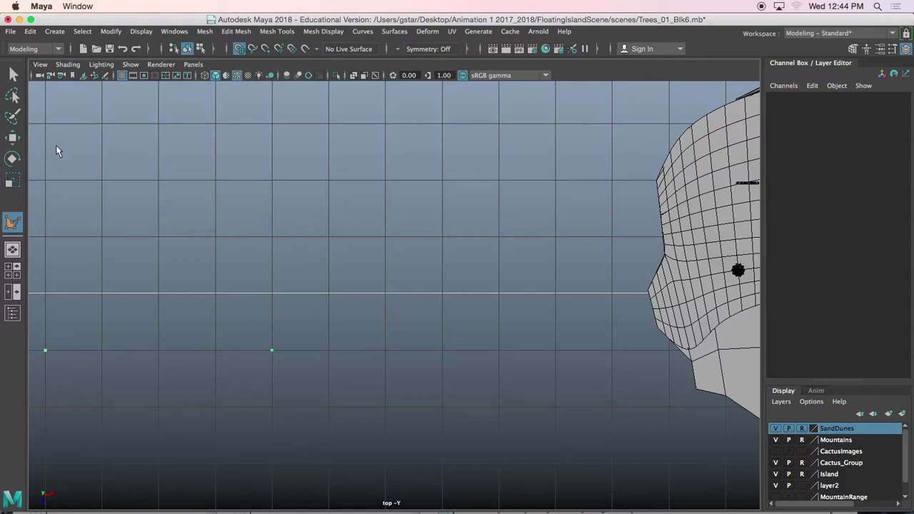
{"action": "left_click", "coordinate": [46, 123]}
{"action": "left_click", "coordinate": [447, 121]}
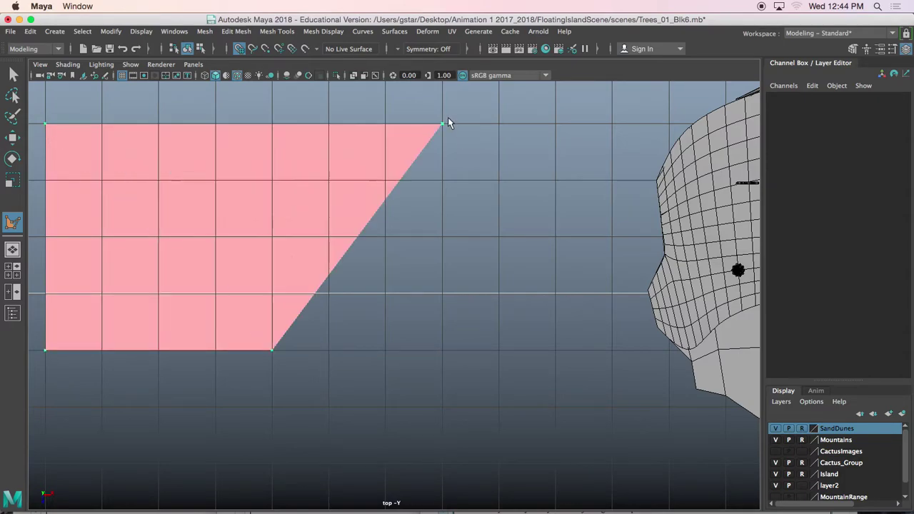
{"action": "left_click", "coordinate": [443, 238]}
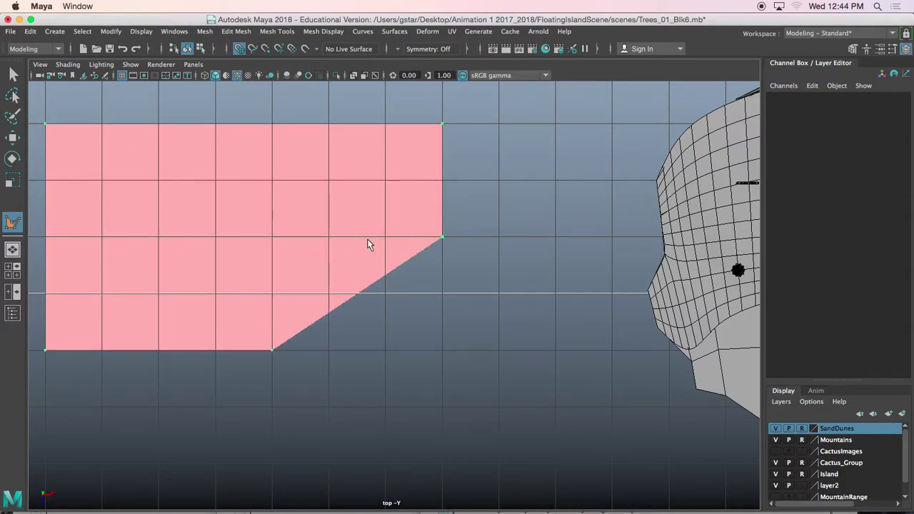
{"action": "left_click", "coordinate": [275, 242]}
{"action": "key", "text": "Return"}
{"action": "scroll", "coordinate": [219, 236], "scroll_direction": "down", "scroll_amount": 3}
{"action": "key", "text": "w"}
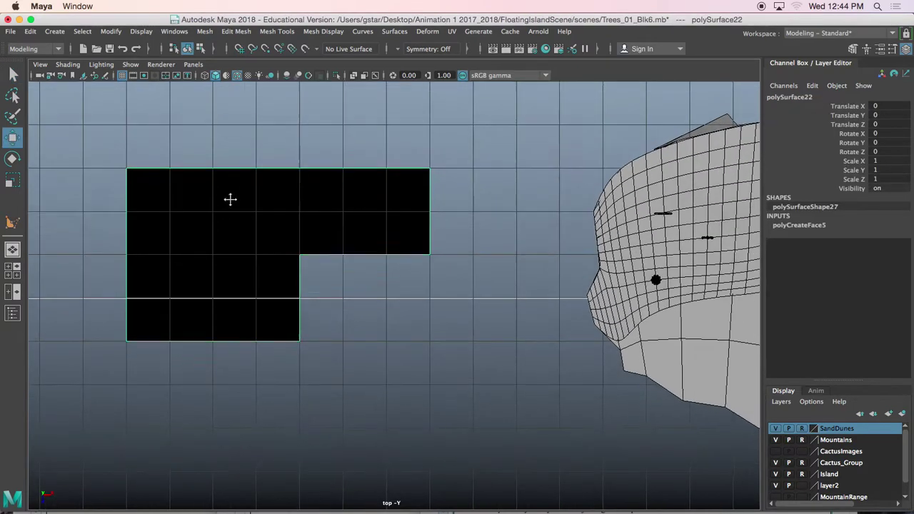
{"action": "middle_click_drag", "start_coordinate": [230, 197], "coordinate": [242, 216], "text": "alt"}
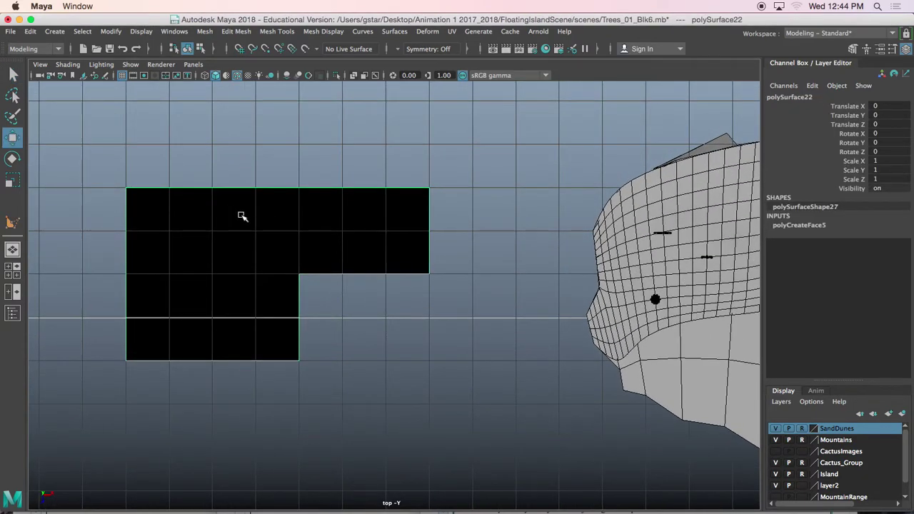
Step: Multi-Cut the L-shaped floor plan from its inner corner to the opposite back edge and to the far side edge
{"action": "left_click", "coordinate": [276, 31]}
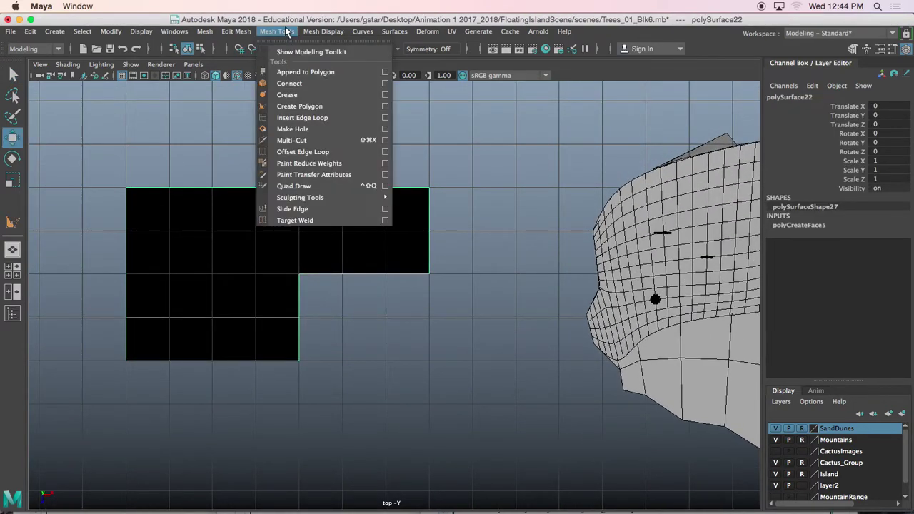
{"action": "left_click", "coordinate": [300, 142]}
{"action": "left_click", "coordinate": [300, 274]}
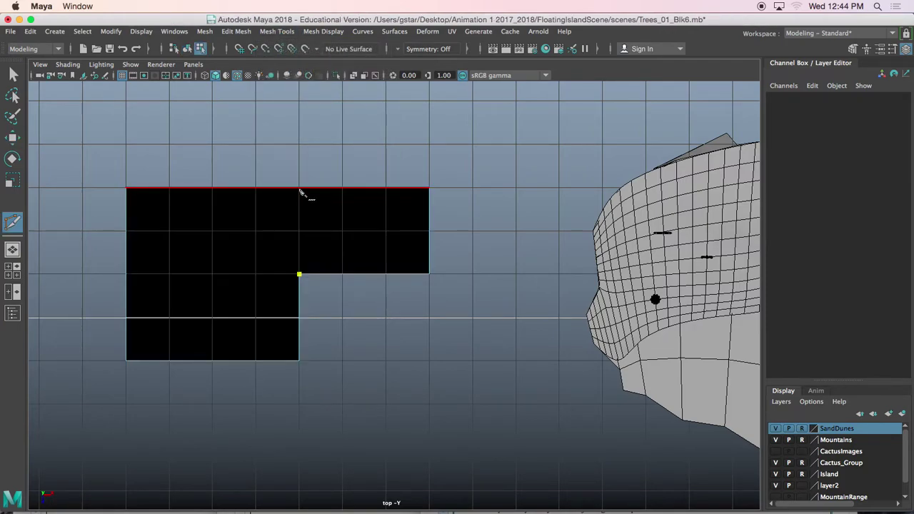
{"action": "left_click", "coordinate": [300, 189]}
{"action": "key", "text": "Return"}
{"action": "left_click", "coordinate": [300, 274]}
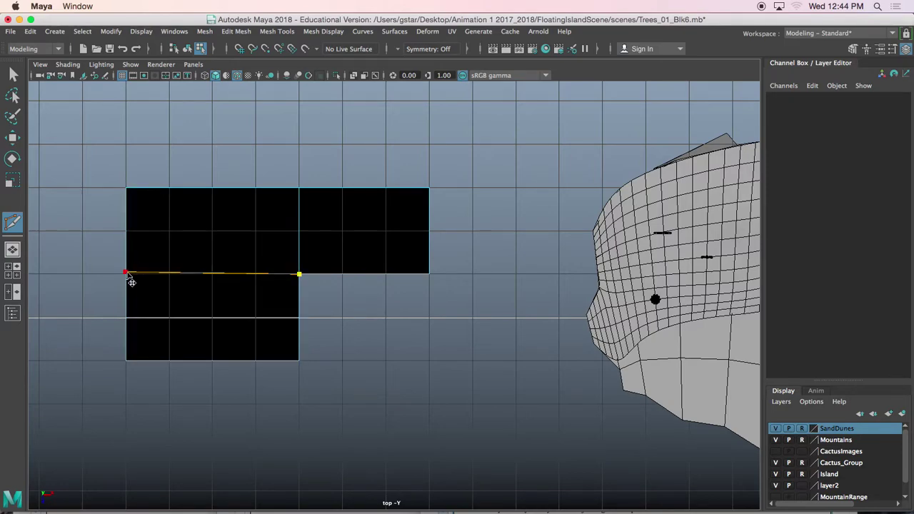
{"action": "left_click", "coordinate": [126, 273]}
{"action": "key", "text": "Return"}
{"action": "key", "text": "w"}
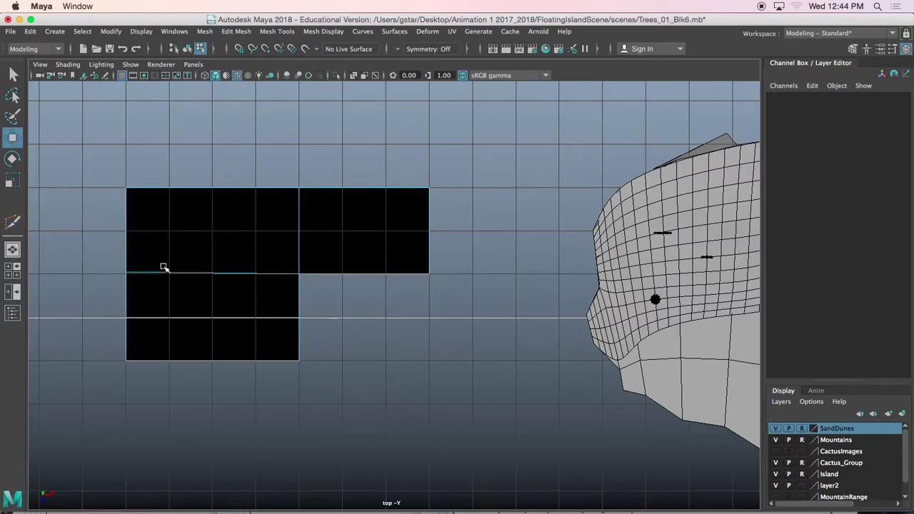
Step: Straighten the two cuts by snapping their outer vertices in line with the inner corner, and return to object mode
{"action": "right_click_drag", "start_coordinate": [223, 182], "coordinate": [163, 173]}
{"action": "left_click_drag", "start_coordinate": [112, 235], "coordinate": [144, 286]}
{"action": "key", "text": "v"}
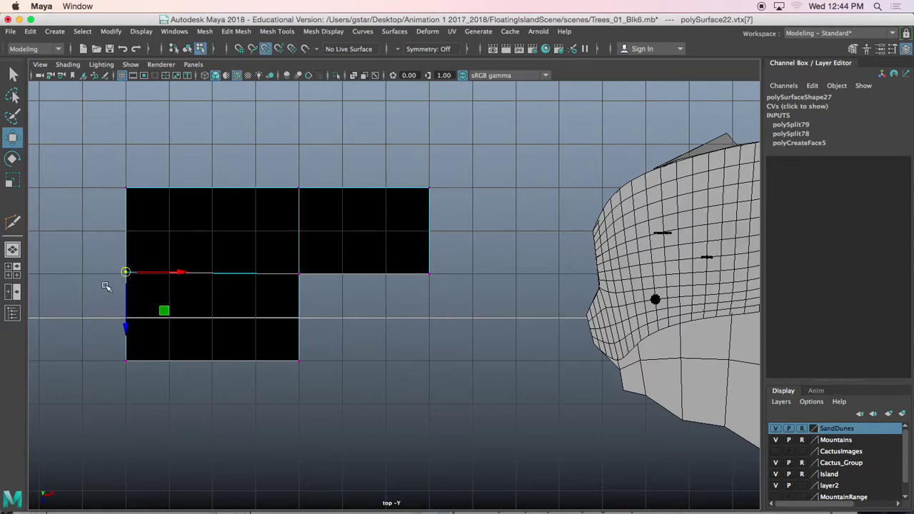
{"action": "left_click_drag", "start_coordinate": [282, 174], "coordinate": [303, 204]}
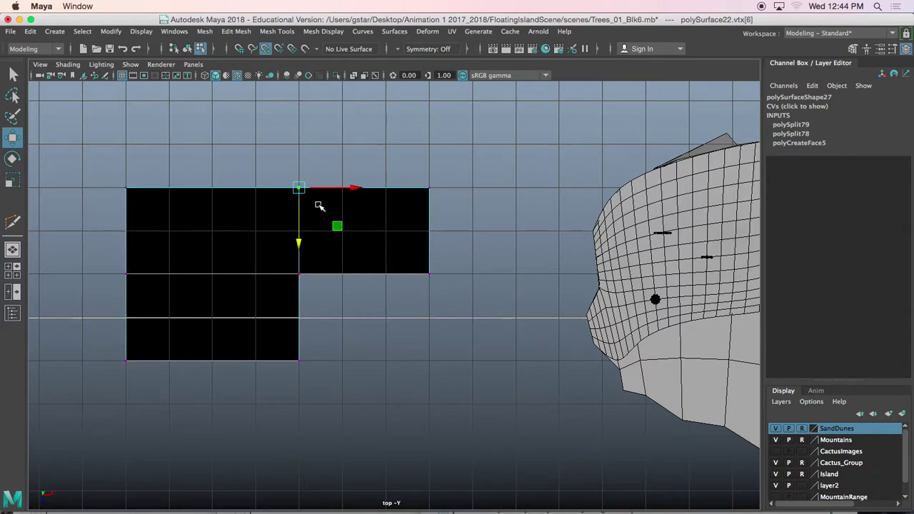
{"action": "right_click_drag", "start_coordinate": [248, 214], "coordinate": [341, 189]}
{"action": "right_click_drag", "start_coordinate": [230, 228], "coordinate": [298, 157]}
Step: Extrude the L-shaped floor plan downward in the perspective view to form a shallow foundation
{"action": "key", "text": "space"}
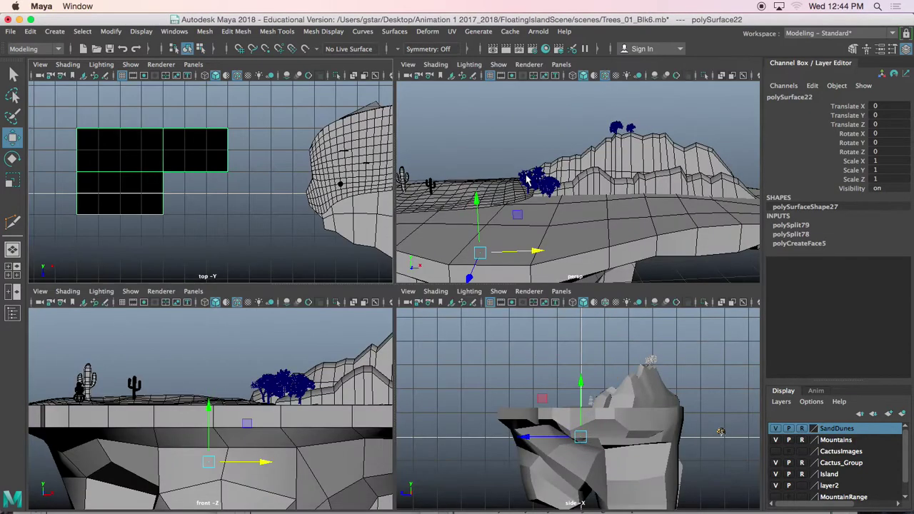
{"action": "key", "text": "space"}
{"action": "key", "text": "f"}
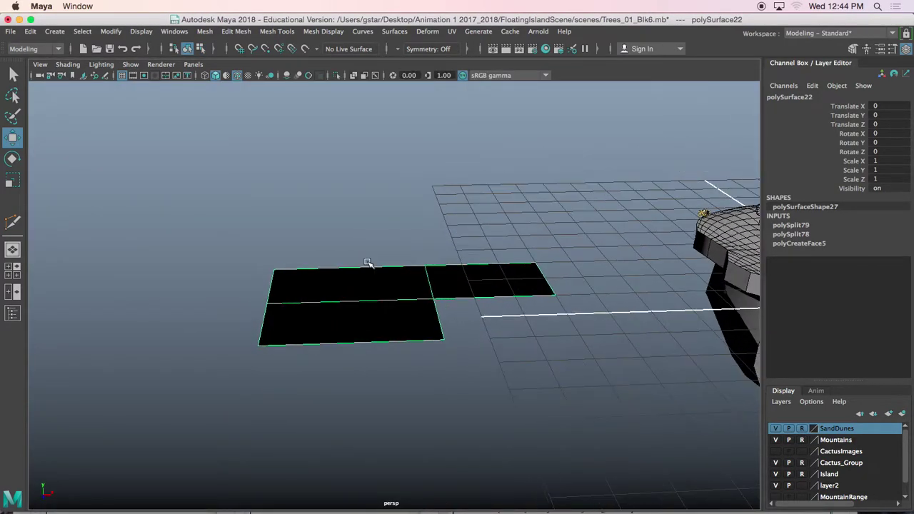
{"action": "key", "text": "ctrl+e"}
{"action": "mouse_move", "coordinate": [414, 249]}
{"action": "left_mouse_down"}
{"action": "mouse_move", "coordinate": [413, 188]}
{"action": "mouse_move", "coordinate": [402, 254]}
{"action": "left_mouse_up"}
{"action": "scroll", "coordinate": [402, 255], "scroll_direction": "up", "scroll_amount": 4}
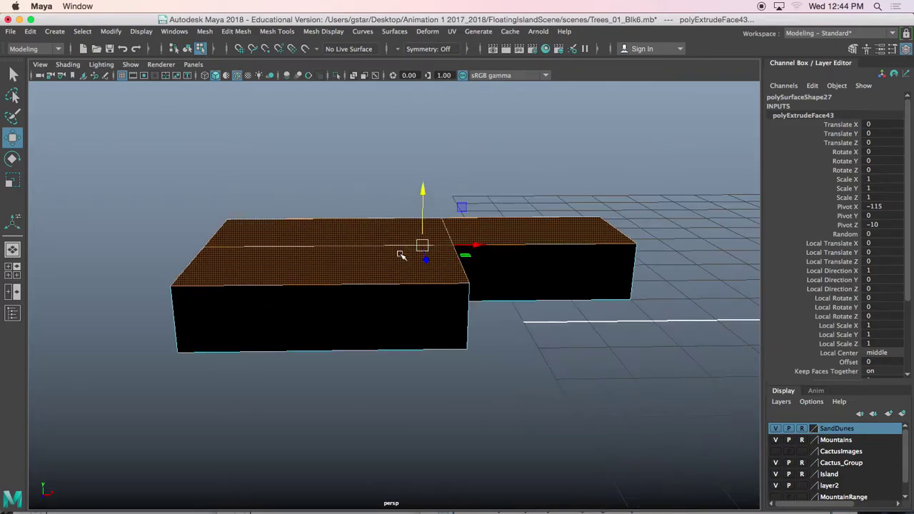
{"action": "middle_click_drag", "start_coordinate": [403, 255], "coordinate": [403, 241], "text": "alt"}
{"action": "left_click_drag", "start_coordinate": [422, 197], "coordinate": [423, 197]}
{"action": "left_click_drag", "start_coordinate": [420, 233], "coordinate": [421, 246]}
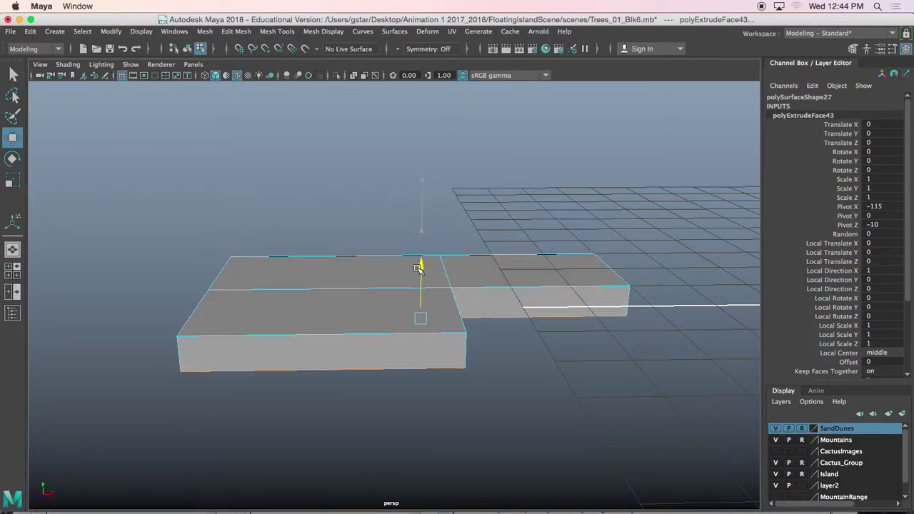
{"action": "mouse_move", "coordinate": [409, 296]}
{"action": "left_mouse_down", "text": "alt"}
{"action": "mouse_move", "coordinate": [400, 282]}
{"action": "mouse_move", "coordinate": [424, 273]}
{"action": "mouse_move", "coordinate": [403, 285]}
{"action": "left_mouse_up", "text": "alt"}
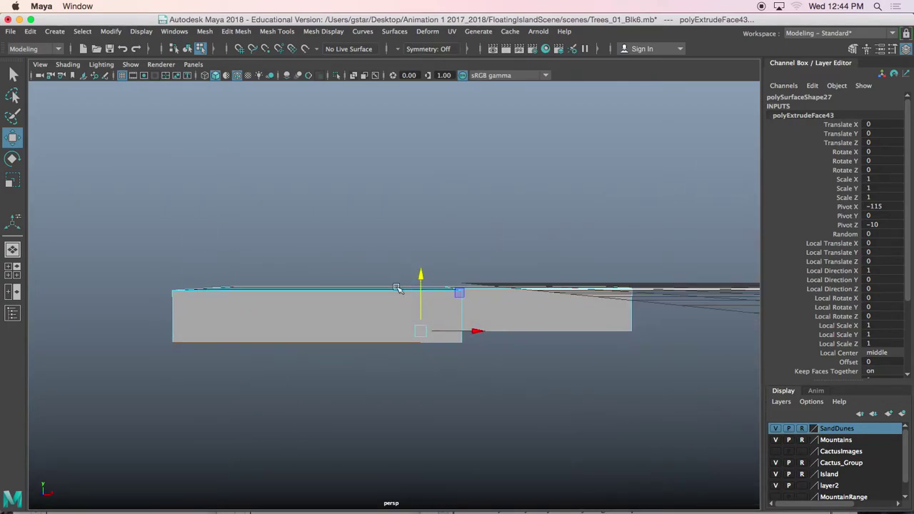
Step: Extrude the foundation's three top faces upward together to form the tall walls of the house
{"action": "left_click_drag", "start_coordinate": [237, 322], "coordinate": [298, 267], "text": "alt"}
{"action": "left_click", "coordinate": [296, 267]}
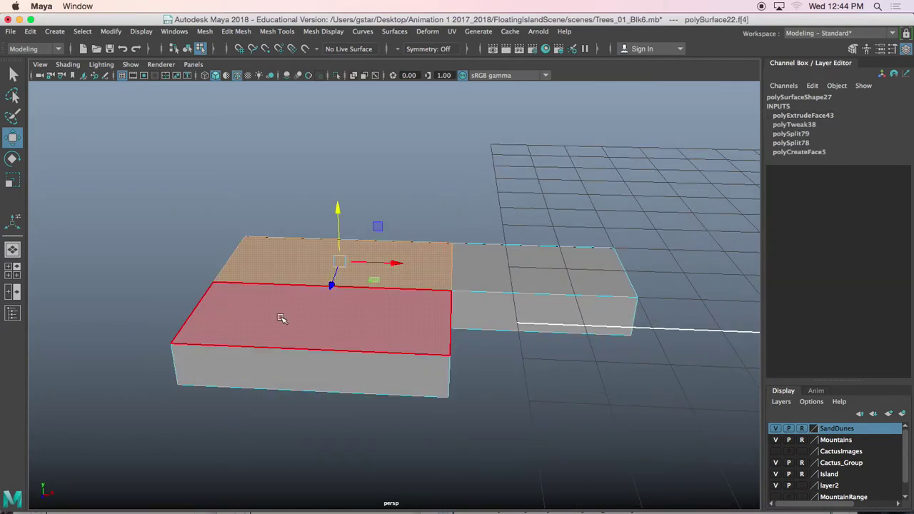
{"action": "left_click", "coordinate": [497, 274], "text": "shift"}
{"action": "left_click", "coordinate": [411, 314], "text": "shift"}
{"action": "left_click_drag", "start_coordinate": [408, 316], "coordinate": [383, 322], "text": "alt"}
{"action": "key", "text": "ctrl+e"}
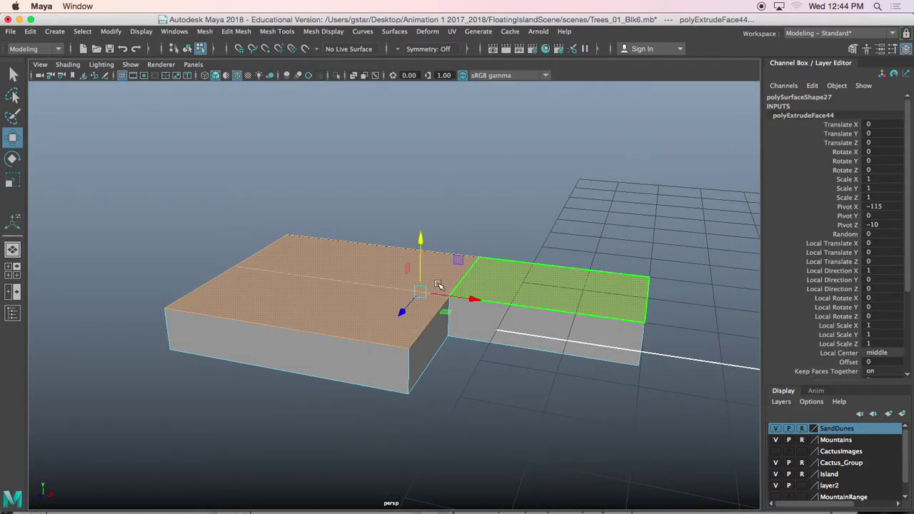
{"action": "left_click_drag", "start_coordinate": [421, 246], "coordinate": [429, 225]}
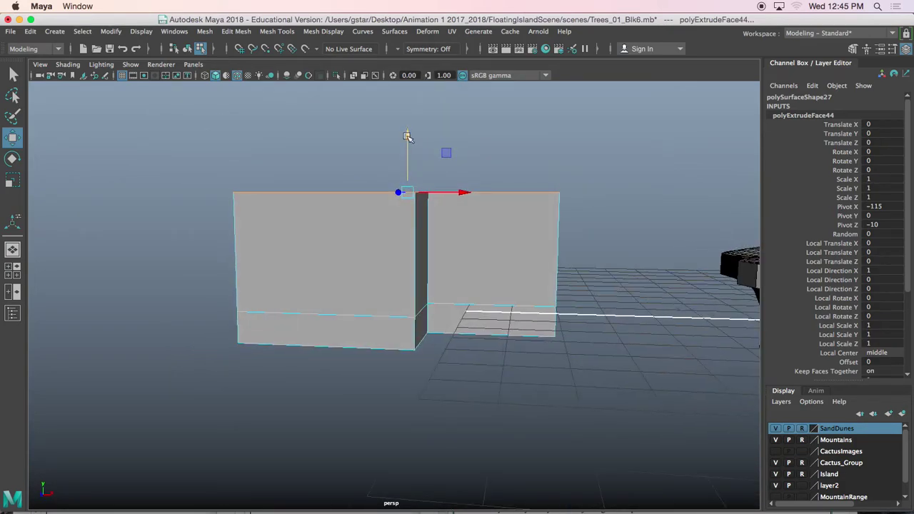
{"action": "left_click_drag", "start_coordinate": [407, 126], "coordinate": [411, 187], "text": "alt"}
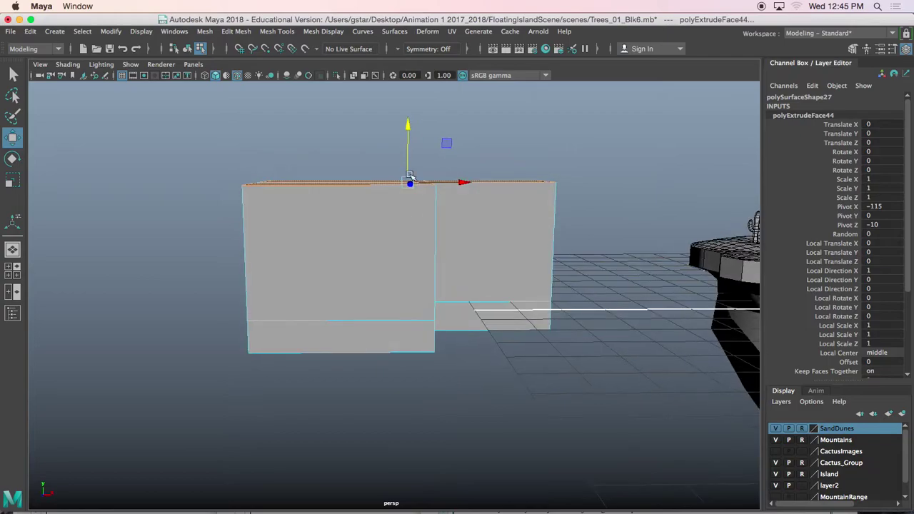
Step: Move the back faces of the walls and foundation together backward along the Z axis to deepen the house
{"action": "left_click_drag", "start_coordinate": [408, 125], "coordinate": [284, 265], "text": "alt"}
{"action": "left_click", "coordinate": [294, 322]}
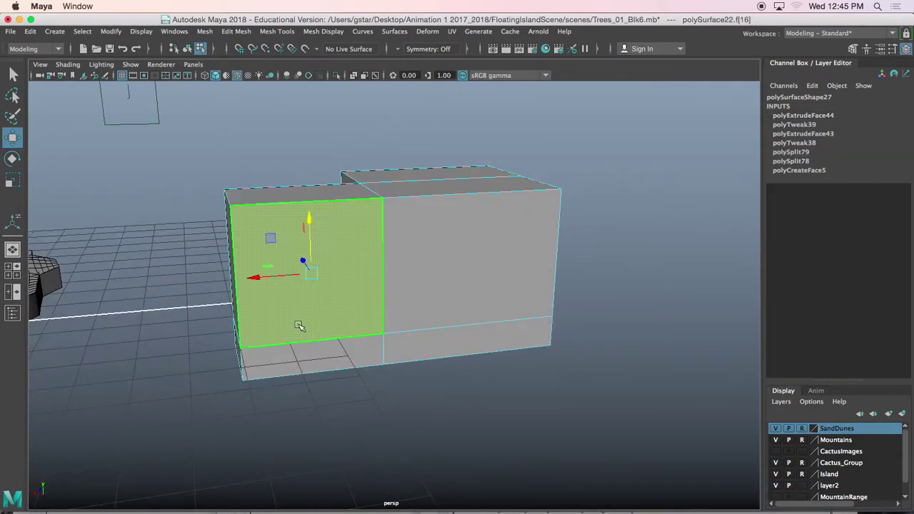
{"action": "left_click", "coordinate": [416, 279], "text": "shift"}
{"action": "left_click", "coordinate": [421, 343], "text": "shift"}
{"action": "left_click_drag", "start_coordinate": [421, 343], "coordinate": [363, 340], "text": "alt"}
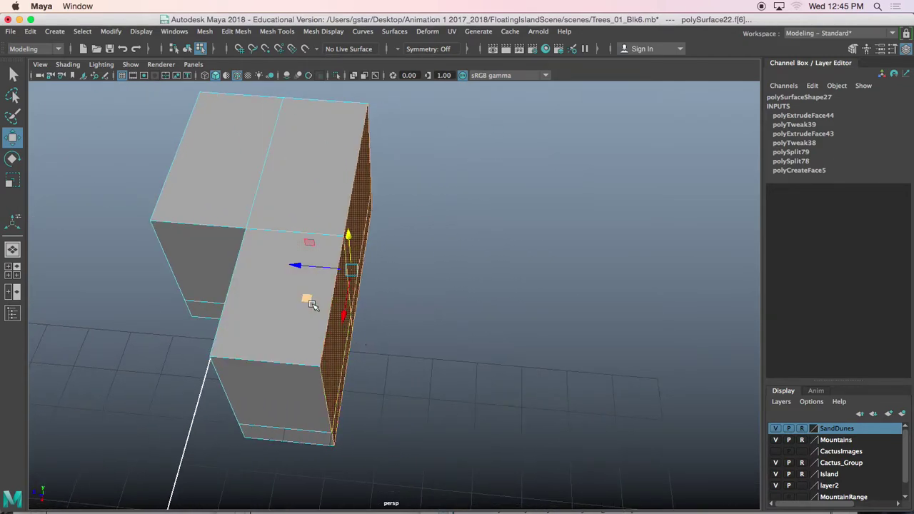
{"action": "left_click_drag", "start_coordinate": [301, 268], "coordinate": [435, 274]}
Step: Extract all the upper wall and top faces of the house from the foundation as a separate mesh
{"action": "left_click_drag", "start_coordinate": [284, 224], "coordinate": [338, 235], "text": "alt"}
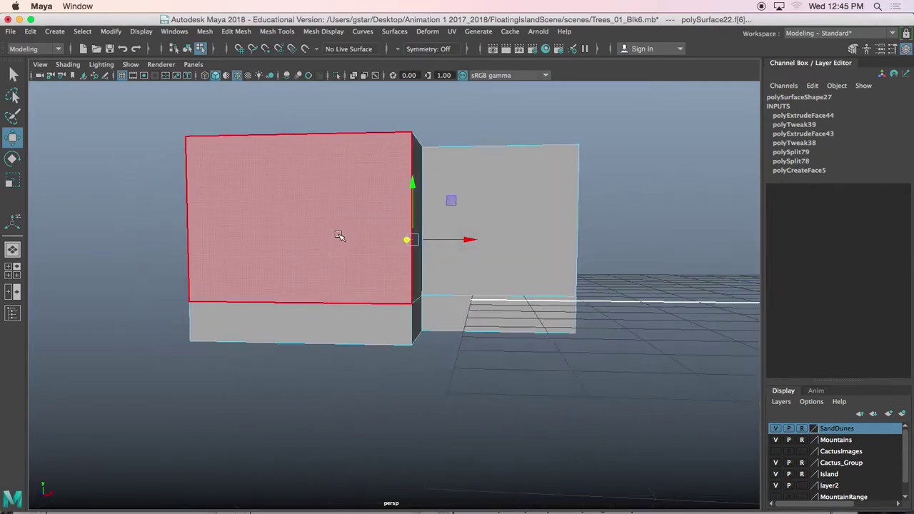
{"action": "mouse_move", "coordinate": [600, 230]}
{"action": "left_mouse_down", "text": "alt"}
{"action": "mouse_move", "coordinate": [574, 239]}
{"action": "mouse_move", "coordinate": [587, 244]}
{"action": "left_mouse_up", "text": "alt"}
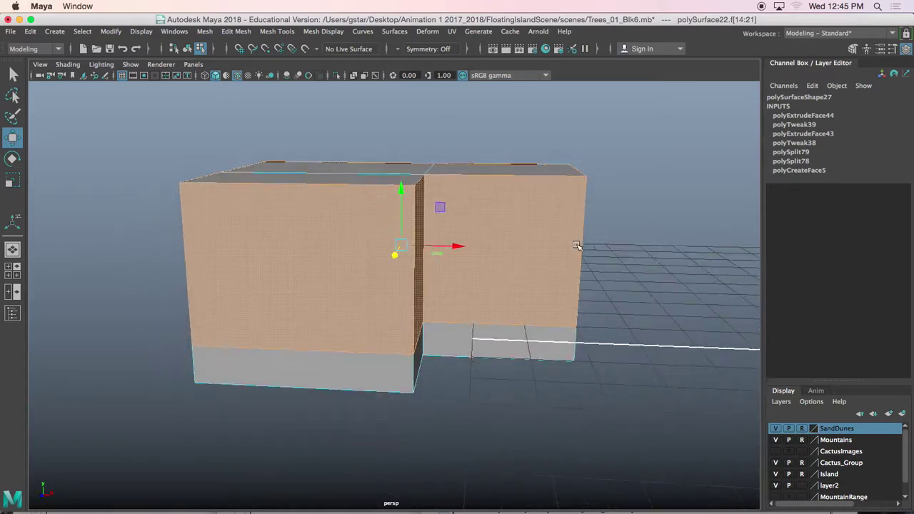
{"action": "scroll", "coordinate": [517, 250], "scroll_direction": "up", "scroll_amount": 5}
{"action": "mouse_move", "coordinate": [465, 258]}
{"action": "left_mouse_down", "text": "alt"}
{"action": "mouse_move", "coordinate": [480, 255]}
{"action": "mouse_move", "coordinate": [455, 264]}
{"action": "left_mouse_up", "text": "alt"}
{"action": "scroll", "coordinate": [471, 256], "scroll_direction": "down", "scroll_amount": 3}
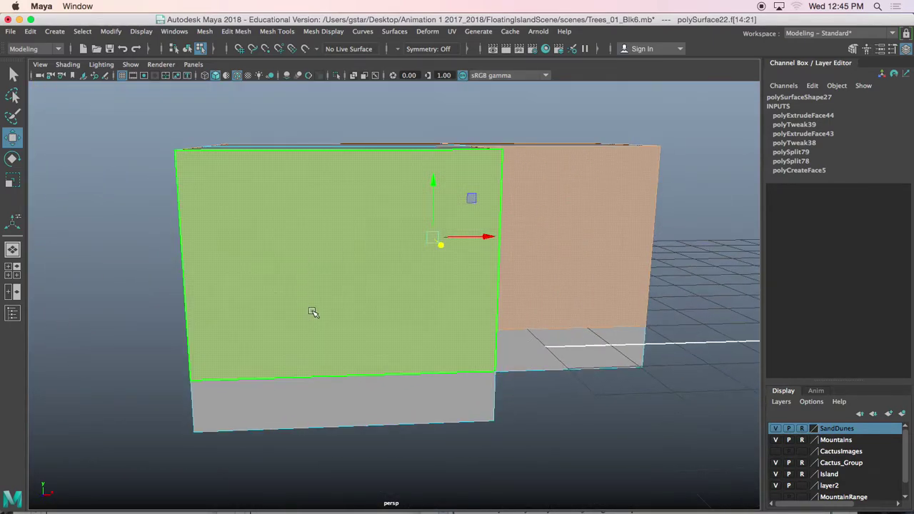
{"action": "left_click_drag", "start_coordinate": [403, 289], "coordinate": [373, 278], "text": "alt"}
{"action": "mouse_move", "coordinate": [341, 340]}
{"action": "left_mouse_down", "text": "alt"}
{"action": "mouse_move", "coordinate": [351, 210]}
{"action": "mouse_move", "coordinate": [338, 351]}
{"action": "mouse_move", "coordinate": [327, 347]}
{"action": "mouse_move", "coordinate": [332, 342]}
{"action": "left_mouse_up", "text": "alt"}
{"action": "left_click_drag", "start_coordinate": [341, 193], "coordinate": [345, 180], "text": "alt"}
{"action": "right_click_drag", "start_coordinate": [345, 180], "coordinate": [245, 172], "text": "alt"}
{"action": "left_click_drag", "start_coordinate": [493, 214], "coordinate": [494, 215]}
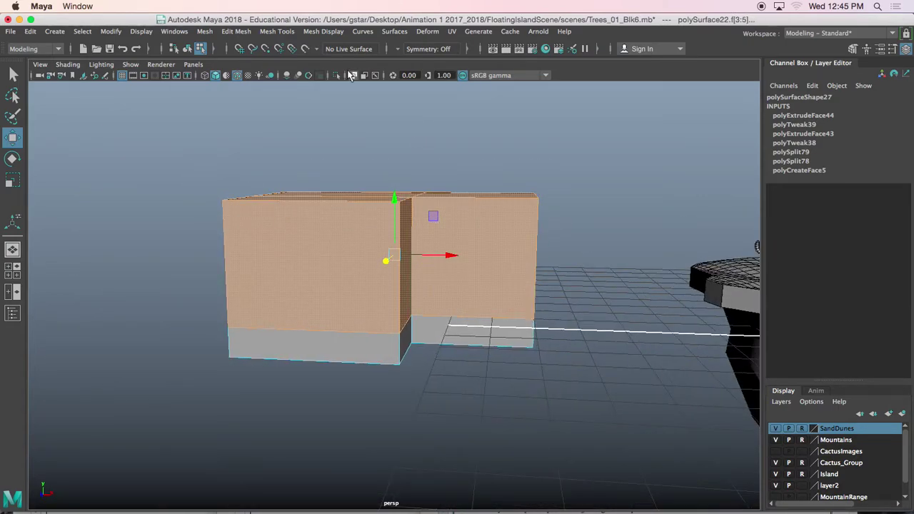
{"action": "left_click", "coordinate": [239, 33]}
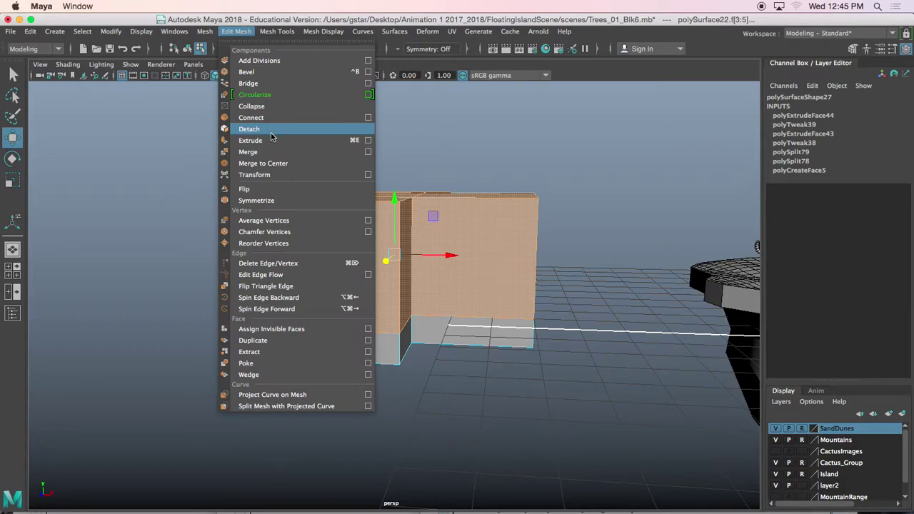
{"action": "left_click", "coordinate": [254, 353]}
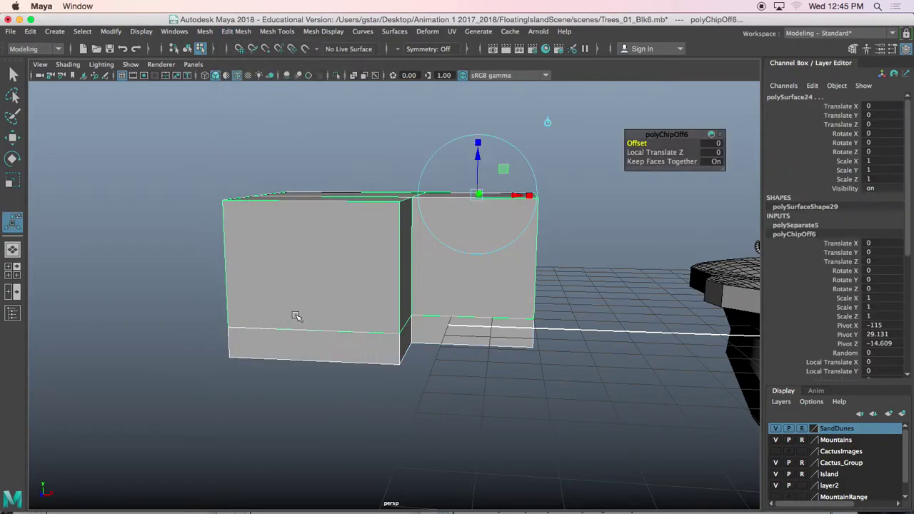
{"action": "left_click_drag", "start_coordinate": [311, 249], "coordinate": [286, 255], "text": "alt"}
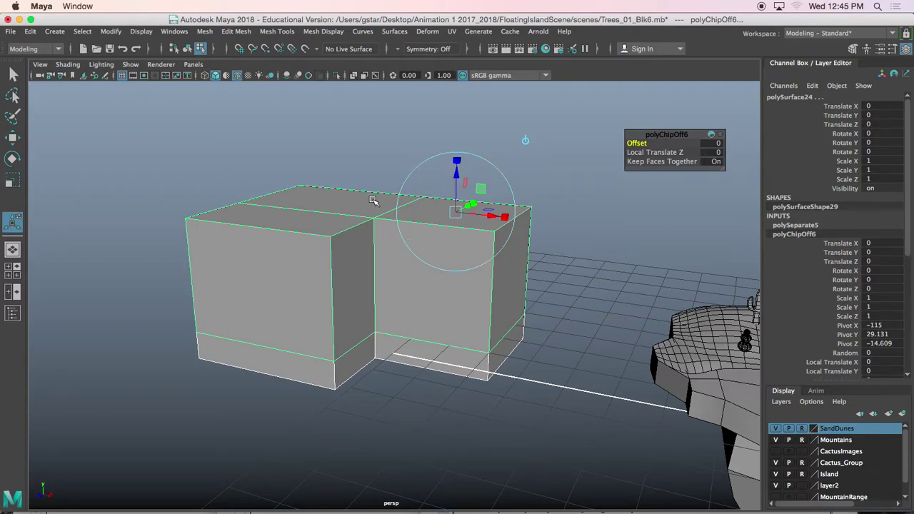
Step: Return to object mode and center the pivot of the separated upper wall mesh
{"action": "key", "text": "w"}
{"action": "left_click_drag", "start_coordinate": [398, 286], "coordinate": [322, 339], "text": "alt"}
{"action": "right_click", "coordinate": [388, 248]}
{"action": "left_click", "coordinate": [423, 153]}
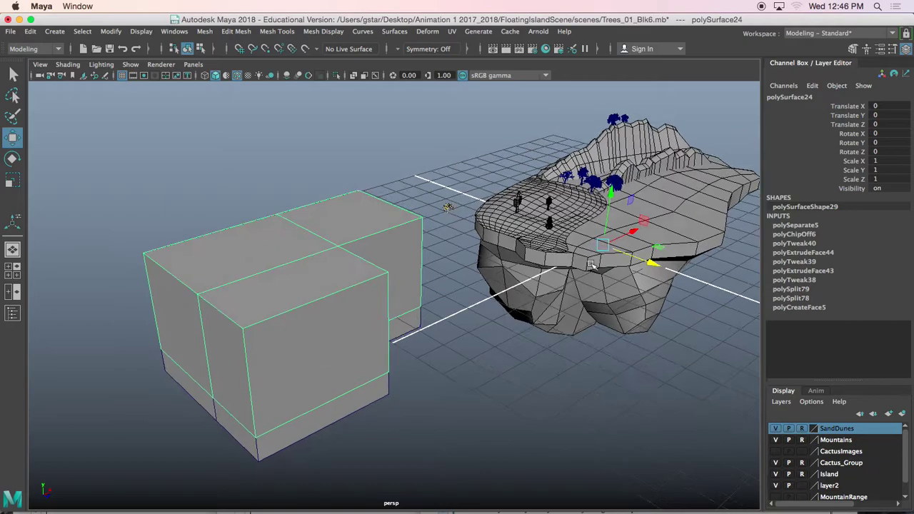
{"action": "left_click_drag", "start_coordinate": [559, 283], "coordinate": [562, 289], "text": "alt"}
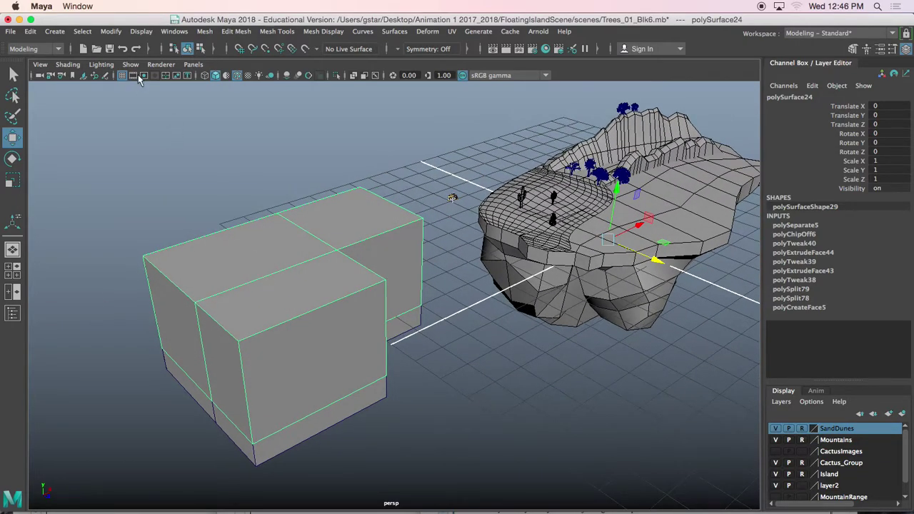
{"action": "left_click", "coordinate": [111, 33]}
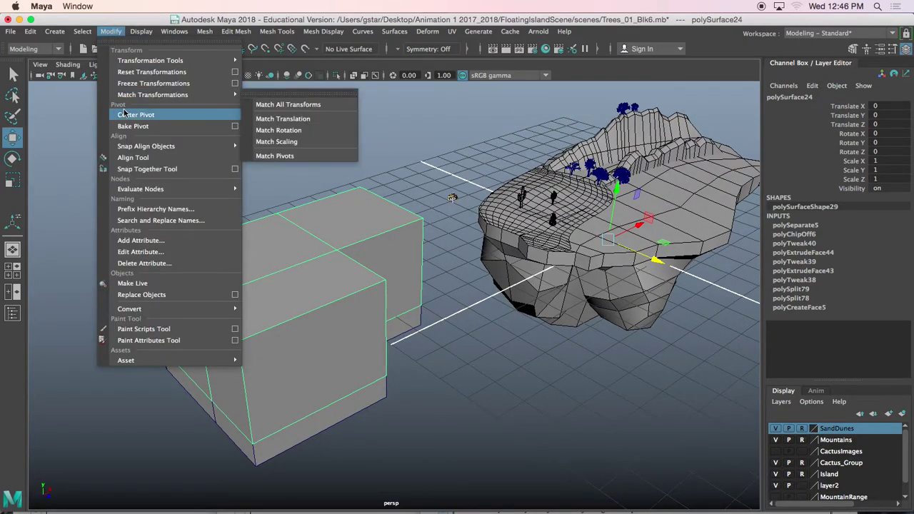
{"action": "left_click", "coordinate": [134, 115]}
{"action": "mouse_move", "coordinate": [393, 229]}
{"action": "left_mouse_down", "text": "alt"}
{"action": "mouse_move", "coordinate": [473, 177]}
{"action": "mouse_move", "coordinate": [506, 205]}
{"action": "left_mouse_up", "text": "alt"}
{"action": "left_click", "coordinate": [460, 223]}
{"action": "left_click", "coordinate": [395, 250]}
Step: Extract the three top faces of the wall mesh as a separate L-shaped piece and select it in object mode
{"action": "left_click_drag", "start_coordinate": [392, 261], "coordinate": [358, 243], "text": "alt"}
{"action": "scroll", "coordinate": [361, 246], "scroll_direction": "up", "scroll_amount": 4}
{"action": "middle_click_drag", "start_coordinate": [361, 247], "coordinate": [431, 227], "text": "alt"}
{"action": "left_click_drag", "start_coordinate": [431, 227], "coordinate": [372, 208], "text": "alt"}
{"action": "right_click_drag", "start_coordinate": [269, 164], "coordinate": [268, 195]}
{"action": "left_click", "coordinate": [245, 167]}
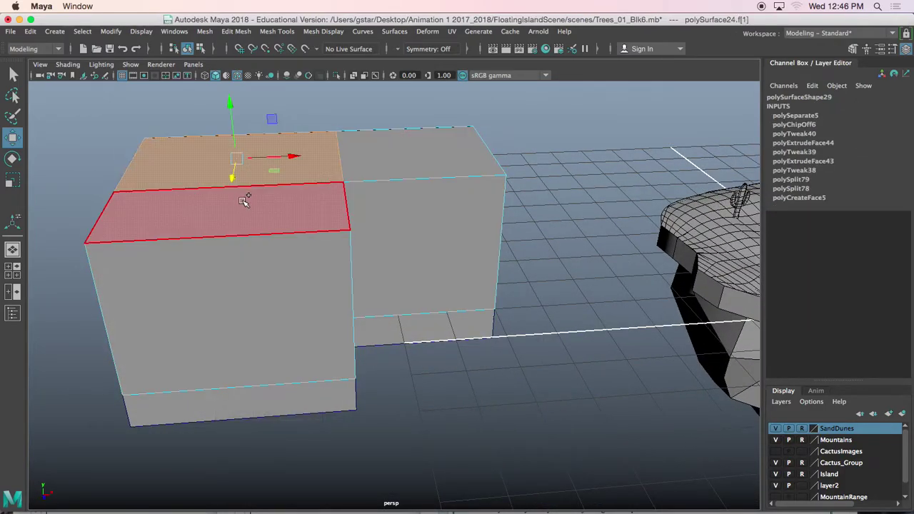
{"action": "left_click", "coordinate": [244, 205], "text": "shift"}
{"action": "left_click", "coordinate": [379, 163], "text": "shift"}
{"action": "mouse_move", "coordinate": [335, 191]}
{"action": "left_mouse_down", "text": "alt"}
{"action": "mouse_move", "coordinate": [326, 174]}
{"action": "mouse_move", "coordinate": [330, 190]}
{"action": "left_mouse_up", "text": "alt"}
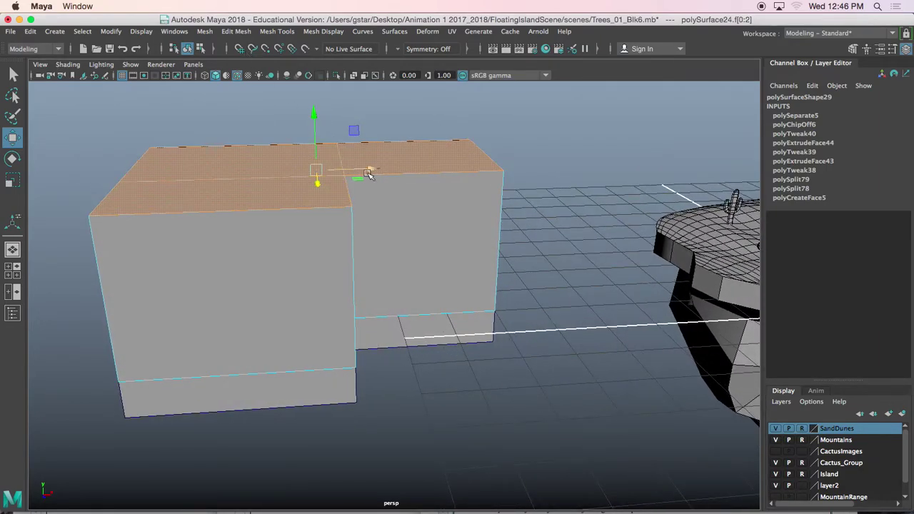
{"action": "key", "text": "space"}
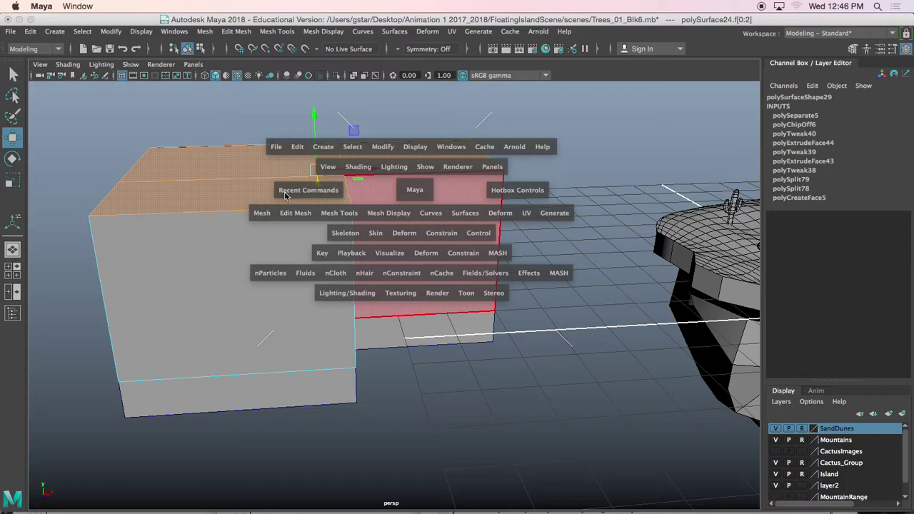
{"action": "left_click", "coordinate": [312, 191]}
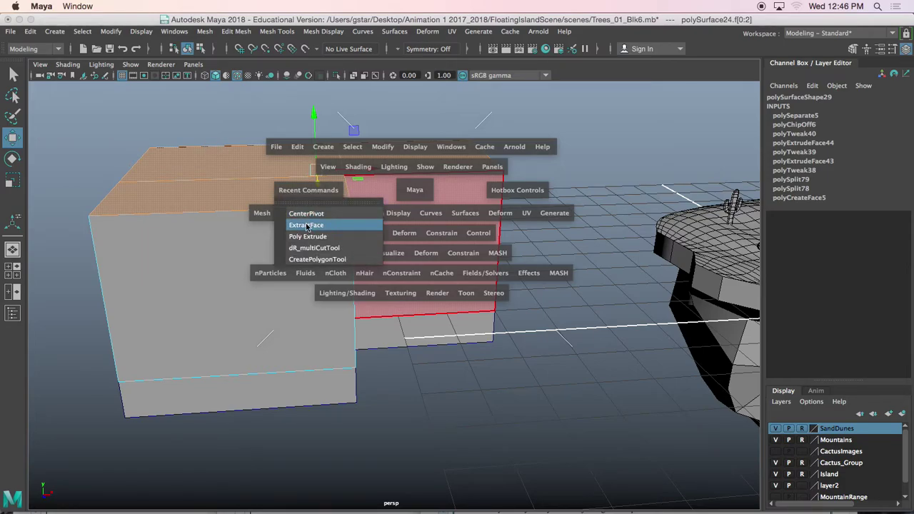
{"action": "left_click", "coordinate": [307, 226]}
{"action": "right_click_drag", "start_coordinate": [245, 183], "coordinate": [279, 64]}
{"action": "left_click", "coordinate": [220, 188]}
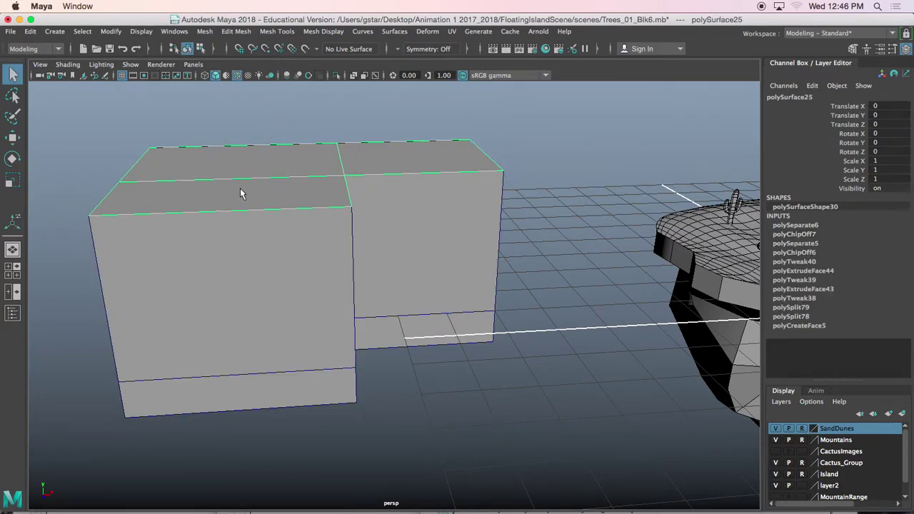
Step: Center the pivot of the extracted L-shaped top piece
{"action": "key", "text": "space"}
{"action": "left_click", "coordinate": [195, 190]}
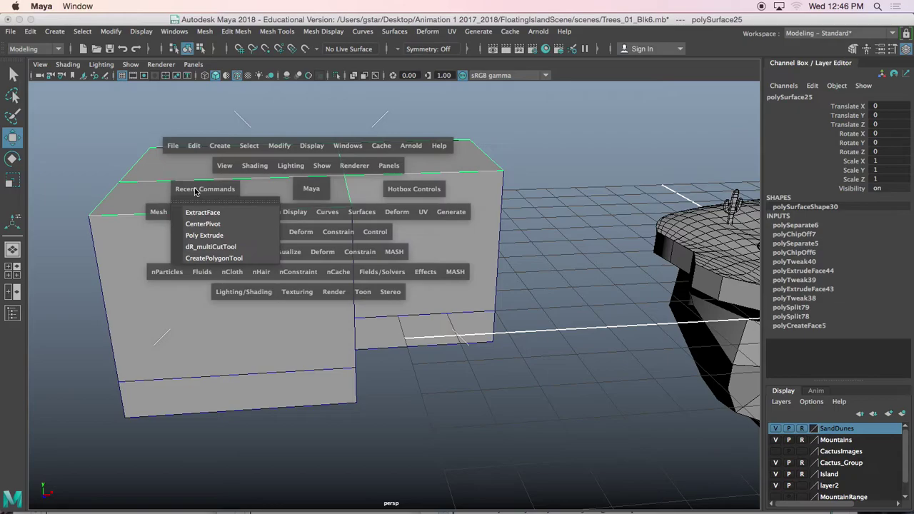
{"action": "left_click", "coordinate": [203, 224]}
{"action": "middle_click_drag", "start_coordinate": [315, 147], "coordinate": [318, 183], "text": "alt"}
{"action": "left_click_drag", "start_coordinate": [319, 182], "coordinate": [325, 114], "text": "alt"}
{"action": "key", "text": "super+z"}
Step: Extrude the foundation's front face outward past the protruding wall to form a porch platform
{"action": "left_click_drag", "start_coordinate": [310, 273], "coordinate": [310, 258], "text": "alt"}
{"action": "left_click", "coordinate": [312, 271]}
{"action": "middle_click_drag", "start_coordinate": [307, 331], "coordinate": [322, 265], "text": "alt"}
{"action": "left_click_drag", "start_coordinate": [323, 267], "coordinate": [353, 287], "text": "alt"}
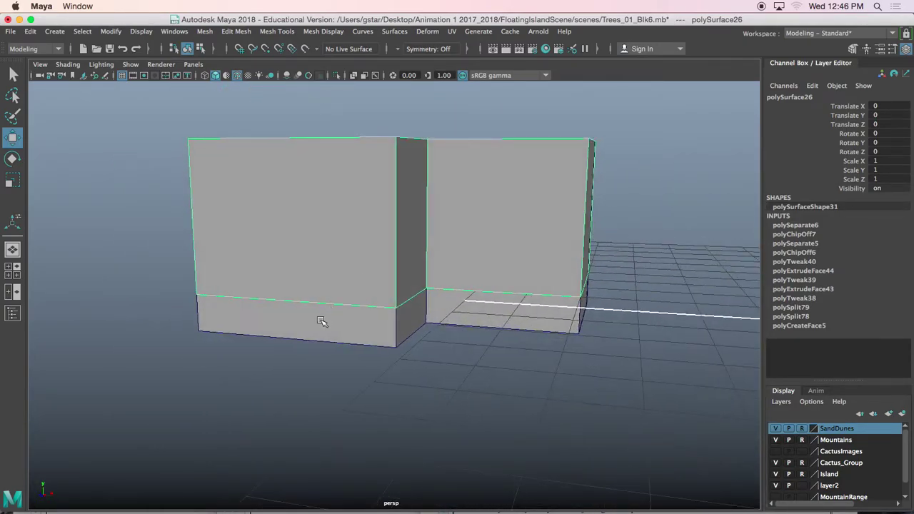
{"action": "left_click", "coordinate": [321, 320]}
{"action": "left_click_drag", "start_coordinate": [315, 324], "coordinate": [248, 320], "text": "alt"}
{"action": "right_click", "coordinate": [387, 282]}
{"action": "left_click", "coordinate": [384, 206]}
{"action": "left_click", "coordinate": [379, 288]}
{"action": "key", "text": "ctrl+e"}
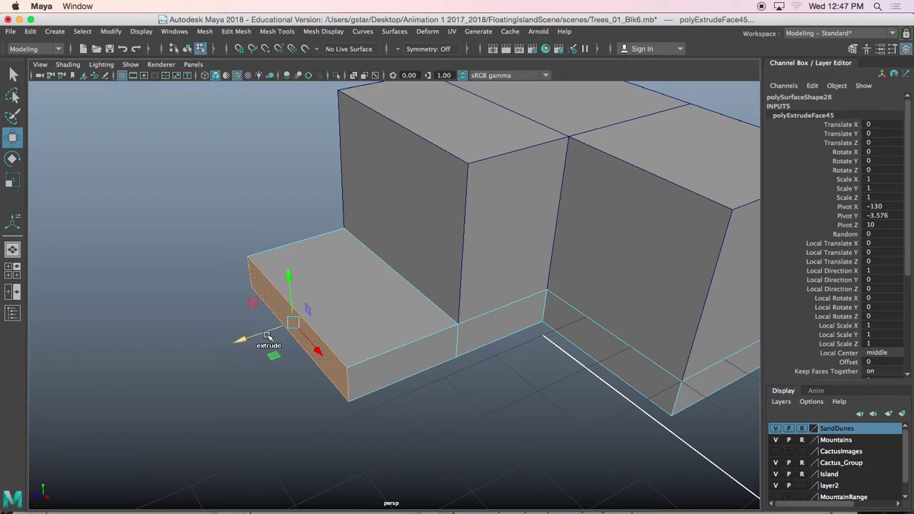
{"action": "mouse_move", "coordinate": [268, 332]}
{"action": "left_mouse_down", "text": "shift"}
{"action": "mouse_move", "coordinate": [222, 346]}
{"action": "mouse_move", "coordinate": [273, 336]}
{"action": "left_mouse_up", "text": "shift"}
{"action": "key", "text": "super+z"}
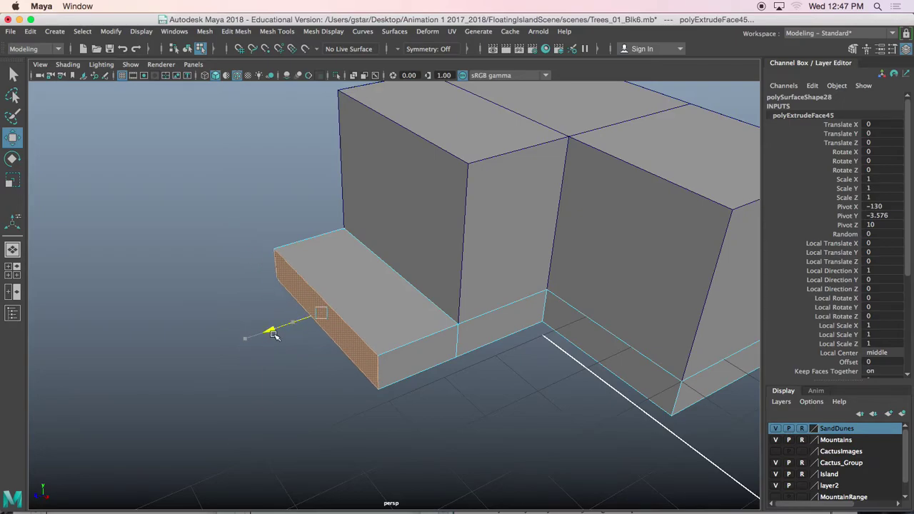
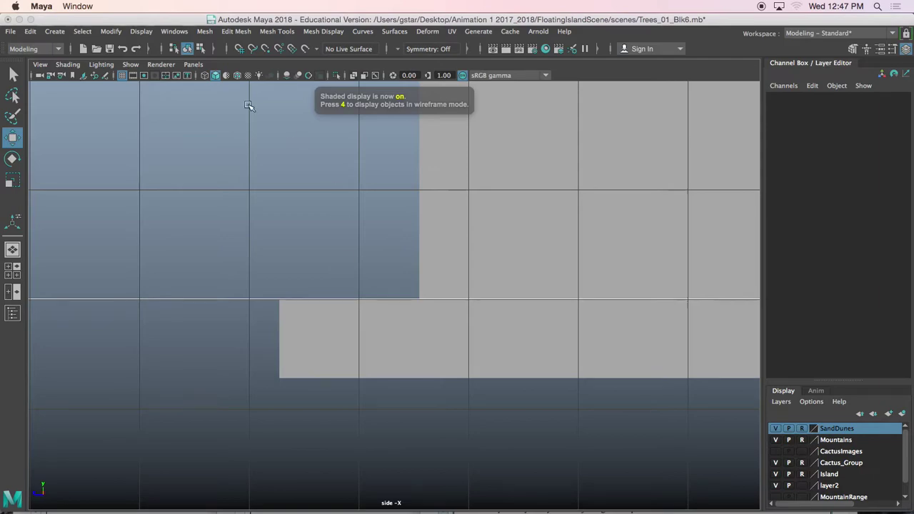
Step: Show wireframe on the shaded models and hide the grid in the side view
{"action": "left_click", "coordinate": [237, 76]}
{"action": "scroll", "coordinate": [316, 310], "scroll_direction": "down", "scroll_amount": 3}
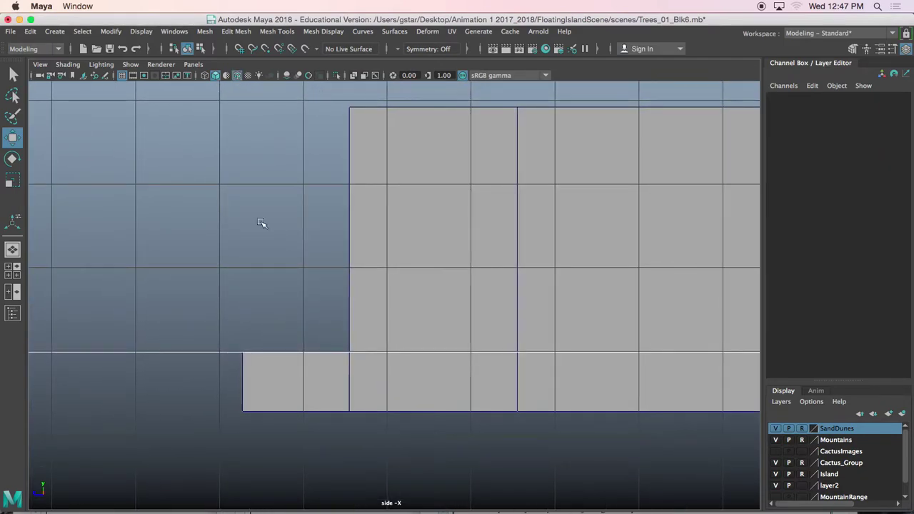
{"action": "left_click", "coordinate": [123, 76]}
{"action": "scroll", "coordinate": [286, 288], "scroll_direction": "down", "scroll_amount": 5}
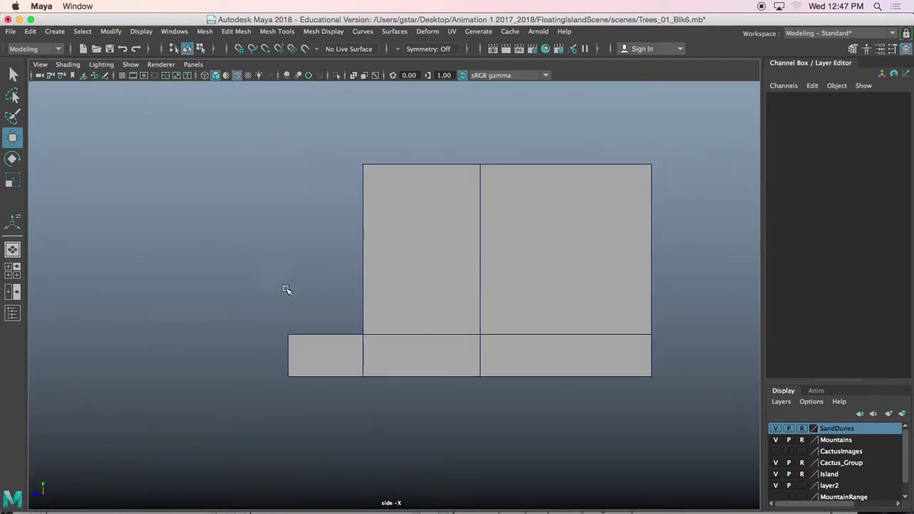
{"action": "scroll", "coordinate": [324, 276], "scroll_direction": "up", "scroll_amount": 1}
{"action": "scroll", "coordinate": [323, 275], "scroll_direction": "up", "scroll_amount": 5}
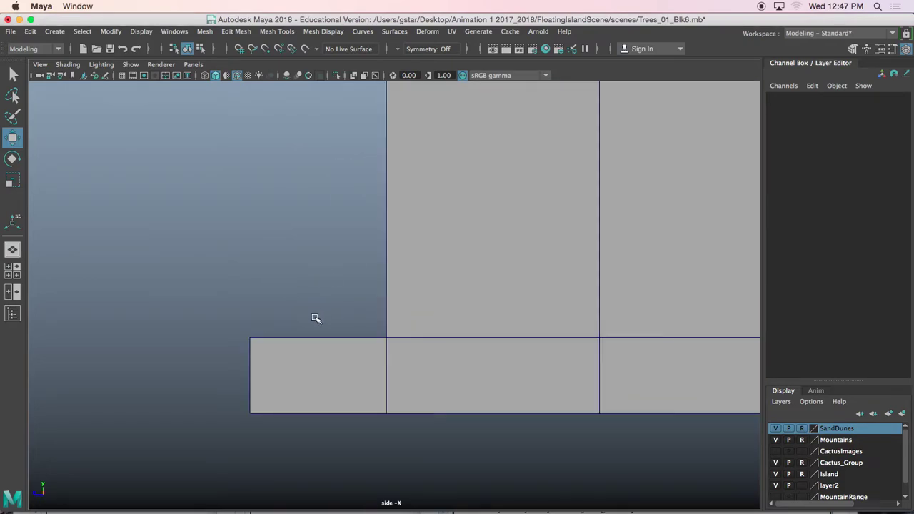
Step: Draw a three-step stair profile with Create Polygon, snapping its start and end vertices to the outer corners of the porch platform
{"action": "left_click", "coordinate": [278, 35]}
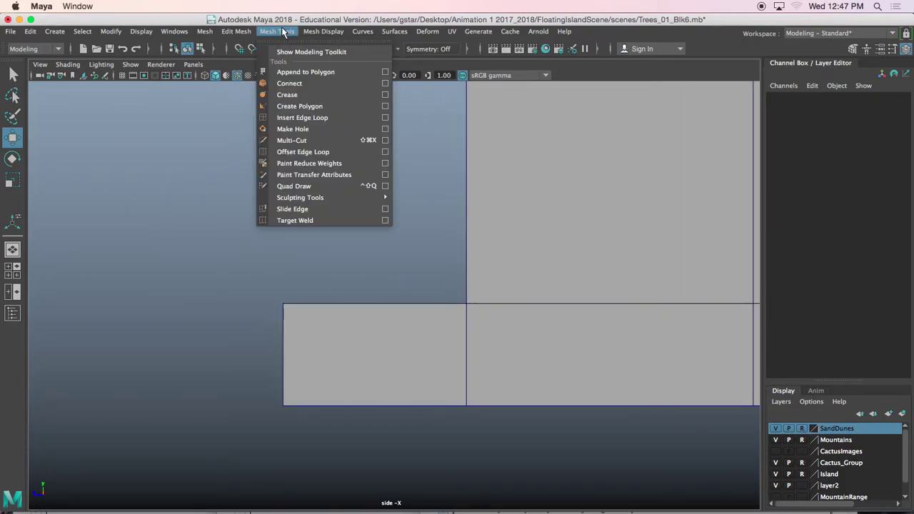
{"action": "left_click", "coordinate": [293, 104]}
{"action": "middle_click_drag", "start_coordinate": [270, 241], "coordinate": [317, 179], "text": "alt"}
{"action": "scroll", "coordinate": [318, 217], "scroll_direction": "up", "scroll_amount": 4}
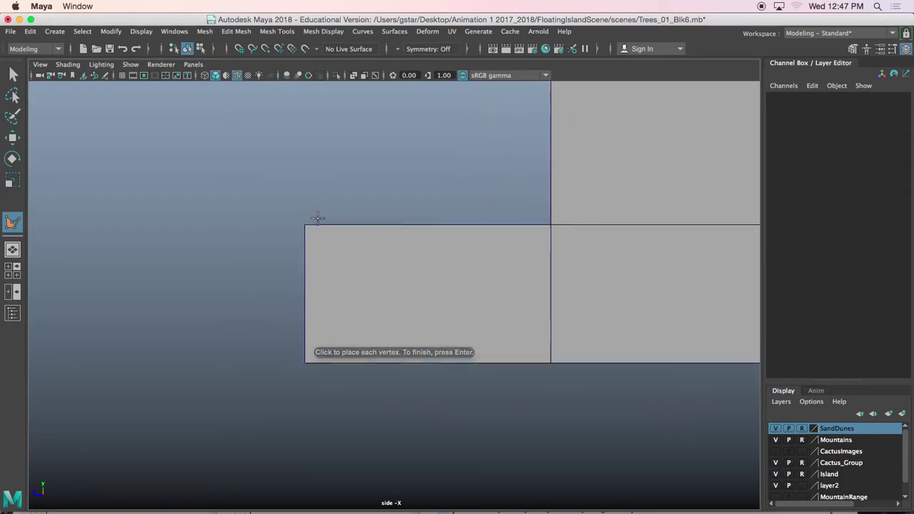
{"action": "middle_click_drag", "start_coordinate": [284, 222], "coordinate": [340, 230], "text": "alt"}
{"action": "key", "text": "v"}
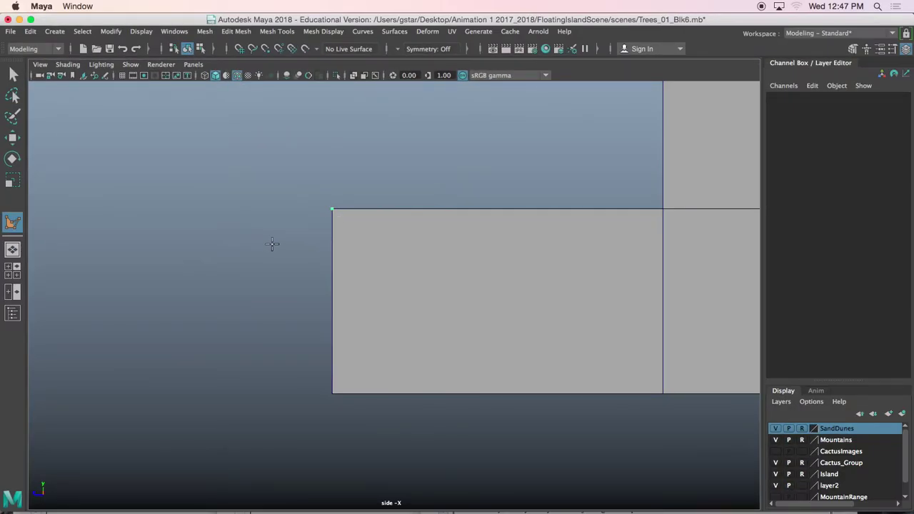
{"action": "middle_click_drag", "start_coordinate": [272, 244], "coordinate": [297, 239], "text": "alt"}
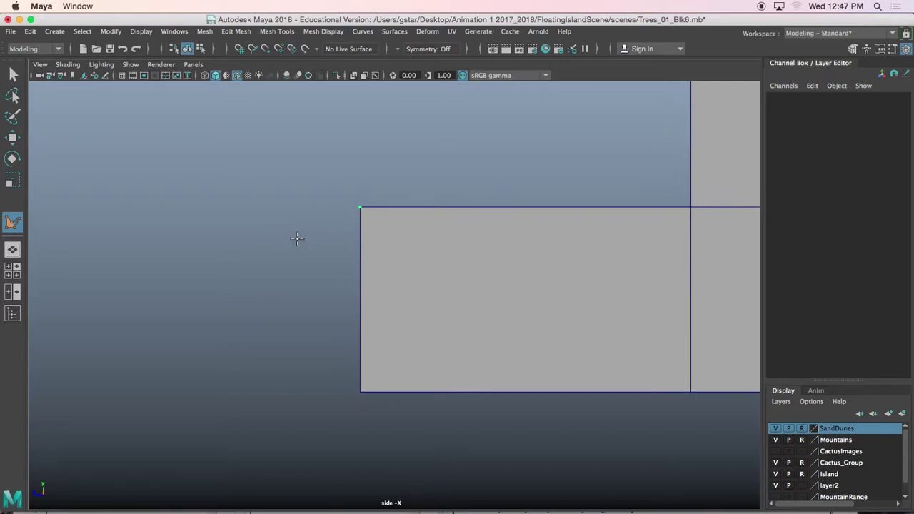
{"action": "left_click", "coordinate": [259, 270]}
{"action": "left_click", "coordinate": [174, 269]}
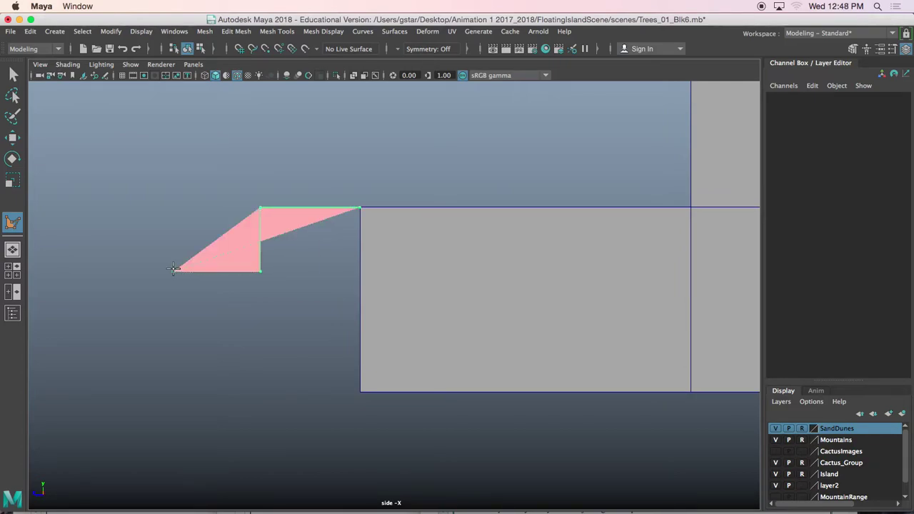
{"action": "left_click", "coordinate": [174, 323]}
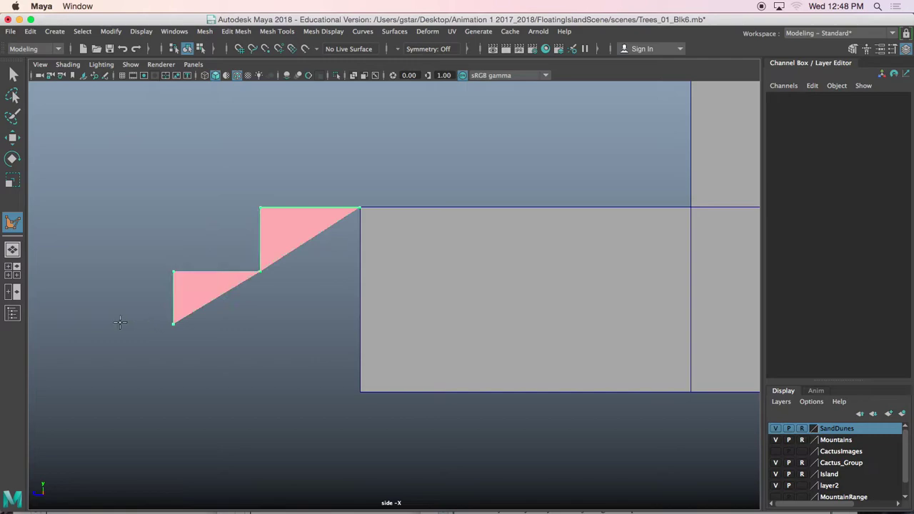
{"action": "left_click", "coordinate": [73, 324]}
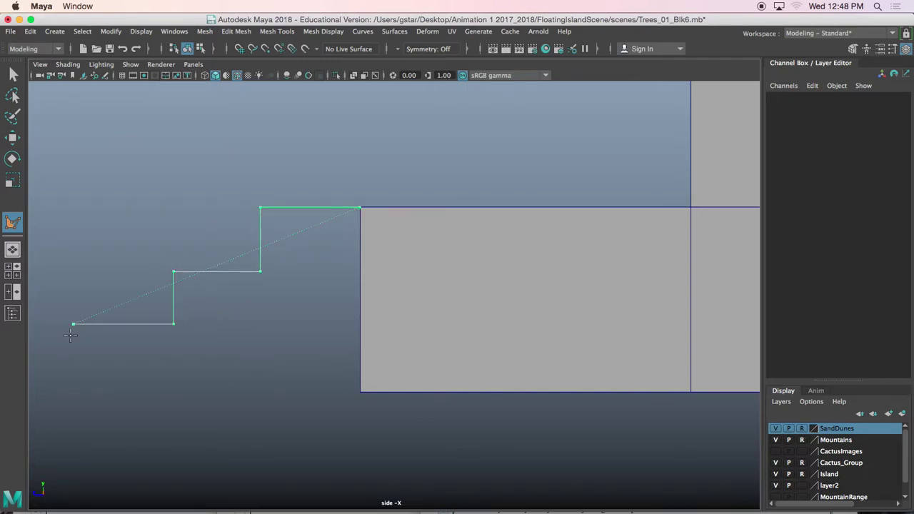
{"action": "left_click", "coordinate": [66, 394]}
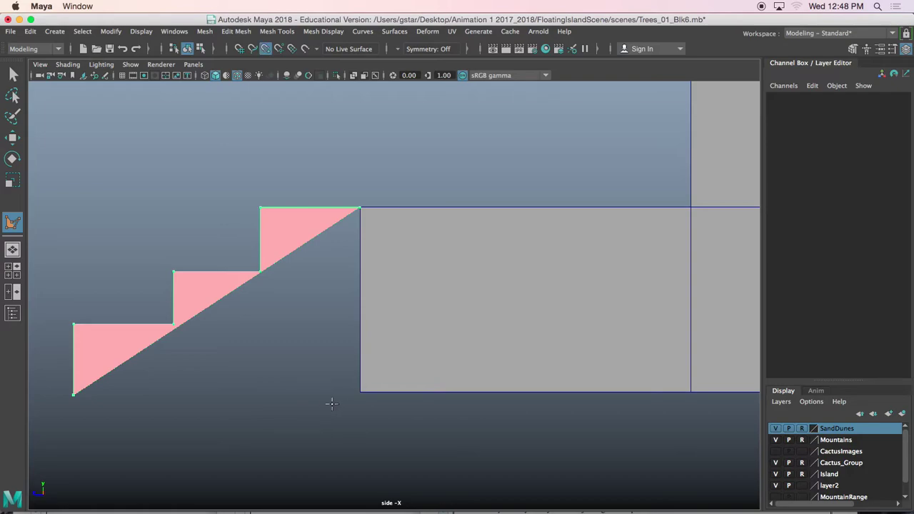
{"action": "left_click", "coordinate": [358, 393]}
{"action": "key", "text": "Return"}
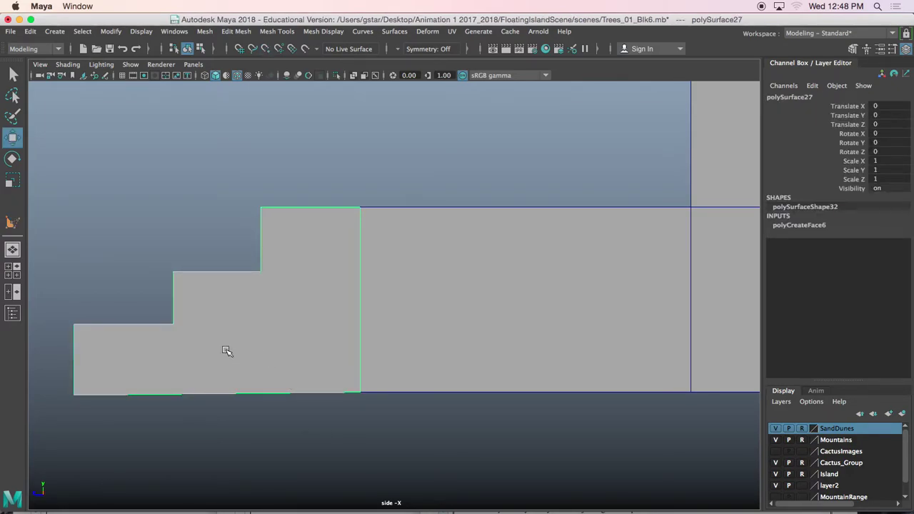
Step: Align the stair profile's lower front vertex vertically with the bottom corner of the porch platform, keeping the base edge level
{"action": "middle_click_drag", "start_coordinate": [227, 351], "coordinate": [298, 343], "text": "alt"}
{"action": "right_click_drag", "start_coordinate": [298, 343], "coordinate": [170, 386]}
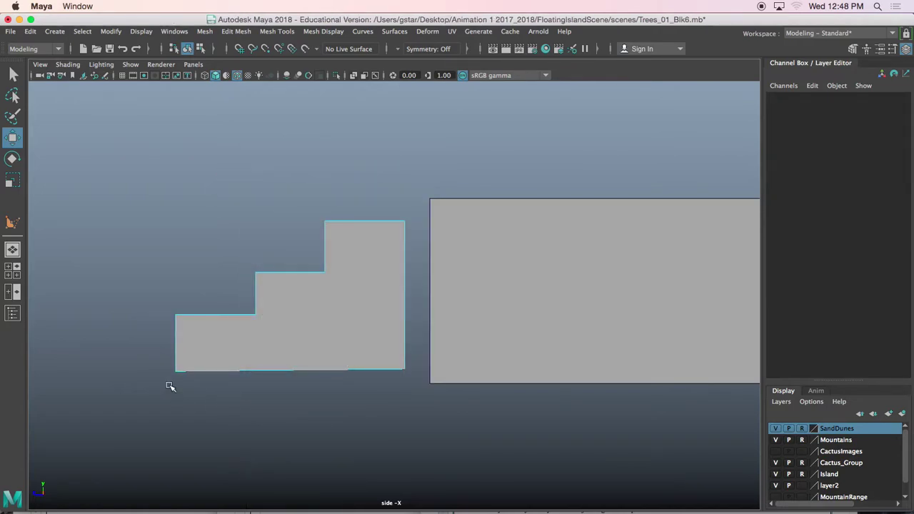
{"action": "right_click_drag", "start_coordinate": [254, 343], "coordinate": [200, 348]}
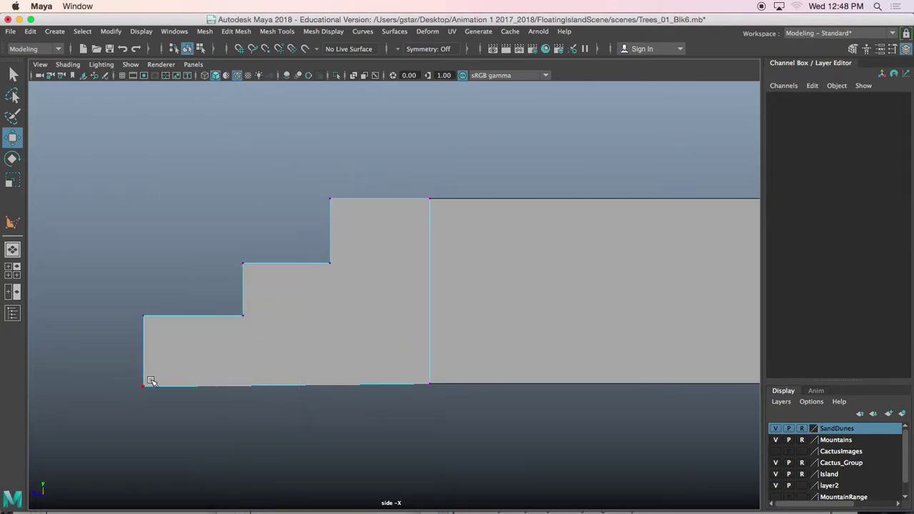
{"action": "left_click_drag", "start_coordinate": [143, 392], "coordinate": [145, 393]}
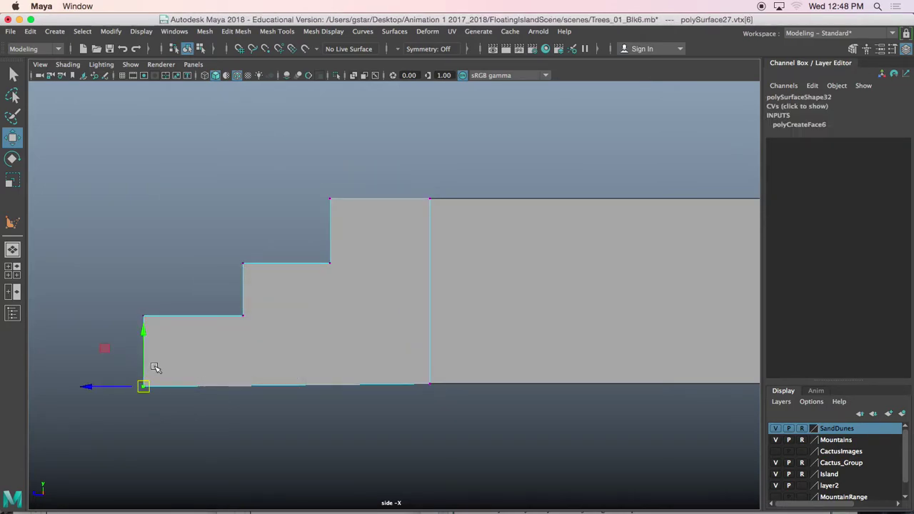
{"action": "middle_click_drag", "start_coordinate": [146, 366], "coordinate": [409, 374]}
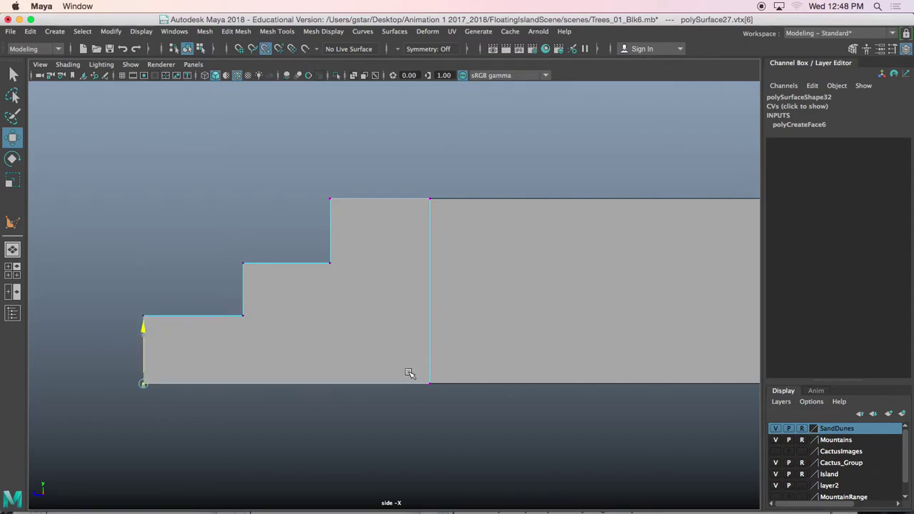
Step: Divide the stair profile into a grid in the perspective view with Multi-Cut, running cuts from the inner step corners to the opposite edges
{"action": "key", "text": "space"}
{"action": "key", "text": "space"}
{"action": "left_click_drag", "start_coordinate": [476, 227], "coordinate": [495, 216], "text": "alt"}
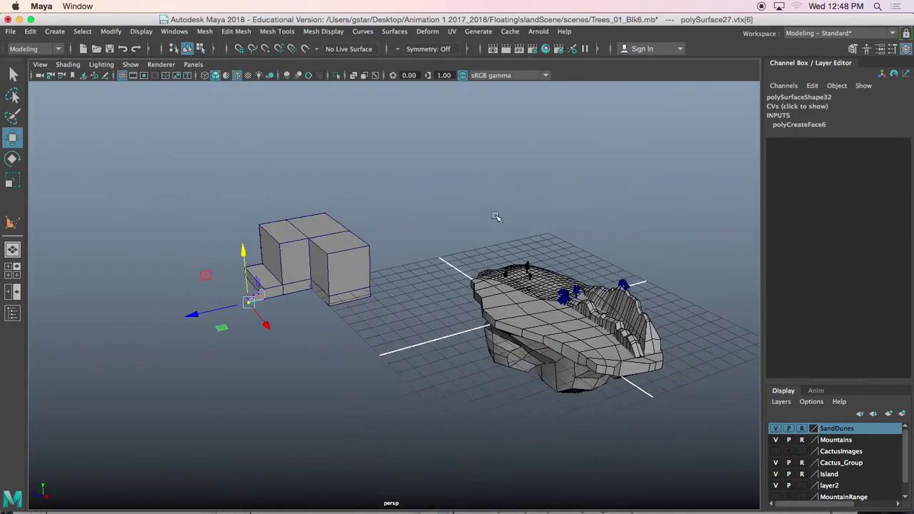
{"action": "middle_click_drag", "start_coordinate": [308, 315], "coordinate": [440, 272], "text": "alt"}
{"action": "scroll", "coordinate": [441, 272], "scroll_direction": "up", "scroll_amount": 5}
{"action": "left_click_drag", "start_coordinate": [408, 253], "coordinate": [446, 252], "text": "alt"}
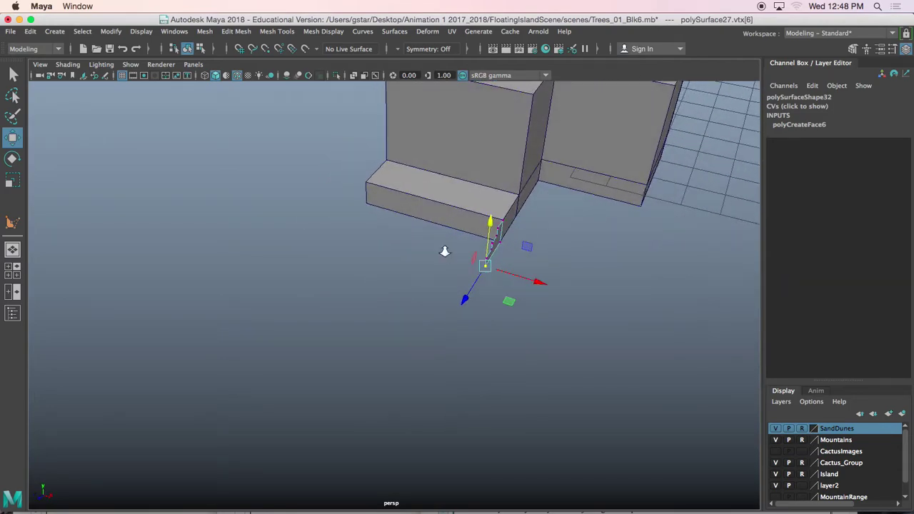
{"action": "scroll", "coordinate": [447, 252], "scroll_direction": "up", "scroll_amount": 6}
{"action": "middle_click_drag", "start_coordinate": [504, 239], "coordinate": [392, 282], "text": "alt"}
{"action": "left_click_drag", "start_coordinate": [438, 251], "coordinate": [343, 239], "text": "alt"}
{"action": "right_click_drag", "start_coordinate": [342, 237], "coordinate": [390, 159]}
{"action": "left_click_drag", "start_coordinate": [334, 228], "coordinate": [315, 231], "text": "alt"}
{"action": "key", "text": "f"}
{"action": "left_click", "coordinate": [277, 31]}
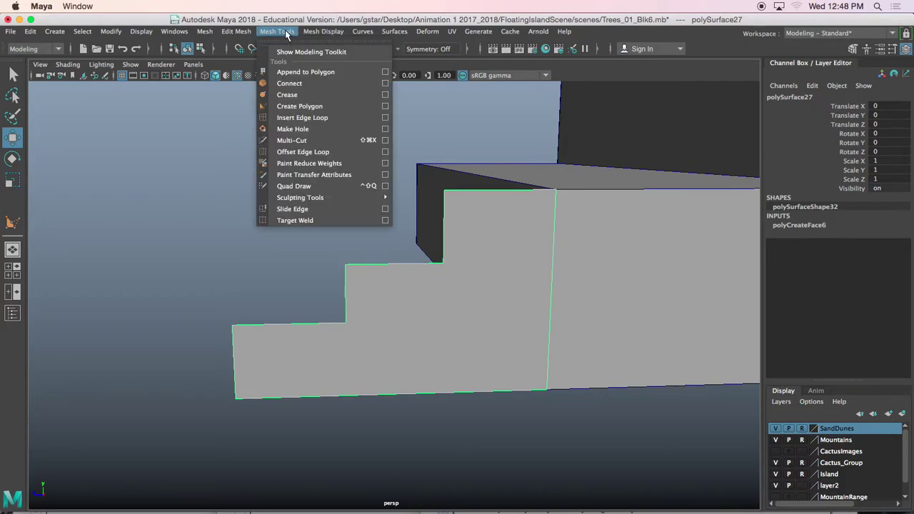
{"action": "left_click", "coordinate": [297, 141]}
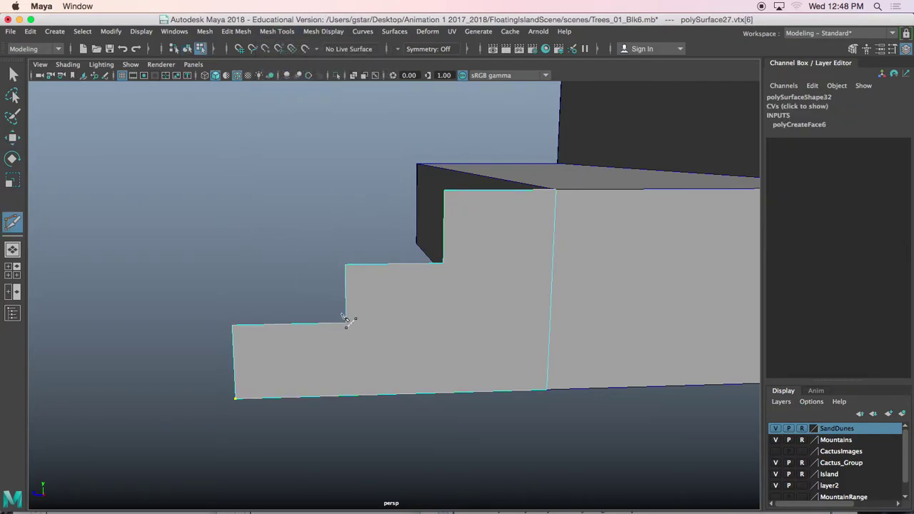
{"action": "left_click", "coordinate": [348, 323]}
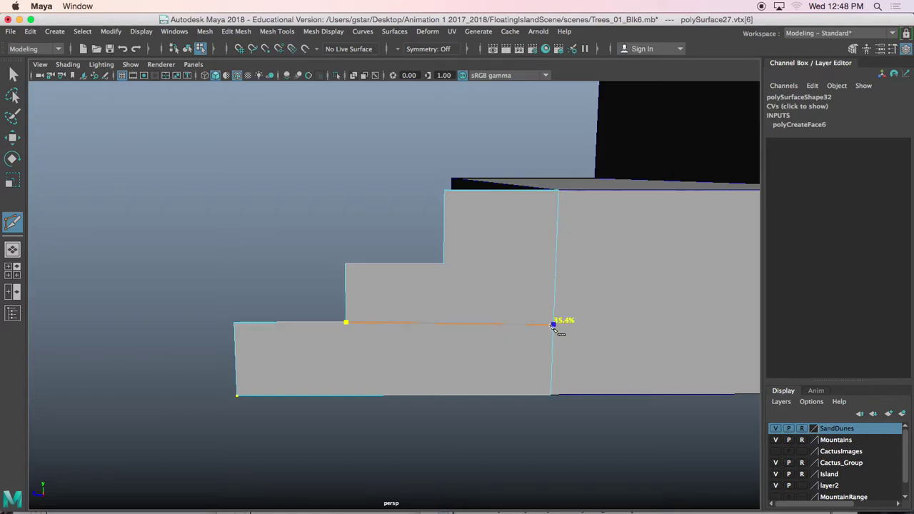
{"action": "left_click", "coordinate": [553, 323]}
{"action": "key", "text": "Return"}
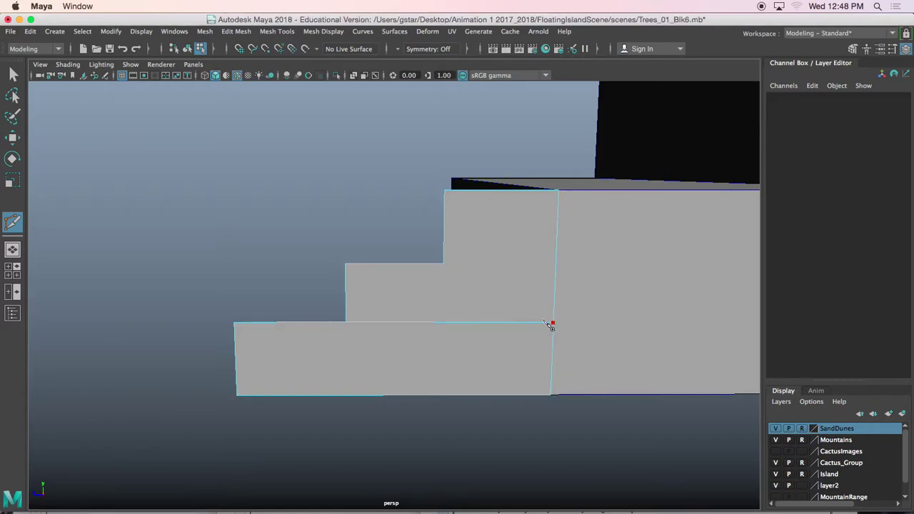
{"action": "left_click", "coordinate": [444, 265]}
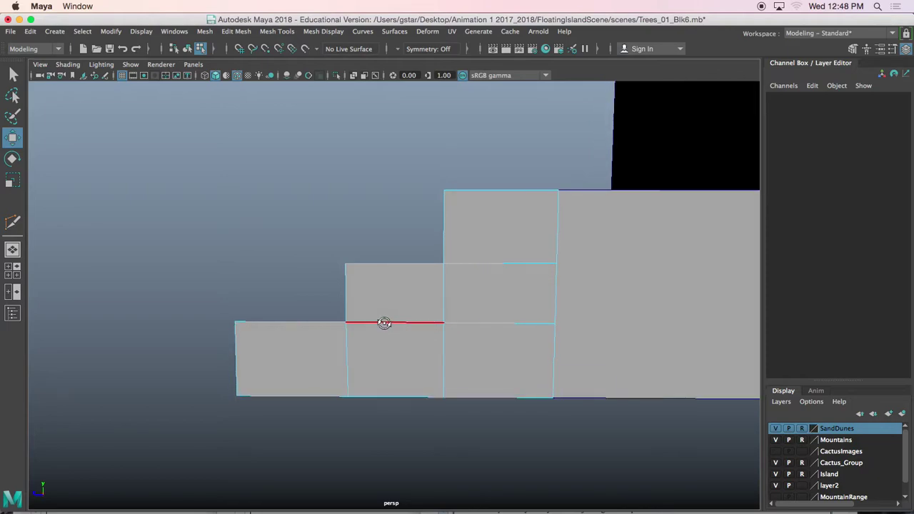
Step: Return the divided stair profile to object mode and center its pivot
{"action": "right_click_drag", "start_coordinate": [400, 174], "coordinate": [408, 205]}
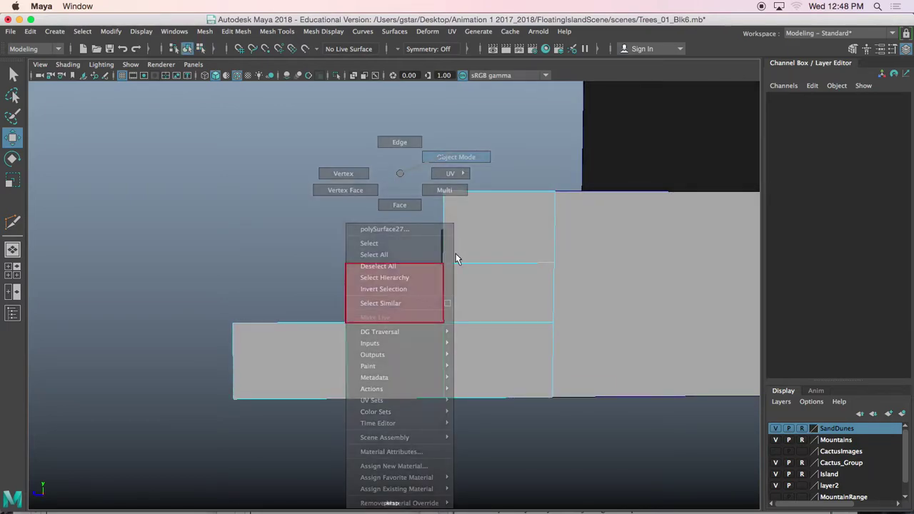
{"action": "left_click_drag", "start_coordinate": [410, 280], "coordinate": [466, 302], "text": "alt"}
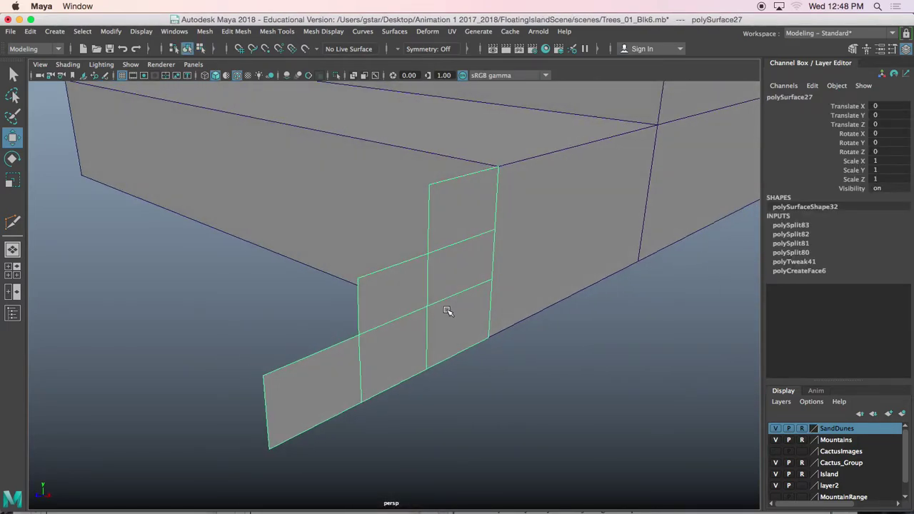
{"action": "key", "text": "space"}
{"action": "left_click", "coordinate": [393, 268]}
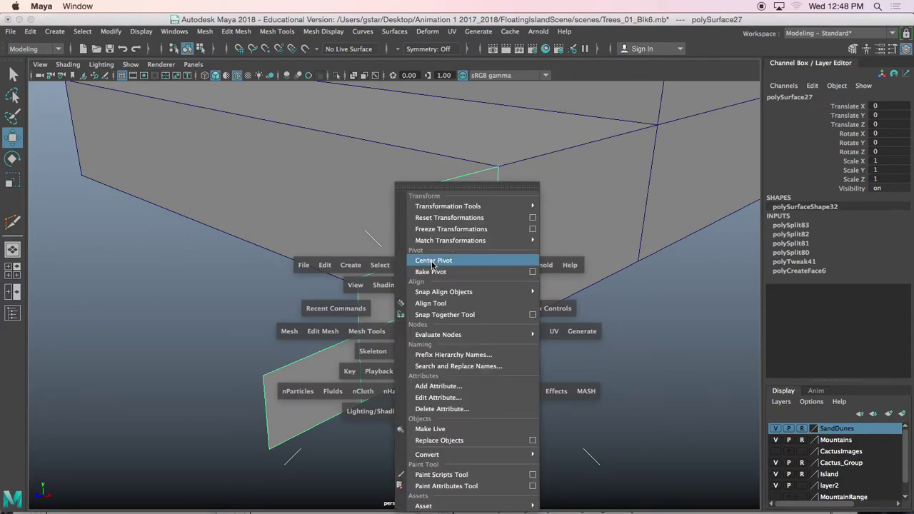
{"action": "left_click", "coordinate": [410, 264]}
Step: Extrude the whole stair profile sideways along the porch front to form a wide flight of three steps
{"action": "key", "text": "ctrl+e"}
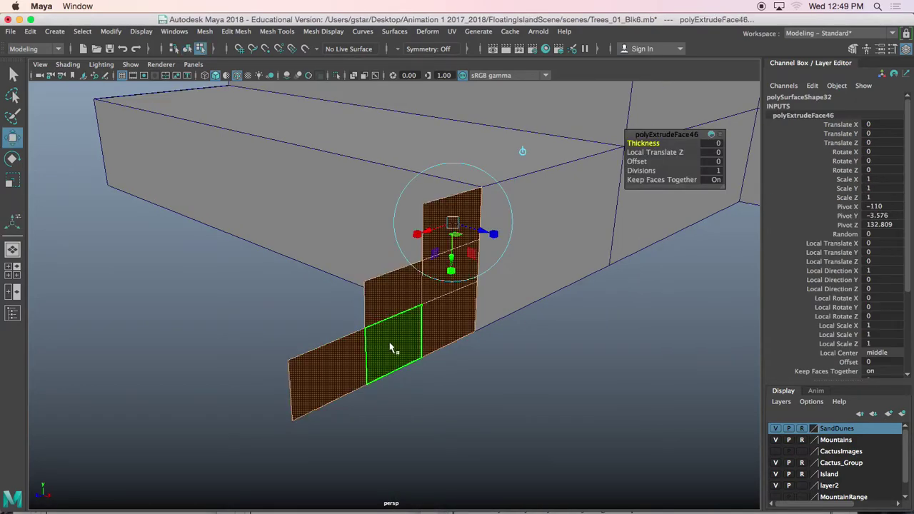
{"action": "scroll", "coordinate": [397, 343], "scroll_direction": "down", "scroll_amount": 4}
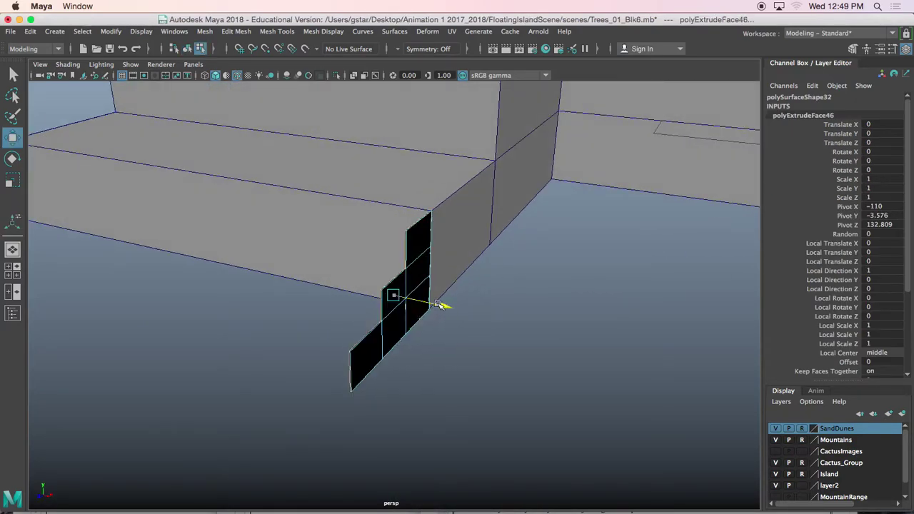
{"action": "left_click_drag", "start_coordinate": [441, 306], "coordinate": [415, 264]}
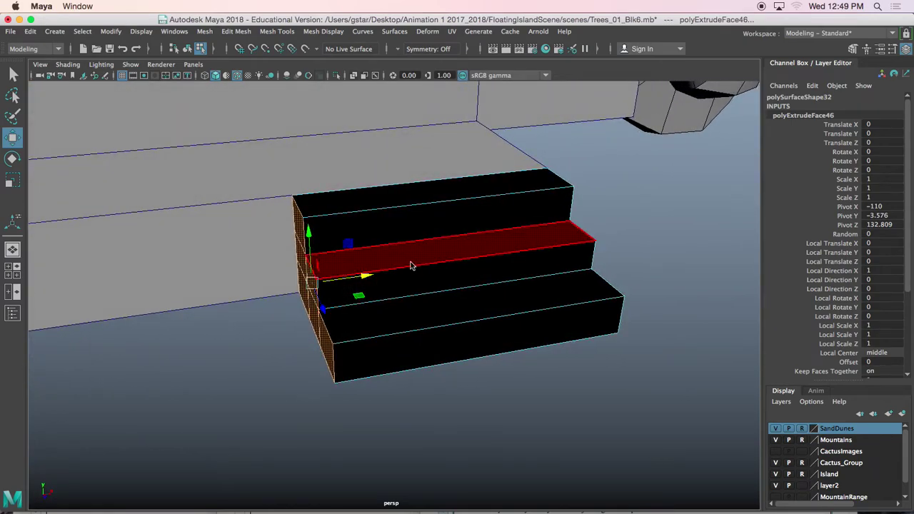
Step: Reverse the normals of the extruded stairs object
{"action": "right_click_drag", "start_coordinate": [411, 174], "coordinate": [466, 158]}
{"action": "left_click_drag", "start_coordinate": [445, 267], "coordinate": [438, 273], "text": "alt"}
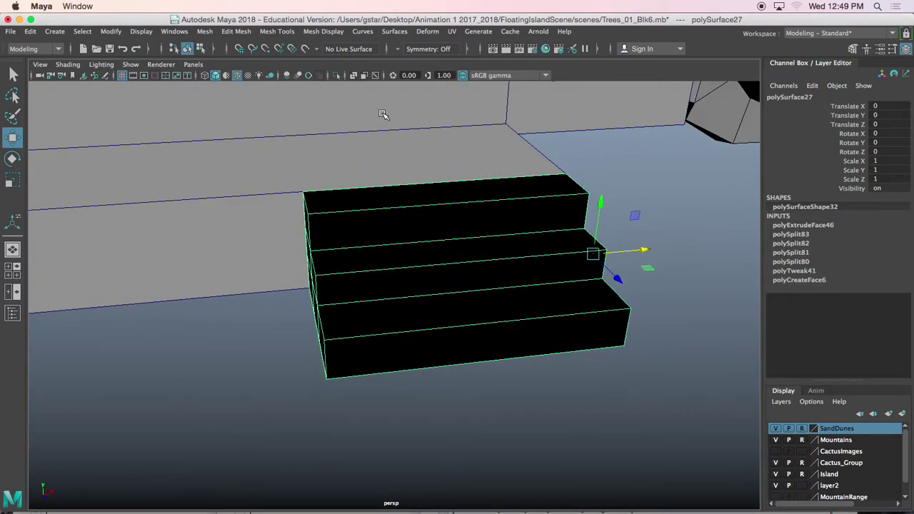
{"action": "left_click", "coordinate": [322, 31]}
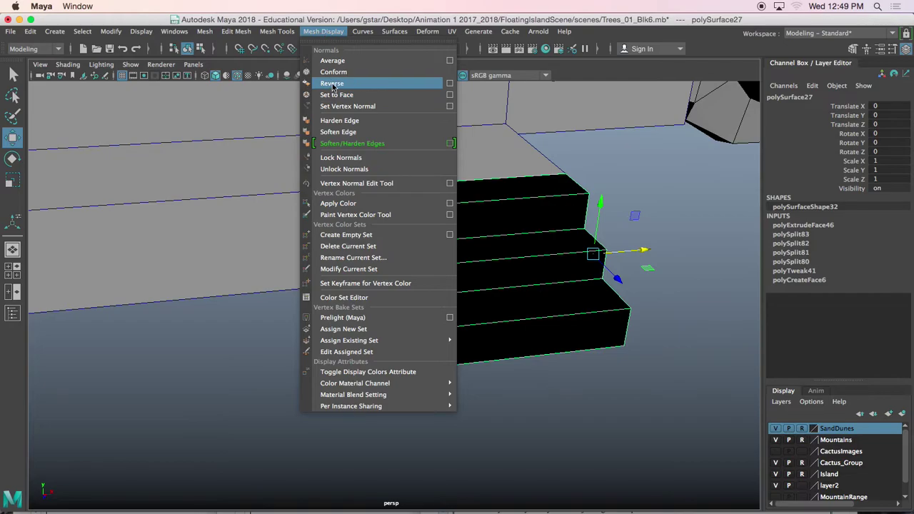
{"action": "left_click", "coordinate": [322, 83]}
{"action": "left_click", "coordinate": [295, 342]}
{"action": "scroll", "coordinate": [297, 338], "scroll_direction": "down", "scroll_amount": 5}
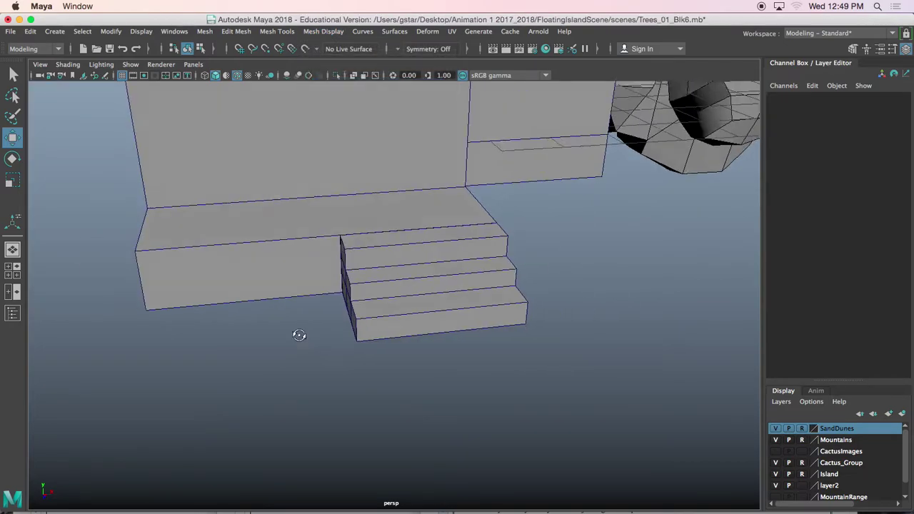
{"action": "left_click_drag", "start_coordinate": [298, 336], "coordinate": [290, 339], "text": "alt"}
Step: Save the scene under the new name House_001Block6 in the scenes folder
{"action": "left_click", "coordinate": [10, 31]}
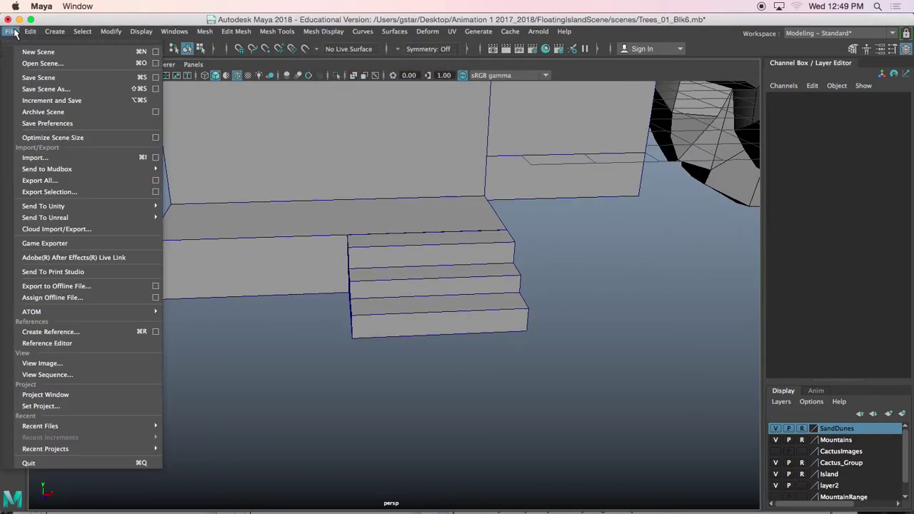
{"action": "left_click", "coordinate": [41, 89]}
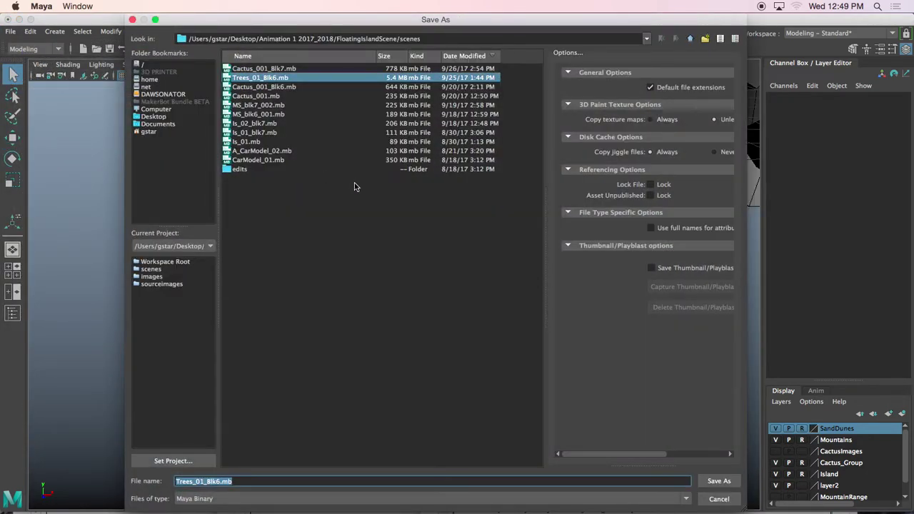
{"action": "type", "text": "House_001Bl"}
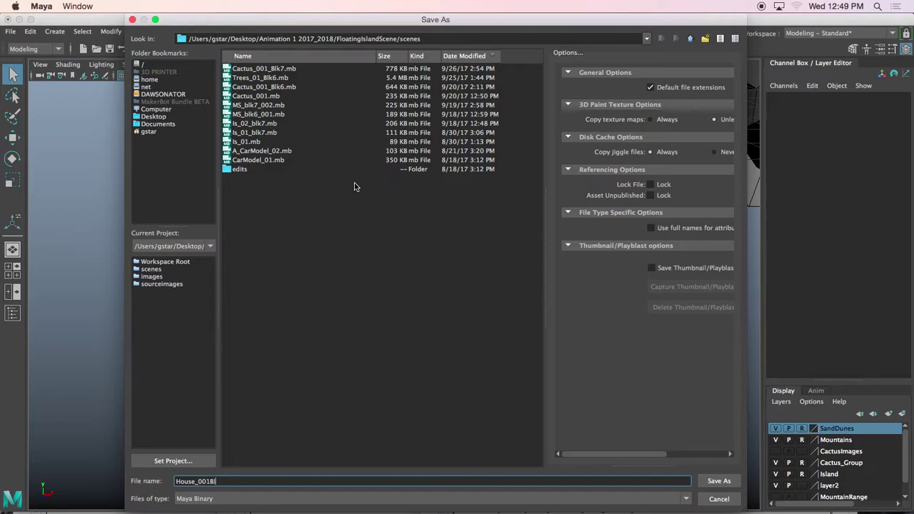
{"action": "type", "text": "ock6"}
{"action": "key", "text": "Return"}
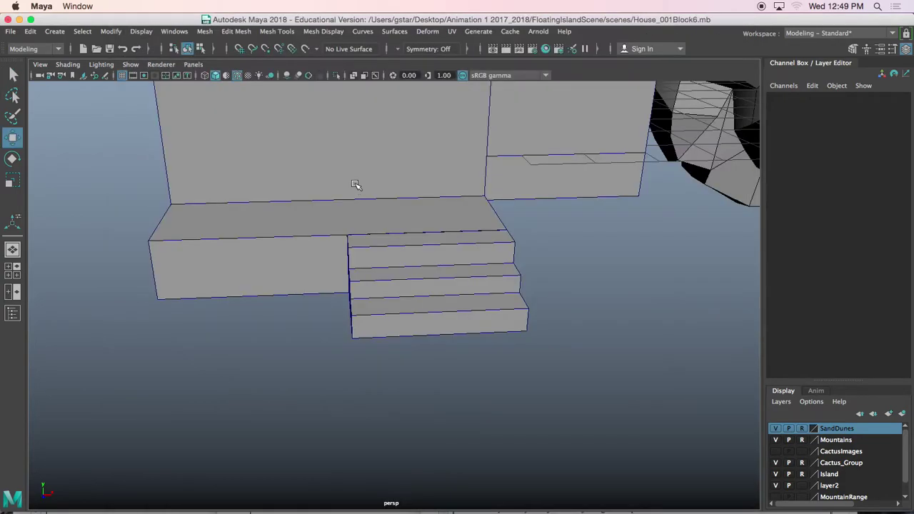
Step: Select the tread faces of all three steps and try lowering them together
{"action": "left_click_drag", "start_coordinate": [399, 279], "coordinate": [444, 302], "text": "alt"}
{"action": "left_click", "coordinate": [426, 289]}
{"action": "right_click_drag", "start_coordinate": [408, 300], "coordinate": [408, 205]}
{"action": "left_click", "coordinate": [390, 293]}
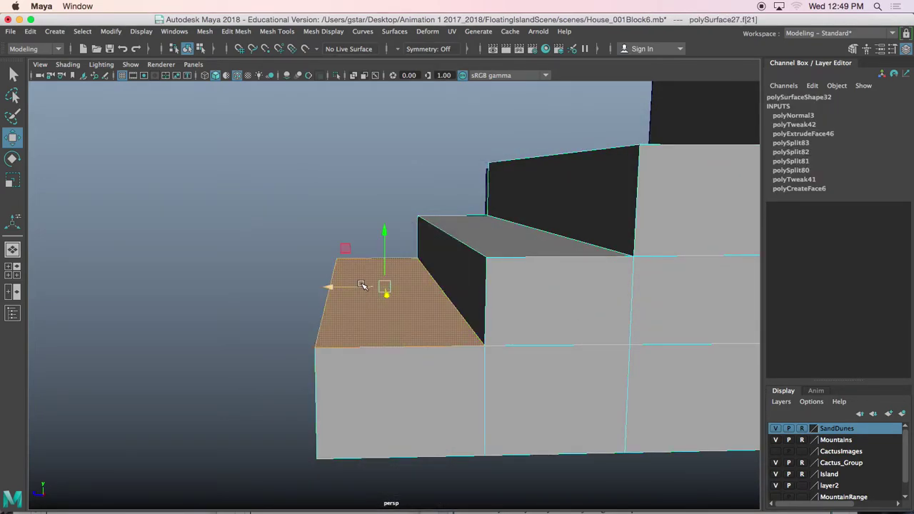
{"action": "left_click_drag", "start_coordinate": [385, 289], "coordinate": [400, 277], "text": "alt"}
{"action": "left_click", "coordinate": [477, 232], "text": "shift"}
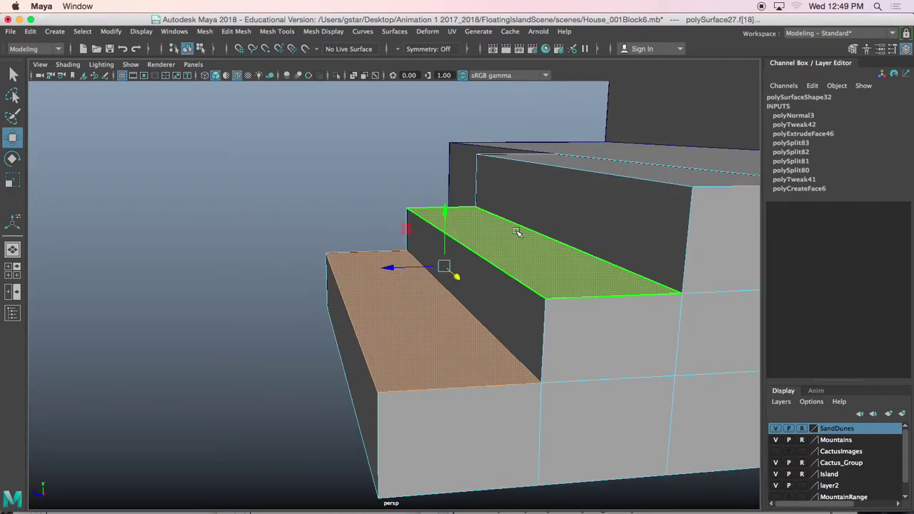
{"action": "left_click_drag", "start_coordinate": [478, 232], "coordinate": [431, 181], "text": "alt"}
{"action": "left_click", "coordinate": [533, 184], "text": "shift"}
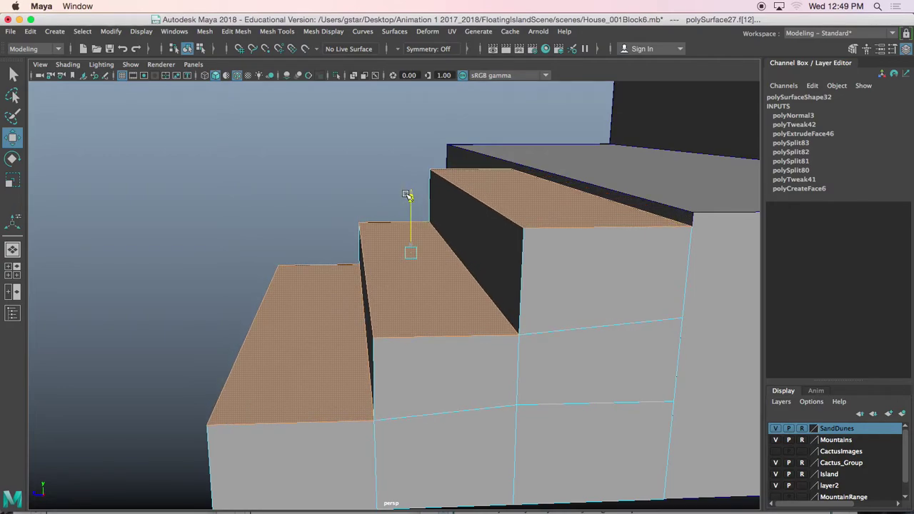
Step: Lower only the top step's tread face slightly below the porch floor
{"action": "left_click", "coordinate": [532, 190]}
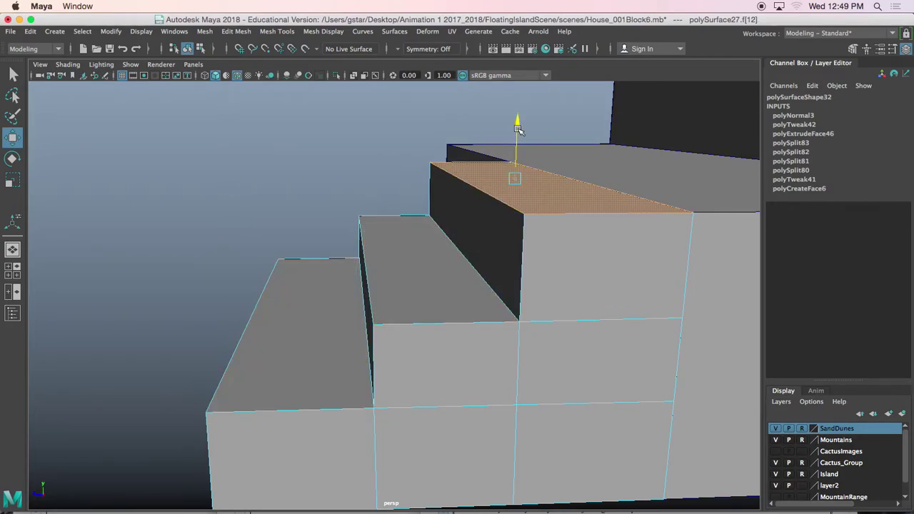
{"action": "left_click_drag", "start_coordinate": [518, 129], "coordinate": [518, 142]}
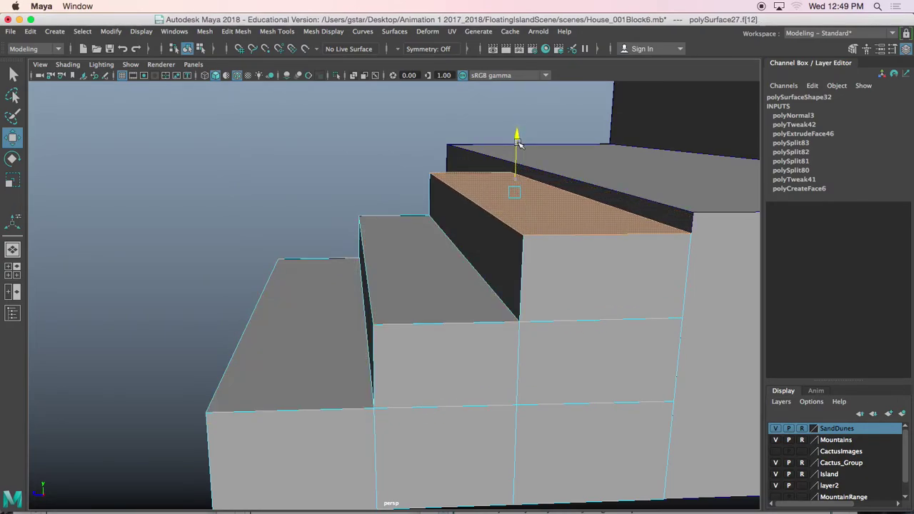
{"action": "left_click_drag", "start_coordinate": [470, 277], "coordinate": [450, 251], "text": "alt"}
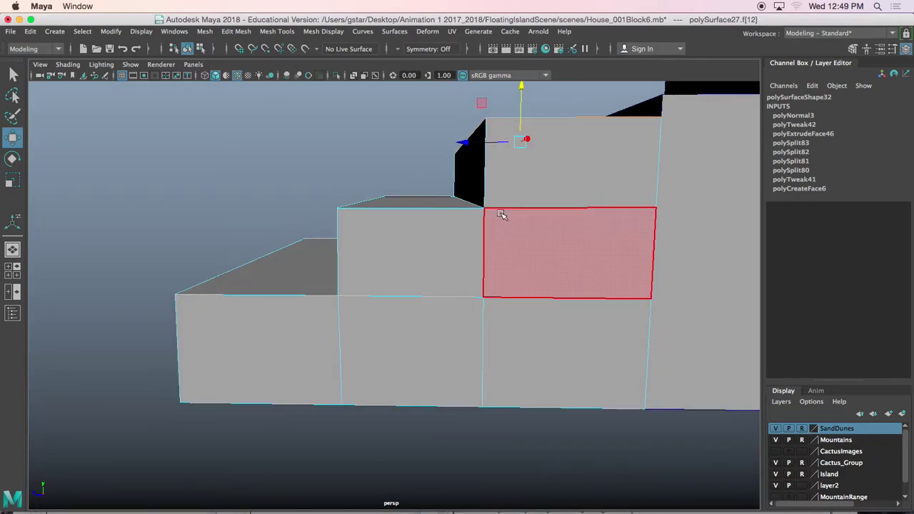
Step: Extrude all three tread faces upward with a Local Translate Z of 0.444 to form thin tread slabs
{"action": "left_click_drag", "start_coordinate": [507, 216], "coordinate": [509, 214], "text": "alt"}
{"action": "left_click_drag", "start_coordinate": [436, 221], "coordinate": [438, 228], "text": "alt"}
{"action": "left_click", "coordinate": [435, 230], "text": "shift"}
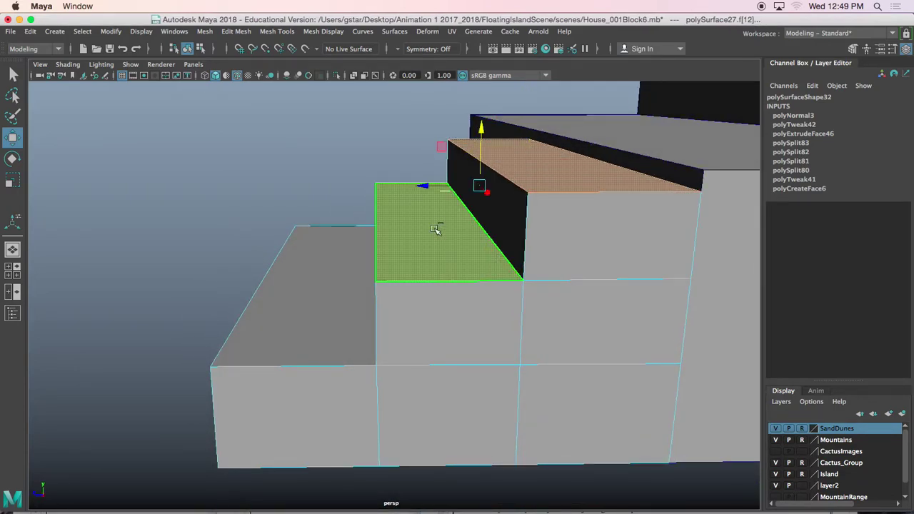
{"action": "left_click", "coordinate": [436, 229], "text": "shift"}
{"action": "left_click_drag", "start_coordinate": [351, 280], "coordinate": [377, 294], "text": "alt"}
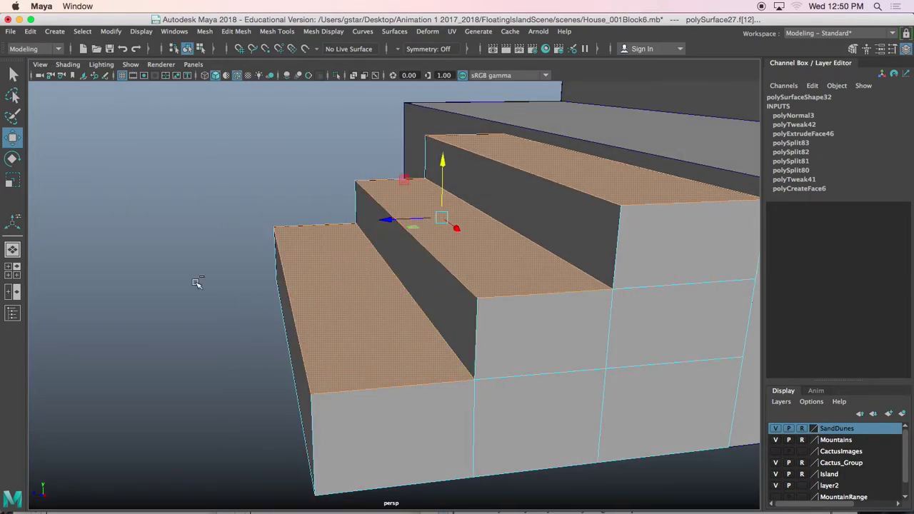
{"action": "key", "text": "ctrl+e"}
{"action": "left_click_drag", "start_coordinate": [545, 125], "coordinate": [546, 111]}
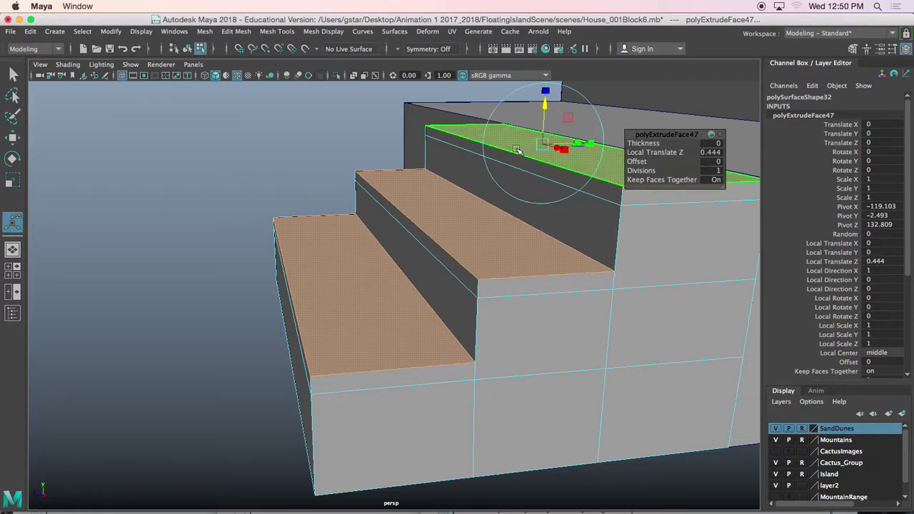
Step: Extrude the front faces of all three tread slabs outward so each tread overhangs its riser
{"action": "left_click", "coordinate": [477, 150]}
{"action": "left_click", "coordinate": [404, 214], "text": "shift"}
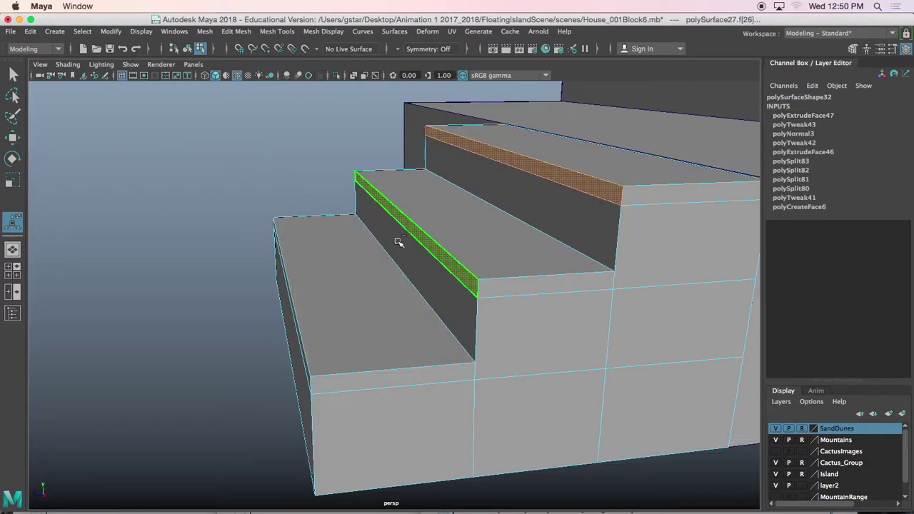
{"action": "left_click_drag", "start_coordinate": [255, 318], "coordinate": [291, 308], "text": "alt"}
{"action": "left_click", "coordinate": [353, 253], "text": "shift"}
{"action": "left_click_drag", "start_coordinate": [353, 253], "coordinate": [332, 259], "text": "alt"}
{"action": "key", "text": "ctrl+e"}
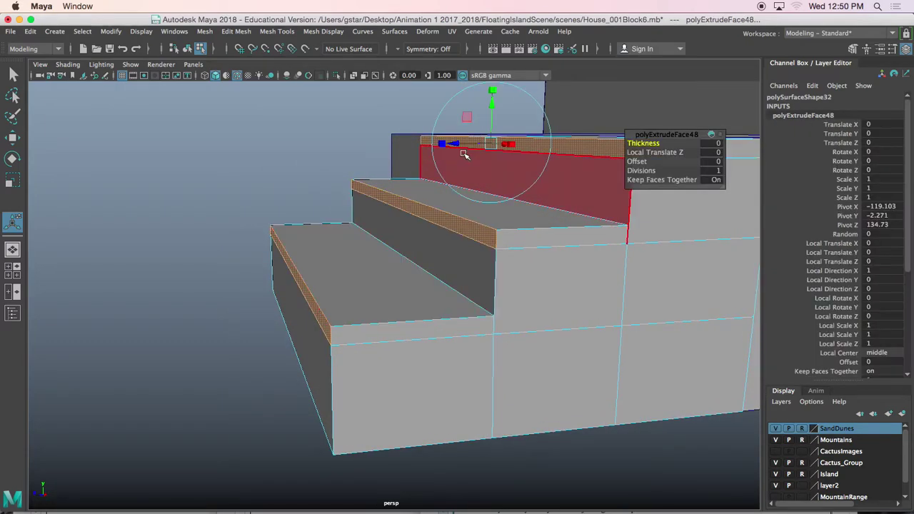
{"action": "left_click_drag", "start_coordinate": [464, 153], "coordinate": [434, 157], "text": "alt"}
{"action": "left_click_drag", "start_coordinate": [452, 218], "coordinate": [386, 250], "text": "alt"}
{"action": "scroll", "coordinate": [463, 268], "scroll_direction": "up", "scroll_amount": 5}
Step: Select the narrow end faces of all three tread slabs on one side of the stairs, including the overhang ends
{"action": "left_click", "coordinate": [588, 211]}
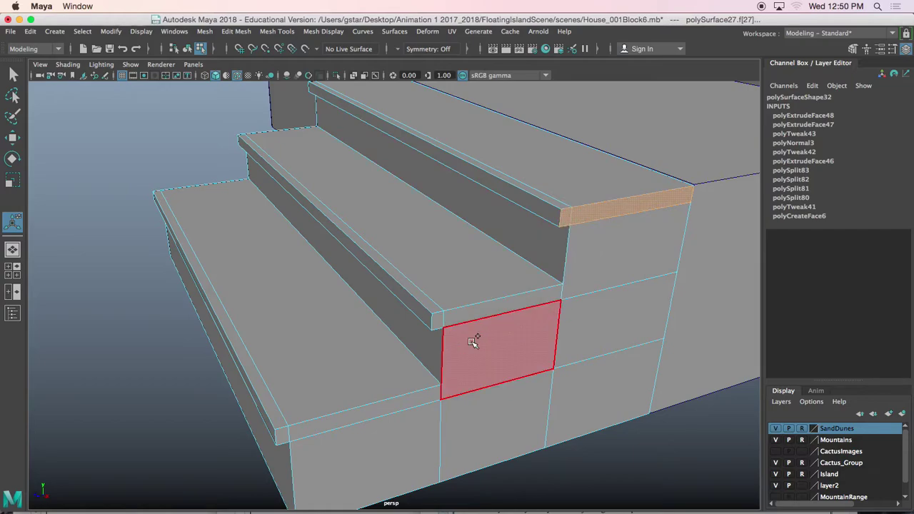
{"action": "left_click", "coordinate": [461, 317], "text": "shift"}
{"action": "left_click_drag", "start_coordinate": [439, 323], "coordinate": [445, 321], "text": "alt"}
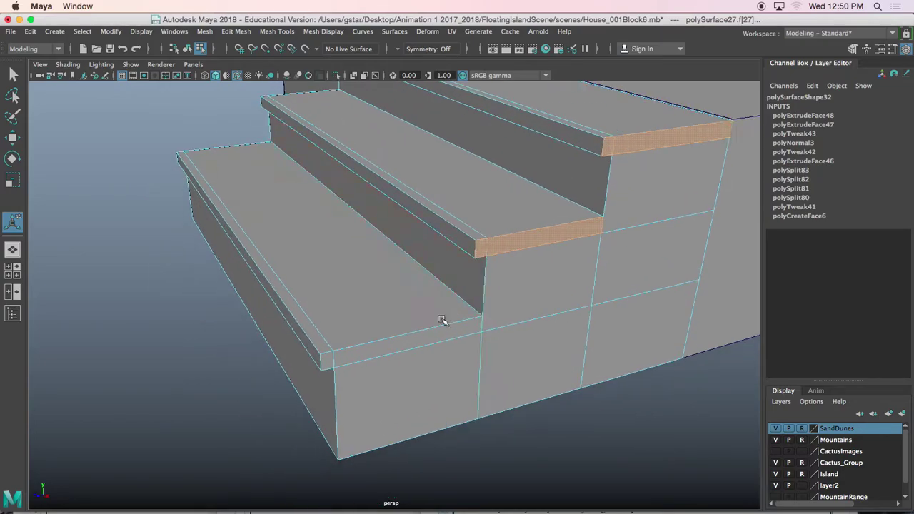
{"action": "left_click_drag", "start_coordinate": [317, 307], "coordinate": [333, 388], "text": "alt"}
{"action": "left_click", "coordinate": [327, 379], "text": "shift"}
{"action": "key", "text": "super+z"}
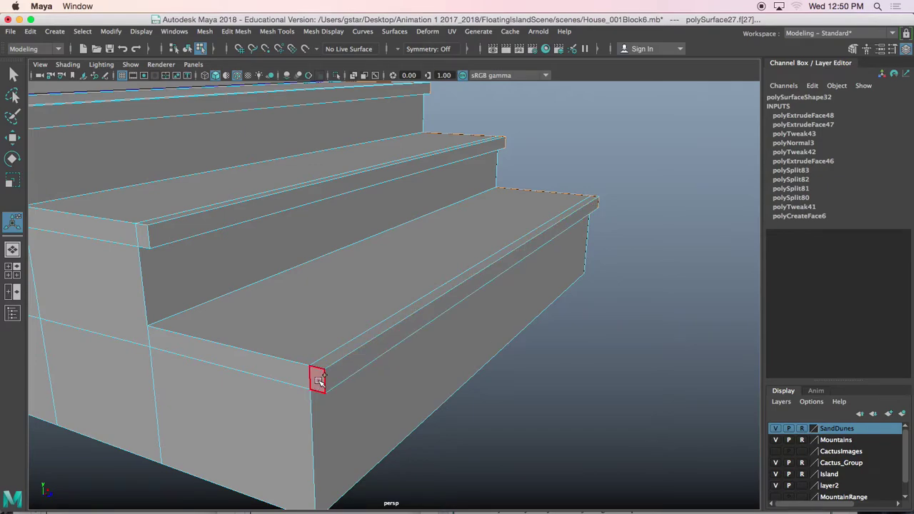
Step: Add the slab end faces on the opposite side and extrude all tread ends outward with a Local Translate Z of 0.326
{"action": "left_click", "coordinate": [318, 378], "text": "shift"}
{"action": "left_click", "coordinate": [282, 363], "text": "shift"}
{"action": "left_click_drag", "start_coordinate": [283, 363], "coordinate": [415, 279], "text": "alt"}
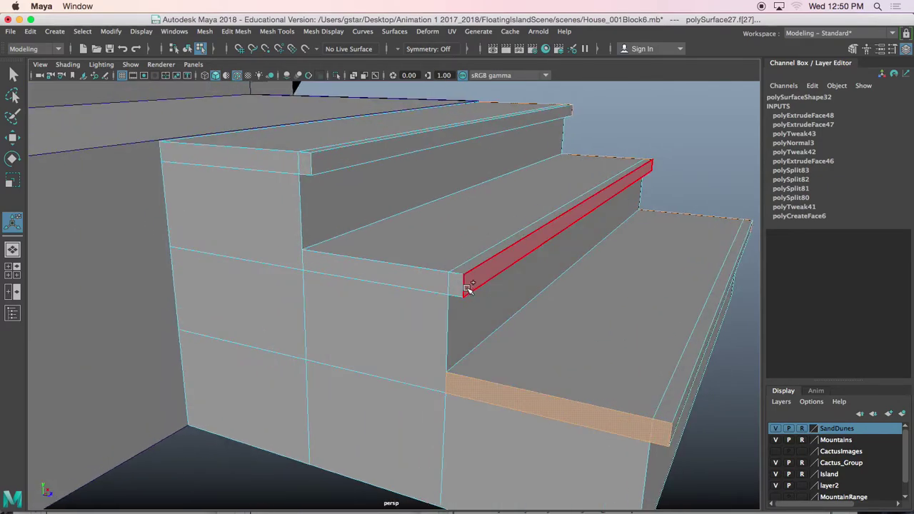
{"action": "left_click", "coordinate": [414, 279], "text": "shift"}
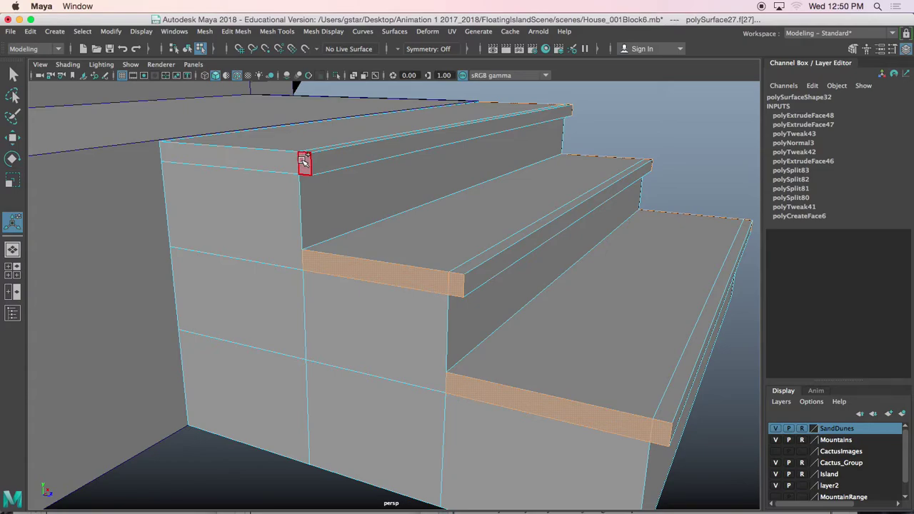
{"action": "left_click", "coordinate": [279, 157], "text": "shift"}
{"action": "scroll", "coordinate": [307, 179], "scroll_direction": "down", "scroll_amount": 5}
{"action": "left_click_drag", "start_coordinate": [306, 179], "coordinate": [330, 197], "text": "alt"}
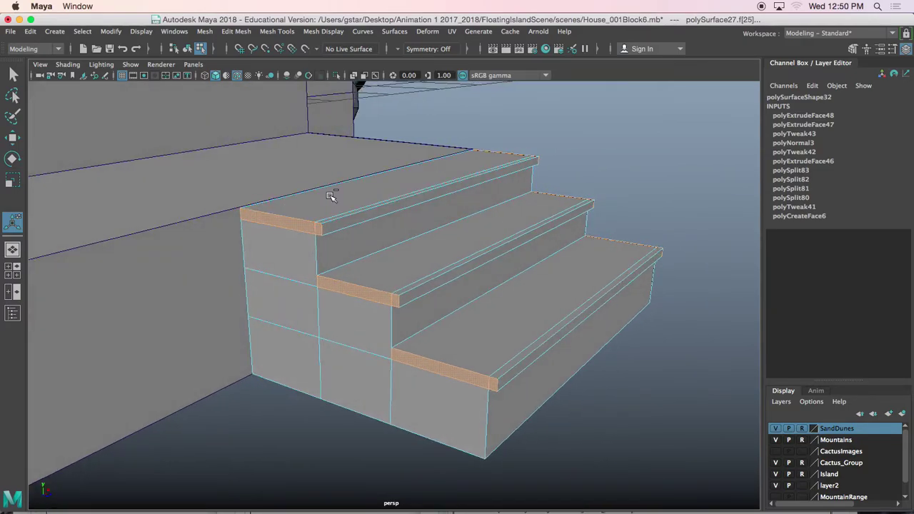
{"action": "key", "text": "ctrl+e"}
{"action": "scroll", "coordinate": [378, 240], "scroll_direction": "up", "scroll_amount": 5}
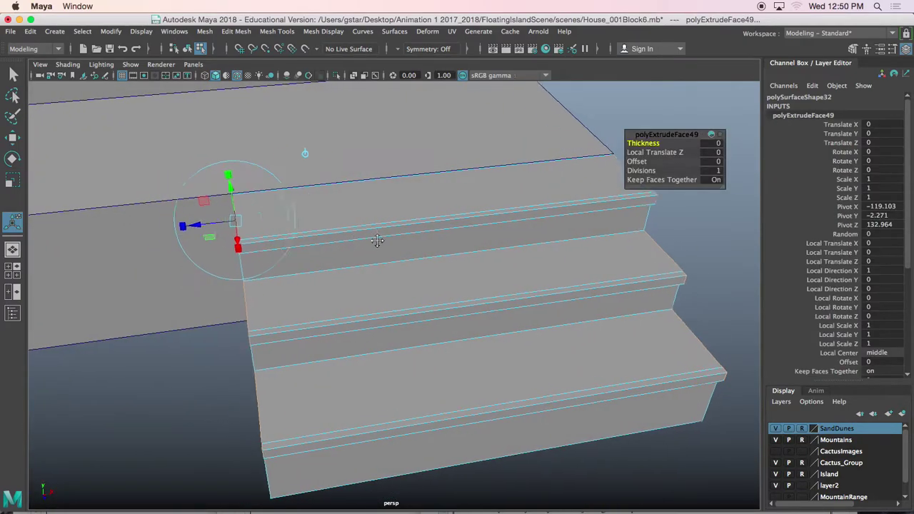
{"action": "left_click_drag", "start_coordinate": [215, 224], "coordinate": [213, 225]}
{"action": "left_click_drag", "start_coordinate": [334, 253], "coordinate": [255, 242], "text": "alt"}
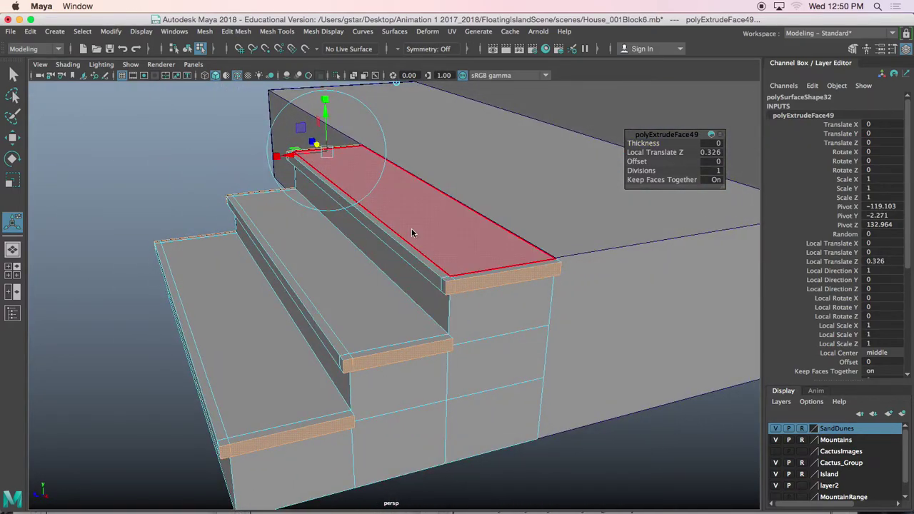
Step: Select all the side faces of the stair body below the treads, on the side away from the long porch front
{"action": "right_click_drag", "start_coordinate": [411, 230], "coordinate": [465, 157]}
{"action": "scroll", "coordinate": [275, 175], "scroll_direction": "down", "scroll_amount": 4}
{"action": "left_click", "coordinate": [268, 176]}
{"action": "left_click_drag", "start_coordinate": [338, 243], "coordinate": [342, 175], "text": "alt"}
{"action": "left_click", "coordinate": [326, 251]}
{"action": "right_click_drag", "start_coordinate": [343, 175], "coordinate": [343, 204]}
{"action": "left_click", "coordinate": [373, 180]}
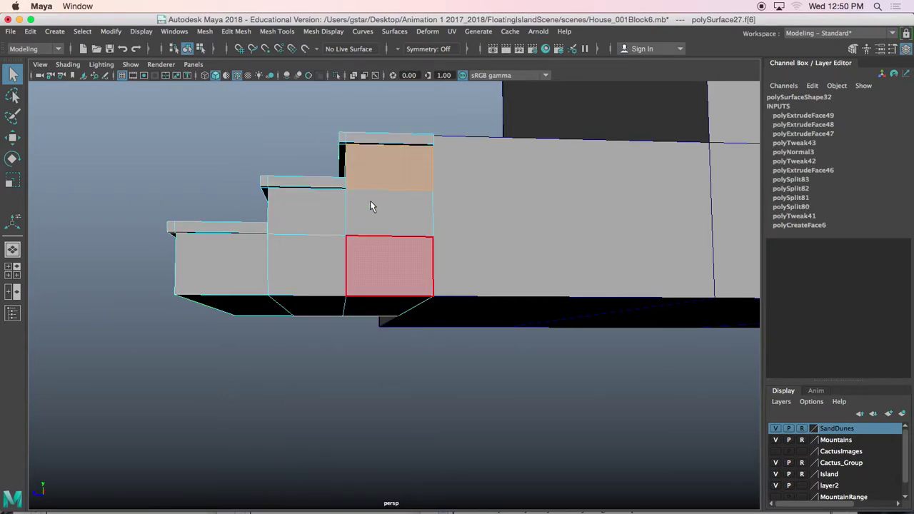
{"action": "left_click", "coordinate": [371, 204], "text": "shift"}
{"action": "left_click_drag", "start_coordinate": [333, 220], "coordinate": [371, 266], "text": "alt"}
{"action": "left_click_drag", "start_coordinate": [312, 251], "coordinate": [315, 289], "text": "shift"}
{"action": "left_click", "coordinate": [239, 292], "text": "shift"}
{"action": "left_click_drag", "start_coordinate": [247, 327], "coordinate": [351, 279], "text": "alt"}
{"action": "left_click_drag", "start_coordinate": [434, 384], "coordinate": [321, 358]}
{"action": "key", "text": "w"}
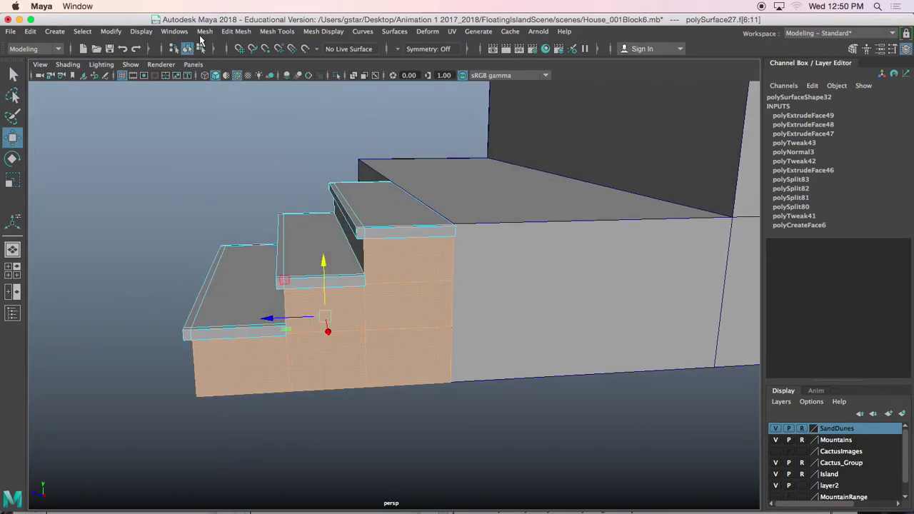
Step: Duplicate the selected side faces as a separate mesh, select only that copy and center its pivot
{"action": "left_click", "coordinate": [238, 32]}
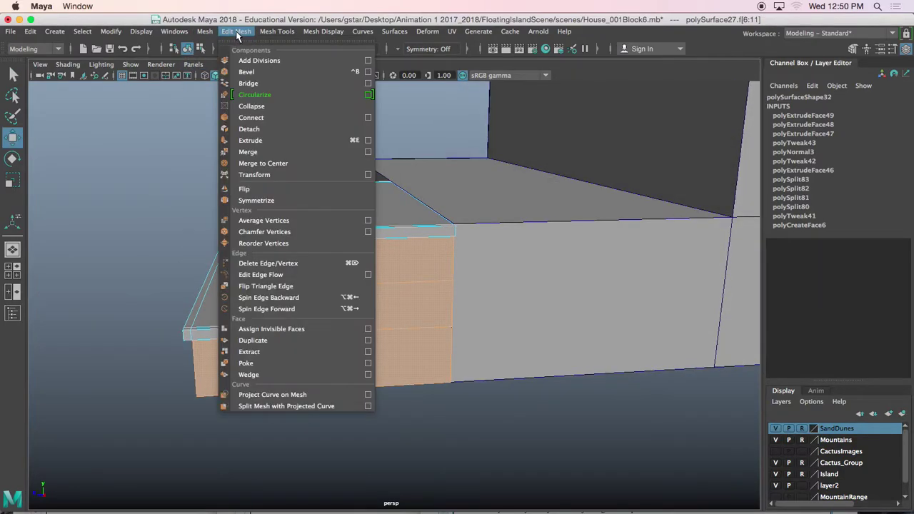
{"action": "left_click", "coordinate": [254, 341]}
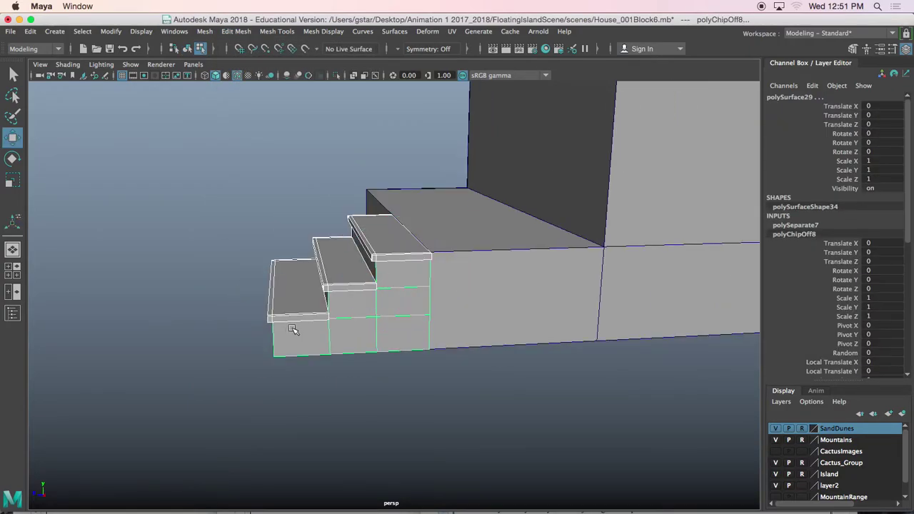
{"action": "right_click", "coordinate": [308, 324]}
{"action": "right_click_drag", "start_coordinate": [365, 158], "coordinate": [365, 158]}
{"action": "left_click", "coordinate": [382, 322]}
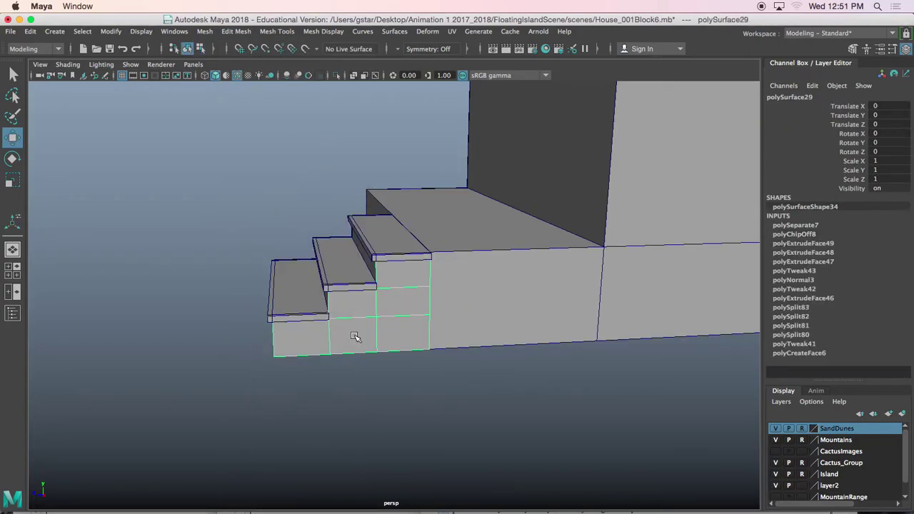
{"action": "left_click_drag", "start_coordinate": [355, 337], "coordinate": [385, 334], "text": "alt"}
{"action": "left_click", "coordinate": [112, 32]}
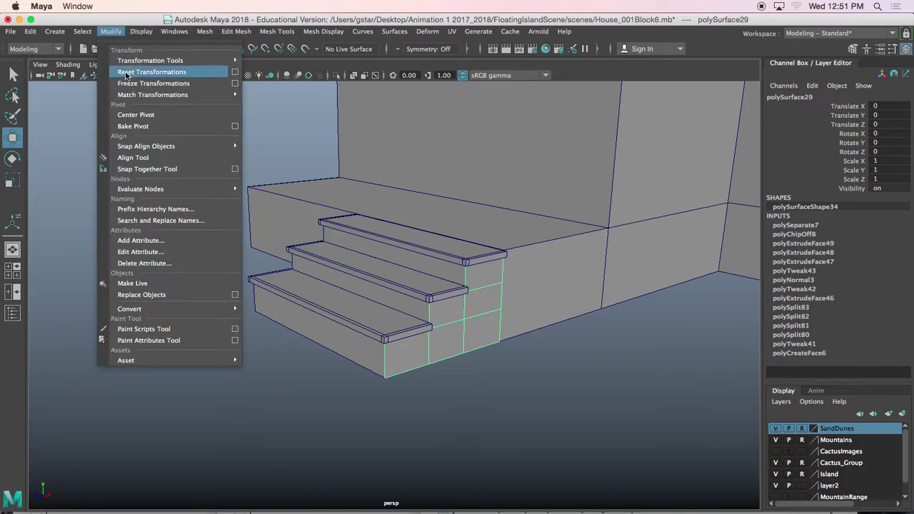
{"action": "left_click", "coordinate": [141, 115]}
Step: Move the duplicated side profile about 20.1 units along X and extrude it sideways into a solid three-step block
{"action": "left_click_drag", "start_coordinate": [303, 219], "coordinate": [339, 251], "text": "alt"}
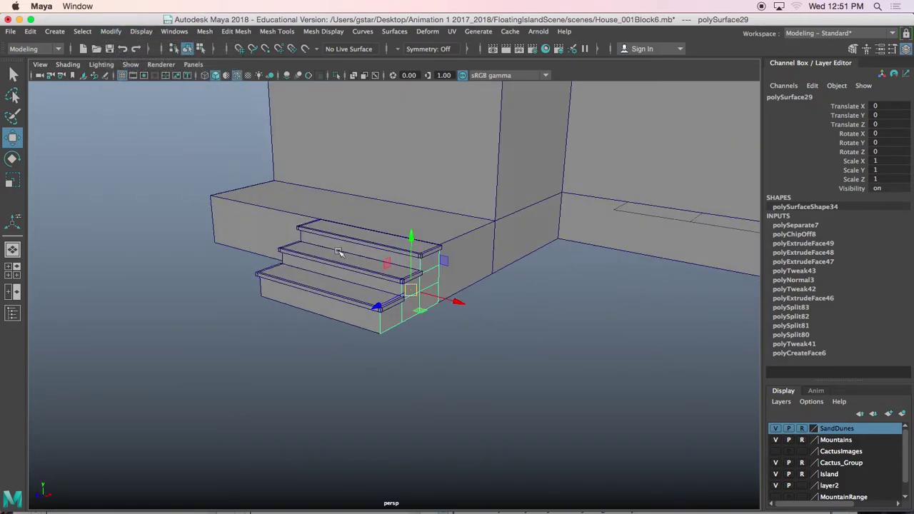
{"action": "left_click_drag", "start_coordinate": [470, 303], "coordinate": [549, 316]}
{"action": "key", "text": "ctrl+e"}
{"action": "scroll", "coordinate": [549, 316], "scroll_direction": "up", "scroll_amount": 8}
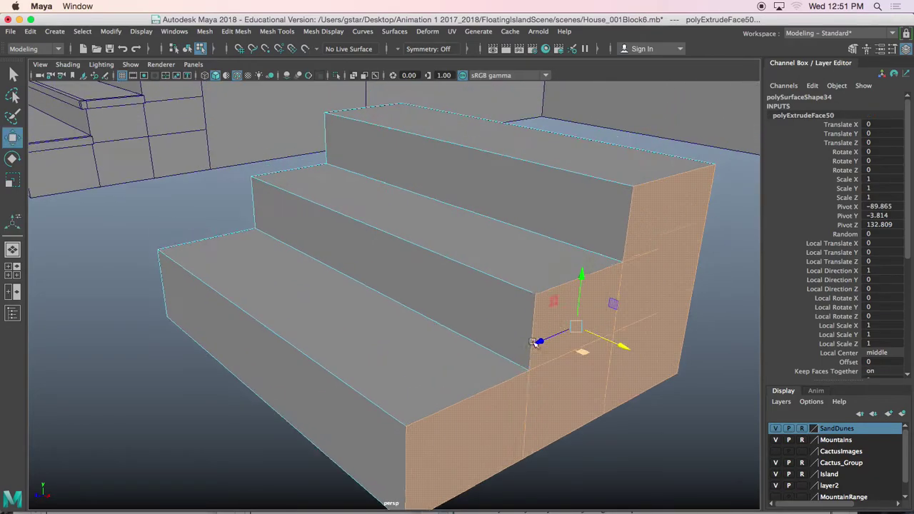
Step: Bevel the upper front edges of all three steps on the new stair block
{"action": "right_click_drag", "start_coordinate": [508, 174], "coordinate": [512, 187]}
{"action": "left_click", "coordinate": [508, 142]}
{"action": "left_click", "coordinate": [521, 162]}
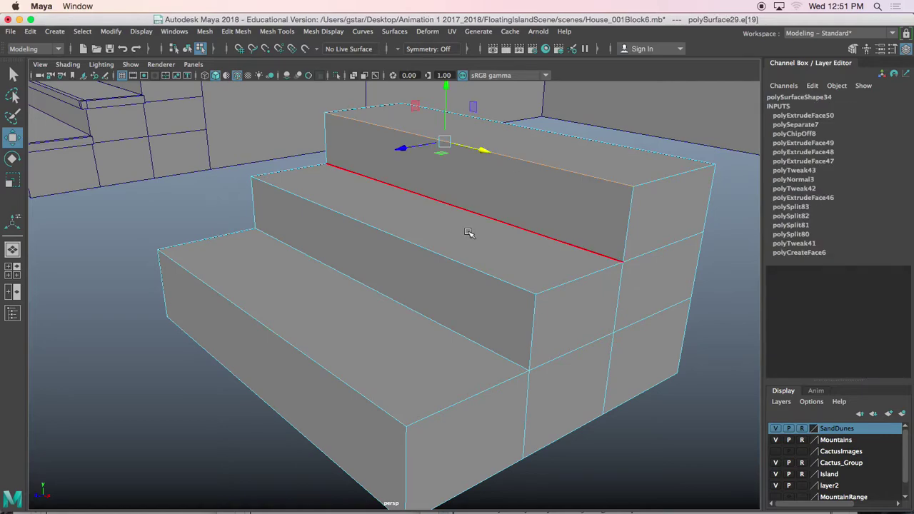
{"action": "left_click", "coordinate": [457, 255], "text": "shift"}
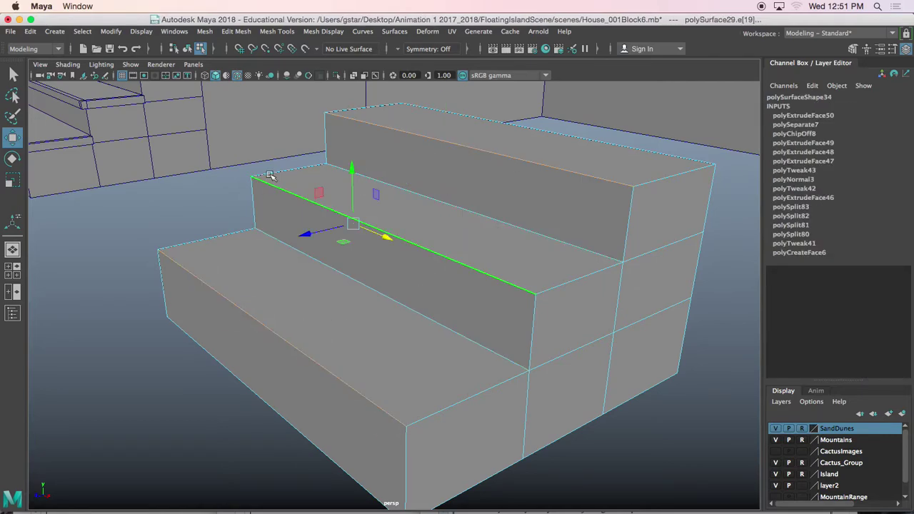
{"action": "left_click", "coordinate": [236, 32]}
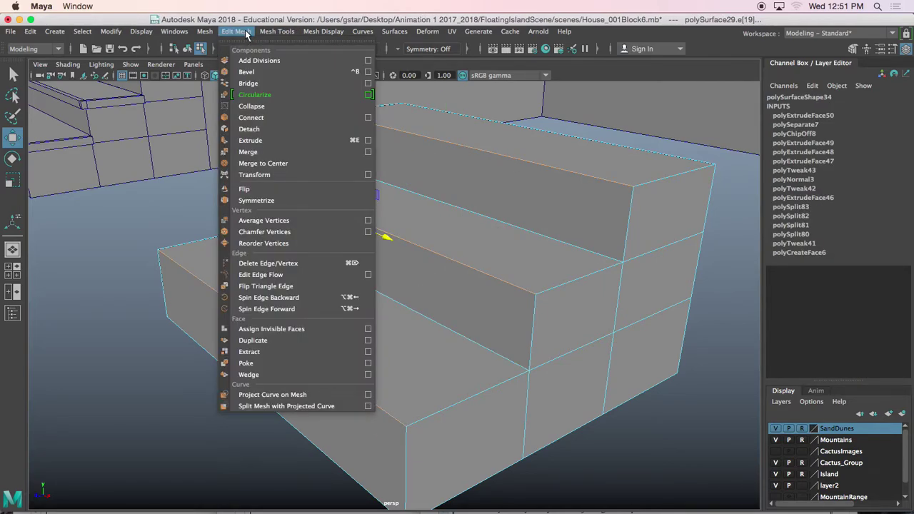
{"action": "left_click", "coordinate": [249, 73]}
Step: Set the step-edge bevel to a Fraction of 0.1 with 3 Segments
{"action": "left_click_drag", "start_coordinate": [370, 134], "coordinate": [347, 128], "text": "alt"}
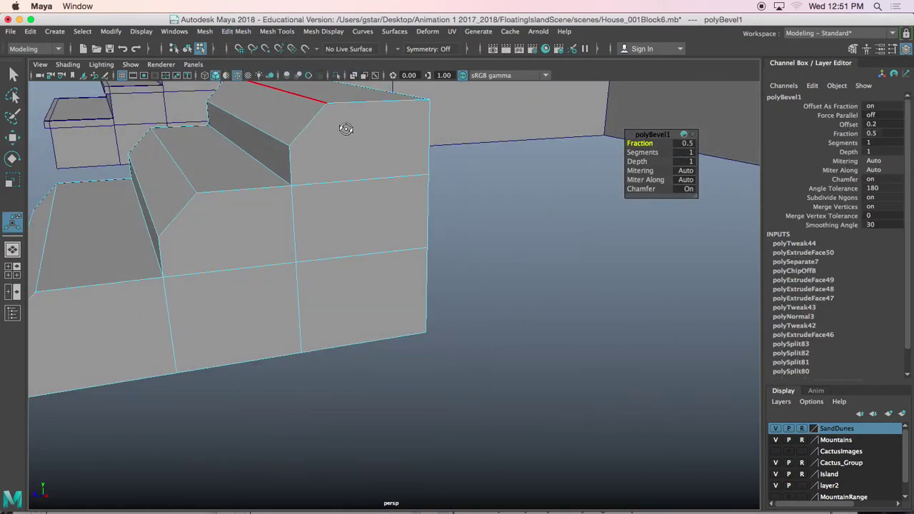
{"action": "middle_click_drag", "start_coordinate": [335, 130], "coordinate": [350, 148], "text": "alt"}
{"action": "left_click_drag", "start_coordinate": [350, 148], "coordinate": [445, 142], "text": "alt"}
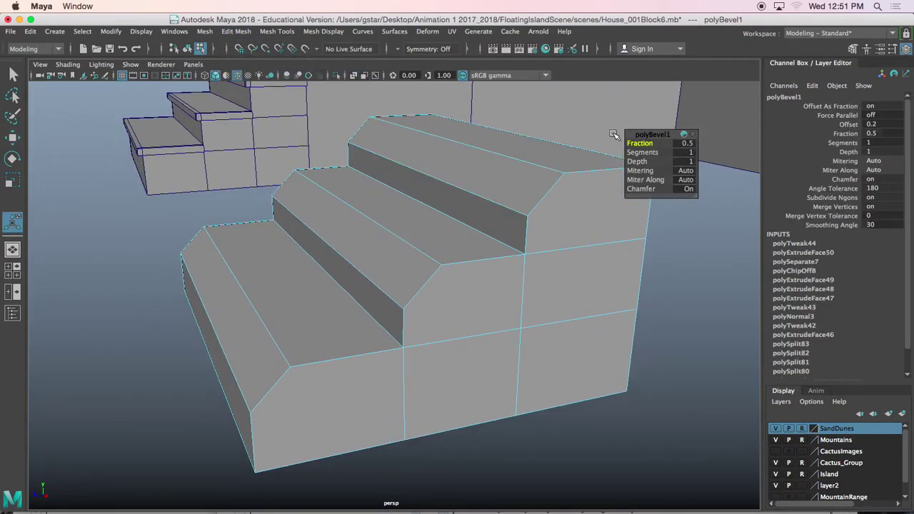
{"action": "left_click_drag", "start_coordinate": [648, 134], "coordinate": [631, 118]}
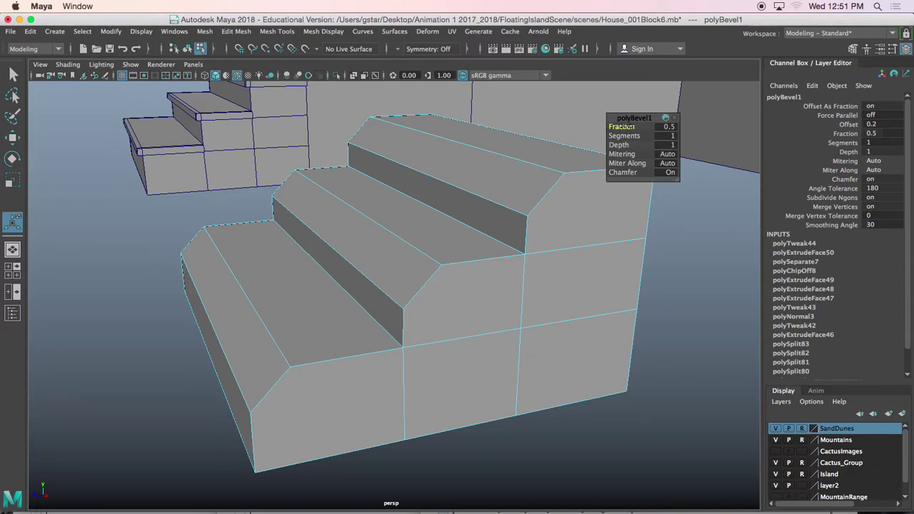
{"action": "left_click_drag", "start_coordinate": [622, 127], "coordinate": [619, 127]}
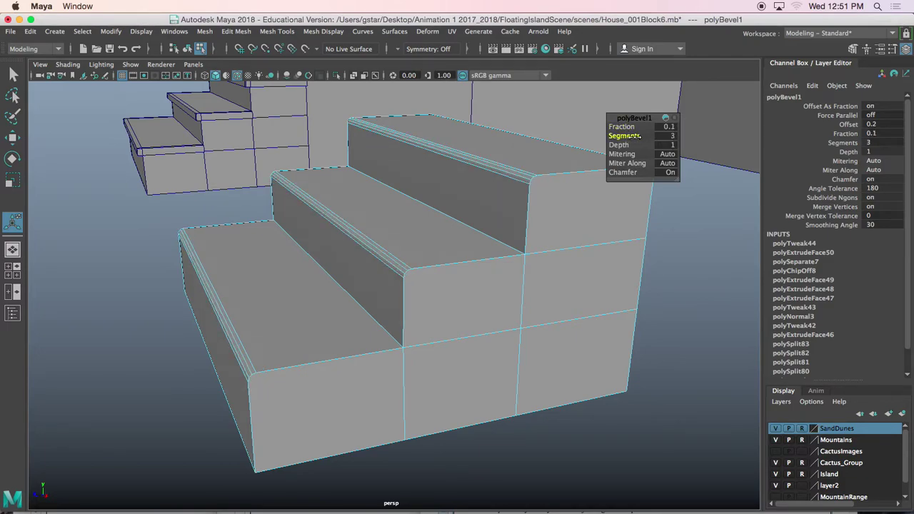
Step: Return to object selection and examine the original stairs with overhanging treads against the beveled version
{"action": "right_click_drag", "start_coordinate": [421, 172], "coordinate": [465, 153]}
{"action": "left_click", "coordinate": [234, 208]}
{"action": "left_click_drag", "start_coordinate": [268, 245], "coordinate": [296, 248], "text": "alt"}
{"action": "right_click_drag", "start_coordinate": [296, 248], "coordinate": [331, 246], "text": "alt"}
{"action": "middle_click_drag", "start_coordinate": [332, 246], "coordinate": [272, 226], "text": "alt"}
{"action": "scroll", "coordinate": [272, 225], "scroll_direction": "down", "scroll_amount": 8}
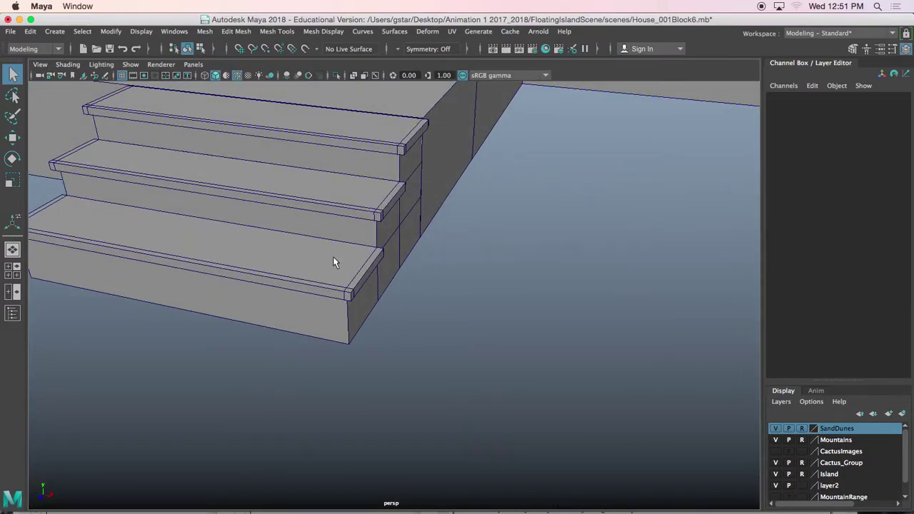
{"action": "left_click", "coordinate": [333, 256]}
{"action": "left_click_drag", "start_coordinate": [315, 268], "coordinate": [365, 269], "text": "alt"}
{"action": "scroll", "coordinate": [365, 270], "scroll_direction": "down", "scroll_amount": 6}
Step: Move the beveled stair block along X to Translate X 2.616, right beside the original stairs
{"action": "left_click", "coordinate": [615, 238]}
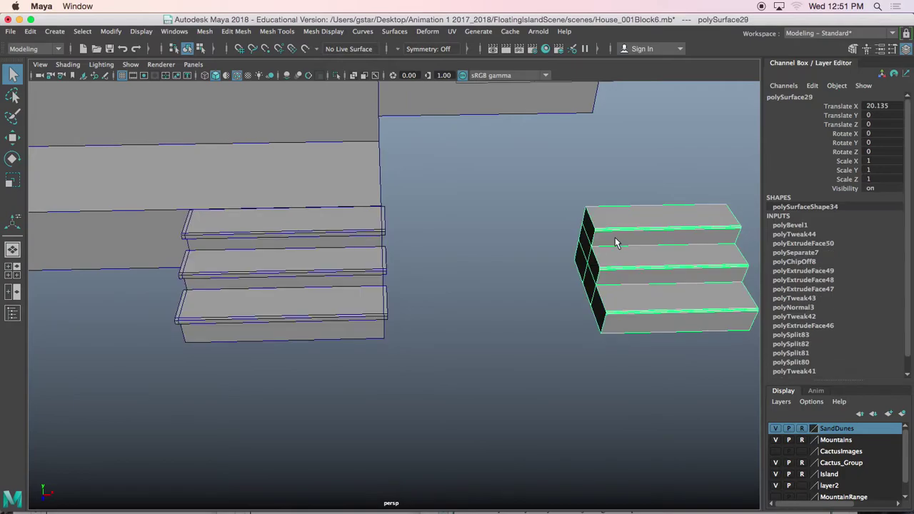
{"action": "left_click_drag", "start_coordinate": [648, 267], "coordinate": [465, 271]}
{"action": "scroll", "coordinate": [450, 232], "scroll_direction": "up", "scroll_amount": 3}
{"action": "left_click_drag", "start_coordinate": [450, 232], "coordinate": [458, 171], "text": "alt"}
{"action": "scroll", "coordinate": [457, 189], "scroll_direction": "down", "scroll_amount": 3}
{"action": "left_click", "coordinate": [464, 176]}
{"action": "scroll", "coordinate": [465, 185], "scroll_direction": "down", "scroll_amount": 3}
{"action": "left_click", "coordinate": [468, 237]}
{"action": "left_click_drag", "start_coordinate": [468, 238], "coordinate": [457, 253], "text": "alt"}
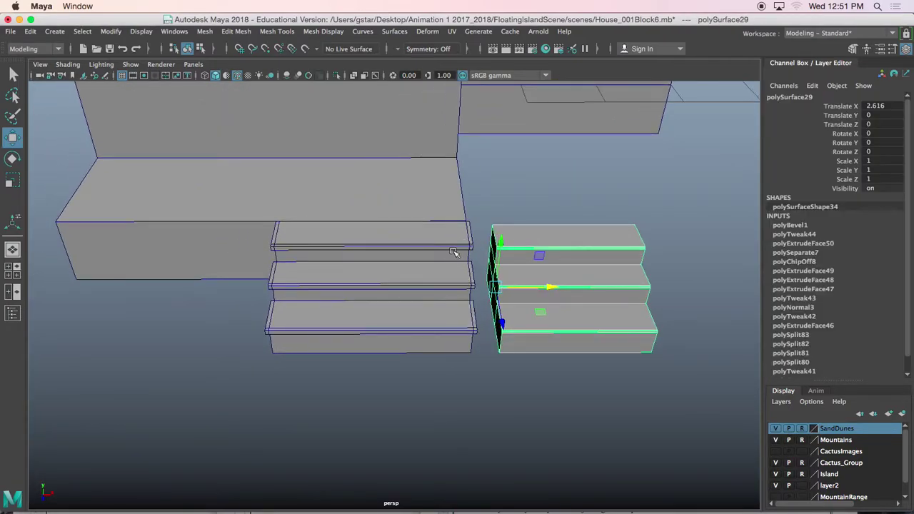
Step: Delete the construction history of both the original stairs and the beveled stair block
{"action": "scroll", "coordinate": [449, 254], "scroll_direction": "down", "scroll_amount": 5}
{"action": "left_click", "coordinate": [400, 272]}
{"action": "left_click", "coordinate": [491, 277], "text": "shift"}
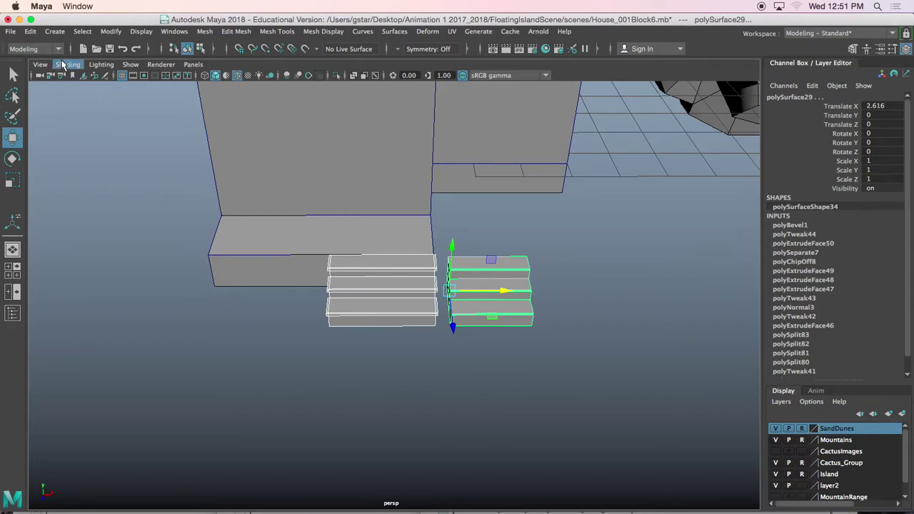
{"action": "left_click", "coordinate": [31, 31]}
{"action": "mouse_move", "coordinate": [80, 168]}
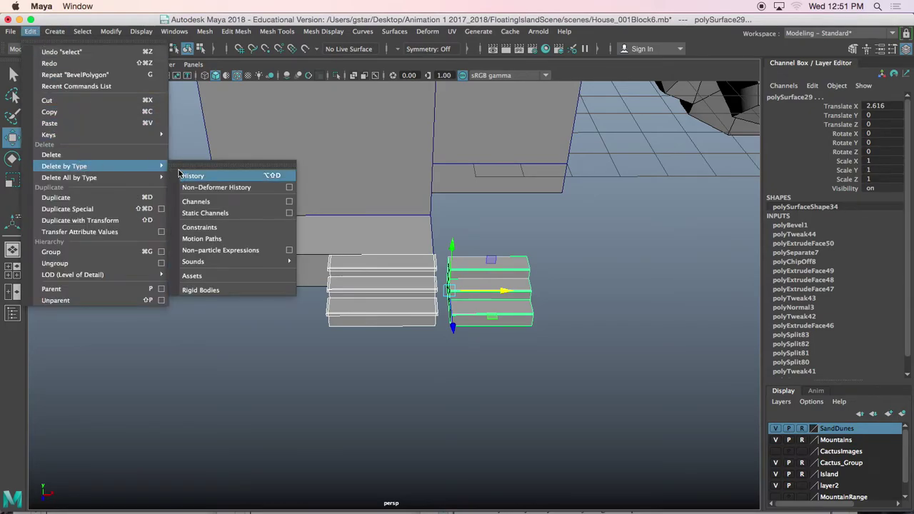
{"action": "left_click", "coordinate": [184, 175]}
{"action": "left_click", "coordinate": [545, 253]}
Step: Insert two vertical edge loops and one horizontal edge loop in the foundation, framing a window panel on the porch front beside the stairs
{"action": "scroll", "coordinate": [547, 250], "scroll_direction": "up", "scroll_amount": 3}
{"action": "left_click_drag", "start_coordinate": [547, 249], "coordinate": [389, 341], "text": "alt"}
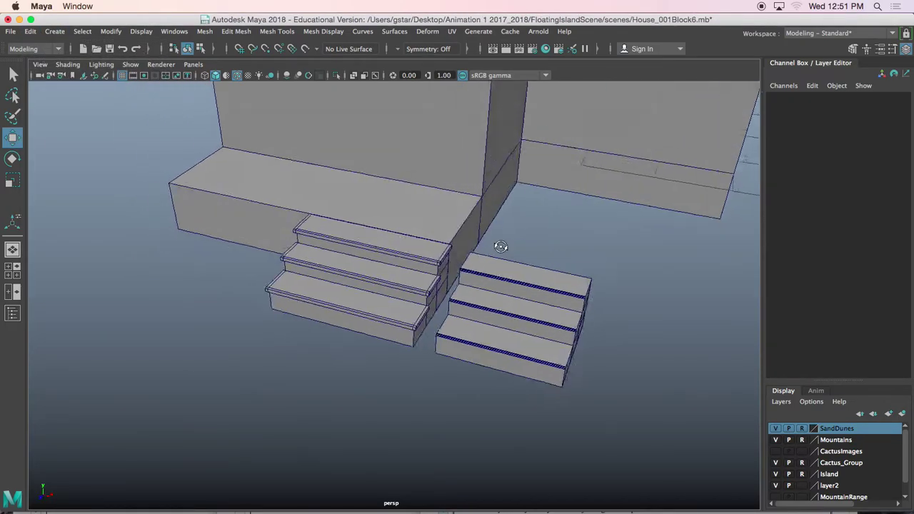
{"action": "left_click", "coordinate": [436, 271]}
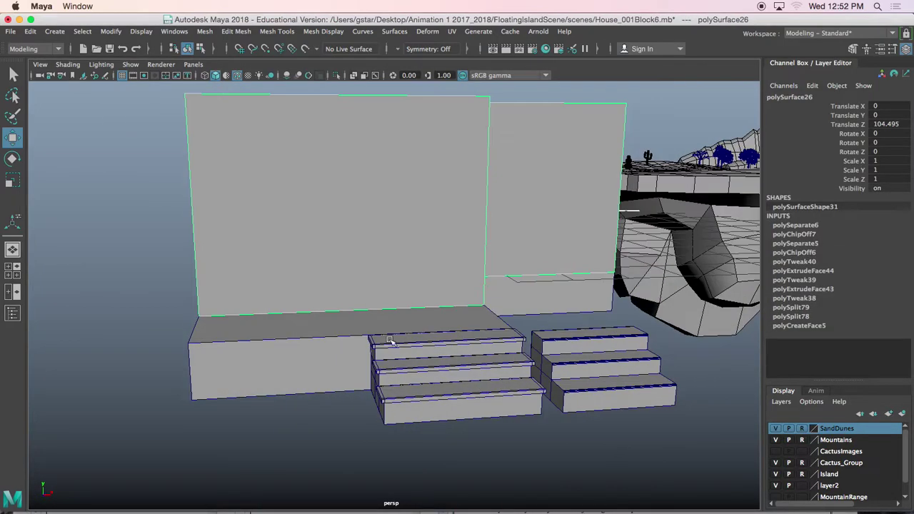
{"action": "left_click", "coordinate": [363, 359]}
{"action": "middle_click_drag", "start_coordinate": [363, 361], "coordinate": [522, 264], "text": "alt"}
{"action": "scroll", "coordinate": [496, 304], "scroll_direction": "up", "scroll_amount": 3}
{"action": "left_click_drag", "start_coordinate": [509, 267], "coordinate": [479, 277], "text": "alt"}
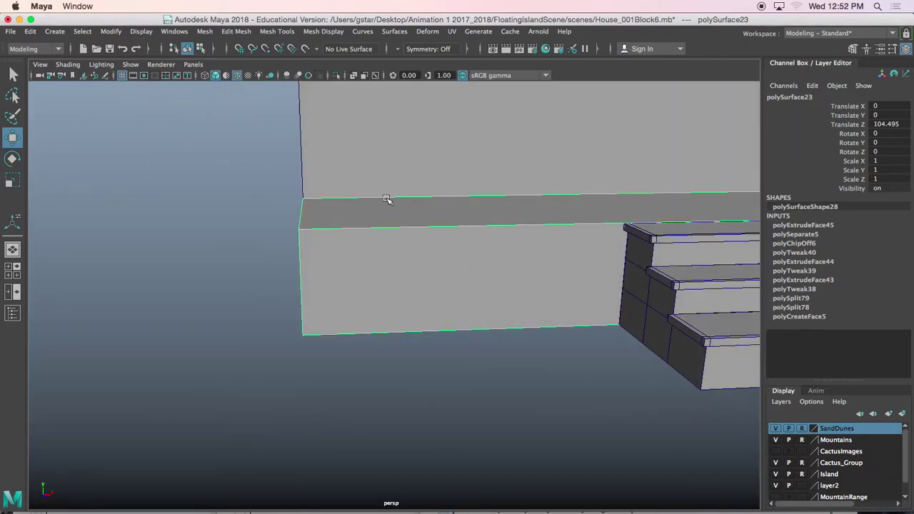
{"action": "left_click", "coordinate": [205, 33]}
{"action": "mouse_move", "coordinate": [275, 33]}
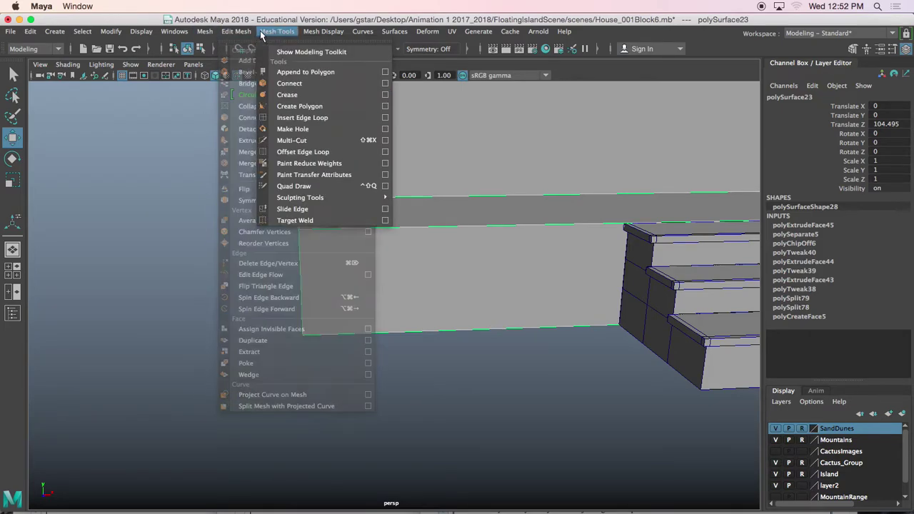
{"action": "left_click", "coordinate": [300, 118]}
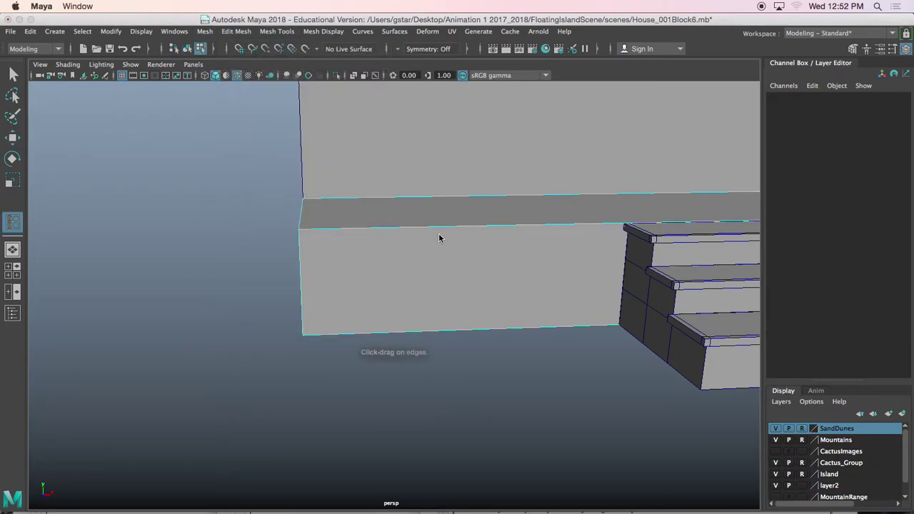
{"action": "mouse_move", "coordinate": [438, 239]}
{"action": "left_mouse_down", "text": "alt"}
{"action": "mouse_move", "coordinate": [412, 226]}
{"action": "mouse_move", "coordinate": [441, 233]}
{"action": "left_mouse_up", "text": "alt"}
{"action": "left_click", "coordinate": [389, 218]}
{"action": "left_click", "coordinate": [563, 210]}
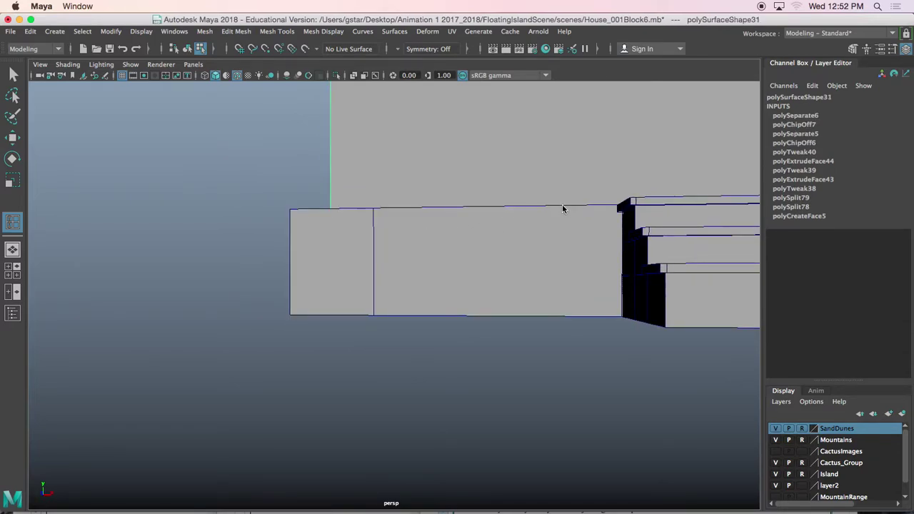
{"action": "left_click", "coordinate": [563, 210]}
{"action": "left_click", "coordinate": [563, 209]}
{"action": "left_click_drag", "start_coordinate": [567, 206], "coordinate": [450, 286], "text": "alt"}
{"action": "left_click", "coordinate": [419, 245]}
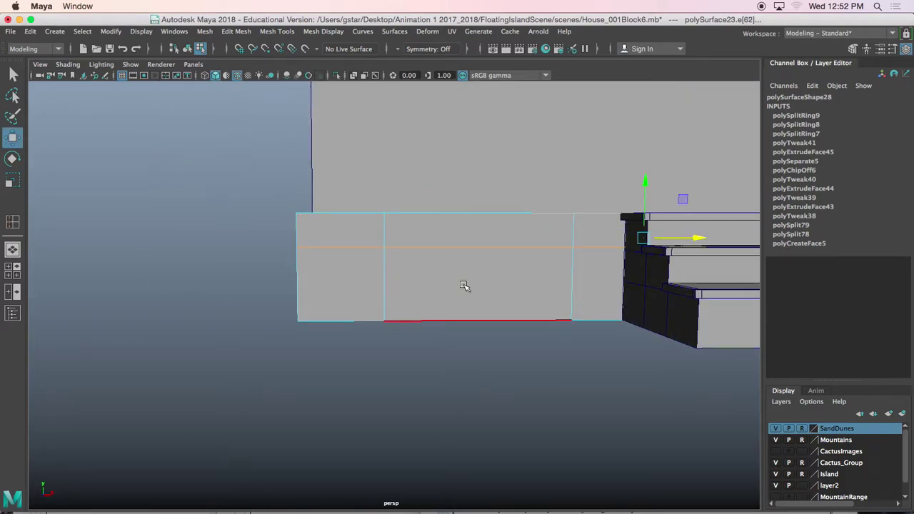
Step: Extrude the framed face on the porch front inward to form a window recess
{"action": "right_click_drag", "start_coordinate": [463, 281], "coordinate": [463, 286]}
{"action": "left_click", "coordinate": [463, 285]}
{"action": "left_click_drag", "start_coordinate": [463, 286], "coordinate": [488, 318], "text": "alt"}
{"action": "key", "text": "ctrl+e"}
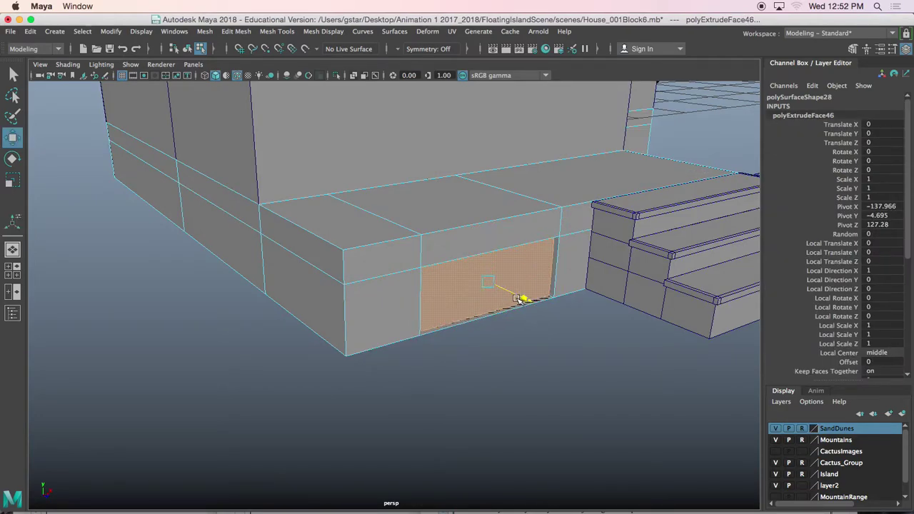
Step: Delete all the faces on the underside of the foundation, leaving its bottom open
{"action": "left_click_drag", "start_coordinate": [518, 326], "coordinate": [512, 264], "text": "alt"}
{"action": "left_click", "coordinate": [435, 332]}
{"action": "key", "text": "Delete"}
{"action": "left_click", "coordinate": [316, 393]}
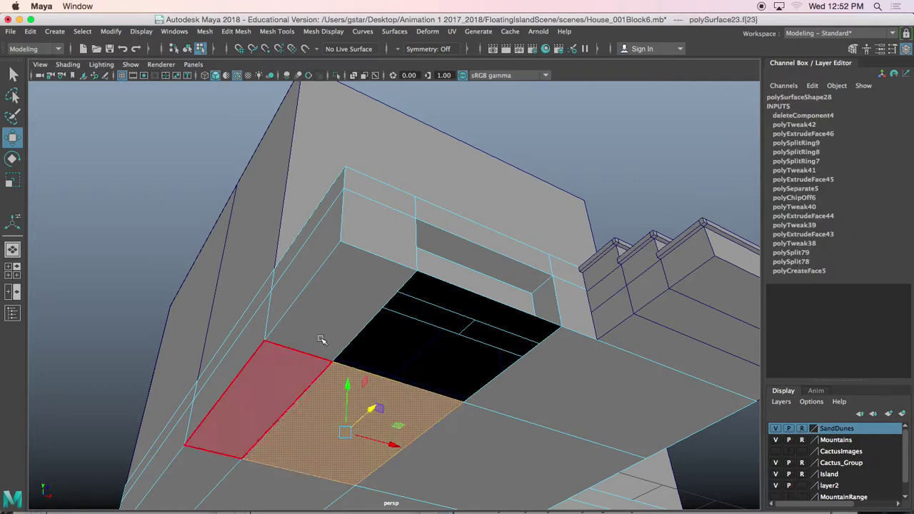
{"action": "key", "text": "Delete"}
{"action": "left_click", "coordinate": [332, 324]}
{"action": "key", "text": "Delete"}
{"action": "scroll", "coordinate": [306, 382], "scroll_direction": "down", "scroll_amount": 3}
{"action": "left_click", "coordinate": [303, 371]}
{"action": "key", "text": "Delete"}
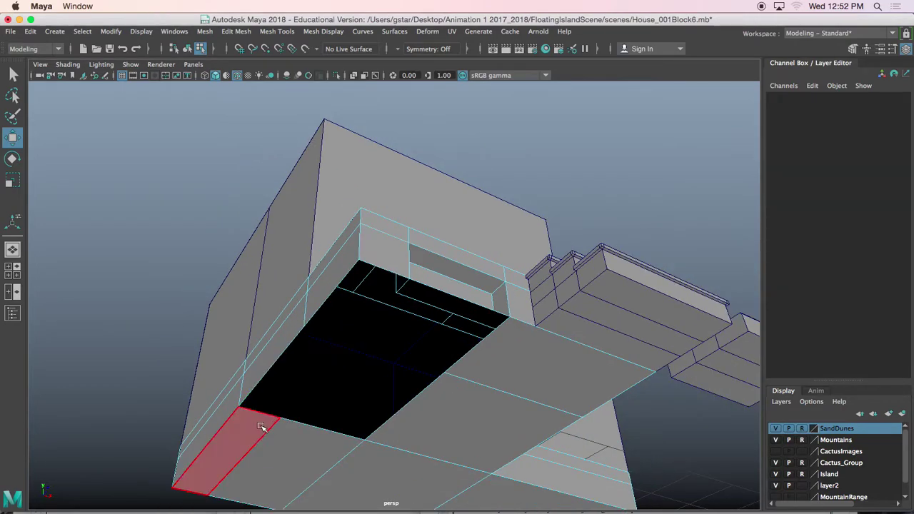
{"action": "left_click", "coordinate": [279, 435]}
{"action": "key", "text": "Delete"}
{"action": "left_click", "coordinate": [411, 439]}
{"action": "key", "text": "Delete"}
{"action": "left_click", "coordinate": [440, 416]}
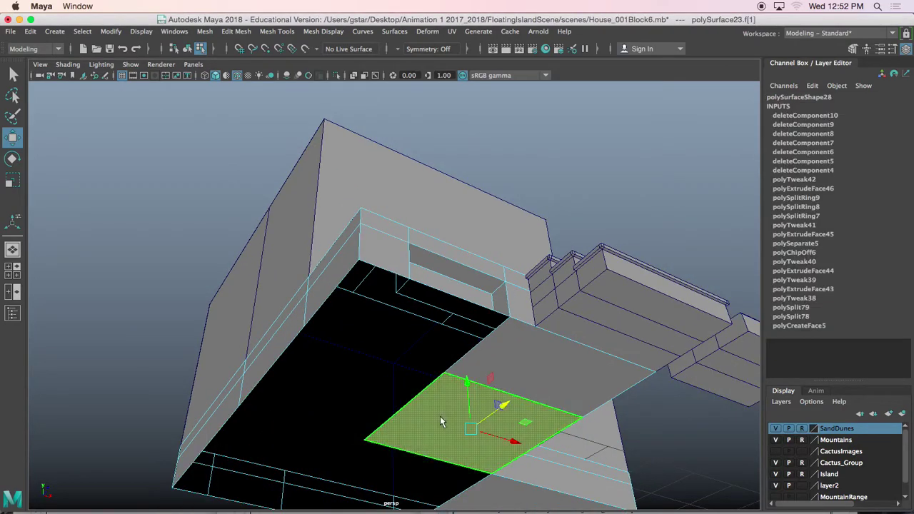
{"action": "key", "text": "Delete"}
{"action": "left_click", "coordinate": [514, 376]}
{"action": "left_click_drag", "start_coordinate": [514, 376], "coordinate": [512, 407], "text": "alt"}
{"action": "left_click", "coordinate": [496, 456]}
{"action": "key", "text": "Delete"}
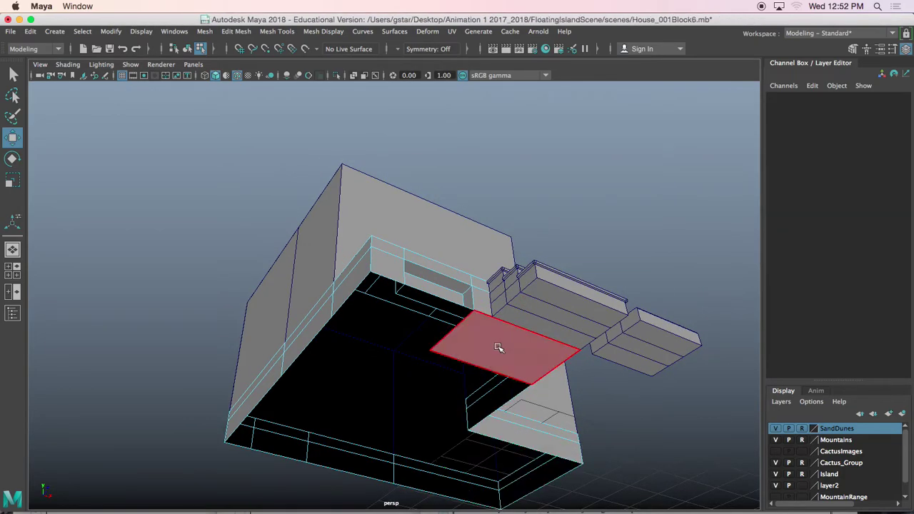
{"action": "left_click", "coordinate": [498, 346]}
{"action": "key", "text": "Delete"}
Step: Insert a lengthwise edge loop through the floor and sides of the window recess, close to its outer edge
{"action": "scroll", "coordinate": [441, 328], "scroll_direction": "up", "scroll_amount": 4}
{"action": "left_click_drag", "start_coordinate": [441, 329], "coordinate": [436, 373], "text": "alt"}
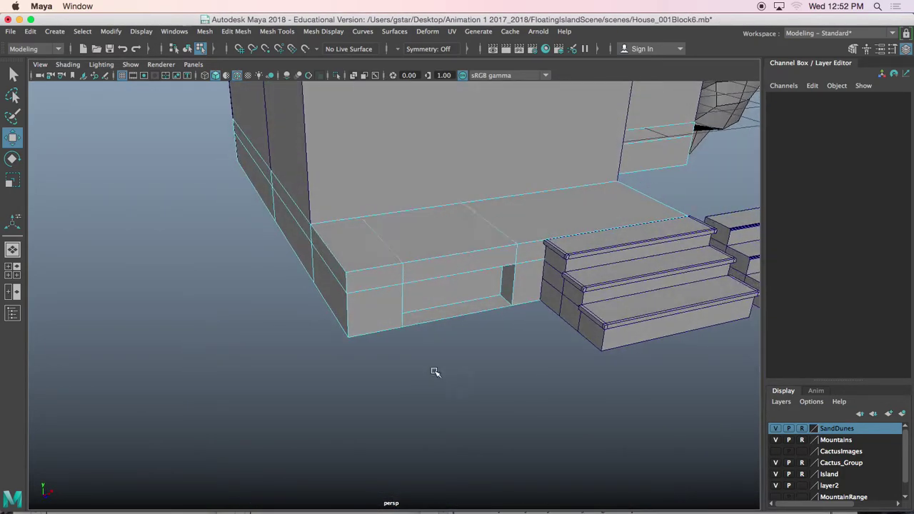
{"action": "left_click", "coordinate": [450, 312]}
{"action": "scroll", "coordinate": [453, 312], "scroll_direction": "up", "scroll_amount": 3}
{"action": "mouse_move", "coordinate": [453, 312]}
{"action": "left_mouse_down", "text": "alt"}
{"action": "mouse_move", "coordinate": [455, 257]}
{"action": "mouse_move", "coordinate": [357, 292]}
{"action": "mouse_move", "coordinate": [453, 299]}
{"action": "left_mouse_up", "text": "alt"}
{"action": "scroll", "coordinate": [423, 268], "scroll_direction": "up", "scroll_amount": 5}
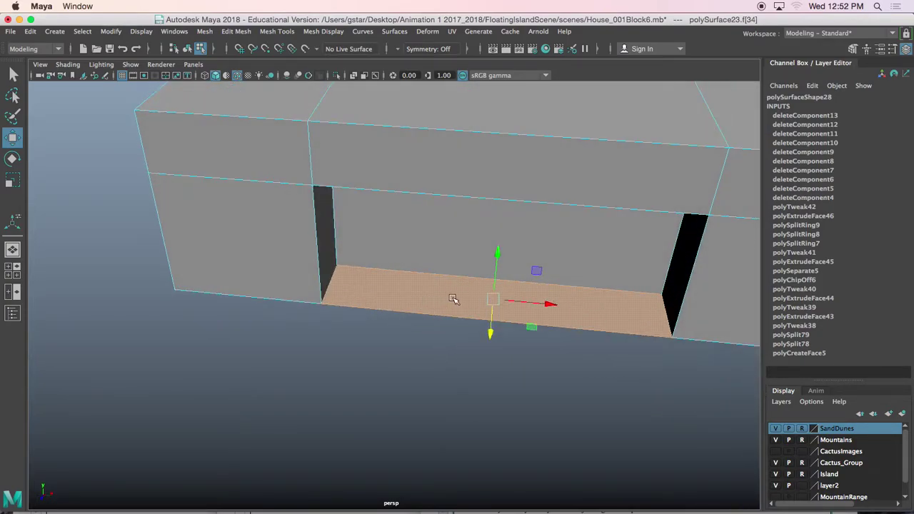
{"action": "left_click", "coordinate": [463, 263]}
{"action": "left_click_drag", "start_coordinate": [462, 263], "coordinate": [592, 219], "text": "alt"}
{"action": "right_click_drag", "start_coordinate": [591, 174], "coordinate": [628, 170]}
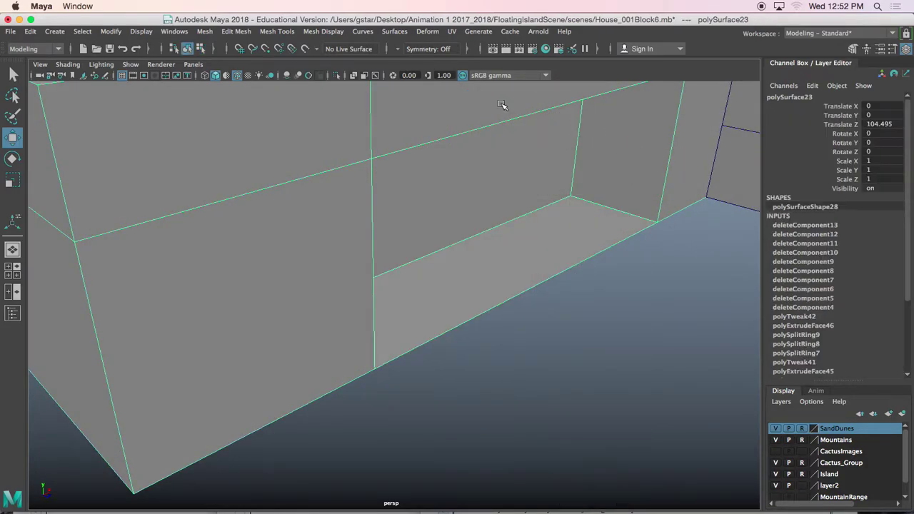
{"action": "left_click", "coordinate": [322, 31]}
{"action": "mouse_move", "coordinate": [276, 31]}
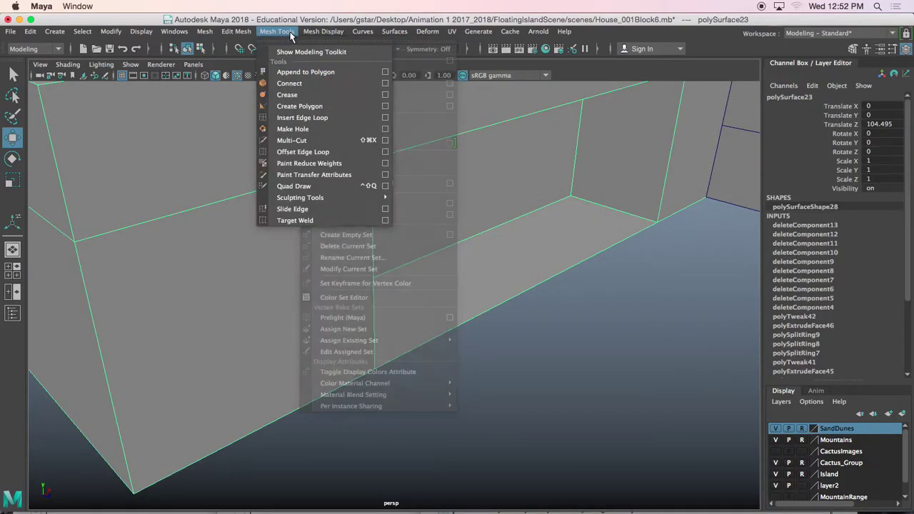
{"action": "left_click", "coordinate": [289, 117]}
{"action": "left_click_drag", "start_coordinate": [627, 213], "coordinate": [636, 214]}
{"action": "key", "text": "w"}
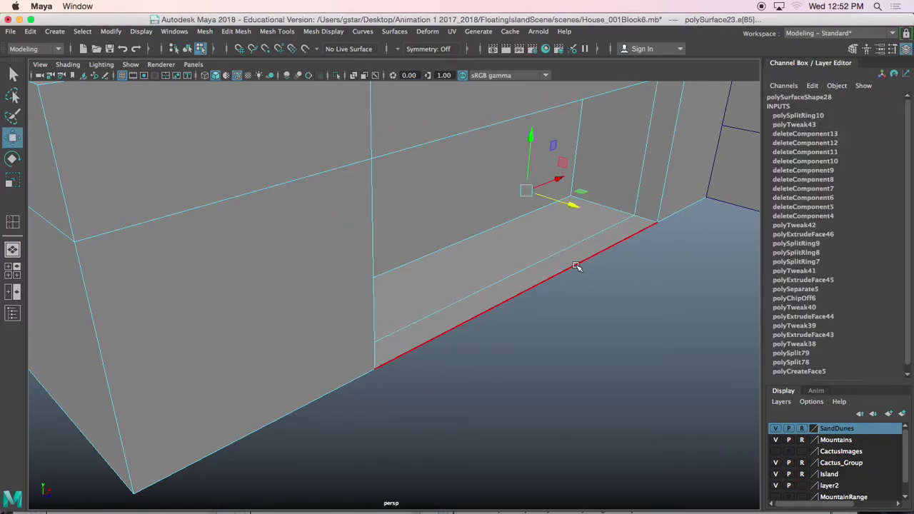
Step: Extrude the inner floor strip of the window recess downward with a Local Translate Z of -1.014
{"action": "right_click_drag", "start_coordinate": [575, 250], "coordinate": [574, 204]}
{"action": "left_click", "coordinate": [552, 262]}
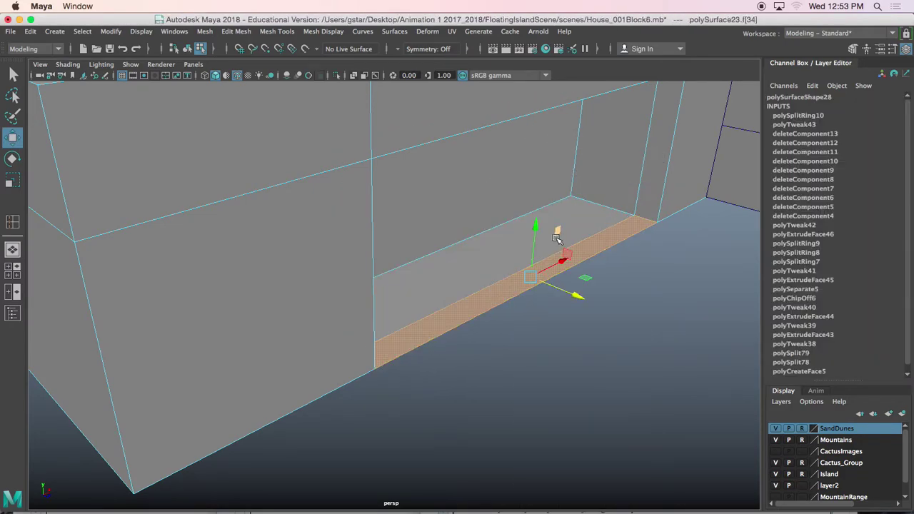
{"action": "left_click", "coordinate": [510, 248], "text": "shift"}
{"action": "left_click_drag", "start_coordinate": [462, 267], "coordinate": [527, 286], "text": "alt"}
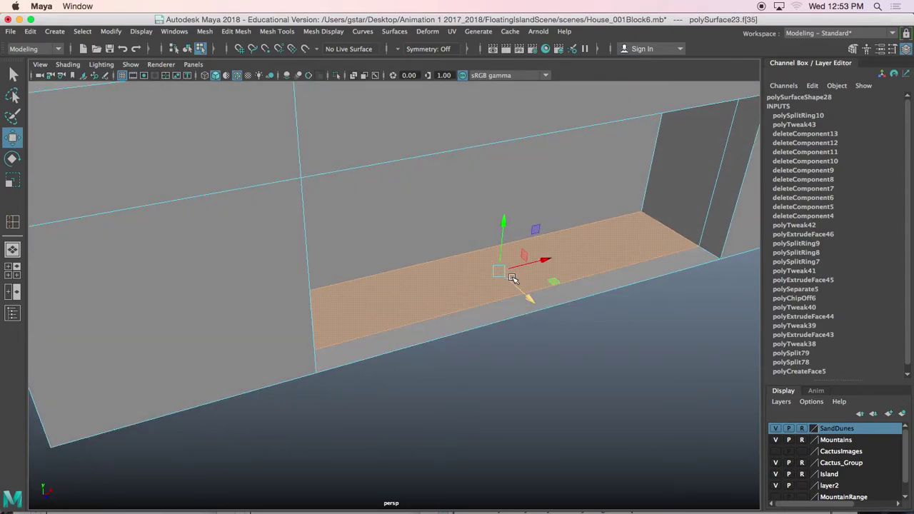
{"action": "key", "text": "ctrl+e"}
{"action": "left_click_drag", "start_coordinate": [506, 240], "coordinate": [443, 293]}
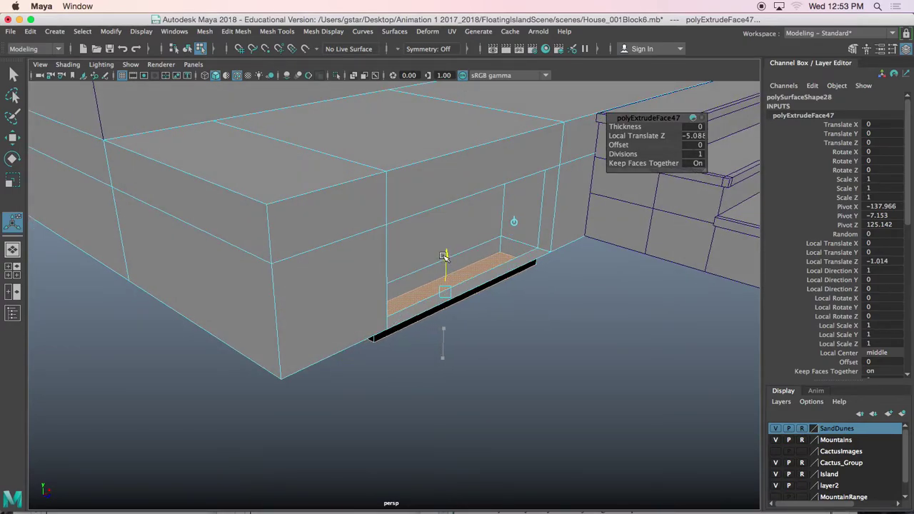
{"action": "mouse_move", "coordinate": [444, 256]}
{"action": "left_mouse_down", "text": "alt"}
{"action": "mouse_move", "coordinate": [382, 260]}
{"action": "mouse_move", "coordinate": [492, 258]}
{"action": "mouse_move", "coordinate": [471, 243]}
{"action": "mouse_move", "coordinate": [456, 251]}
{"action": "left_mouse_up", "text": "alt"}
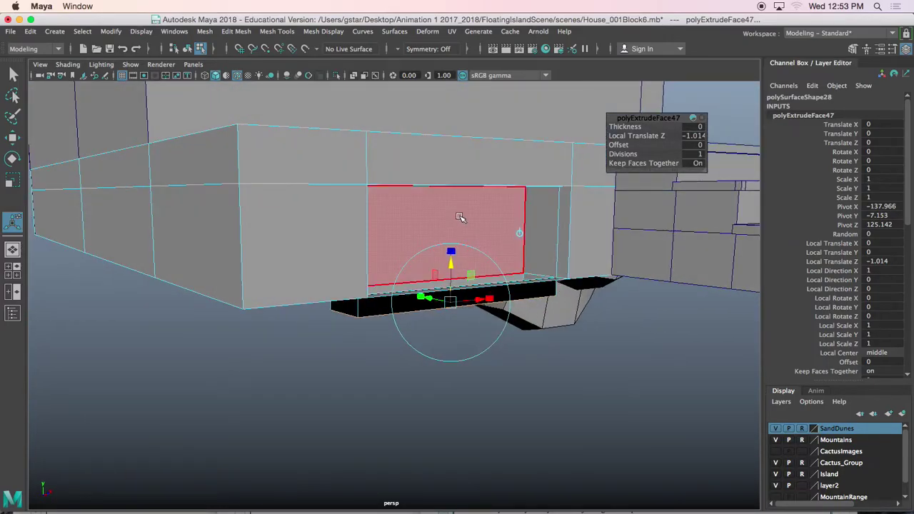
Step: Duplicate the back face of the window recess as a separate panel
{"action": "left_click", "coordinate": [460, 217]}
{"action": "left_click_drag", "start_coordinate": [521, 217], "coordinate": [477, 248], "text": "alt"}
{"action": "key", "text": "w"}
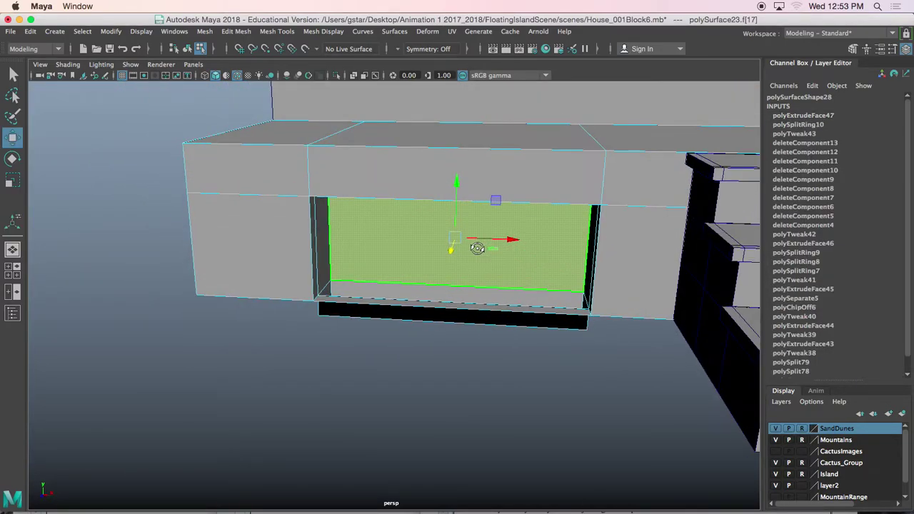
{"action": "left_click", "coordinate": [277, 31]}
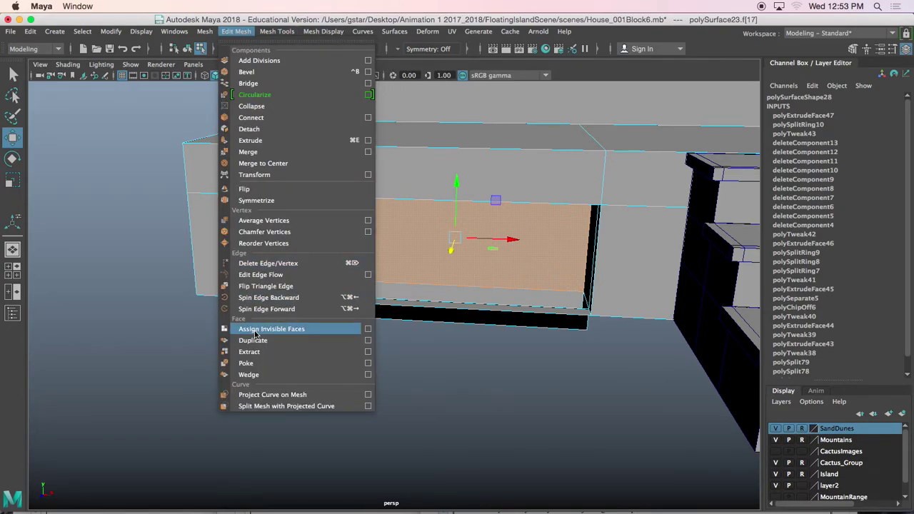
{"action": "left_click", "coordinate": [254, 341]}
{"action": "left_click_drag", "start_coordinate": [443, 298], "coordinate": [416, 295], "text": "alt"}
{"action": "scroll", "coordinate": [406, 284], "scroll_direction": "up", "scroll_amount": 4}
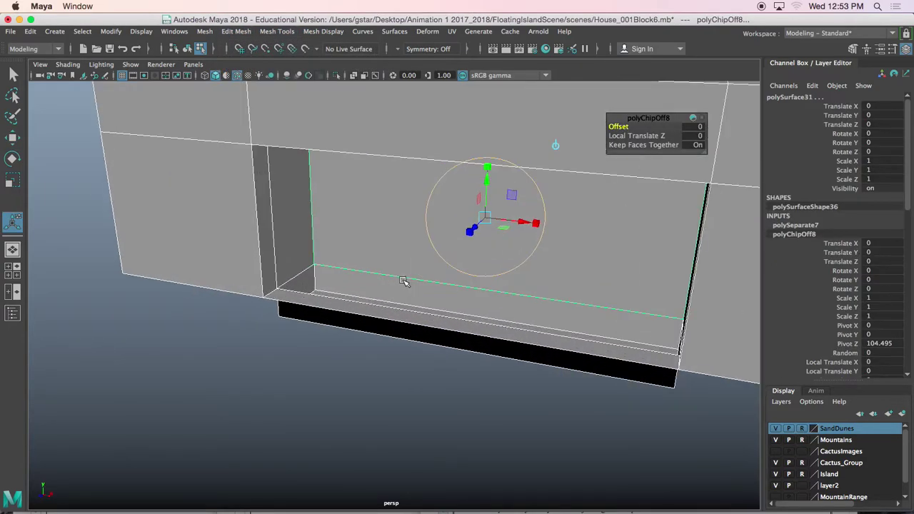
Step: Return to object selection and center the pivot of the duplicated window panel
{"action": "right_click_drag", "start_coordinate": [351, 173], "coordinate": [410, 155]}
{"action": "left_click", "coordinate": [254, 313]}
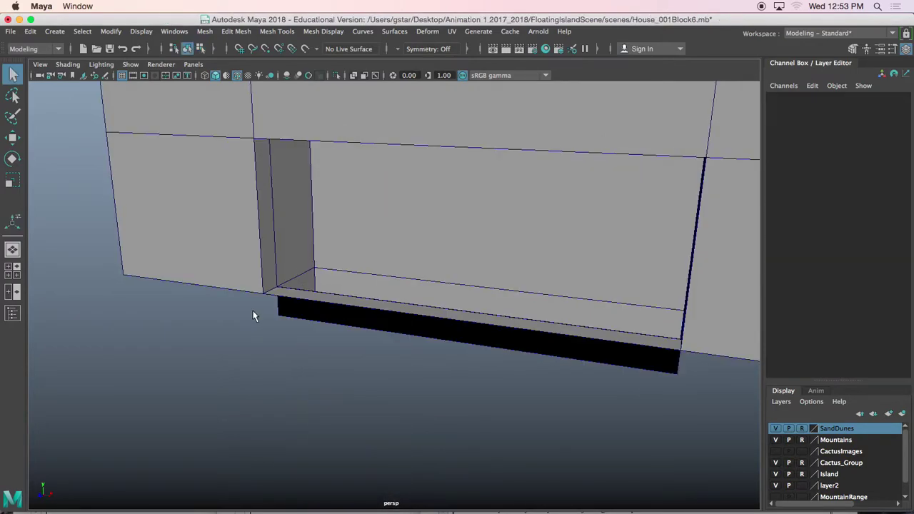
{"action": "middle_click_drag", "start_coordinate": [267, 290], "coordinate": [261, 353], "text": "alt"}
{"action": "left_click_drag", "start_coordinate": [341, 288], "coordinate": [285, 226], "text": "alt"}
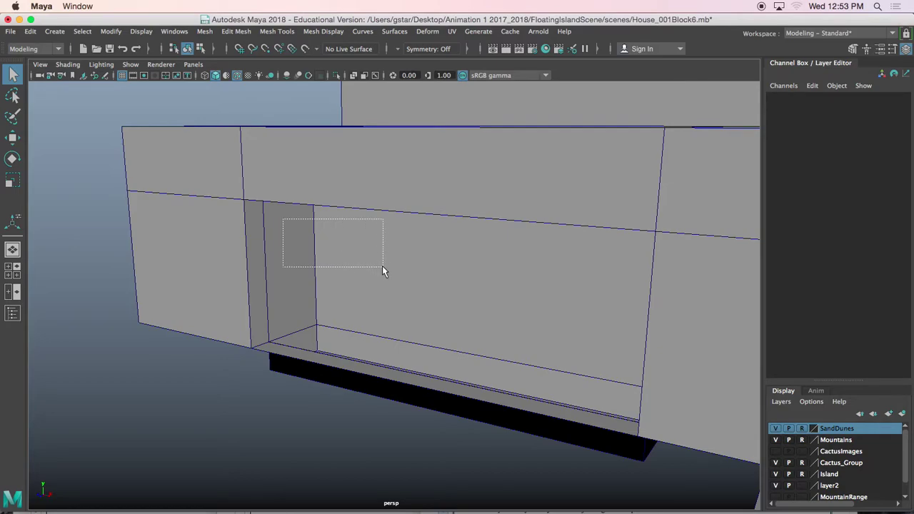
{"action": "left_click_drag", "start_coordinate": [383, 270], "coordinate": [383, 270]}
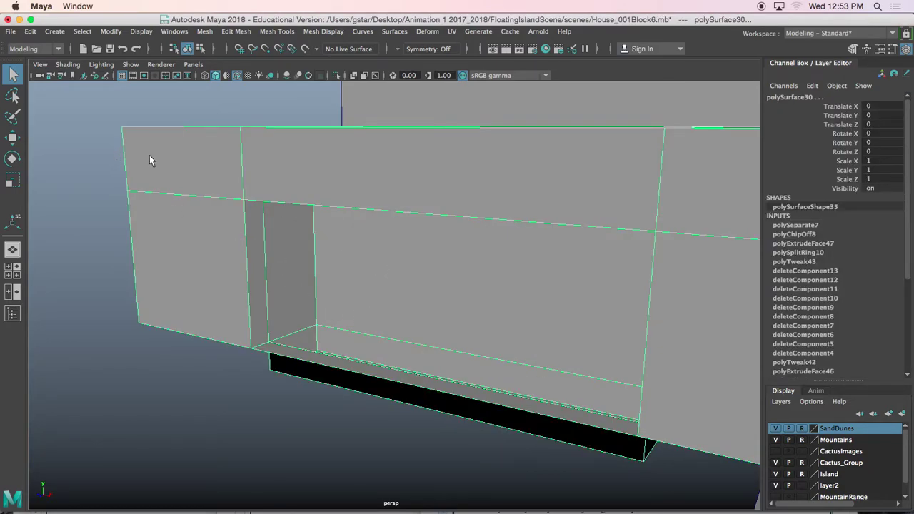
{"action": "left_click", "coordinate": [276, 218]}
{"action": "left_click_drag", "start_coordinate": [276, 219], "coordinate": [314, 207], "text": "alt"}
{"action": "left_click_drag", "start_coordinate": [390, 263], "coordinate": [368, 264], "text": "alt"}
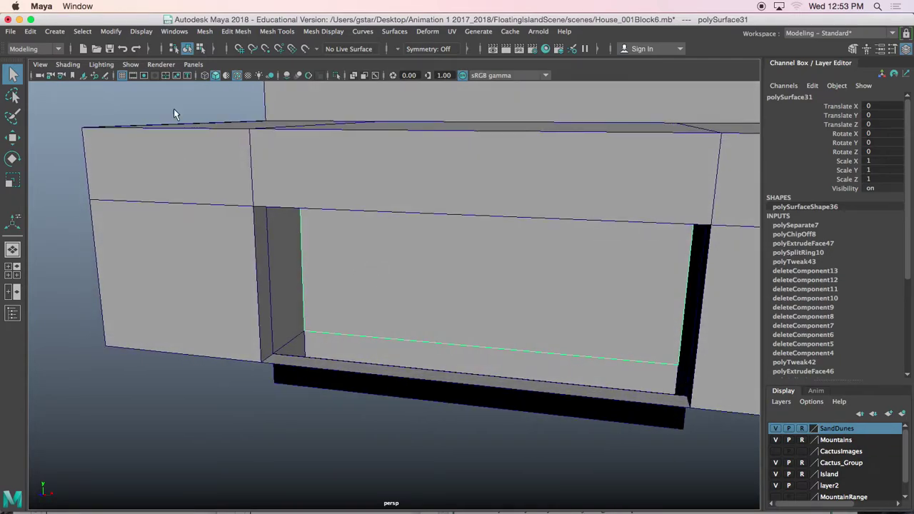
{"action": "left_click", "coordinate": [113, 31]}
{"action": "left_click", "coordinate": [140, 116]}
Step: Move the window panel out in front of the recess to Translate Z 6.282 and extrude it slightly for thickness
{"action": "left_click_drag", "start_coordinate": [310, 247], "coordinate": [589, 289], "text": "alt"}
{"action": "key", "text": "w"}
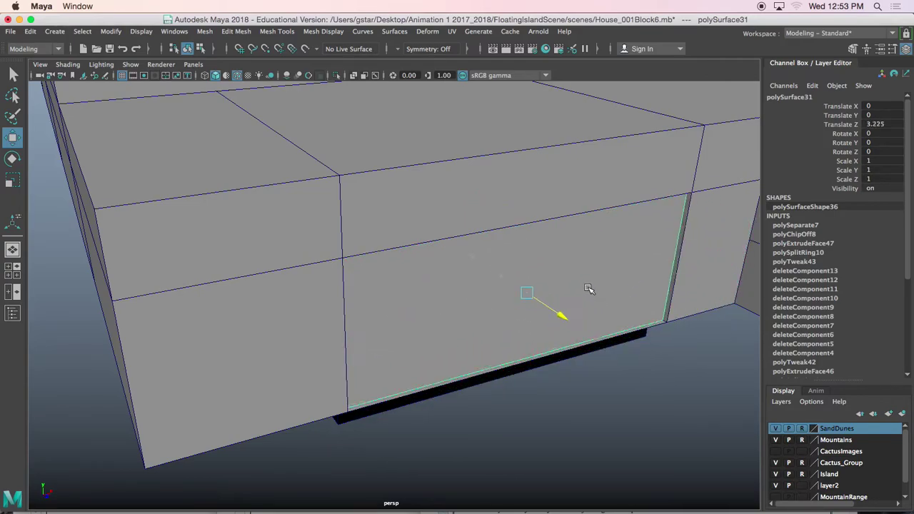
{"action": "left_click_drag", "start_coordinate": [605, 327], "coordinate": [629, 318], "text": "alt"}
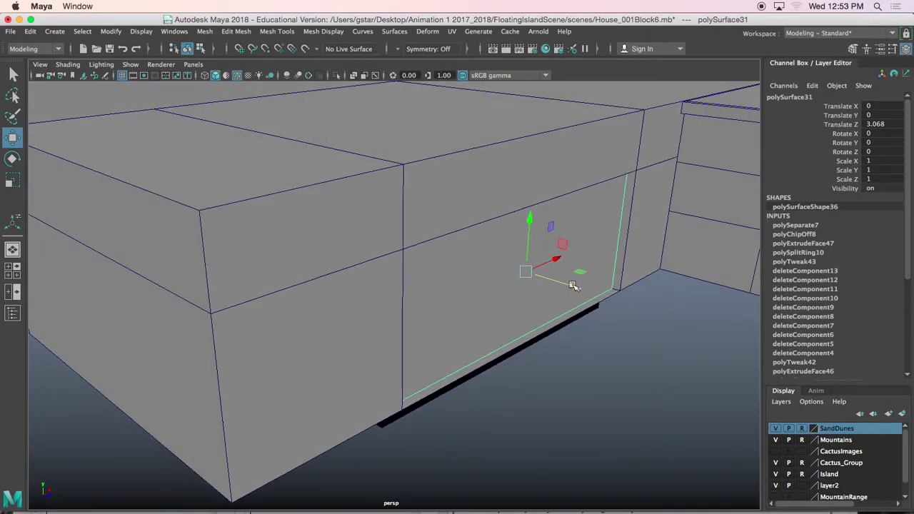
{"action": "left_click_drag", "start_coordinate": [573, 286], "coordinate": [491, 340]}
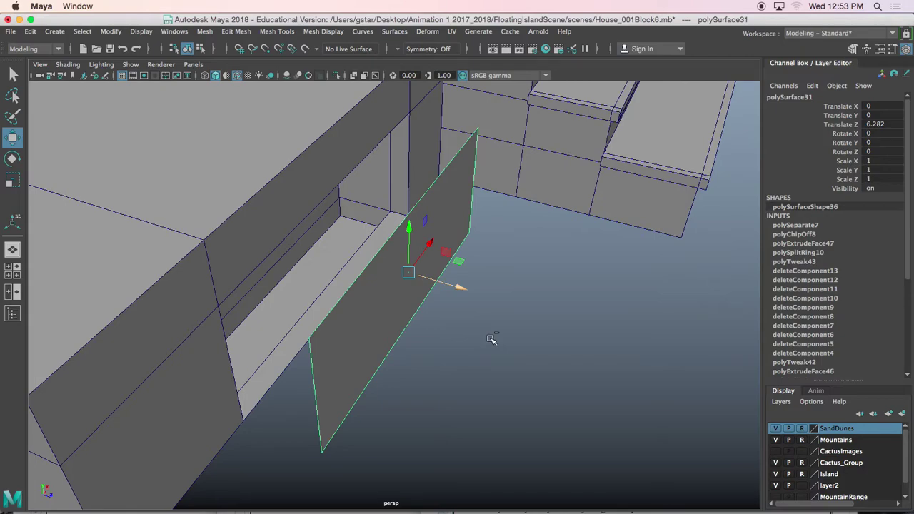
{"action": "key", "text": "ctrl+e"}
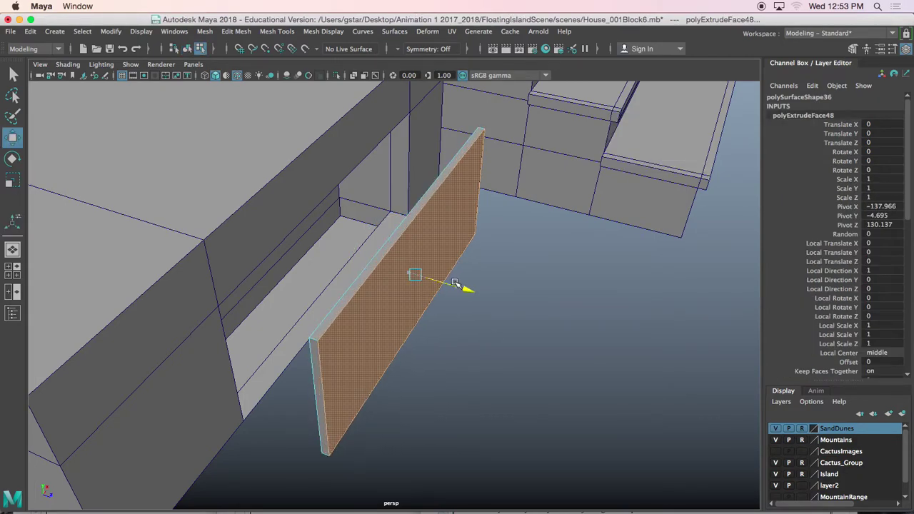
{"action": "left_click_drag", "start_coordinate": [396, 332], "coordinate": [383, 311], "text": "alt"}
{"action": "right_click_drag", "start_coordinate": [384, 311], "coordinate": [414, 253]}
Step: Assign a new semi-transparent Blinn material named window to the panel
{"action": "right_click_drag", "start_coordinate": [380, 292], "coordinate": [379, 330]}
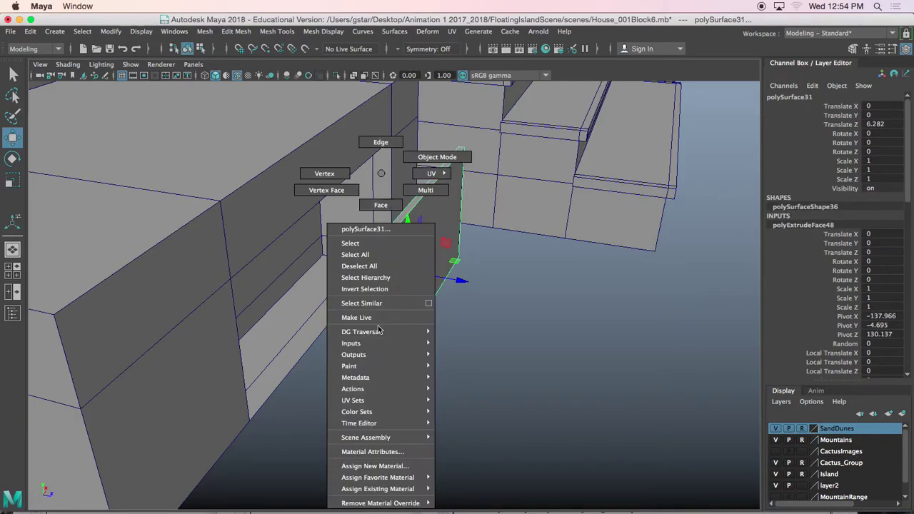
{"action": "right_click_drag", "start_coordinate": [370, 466], "coordinate": [370, 465]}
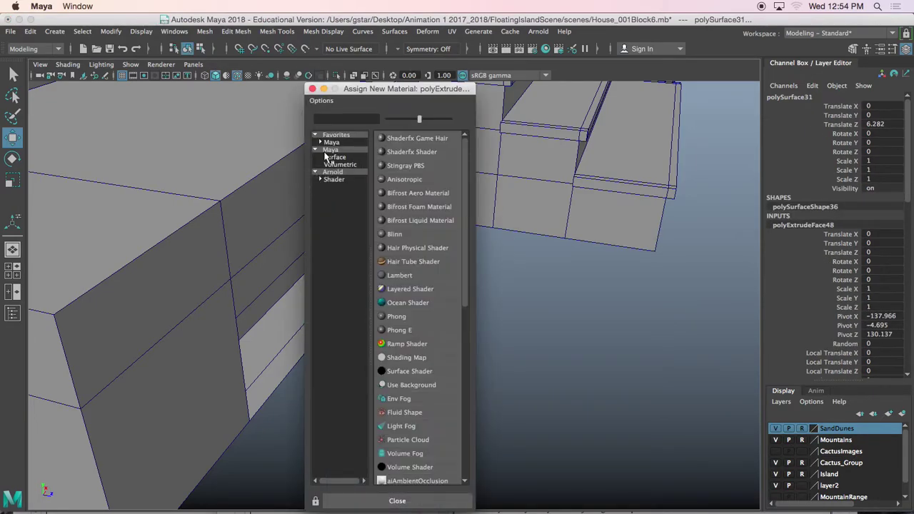
{"action": "left_click", "coordinate": [395, 235]}
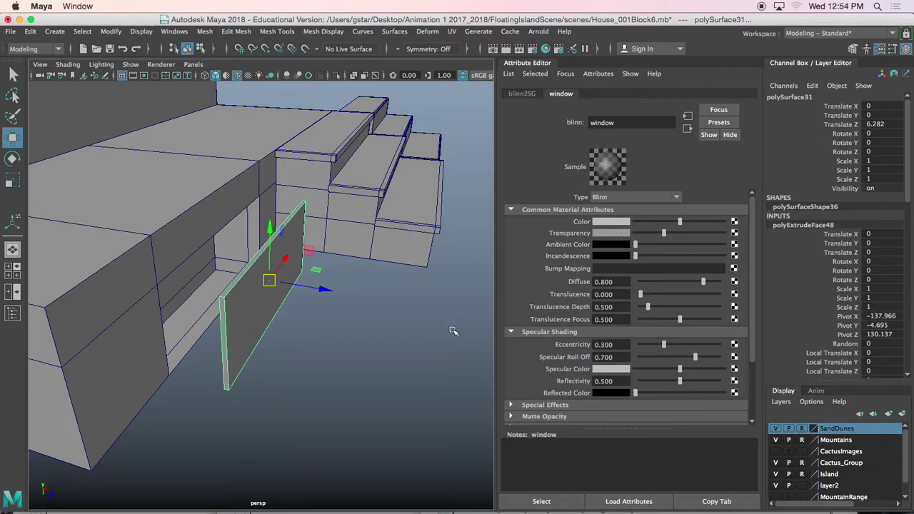
Step: Reopen the panel's window material, increase its transparency, set translucence to 0.419 and make its color white
{"action": "left_click_drag", "start_coordinate": [453, 331], "coordinate": [375, 344], "text": "alt"}
{"action": "scroll", "coordinate": [375, 344], "scroll_direction": "up", "scroll_amount": 5}
{"action": "left_click", "coordinate": [285, 304]}
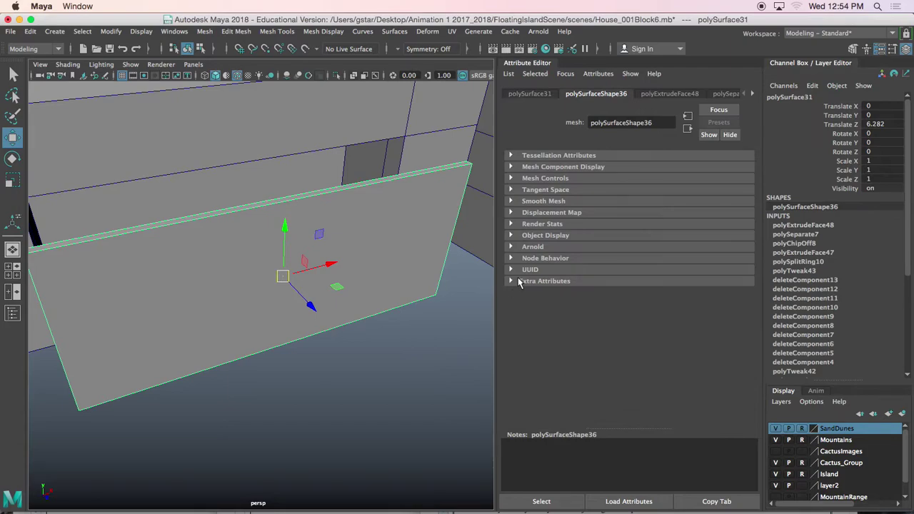
{"action": "left_click", "coordinate": [751, 95]}
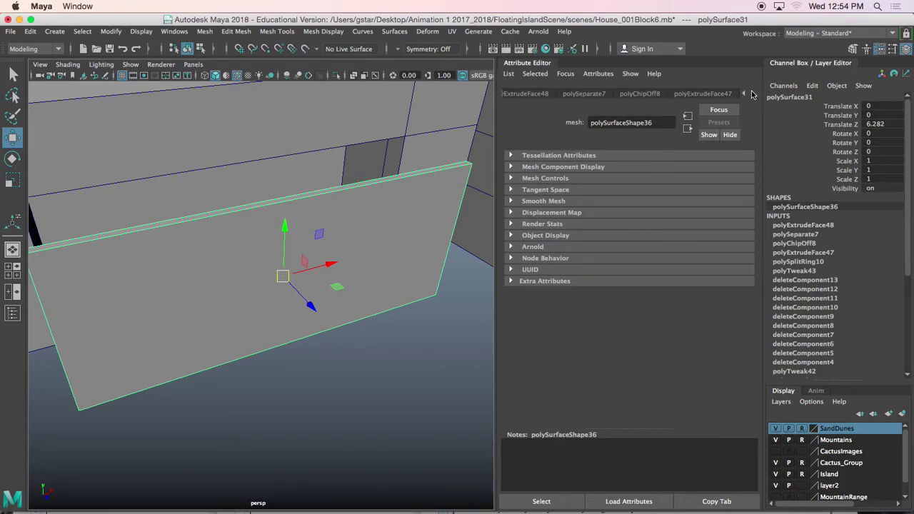
{"action": "left_click", "coordinate": [753, 94]}
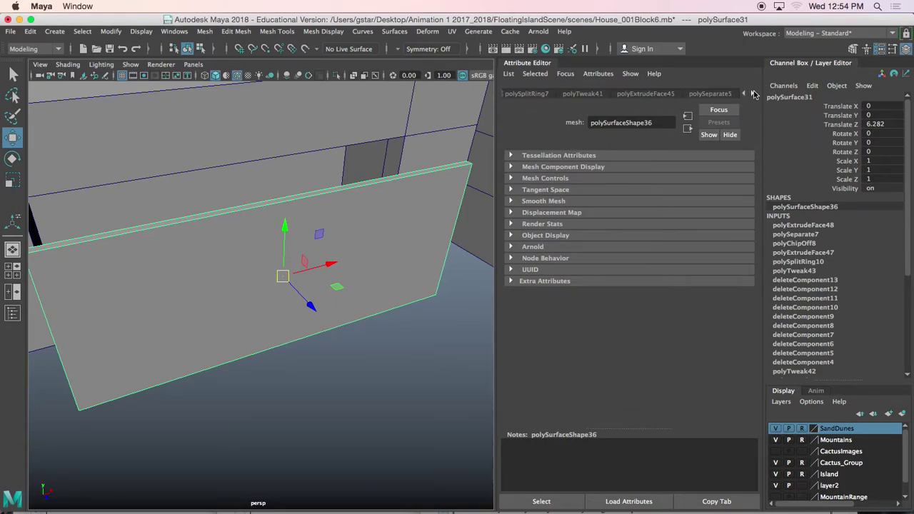
{"action": "left_click", "coordinate": [754, 95]}
{"action": "left_click", "coordinate": [738, 94]}
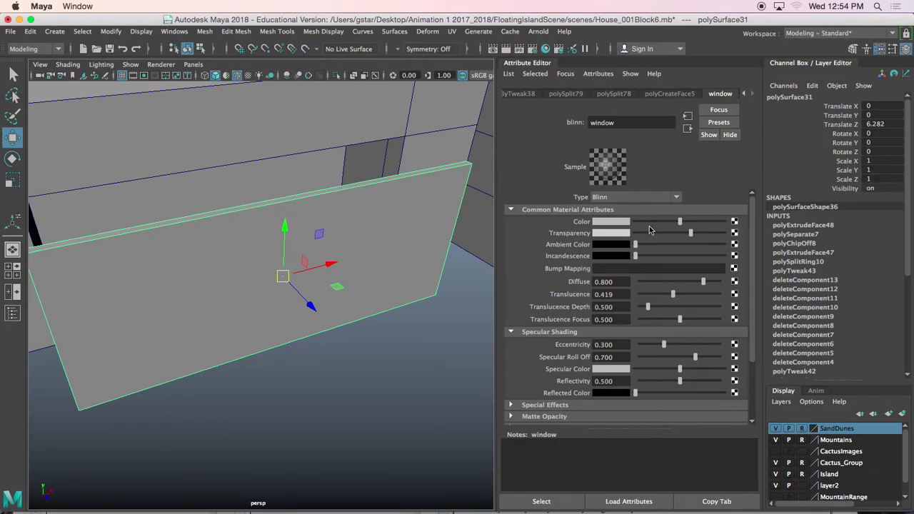
{"action": "left_click_drag", "start_coordinate": [679, 221], "coordinate": [736, 227]}
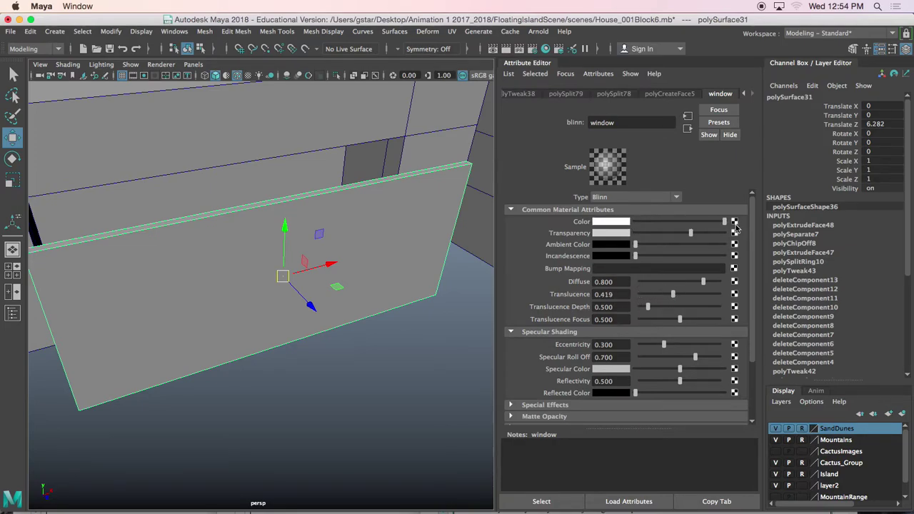
Step: Undock the Attribute Editor into a floating window to enlarge the perspective view of the window panel
{"action": "left_click_drag", "start_coordinate": [398, 334], "coordinate": [378, 294], "text": "alt"}
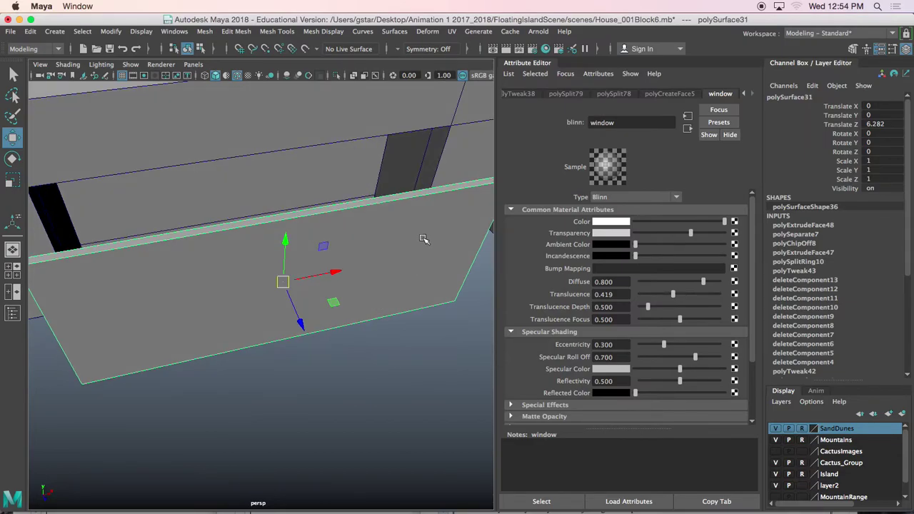
{"action": "left_click_drag", "start_coordinate": [543, 62], "coordinate": [550, 96]}
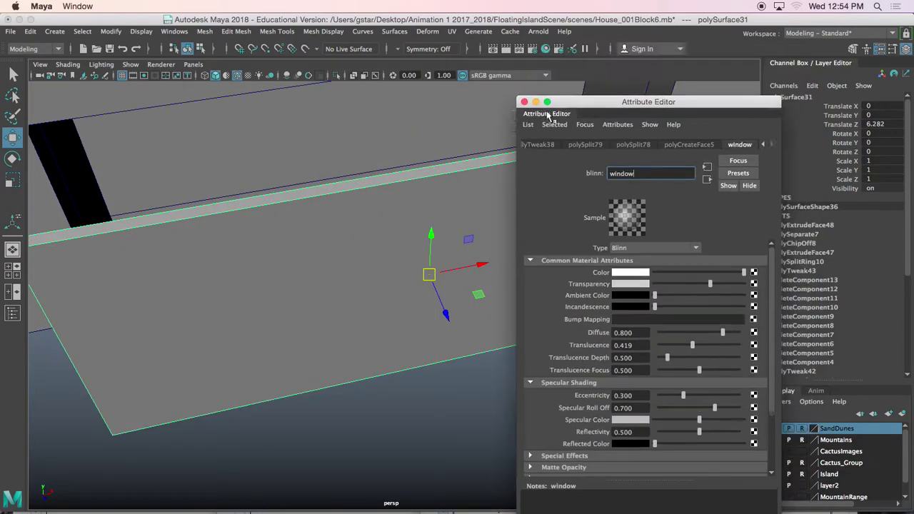
Step: Close the window material's attributes and delete the selected thin wall panel
{"action": "left_click", "coordinate": [517, 101]}
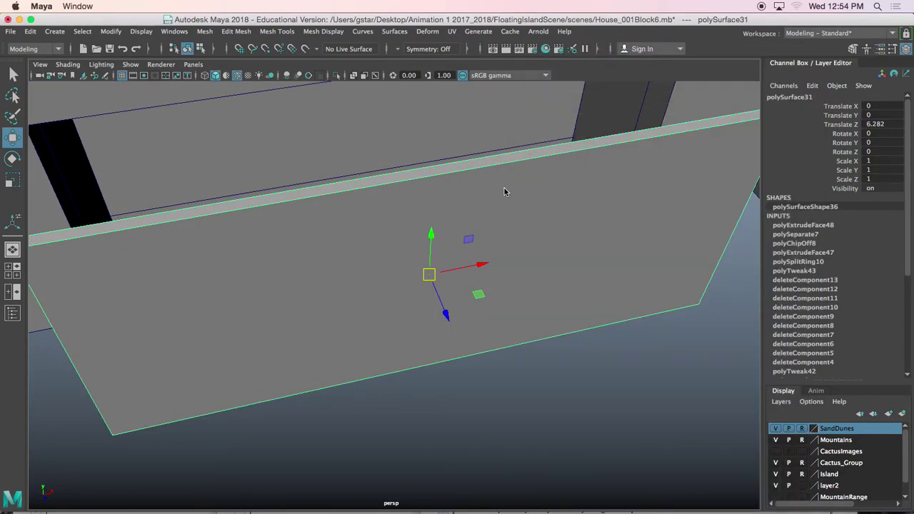
{"action": "key", "text": "Delete"}
{"action": "scroll", "coordinate": [506, 192], "scroll_direction": "down", "scroll_amount": 10}
{"action": "mouse_move", "coordinate": [518, 207]}
{"action": "left_mouse_down", "text": "alt"}
{"action": "mouse_move", "coordinate": [535, 230]}
{"action": "mouse_move", "coordinate": [510, 202]}
{"action": "mouse_move", "coordinate": [496, 203]}
{"action": "mouse_move", "coordinate": [522, 199]}
{"action": "left_mouse_up", "text": "alt"}
{"action": "middle_click_drag", "start_coordinate": [518, 220], "coordinate": [440, 312], "text": "alt"}
Step: Extract the large front face of the house's upper block as a separate piece
{"action": "left_click", "coordinate": [422, 275]}
{"action": "scroll", "coordinate": [422, 276], "scroll_direction": "down", "scroll_amount": 5}
{"action": "mouse_move", "coordinate": [422, 276]}
{"action": "left_mouse_down", "text": "alt"}
{"action": "mouse_move", "coordinate": [394, 284]}
{"action": "mouse_move", "coordinate": [396, 303]}
{"action": "mouse_move", "coordinate": [394, 283]}
{"action": "mouse_move", "coordinate": [411, 288]}
{"action": "mouse_move", "coordinate": [415, 280]}
{"action": "left_mouse_up", "text": "alt"}
{"action": "scroll", "coordinate": [418, 267], "scroll_direction": "up", "scroll_amount": 3}
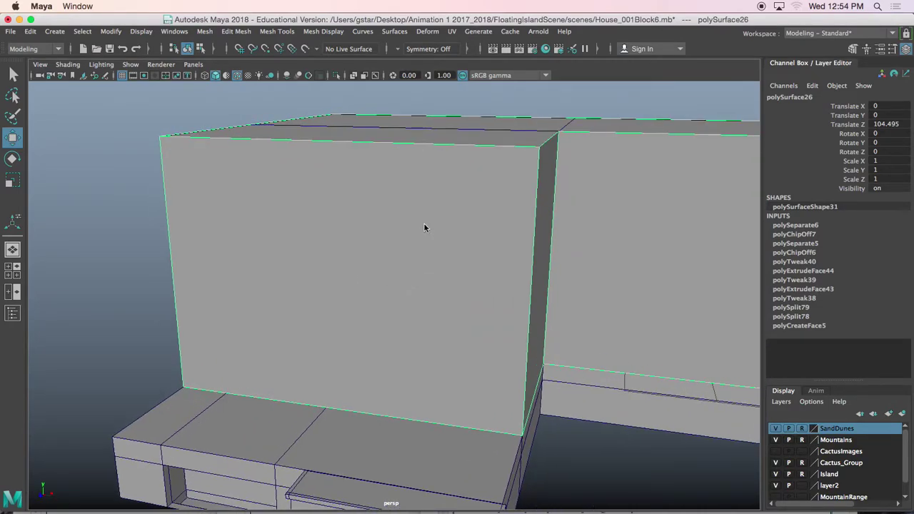
{"action": "right_click_drag", "start_coordinate": [425, 173], "coordinate": [435, 206]}
{"action": "left_click", "coordinate": [441, 216]}
{"action": "mouse_move", "coordinate": [379, 226]}
{"action": "left_mouse_down", "text": "alt"}
{"action": "mouse_move", "coordinate": [352, 246]}
{"action": "mouse_move", "coordinate": [403, 232]}
{"action": "mouse_move", "coordinate": [392, 175]}
{"action": "mouse_move", "coordinate": [359, 241]}
{"action": "mouse_move", "coordinate": [341, 241]}
{"action": "mouse_move", "coordinate": [348, 228]}
{"action": "mouse_move", "coordinate": [384, 226]}
{"action": "left_mouse_up", "text": "alt"}
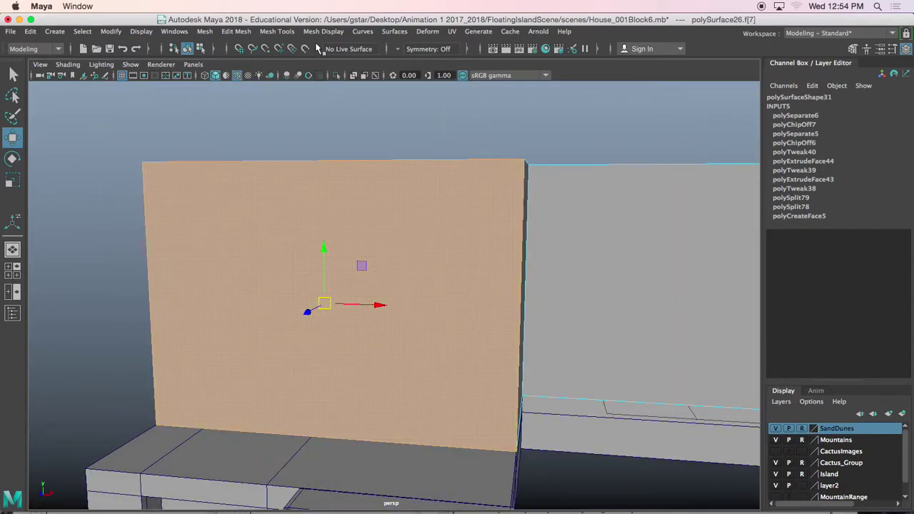
{"action": "left_click", "coordinate": [237, 32]}
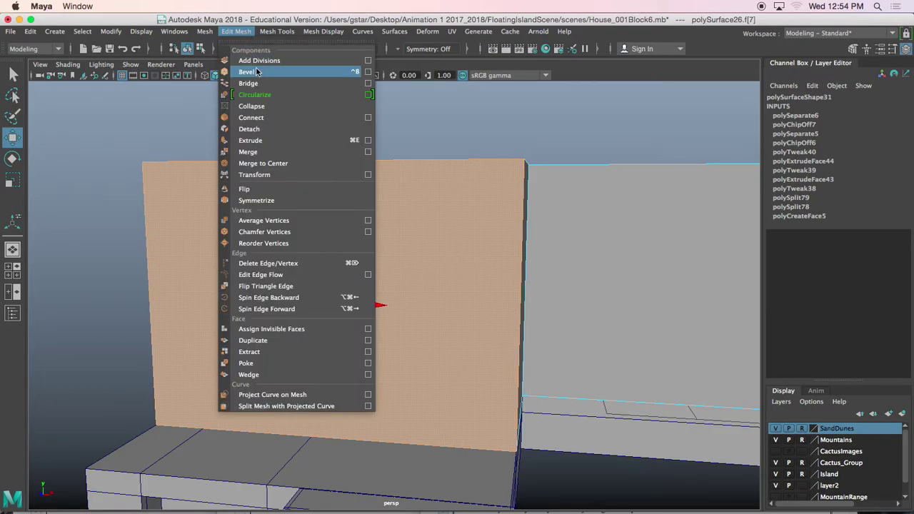
{"action": "left_click", "coordinate": [255, 351]}
{"action": "key", "text": "w"}
Step: Extrude the top edge of the extracted front wall straight up to add a gable section
{"action": "left_click_drag", "start_coordinate": [358, 305], "coordinate": [375, 239], "text": "alt"}
{"action": "right_click_drag", "start_coordinate": [379, 173], "coordinate": [416, 165]}
{"action": "left_click_drag", "start_coordinate": [414, 168], "coordinate": [366, 229], "text": "alt"}
{"action": "right_click_drag", "start_coordinate": [367, 173], "coordinate": [368, 141]}
{"action": "left_click", "coordinate": [364, 195]}
{"action": "left_click_drag", "start_coordinate": [403, 212], "coordinate": [372, 204], "text": "alt"}
{"action": "scroll", "coordinate": [372, 205], "scroll_direction": "down", "scroll_amount": 3}
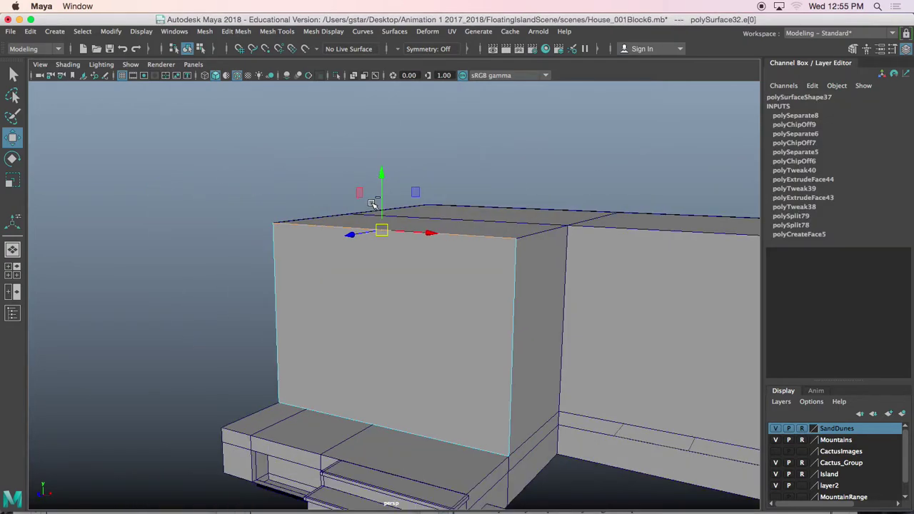
{"action": "key", "text": "ctrl+e"}
{"action": "key", "text": "w"}
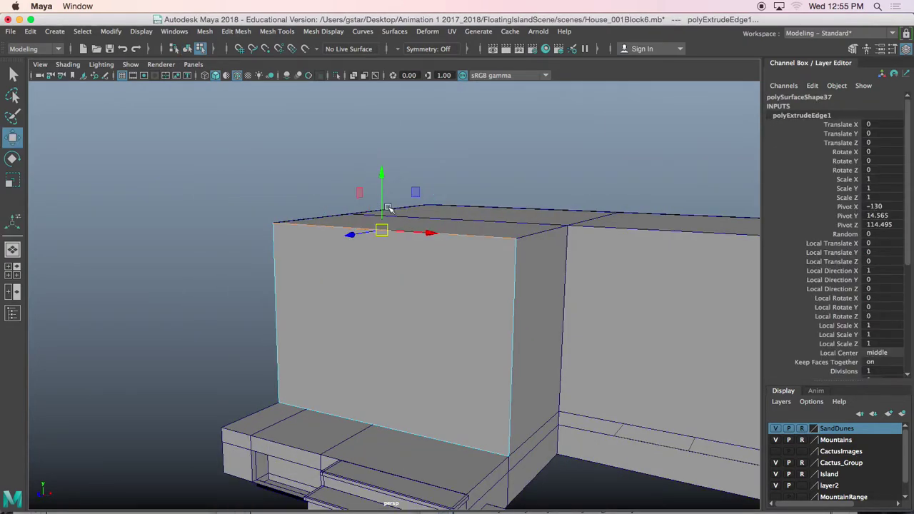
{"action": "left_click_drag", "start_coordinate": [388, 207], "coordinate": [404, 162]}
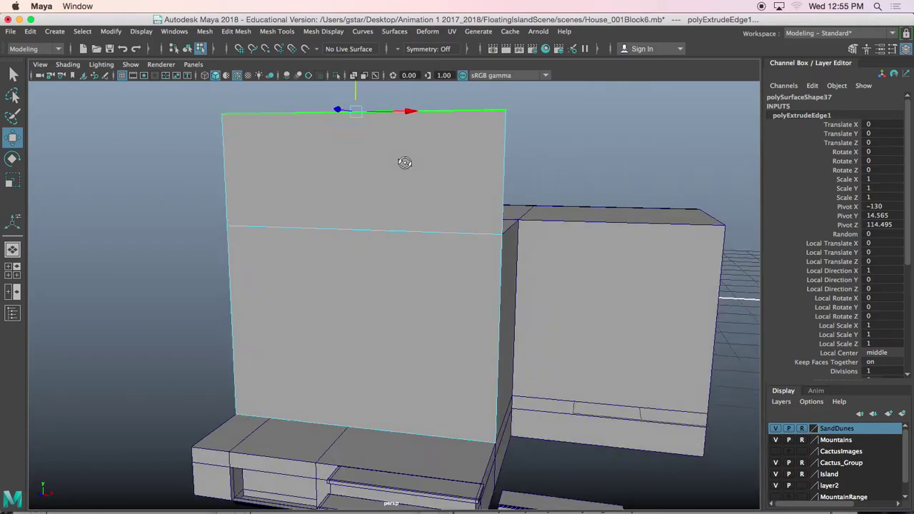
Step: Scale the raised edge inward along X to taper the section into a narrow gable peak
{"action": "key", "text": "r"}
{"action": "middle_click_drag", "start_coordinate": [398, 172], "coordinate": [400, 224], "text": "alt"}
{"action": "left_click_drag", "start_coordinate": [400, 224], "coordinate": [414, 216], "text": "alt"}
{"action": "left_click_drag", "start_coordinate": [402, 171], "coordinate": [354, 172]}
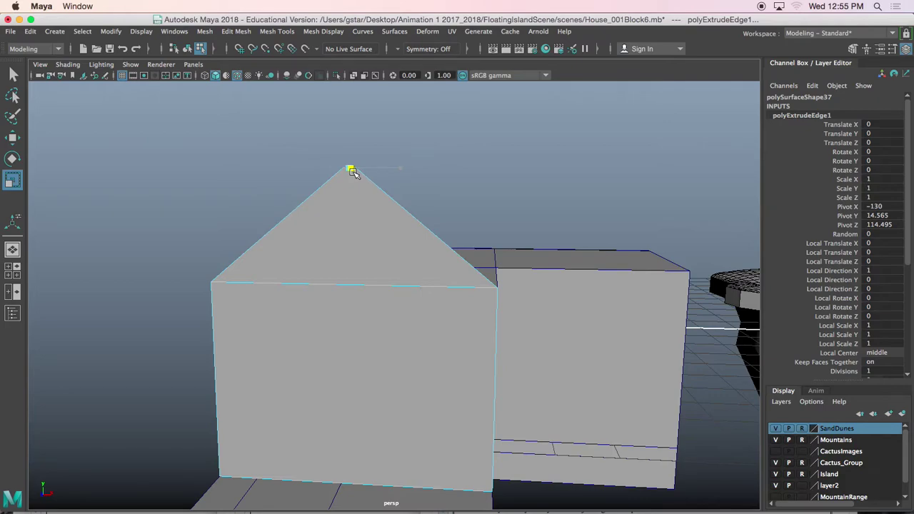
{"action": "left_click_drag", "start_coordinate": [365, 213], "coordinate": [358, 228], "text": "alt"}
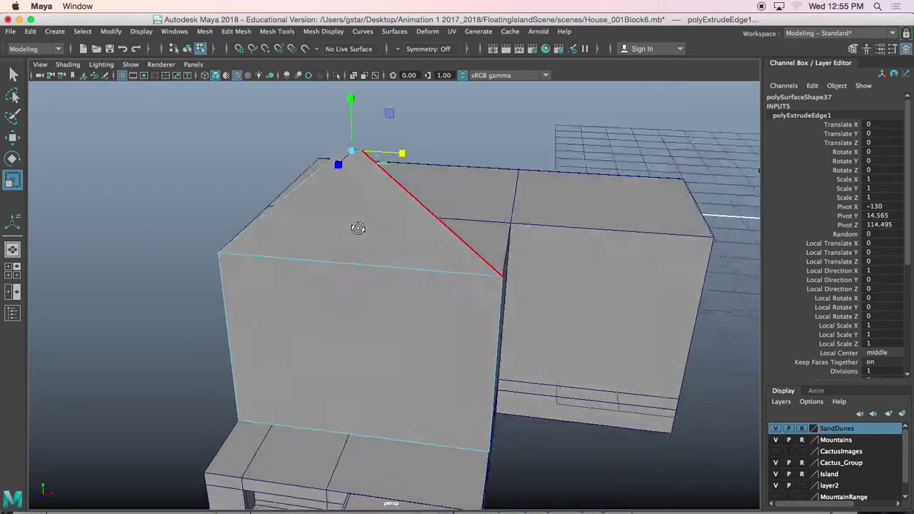
{"action": "middle_click_drag", "start_coordinate": [375, 183], "coordinate": [381, 234], "text": "alt"}
{"action": "scroll", "coordinate": [381, 234], "scroll_direction": "up", "scroll_amount": 5}
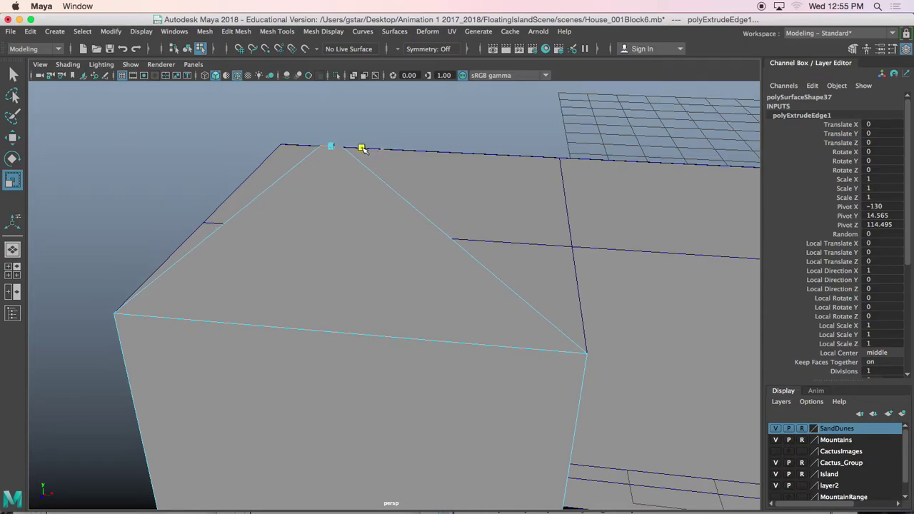
{"action": "key", "text": "w"}
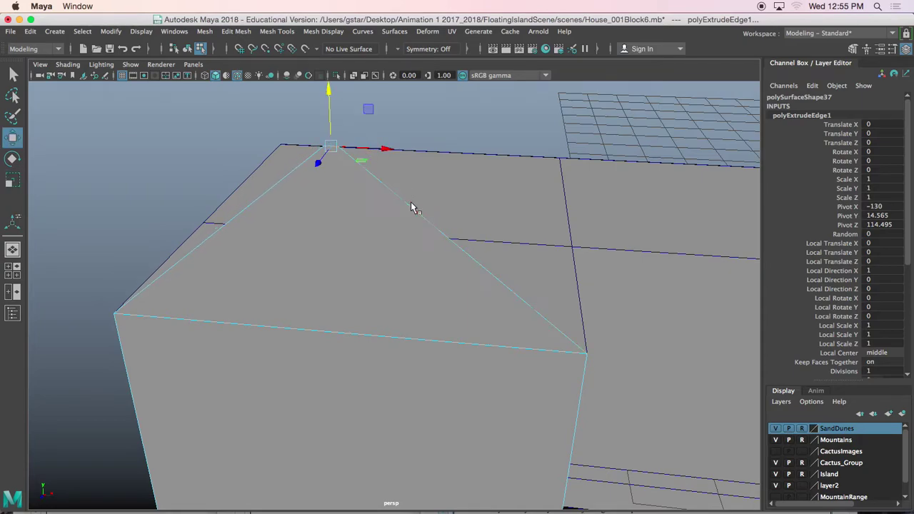
{"action": "scroll", "coordinate": [412, 207], "scroll_direction": "down", "scroll_amount": 5}
{"action": "left_click_drag", "start_coordinate": [412, 214], "coordinate": [406, 254], "text": "alt"}
Step: Extract the rectangular wall face below the gable as its own piece
{"action": "right_click", "coordinate": [422, 173]}
{"action": "scroll", "coordinate": [408, 243], "scroll_direction": "up", "scroll_amount": 6}
{"action": "left_click_drag", "start_coordinate": [391, 185], "coordinate": [393, 216], "text": "alt"}
{"action": "right_click_drag", "start_coordinate": [392, 173], "coordinate": [394, 206]}
{"action": "left_click", "coordinate": [367, 206]}
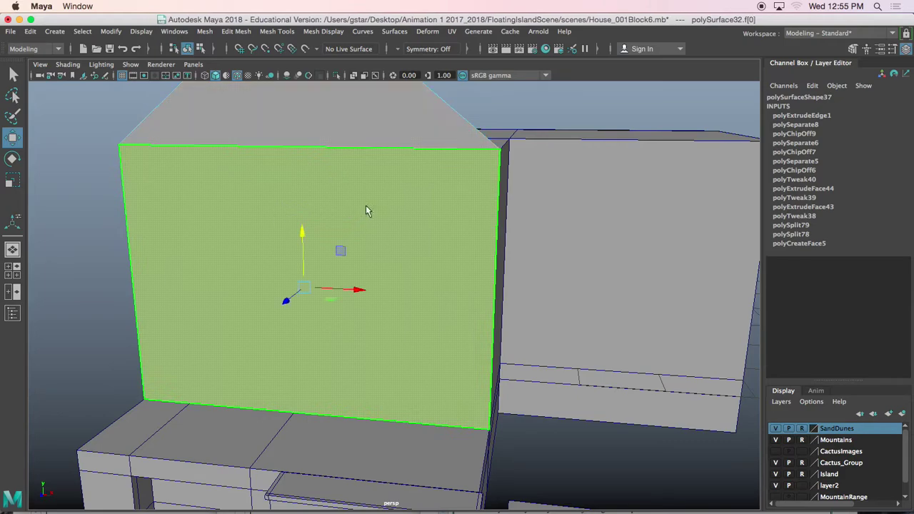
{"action": "left_click_drag", "start_coordinate": [407, 219], "coordinate": [333, 207], "text": "alt"}
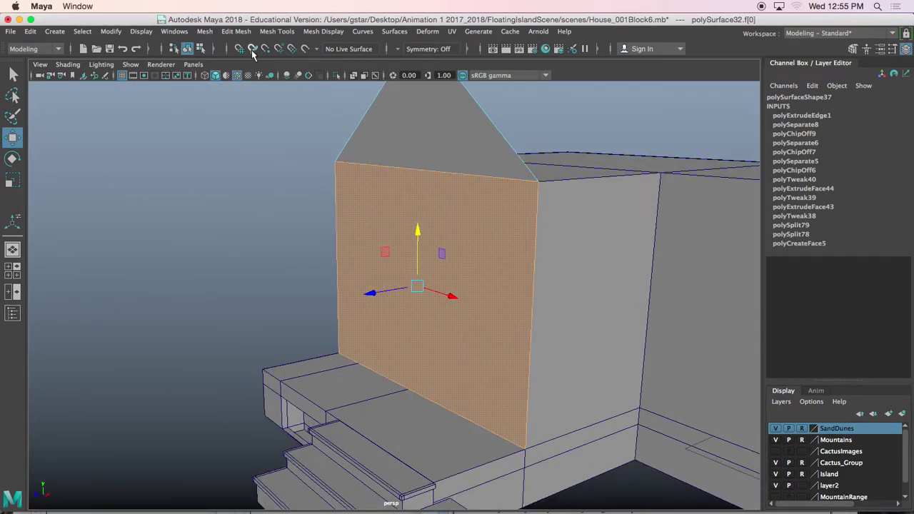
{"action": "left_click", "coordinate": [236, 31]}
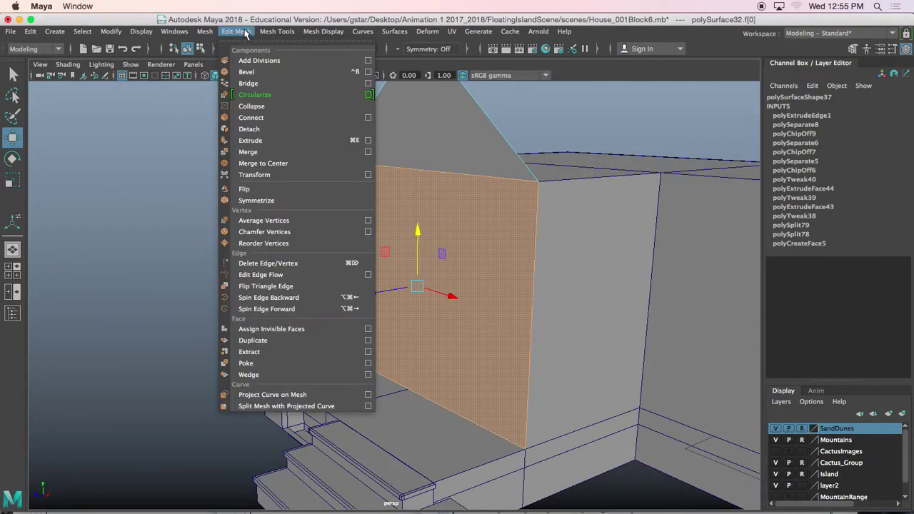
{"action": "left_click", "coordinate": [249, 352]}
Step: Insert two vertical edge loops and one horizontal edge loop in the front wall to outline a doorway
{"action": "right_click_drag", "start_coordinate": [366, 173], "coordinate": [395, 194]}
{"action": "key", "text": "f"}
{"action": "left_click", "coordinate": [278, 32]}
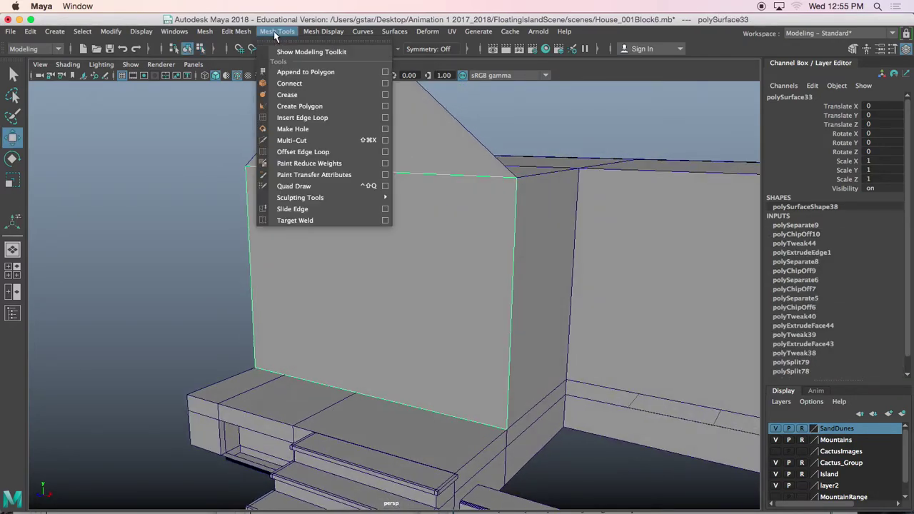
{"action": "left_click", "coordinate": [315, 116]}
{"action": "left_click_drag", "start_coordinate": [394, 197], "coordinate": [425, 172], "text": "alt"}
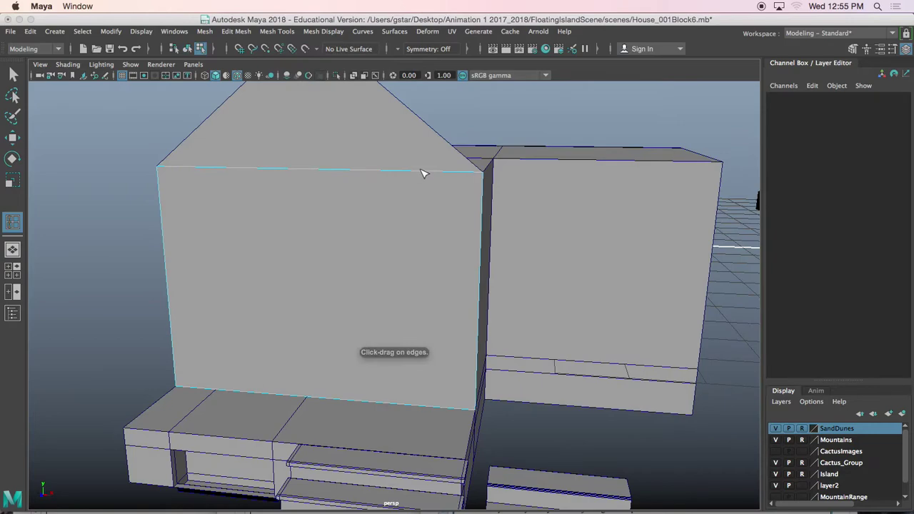
{"action": "left_click", "coordinate": [441, 173]}
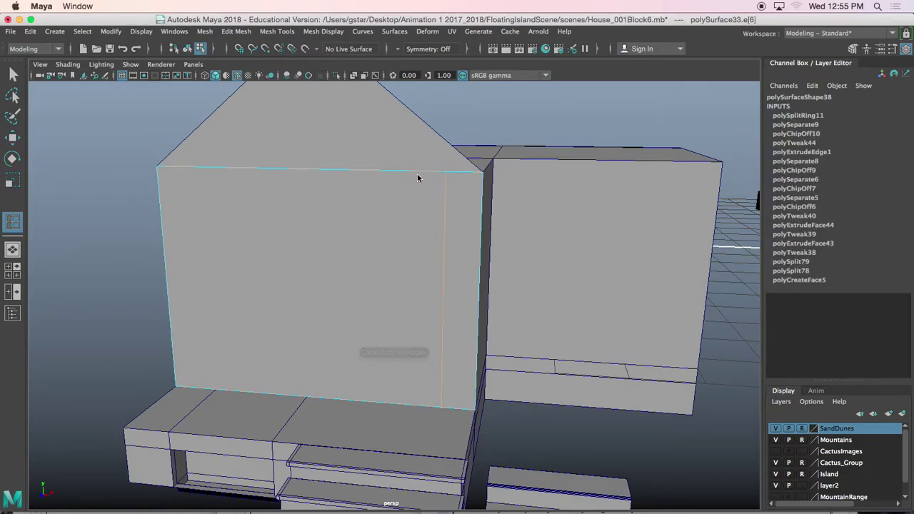
{"action": "left_click", "coordinate": [359, 173]}
{"action": "left_click_drag", "start_coordinate": [359, 173], "coordinate": [398, 225], "text": "alt"}
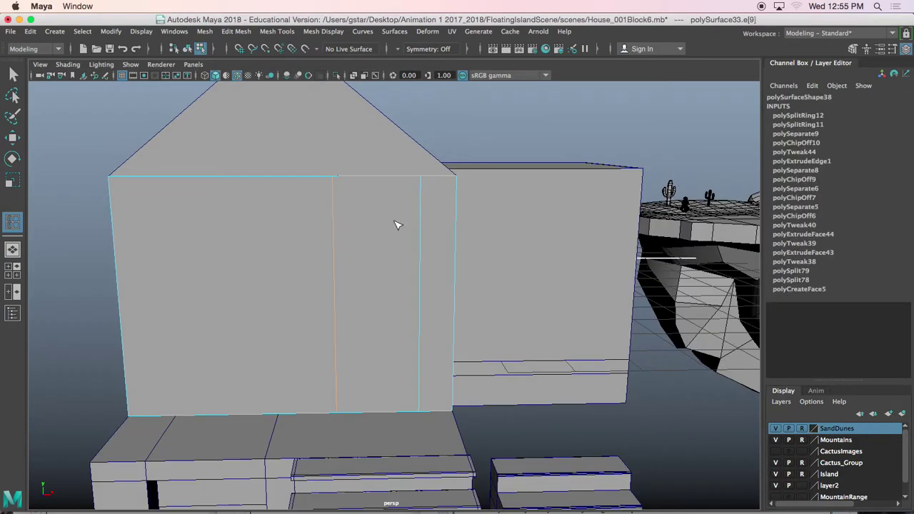
{"action": "left_click", "coordinate": [423, 238]}
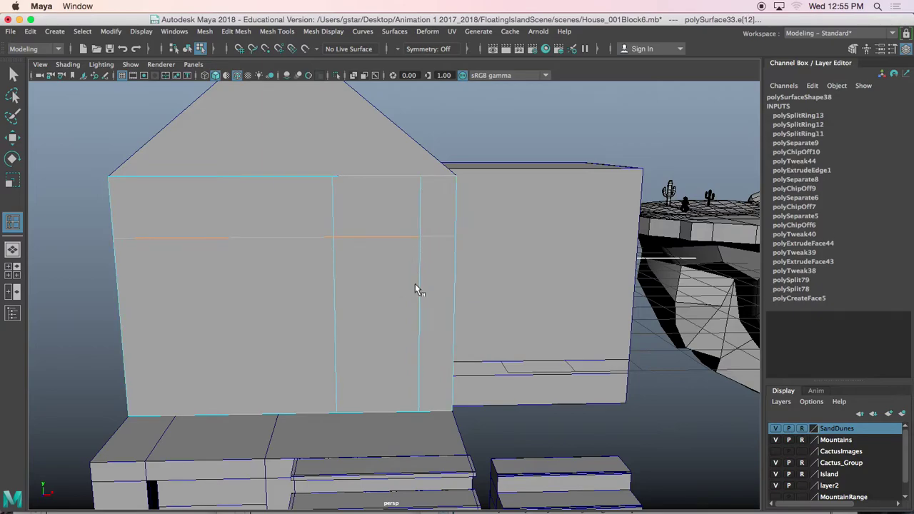
{"action": "key", "text": "w"}
Step: Extrude the doorway face of the front wall and push it slightly inward
{"action": "right_click", "coordinate": [398, 280]}
{"action": "left_click", "coordinate": [384, 220]}
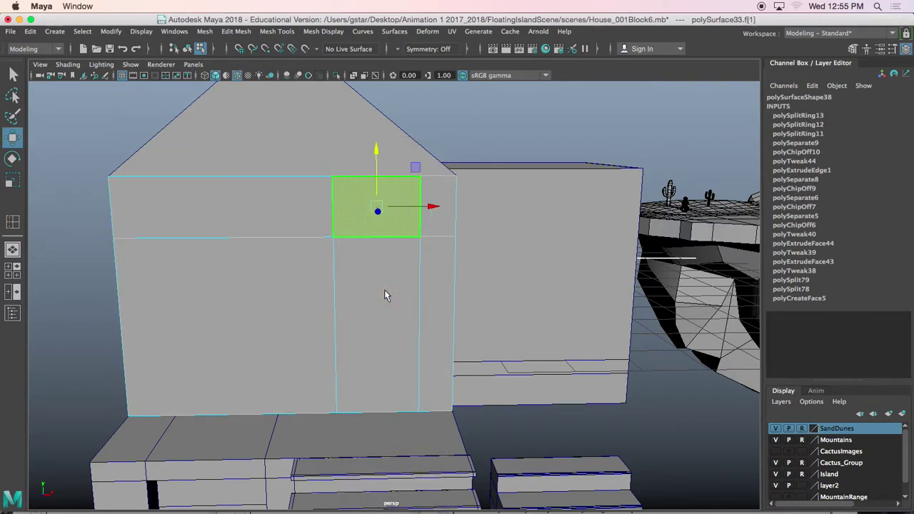
{"action": "left_click_drag", "start_coordinate": [381, 291], "coordinate": [384, 320], "text": "alt"}
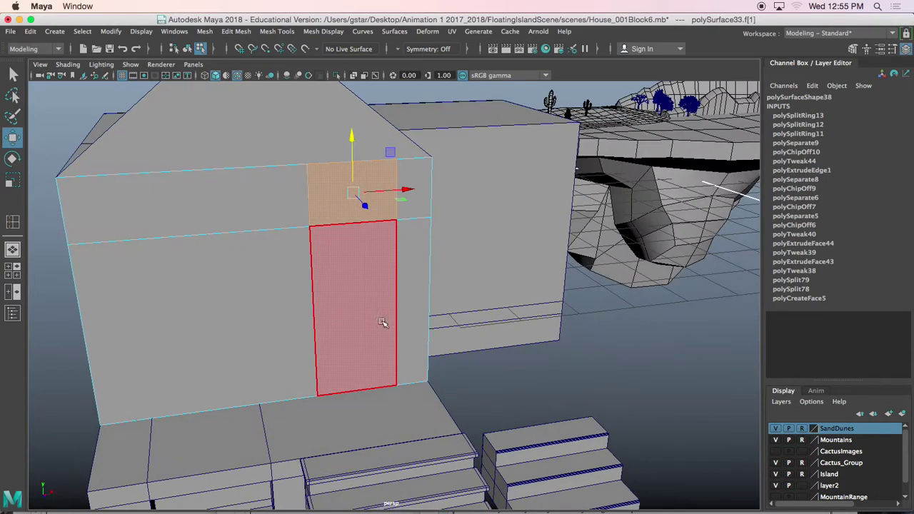
{"action": "left_click", "coordinate": [332, 308]}
{"action": "left_click_drag", "start_coordinate": [332, 308], "coordinate": [350, 347], "text": "alt"}
{"action": "key", "text": "ctrl+e"}
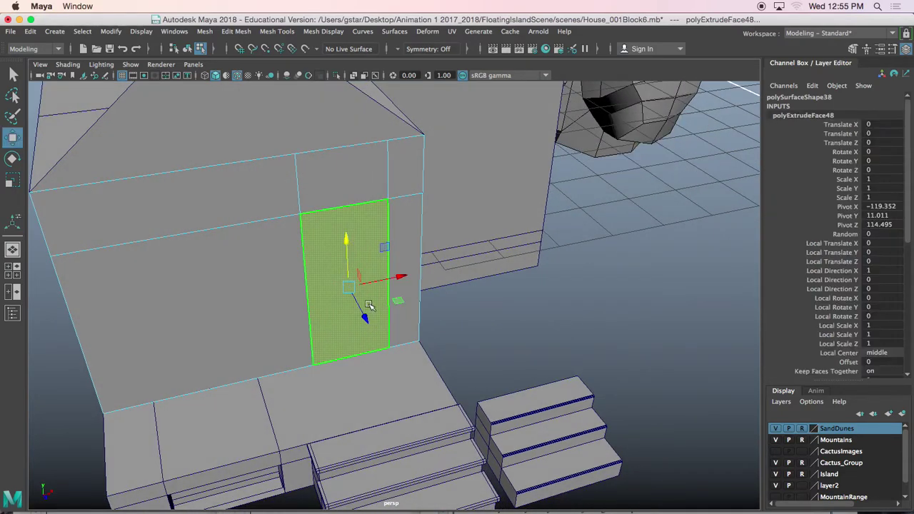
{"action": "left_click_drag", "start_coordinate": [368, 305], "coordinate": [366, 316]}
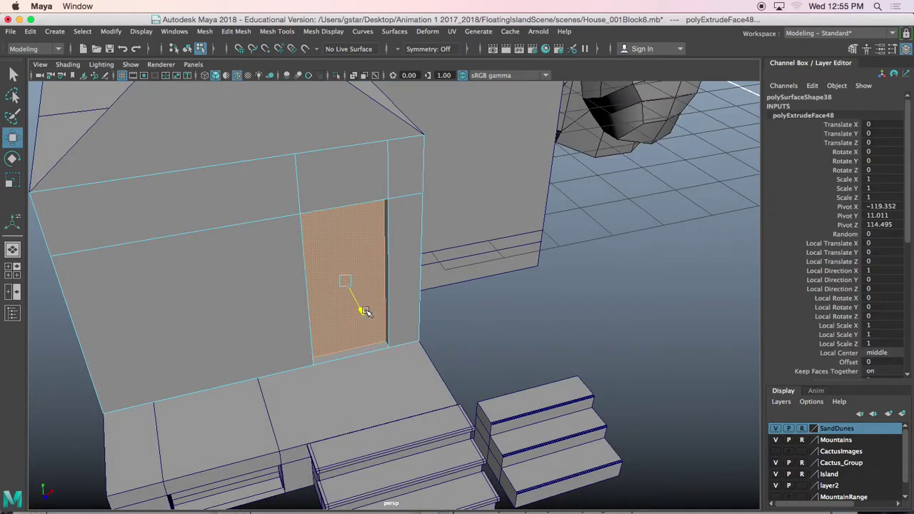
Step: Adjust the recess depth of the extruded doorway face along its depth axis
{"action": "scroll", "coordinate": [365, 310], "scroll_direction": "up", "scroll_amount": 4}
{"action": "left_click_drag", "start_coordinate": [365, 310], "coordinate": [382, 300], "text": "alt"}
{"action": "middle_click_drag", "start_coordinate": [348, 300], "coordinate": [450, 325], "text": "alt"}
{"action": "scroll", "coordinate": [436, 322], "scroll_direction": "up", "scroll_amount": 3}
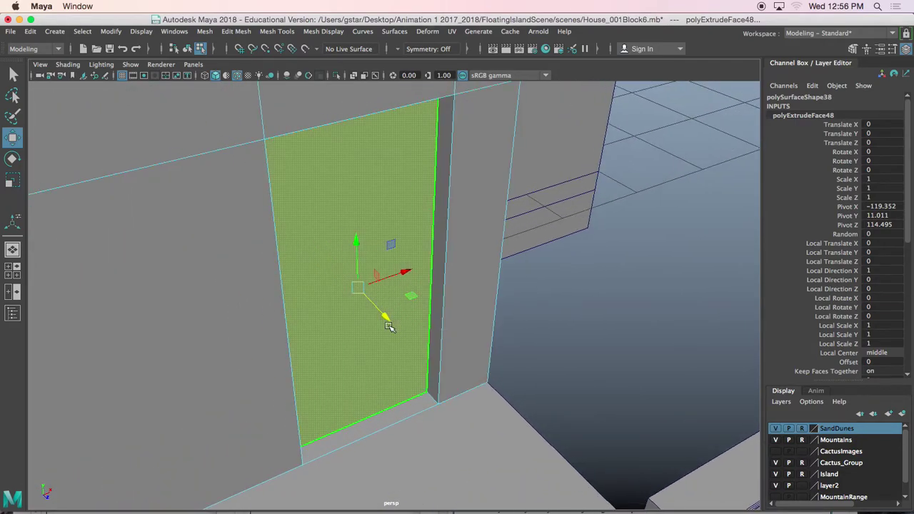
{"action": "left_click_drag", "start_coordinate": [386, 317], "coordinate": [407, 284]}
{"action": "middle_click_drag", "start_coordinate": [407, 284], "coordinate": [388, 261], "text": "alt"}
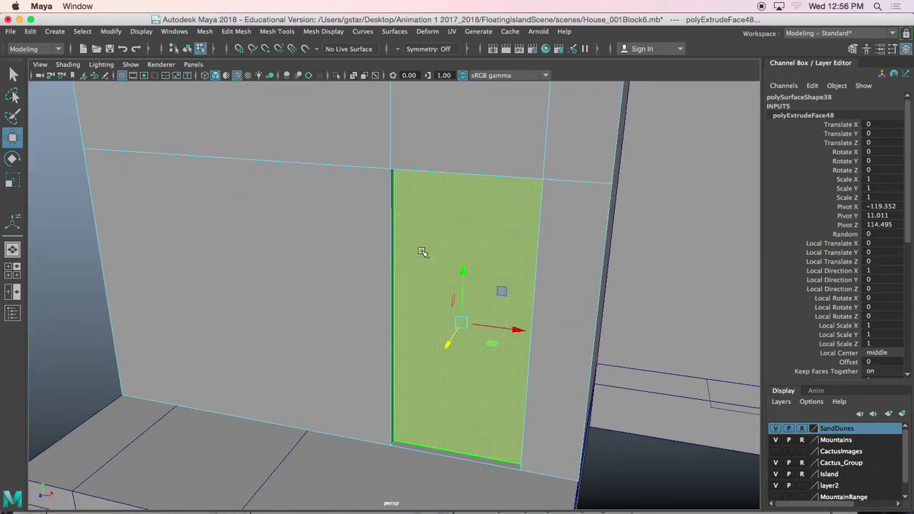
Step: Return to object mode and examine the recessed doorway and surrounding front wall from several angles
{"action": "right_click_drag", "start_coordinate": [423, 250], "coordinate": [461, 162]}
{"action": "scroll", "coordinate": [380, 242], "scroll_direction": "down", "scroll_amount": 3}
{"action": "left_click_drag", "start_coordinate": [379, 241], "coordinate": [363, 220], "text": "alt"}
{"action": "scroll", "coordinate": [389, 257], "scroll_direction": "up", "scroll_amount": 5}
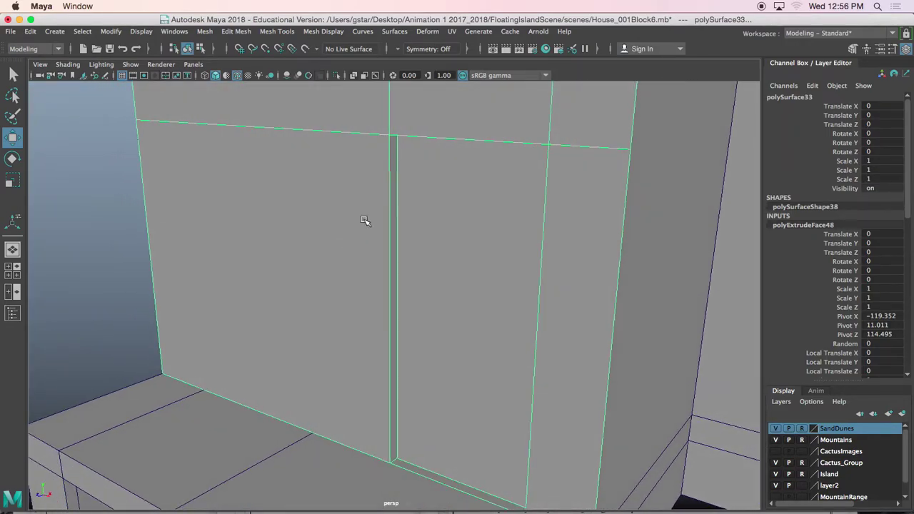
{"action": "scroll", "coordinate": [347, 243], "scroll_direction": "down", "scroll_amount": 3}
{"action": "scroll", "coordinate": [350, 236], "scroll_direction": "up", "scroll_amount": 2}
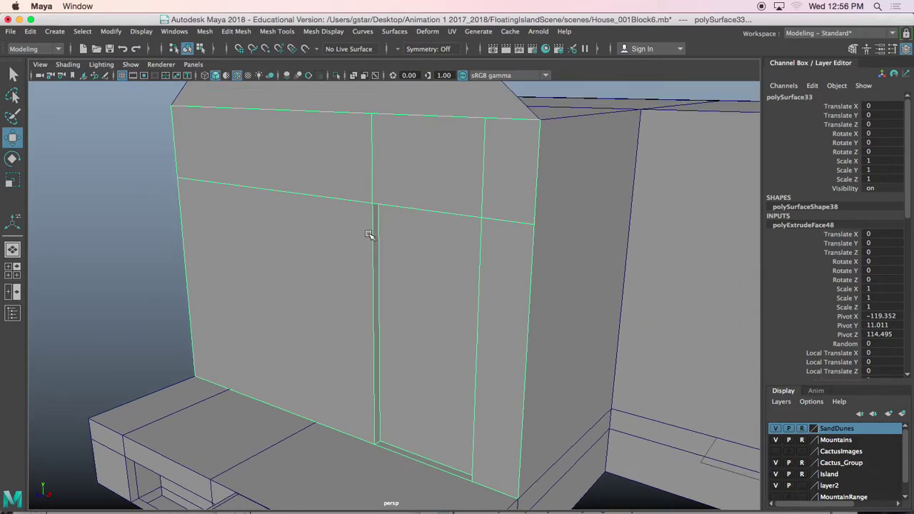
{"action": "left_click_drag", "start_coordinate": [300, 164], "coordinate": [255, 152], "text": "alt"}
{"action": "scroll", "coordinate": [286, 177], "scroll_direction": "up", "scroll_amount": 2}
{"action": "scroll", "coordinate": [313, 192], "scroll_direction": "down", "scroll_amount": 3}
{"action": "mouse_move", "coordinate": [312, 193]}
{"action": "left_mouse_down", "text": "alt"}
{"action": "mouse_move", "coordinate": [284, 195]}
{"action": "mouse_move", "coordinate": [355, 194]}
{"action": "mouse_move", "coordinate": [318, 188]}
{"action": "left_mouse_up", "text": "alt"}
{"action": "scroll", "coordinate": [324, 201], "scroll_direction": "up", "scroll_amount": 3}
{"action": "scroll", "coordinate": [320, 228], "scroll_direction": "up", "scroll_amount": 2}
{"action": "scroll", "coordinate": [322, 229], "scroll_direction": "up", "scroll_amount": 2}
{"action": "left_click_drag", "start_coordinate": [292, 217], "coordinate": [201, 209], "text": "alt"}
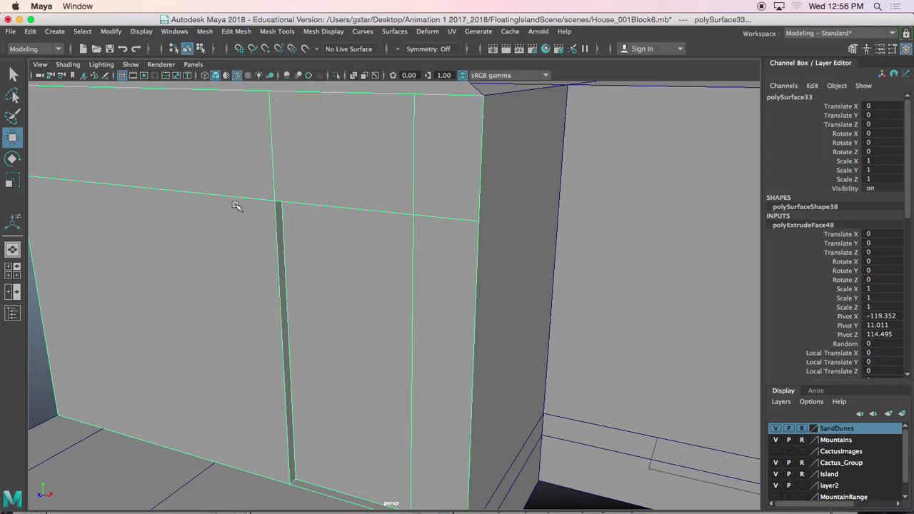
{"action": "left_click_drag", "start_coordinate": [264, 212], "coordinate": [215, 186], "text": "alt"}
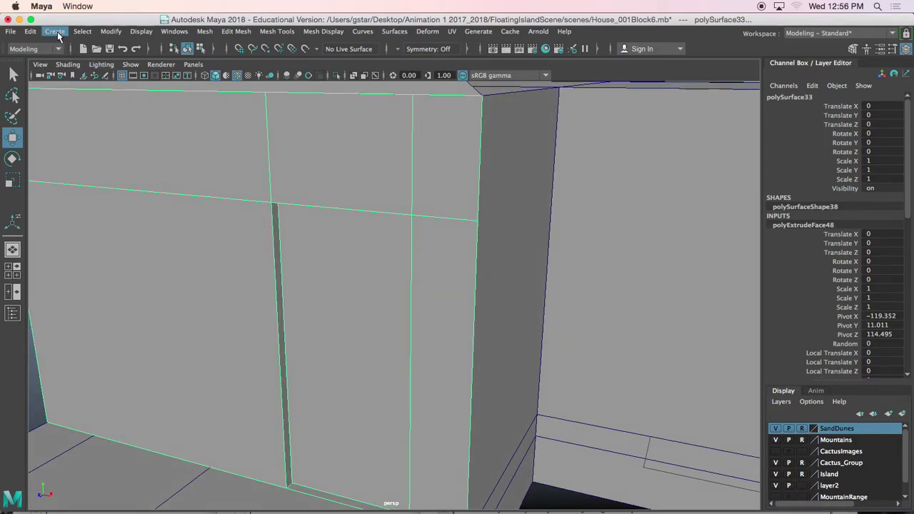
Step: In the front view, draw a polygon cube about 11.3 wide, 0.77 high and 1.19 deep across the doorway's top edge
{"action": "left_click", "coordinate": [58, 34]}
{"action": "mouse_move", "coordinate": [108, 71]}
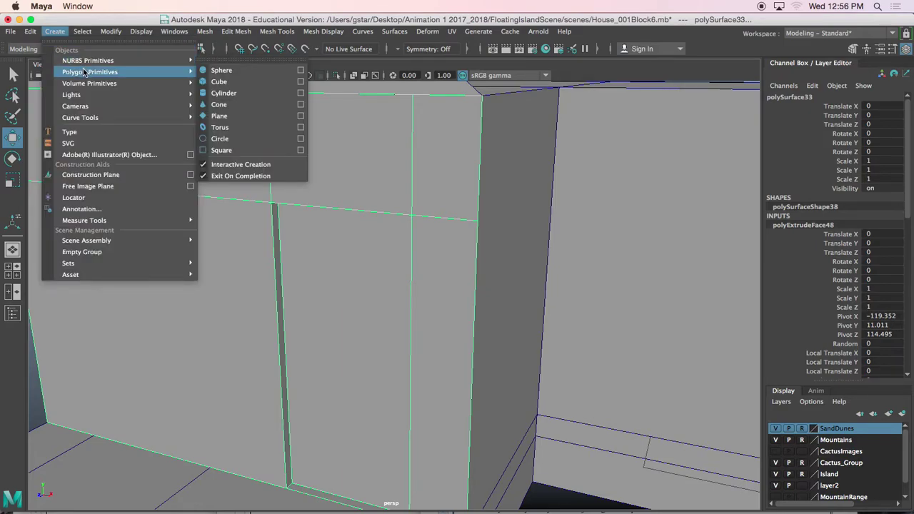
{"action": "left_click", "coordinate": [245, 94]}
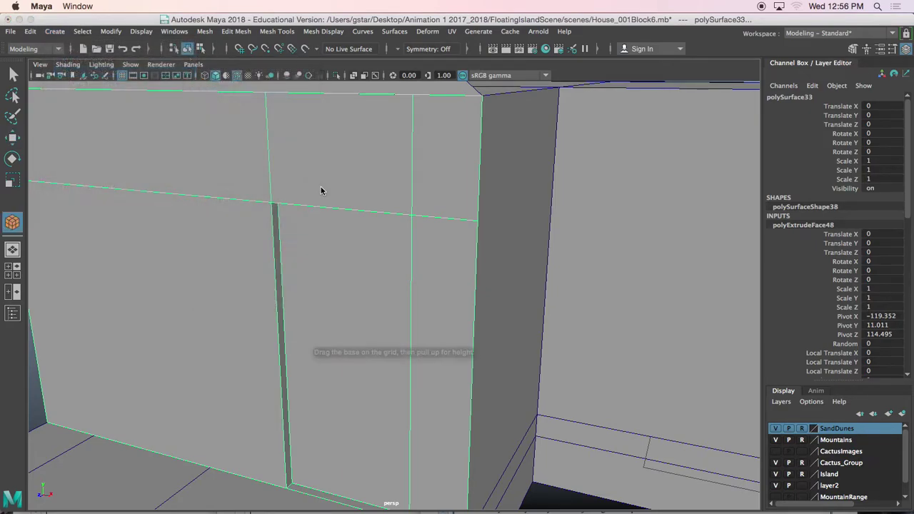
{"action": "scroll", "coordinate": [321, 214], "scroll_direction": "down", "scroll_amount": 3}
{"action": "key", "text": "space"}
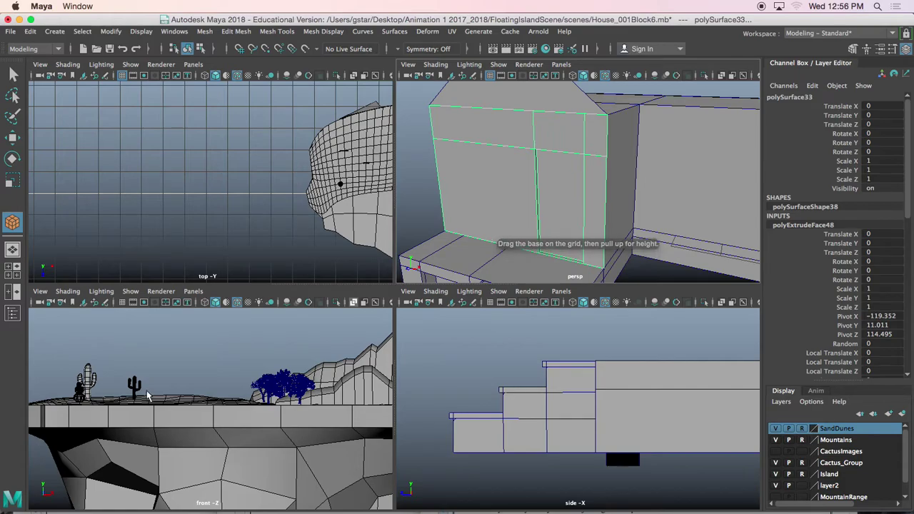
{"action": "key", "text": "space"}
{"action": "scroll", "coordinate": [372, 344], "scroll_direction": "up", "scroll_amount": 3}
{"action": "middle_click_drag", "start_coordinate": [132, 327], "coordinate": [407, 346], "text": "alt"}
{"action": "scroll", "coordinate": [400, 348], "scroll_direction": "up", "scroll_amount": 3}
{"action": "middle_click_drag", "start_coordinate": [210, 325], "coordinate": [281, 331], "text": "alt"}
{"action": "scroll", "coordinate": [345, 319], "scroll_direction": "up", "scroll_amount": 4}
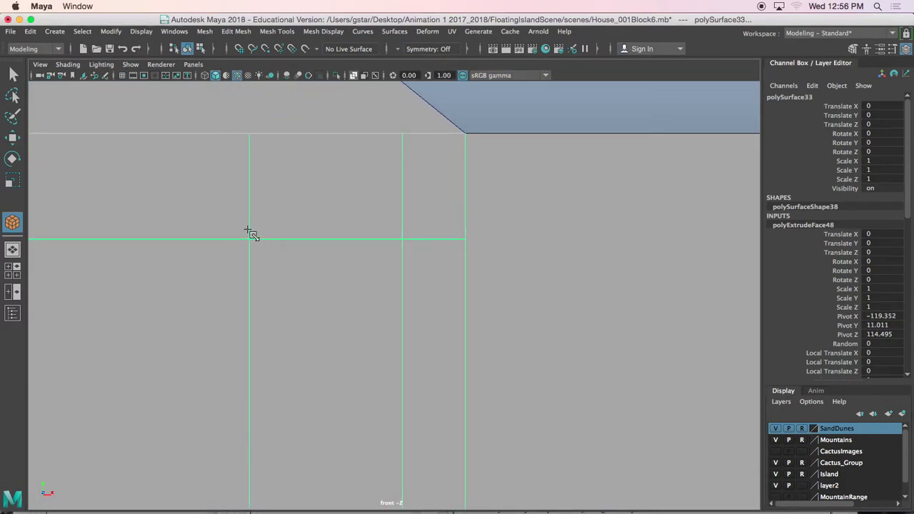
{"action": "left_click", "coordinate": [245, 226]}
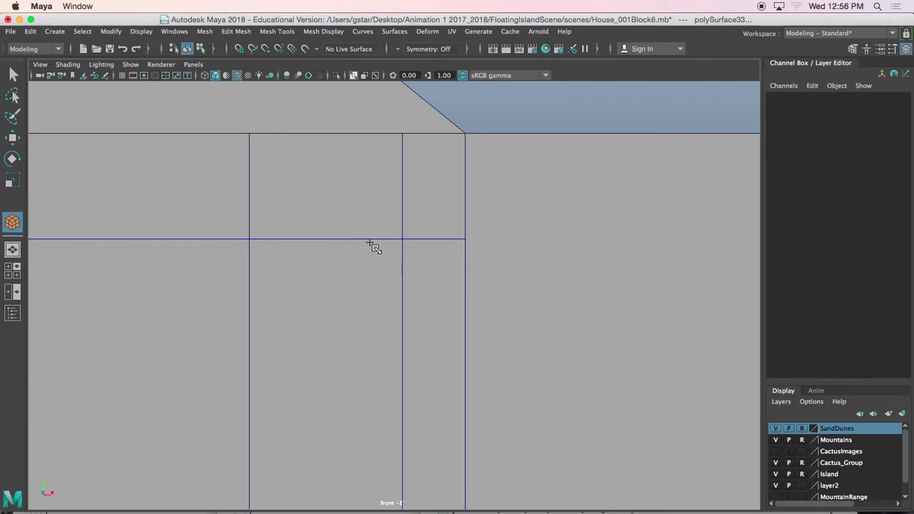
{"action": "left_click_drag", "start_coordinate": [411, 239], "coordinate": [411, 227]}
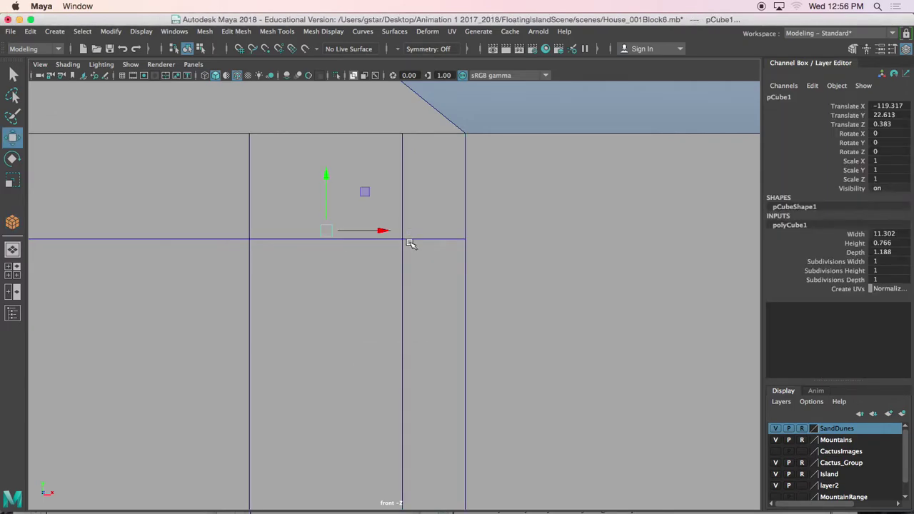
Step: Raise the new trim cube slightly above the doorway's top edge and bring it forward to the house's front wall
{"action": "key", "text": "4"}
{"action": "left_click_drag", "start_coordinate": [333, 191], "coordinate": [327, 175]}
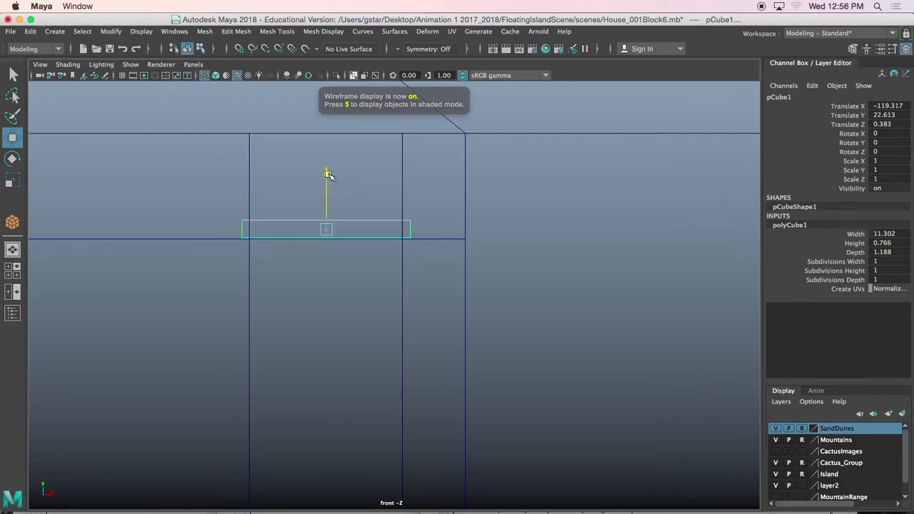
{"action": "key", "text": "space"}
{"action": "scroll", "coordinate": [578, 178], "scroll_direction": "down", "scroll_amount": 5}
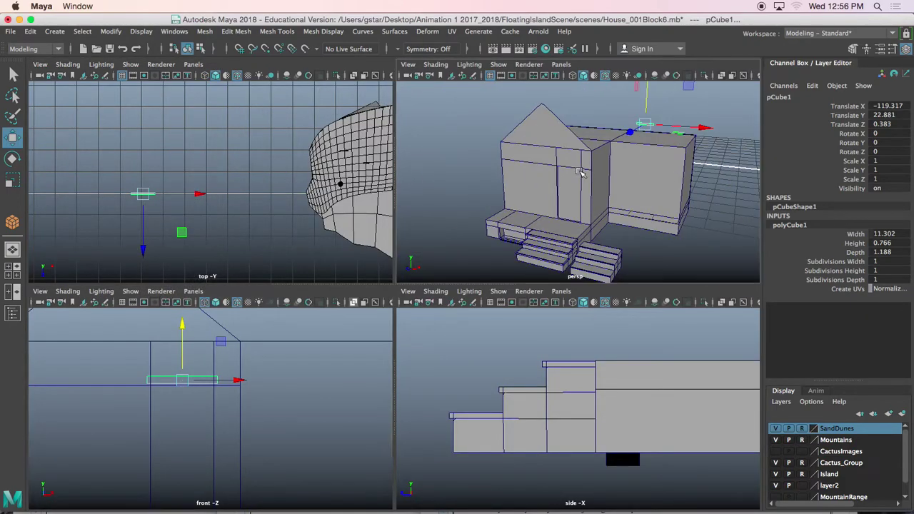
{"action": "left_click_drag", "start_coordinate": [634, 126], "coordinate": [543, 193]}
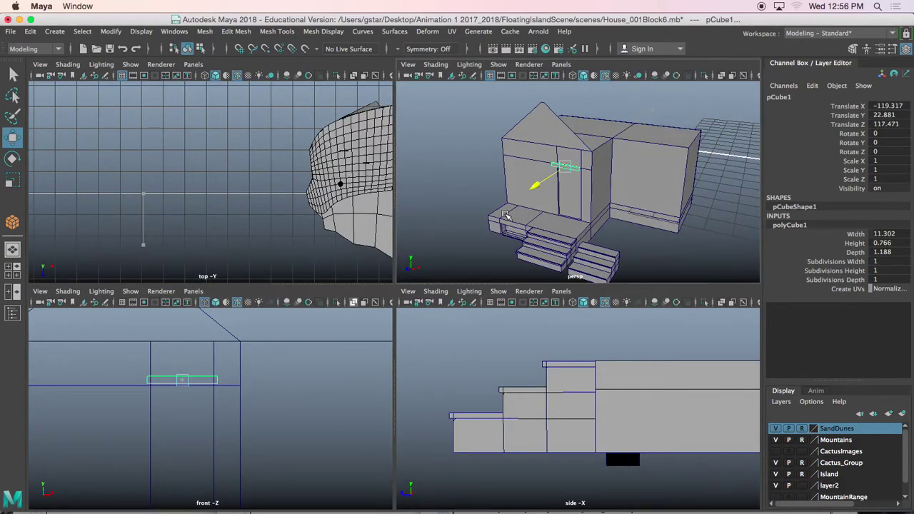
Step: In the shaded front view, reposition the cube so its lower edge rests along the doorway's top edge, centred over the opening
{"action": "key", "text": "space"}
{"action": "key", "text": "5"}
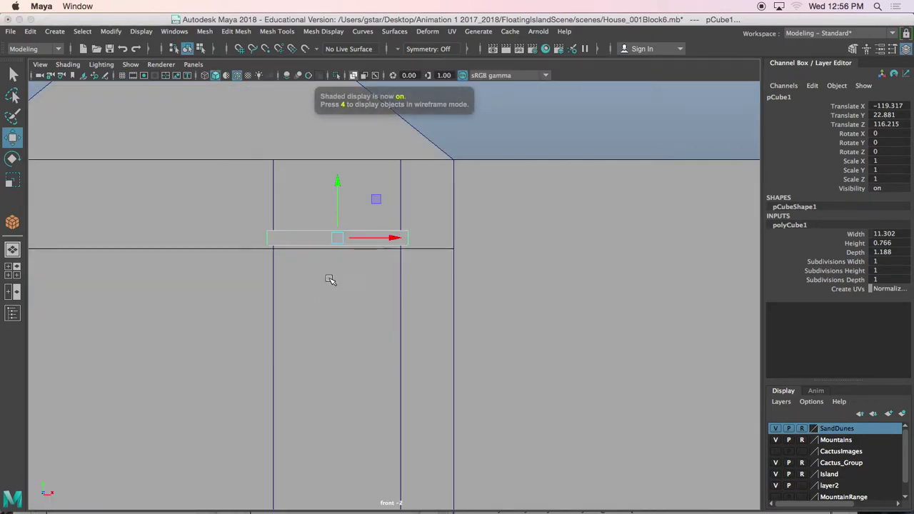
{"action": "left_click_drag", "start_coordinate": [342, 177], "coordinate": [340, 183]}
{"action": "scroll", "coordinate": [340, 215], "scroll_direction": "up", "scroll_amount": 5}
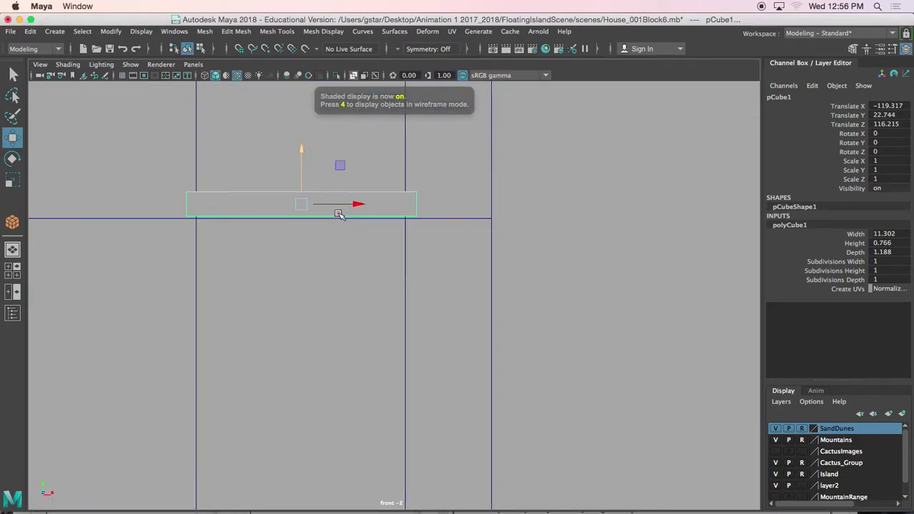
{"action": "left_click_drag", "start_coordinate": [303, 207], "coordinate": [302, 229]}
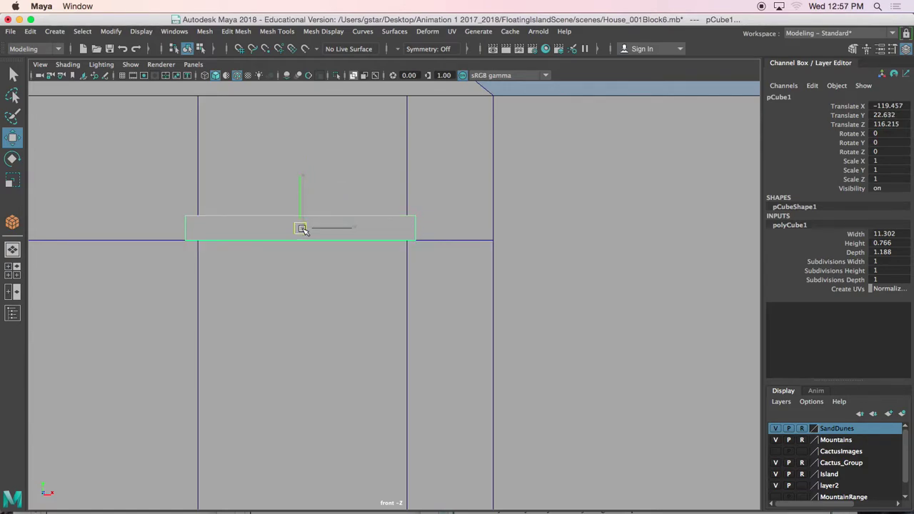
Step: Align the cube's end vertices with the doorway's side edges
{"action": "middle_click_drag", "start_coordinate": [270, 227], "coordinate": [324, 227], "text": "alt"}
{"action": "scroll", "coordinate": [360, 228], "scroll_direction": "up", "scroll_amount": 3}
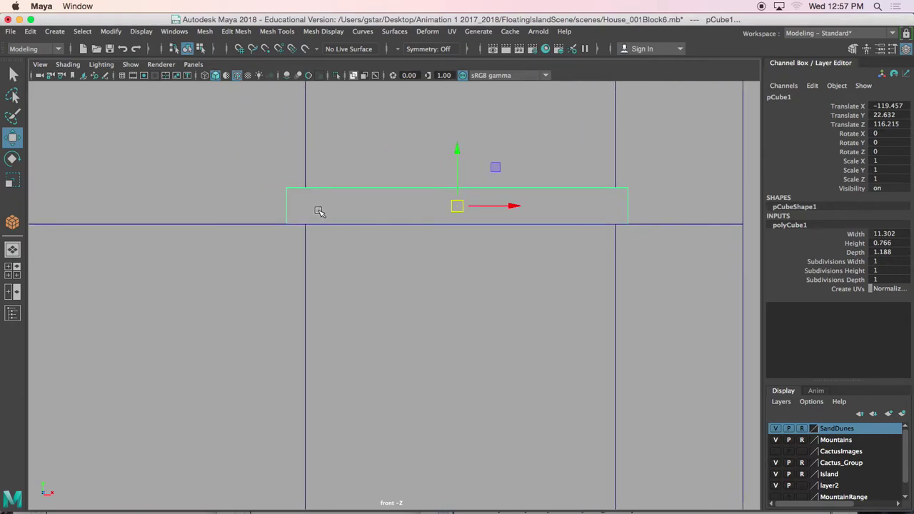
{"action": "right_click_drag", "start_coordinate": [306, 174], "coordinate": [258, 166]}
{"action": "left_click_drag", "start_coordinate": [263, 168], "coordinate": [305, 225]}
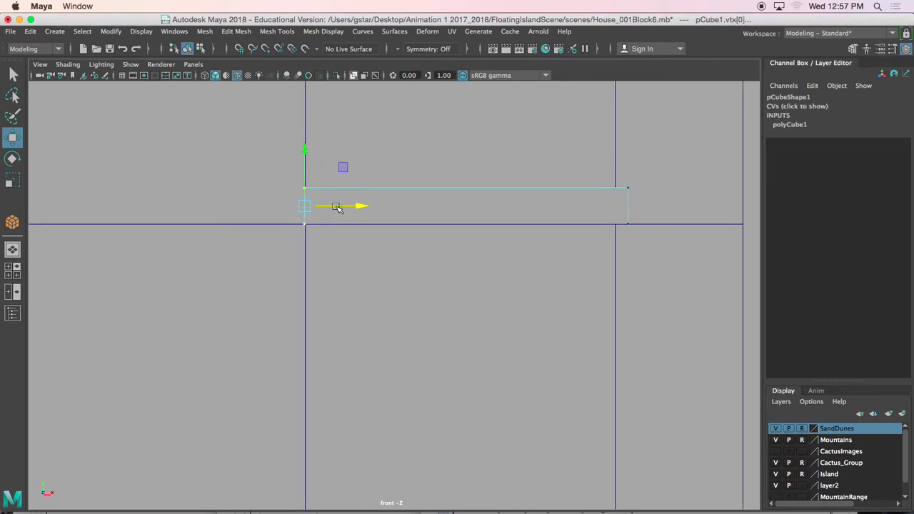
{"action": "left_click_drag", "start_coordinate": [658, 247], "coordinate": [658, 247]}
Step: Return the cube to object mode and push it back against the front wall, to about 114.91 in Z
{"action": "key", "text": "space"}
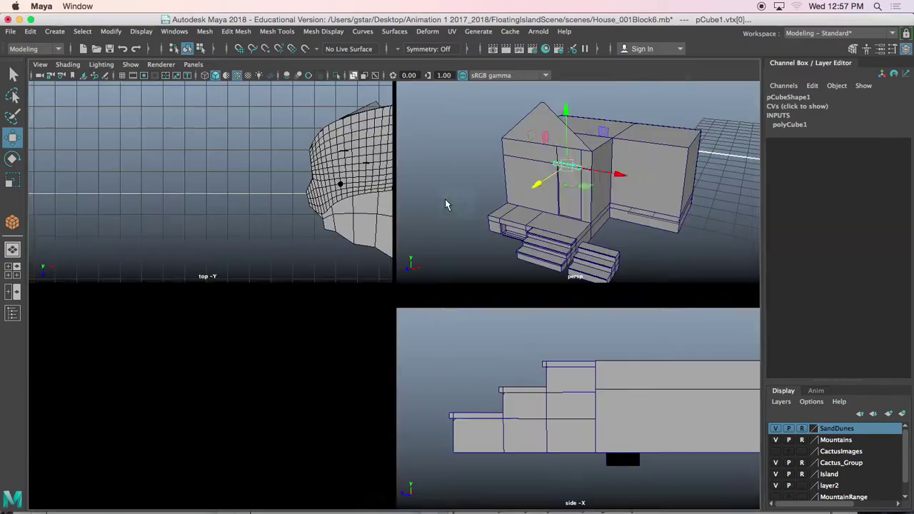
{"action": "key", "text": "space"}
{"action": "scroll", "coordinate": [474, 214], "scroll_direction": "up", "scroll_amount": 5}
{"action": "left_click_drag", "start_coordinate": [470, 220], "coordinate": [435, 229], "text": "alt"}
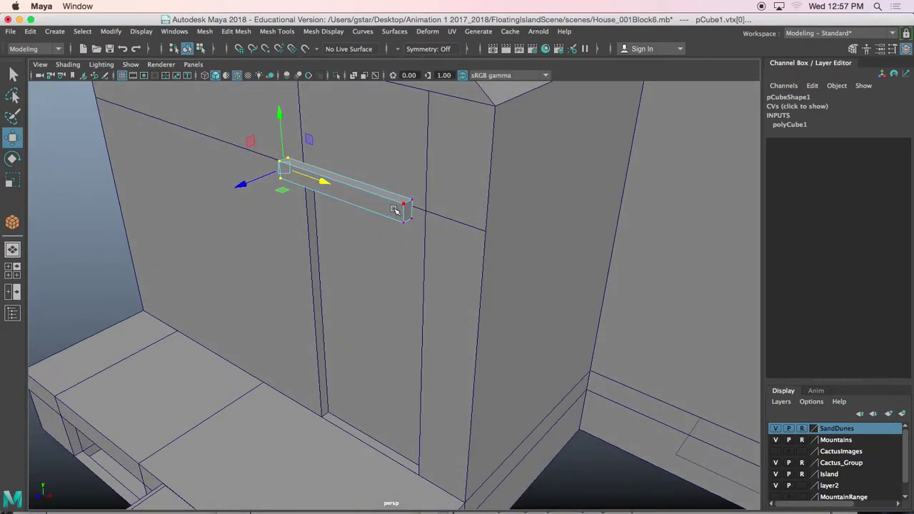
{"action": "right_click_drag", "start_coordinate": [398, 213], "coordinate": [425, 162]}
{"action": "scroll", "coordinate": [382, 214], "scroll_direction": "up", "scroll_amount": 4}
{"action": "middle_click_drag", "start_coordinate": [379, 216], "coordinate": [377, 257], "text": "alt"}
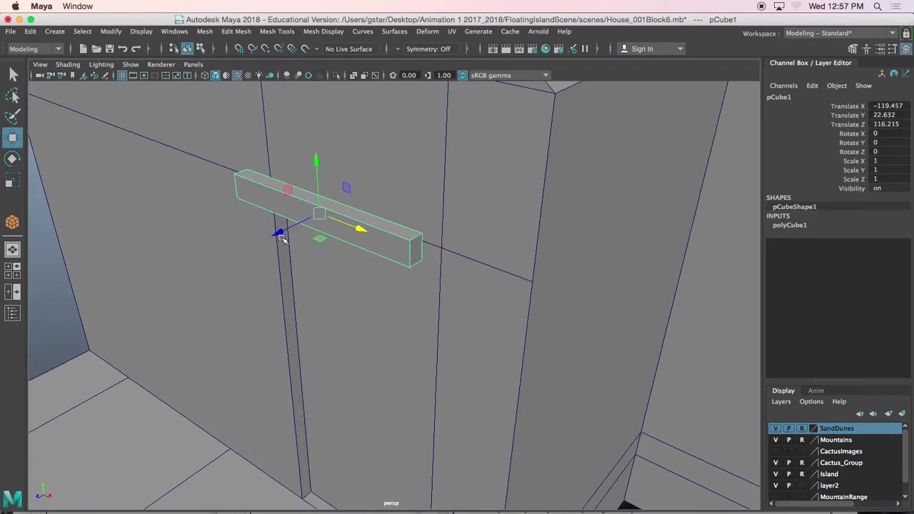
{"action": "left_click_drag", "start_coordinate": [280, 236], "coordinate": [306, 227]}
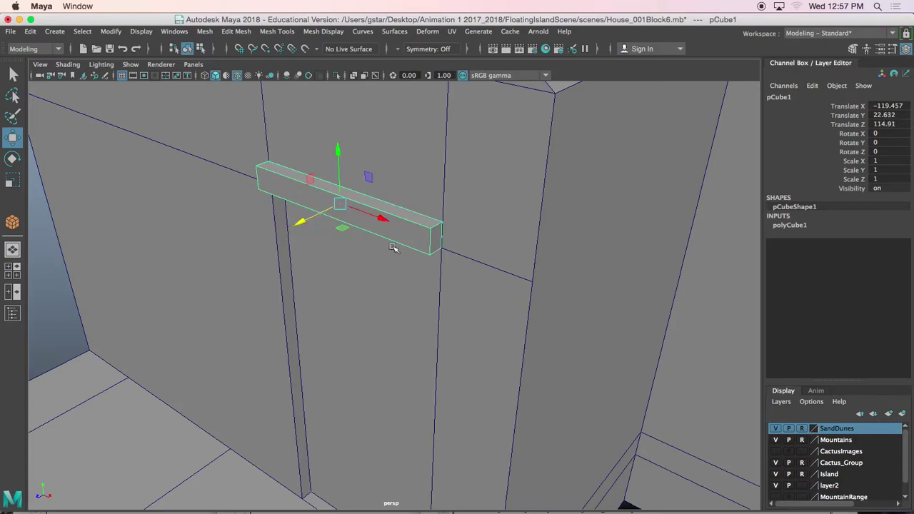
Step: Select both end faces of the trim cube and extrude them outward past the doorway's sides
{"action": "right_click_drag", "start_coordinate": [424, 243], "coordinate": [439, 206]}
{"action": "left_click", "coordinate": [442, 245]}
{"action": "left_click_drag", "start_coordinate": [292, 232], "coordinate": [337, 277], "text": "alt"}
{"action": "left_click", "coordinate": [191, 322], "text": "shift"}
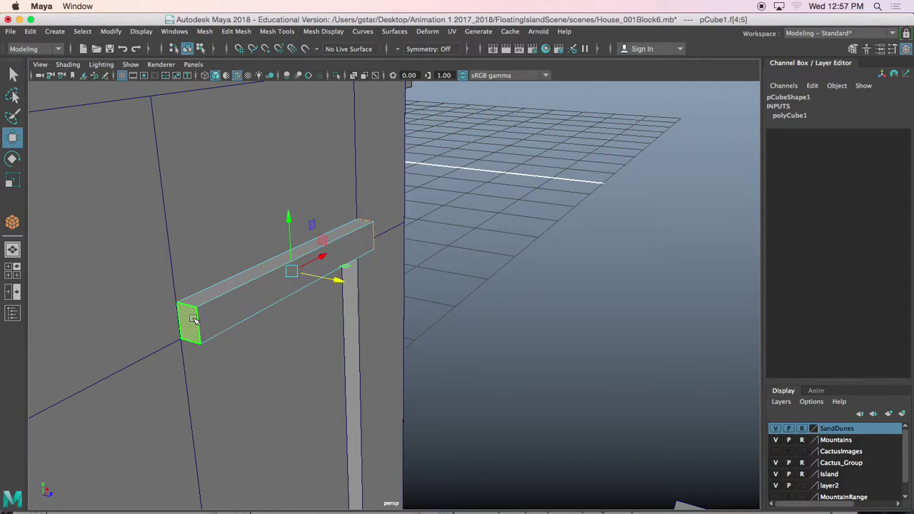
{"action": "left_click_drag", "start_coordinate": [192, 321], "coordinate": [225, 333], "text": "alt"}
{"action": "key", "text": "ctrl+e"}
{"action": "left_click_drag", "start_coordinate": [291, 322], "coordinate": [482, 236], "text": "alt"}
{"action": "left_click_drag", "start_coordinate": [444, 289], "coordinate": [288, 298], "text": "alt"}
{"action": "scroll", "coordinate": [439, 268], "scroll_direction": "up", "scroll_amount": 4}
Step: Extrude the bottom faces at both ends of the header down to the porch floor to form the side trim
{"action": "key", "text": "q"}
{"action": "left_click_drag", "start_coordinate": [107, 255], "coordinate": [277, 286], "text": "alt"}
{"action": "scroll", "coordinate": [350, 277], "scroll_direction": "down", "scroll_amount": 3}
{"action": "left_click_drag", "start_coordinate": [351, 277], "coordinate": [344, 306], "text": "alt"}
{"action": "left_click_drag", "start_coordinate": [378, 223], "coordinate": [376, 395]}
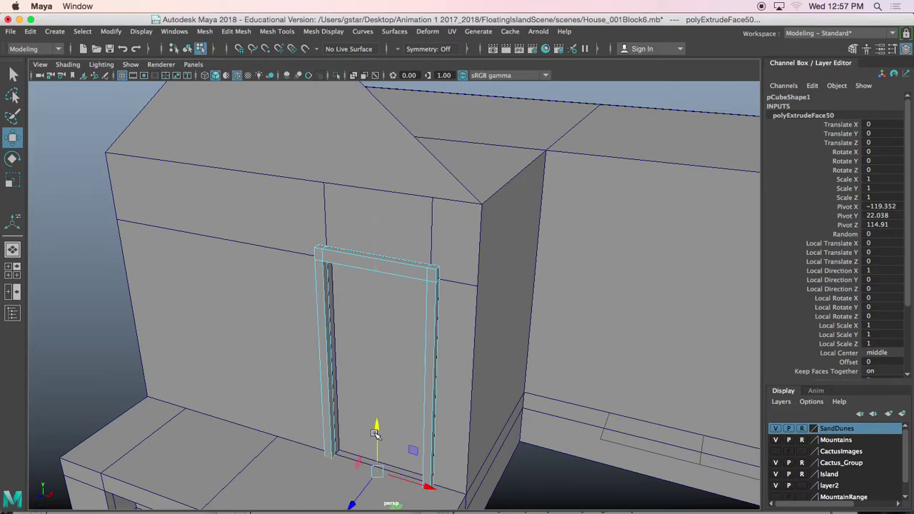
{"action": "left_click_drag", "start_coordinate": [376, 433], "coordinate": [464, 203], "text": "alt"}
{"action": "left_click", "coordinate": [453, 265]}
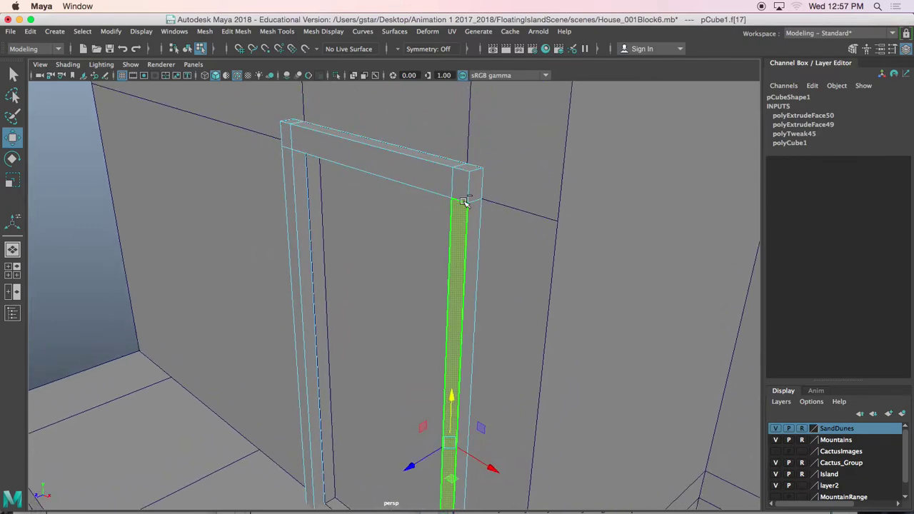
{"action": "left_click", "coordinate": [439, 180], "text": "shift"}
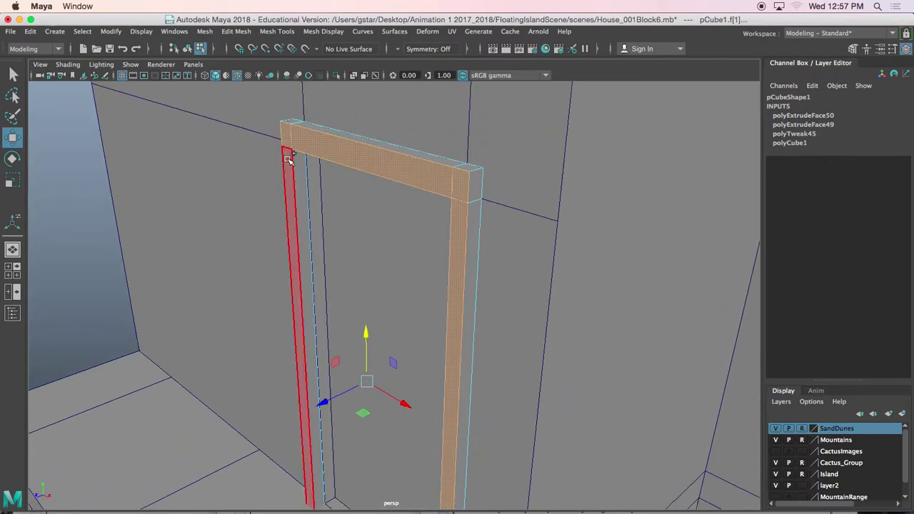
{"action": "left_click", "coordinate": [288, 158], "text": "shift"}
{"action": "left_click_drag", "start_coordinate": [288, 159], "coordinate": [442, 299], "text": "alt"}
{"action": "left_click_drag", "start_coordinate": [325, 256], "coordinate": [383, 247], "text": "alt"}
Step: In edge mode, select the outer front edges of the door trim along its sides and top
{"action": "right_click_drag", "start_coordinate": [383, 247], "coordinate": [343, 143]}
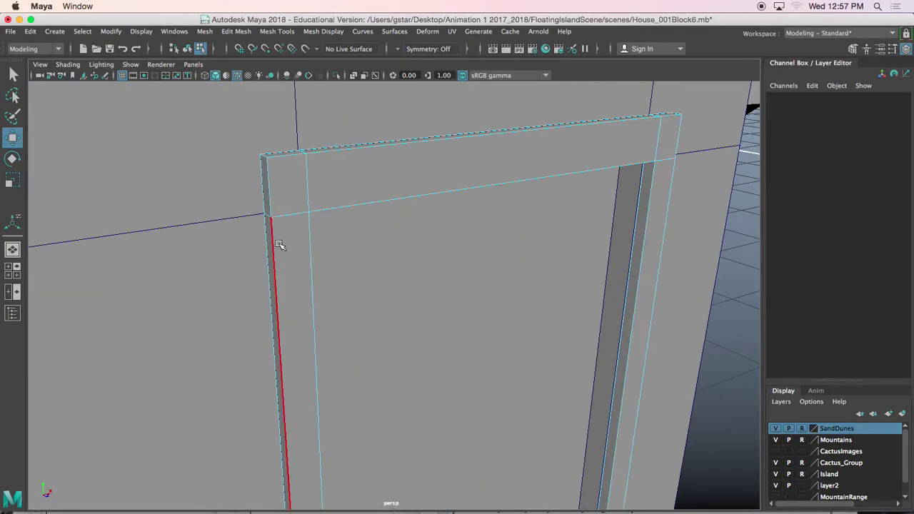
{"action": "left_click", "coordinate": [277, 247]}
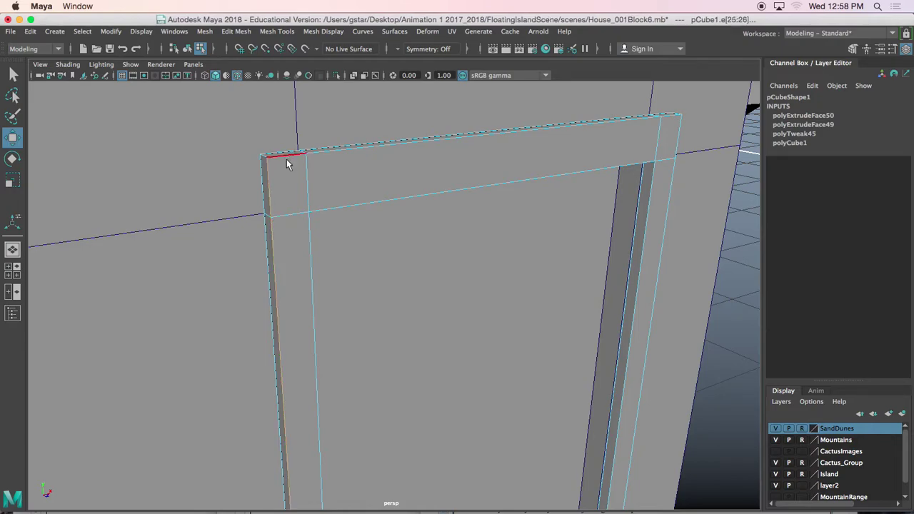
{"action": "left_click", "coordinate": [343, 150], "text": "shift"}
{"action": "left_click_drag", "start_coordinate": [443, 170], "coordinate": [424, 204], "text": "alt"}
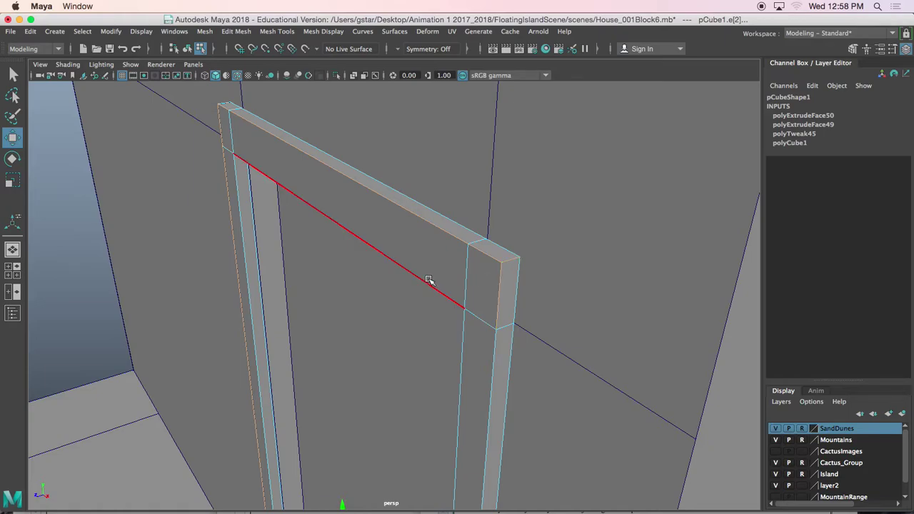
{"action": "mouse_move", "coordinate": [429, 280]}
{"action": "left_mouse_down", "text": "alt"}
{"action": "mouse_move", "coordinate": [551, 282]}
{"action": "mouse_move", "coordinate": [421, 265]}
{"action": "left_mouse_up", "text": "alt"}
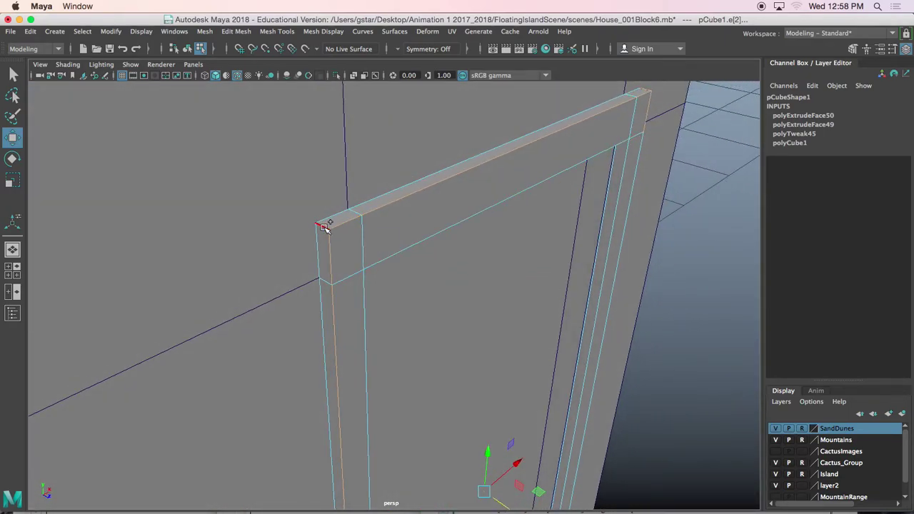
{"action": "left_click_drag", "start_coordinate": [325, 227], "coordinate": [241, 205], "text": "alt"}
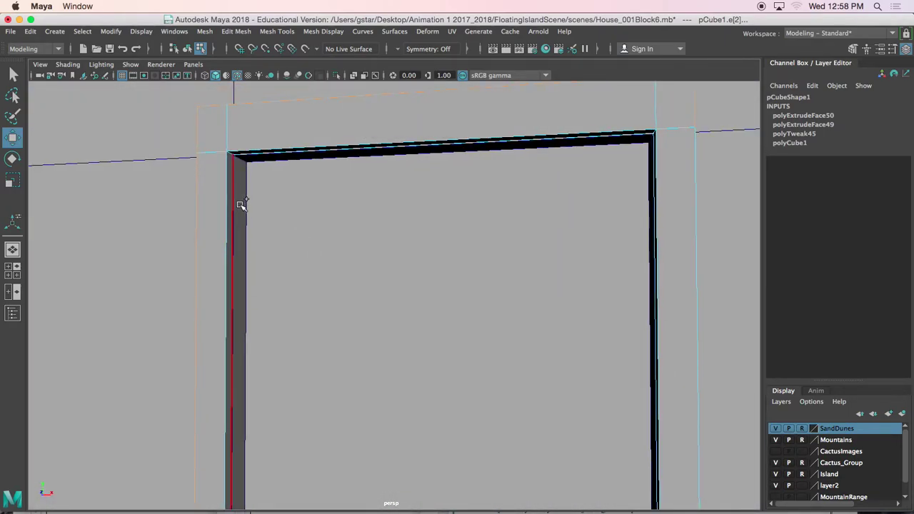
Step: Add the inner front edges around the door opening to the edge selection
{"action": "left_click", "coordinate": [232, 200], "text": "shift"}
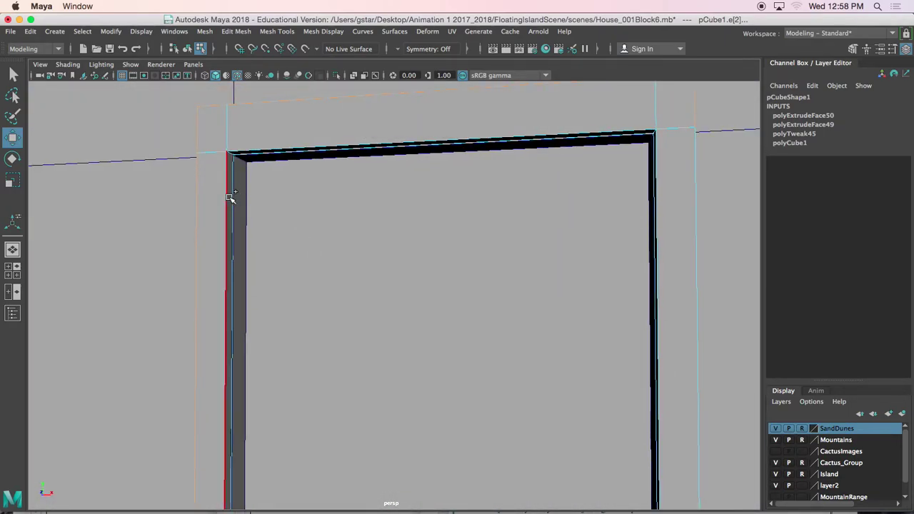
{"action": "left_click", "coordinate": [260, 151], "text": "shift"}
{"action": "middle_click_drag", "start_coordinate": [414, 211], "coordinate": [357, 220], "text": "alt"}
{"action": "left_click_drag", "start_coordinate": [359, 220], "coordinate": [385, 220], "text": "alt"}
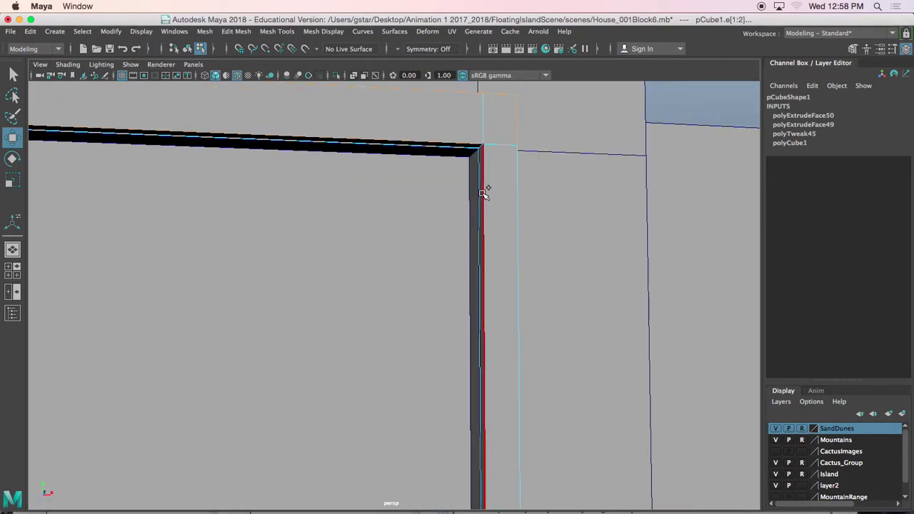
{"action": "left_click_drag", "start_coordinate": [530, 196], "coordinate": [393, 191], "text": "alt"}
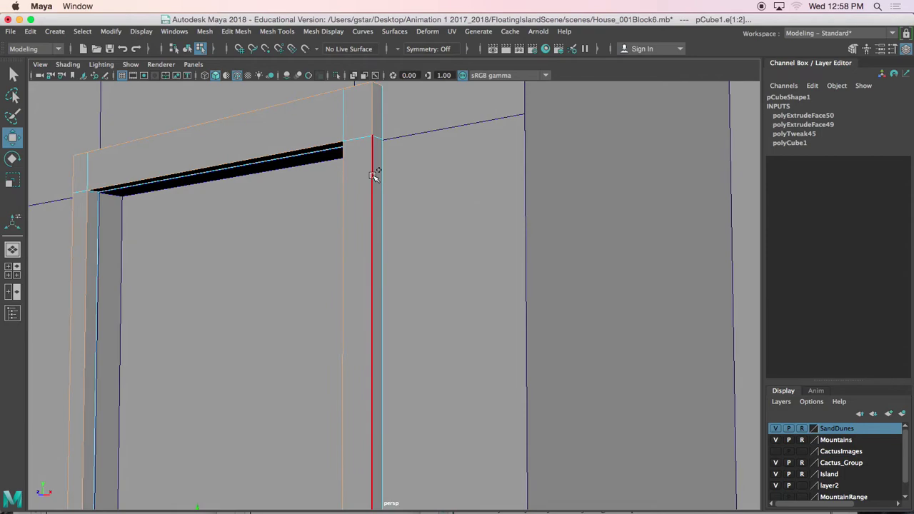
{"action": "left_click_drag", "start_coordinate": [339, 169], "coordinate": [407, 159], "text": "alt"}
{"action": "middle_click_drag", "start_coordinate": [406, 159], "coordinate": [378, 214], "text": "alt"}
{"action": "right_click_drag", "start_coordinate": [378, 214], "coordinate": [435, 224], "text": "alt"}
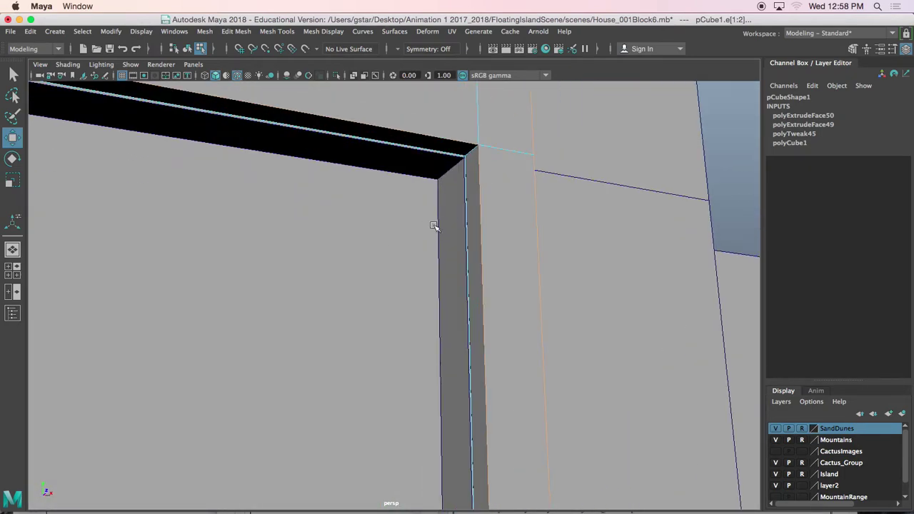
{"action": "left_click_drag", "start_coordinate": [435, 224], "coordinate": [488, 189], "text": "alt"}
{"action": "left_click_drag", "start_coordinate": [503, 157], "coordinate": [529, 203], "text": "alt"}
{"action": "middle_click_drag", "start_coordinate": [529, 203], "coordinate": [702, 213], "text": "alt"}
{"action": "left_click_drag", "start_coordinate": [536, 227], "coordinate": [391, 241], "text": "alt"}
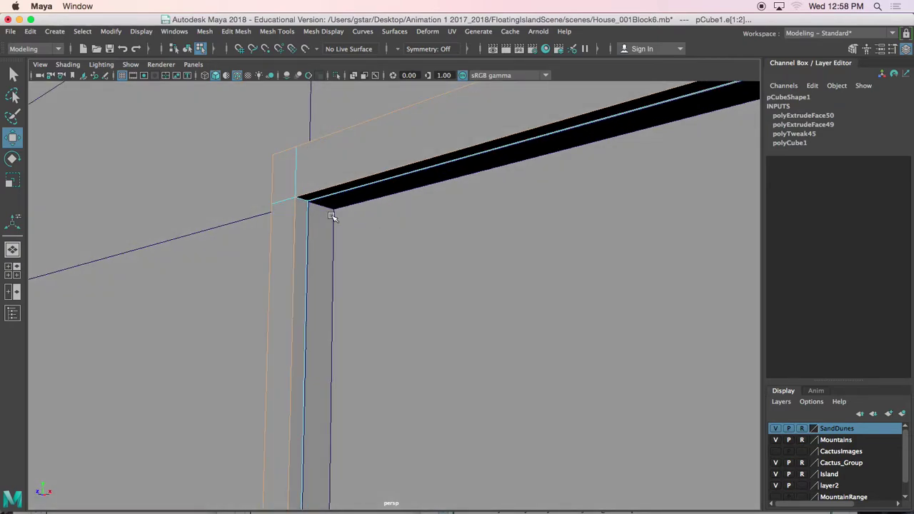
{"action": "left_click_drag", "start_coordinate": [305, 201], "coordinate": [372, 266], "text": "alt"}
Step: Bevel the selected trim edges with 3 segments and return to object mode
{"action": "left_click", "coordinate": [240, 35]}
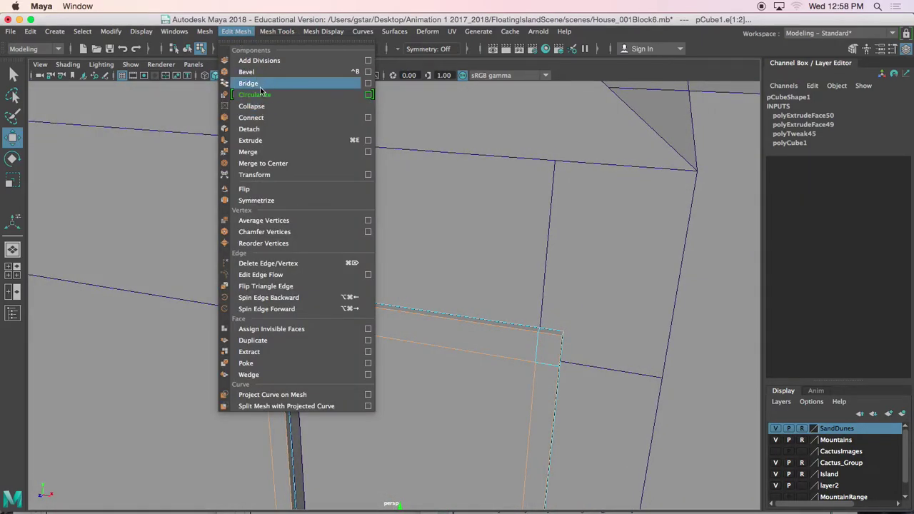
{"action": "left_click", "coordinate": [236, 72]}
{"action": "mouse_move", "coordinate": [387, 236]}
{"action": "left_mouse_down", "text": "alt"}
{"action": "mouse_move", "coordinate": [340, 206]}
{"action": "mouse_move", "coordinate": [363, 247]}
{"action": "mouse_move", "coordinate": [387, 245]}
{"action": "left_mouse_up", "text": "alt"}
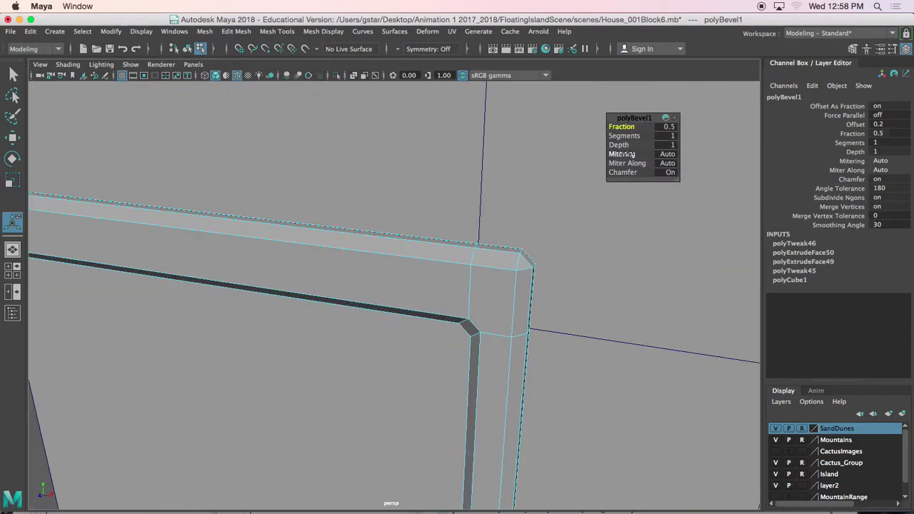
{"action": "left_click_drag", "start_coordinate": [624, 136], "coordinate": [642, 135]}
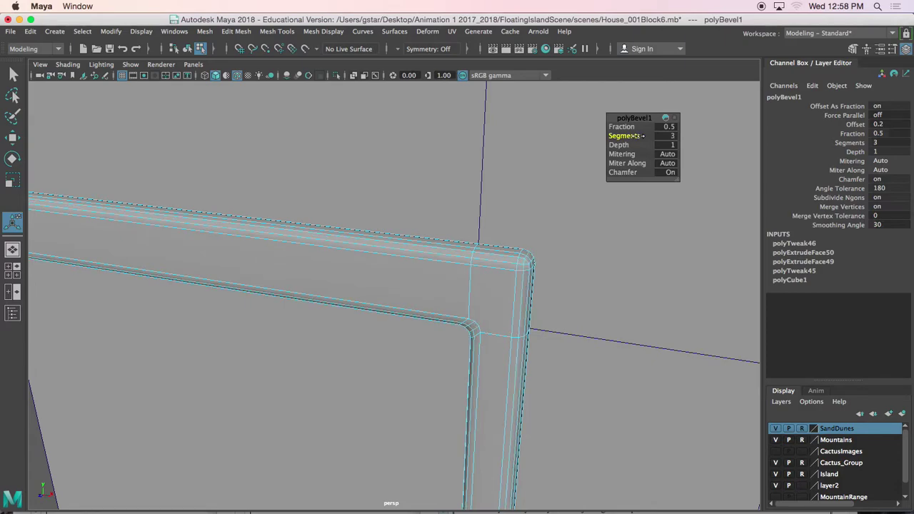
{"action": "right_click_drag", "start_coordinate": [441, 280], "coordinate": [489, 161]}
{"action": "left_click", "coordinate": [470, 183]}
Step: Select the beveled door trim and examine it against the front wall from several angles and distances
{"action": "scroll", "coordinate": [468, 220], "scroll_direction": "down", "scroll_amount": 5}
{"action": "left_click_drag", "start_coordinate": [463, 284], "coordinate": [484, 261], "text": "alt"}
{"action": "left_click", "coordinate": [486, 245]}
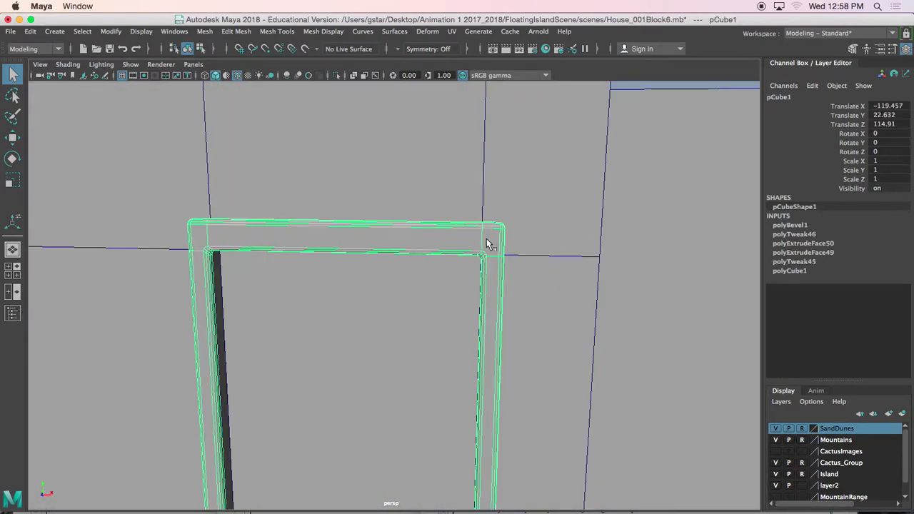
{"action": "key", "text": "w"}
{"action": "scroll", "coordinate": [487, 246], "scroll_direction": "down", "scroll_amount": 5}
{"action": "middle_click_drag", "start_coordinate": [474, 319], "coordinate": [496, 222], "text": "alt"}
{"action": "left_click_drag", "start_coordinate": [458, 339], "coordinate": [424, 330], "text": "alt"}
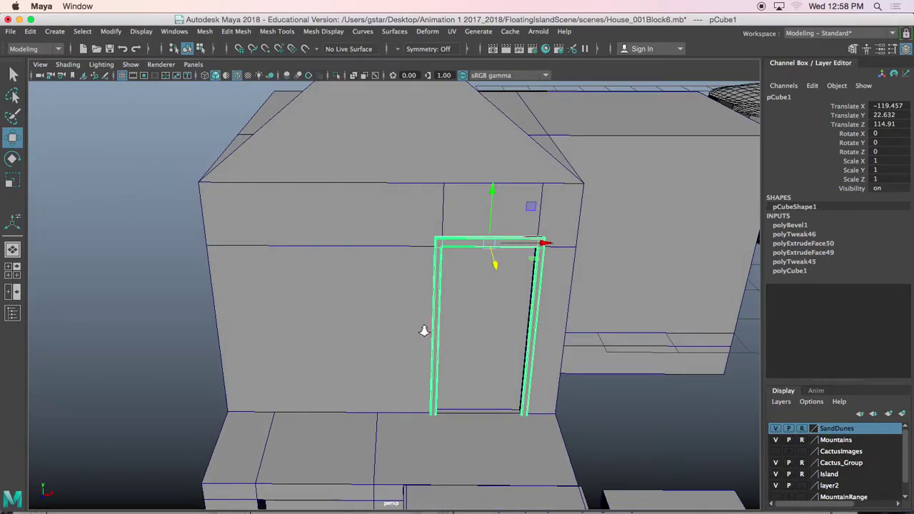
{"action": "scroll", "coordinate": [424, 331], "scroll_direction": "up", "scroll_amount": 3}
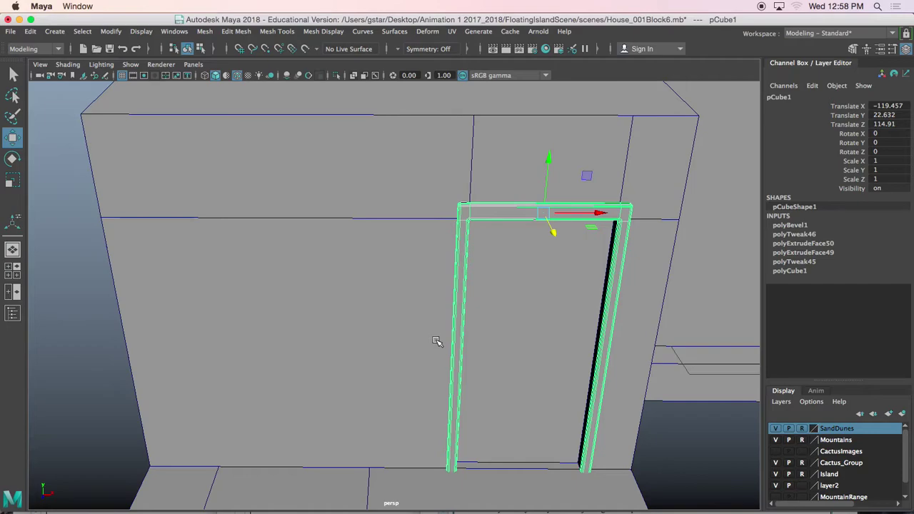
{"action": "scroll", "coordinate": [436, 342], "scroll_direction": "down", "scroll_amount": 3}
{"action": "middle_click_drag", "start_coordinate": [436, 341], "coordinate": [472, 332], "text": "alt"}
{"action": "scroll", "coordinate": [471, 333], "scroll_direction": "up", "scroll_amount": 3}
Step: Try to inset the large front wall face beside the door by extruding it with an offset of 5.8
{"action": "left_click", "coordinate": [411, 307]}
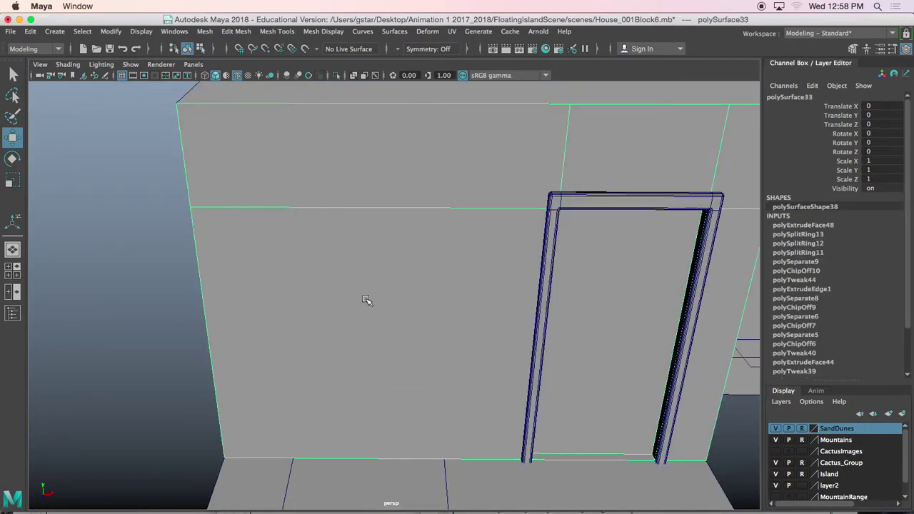
{"action": "left_click_drag", "start_coordinate": [365, 300], "coordinate": [378, 271], "text": "alt"}
{"action": "right_click", "coordinate": [374, 272]}
{"action": "right_click_drag", "start_coordinate": [374, 208], "coordinate": [374, 209]}
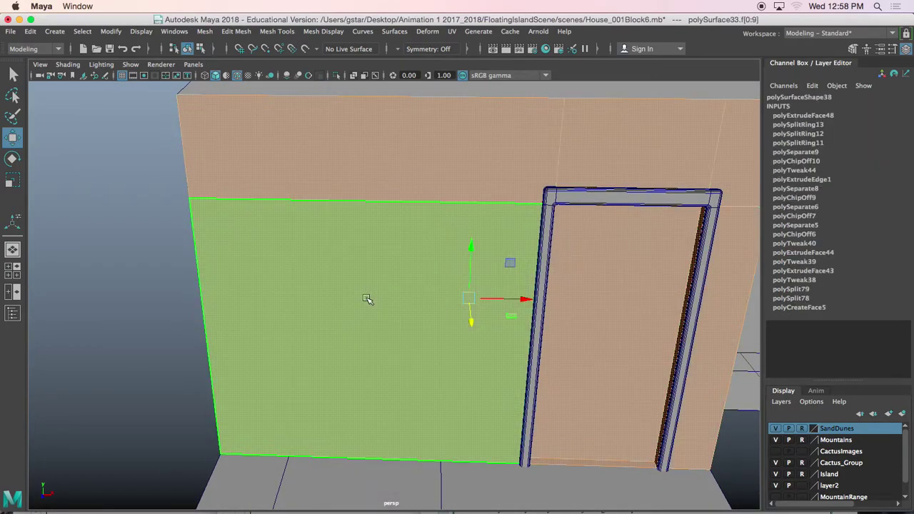
{"action": "left_click", "coordinate": [369, 300]}
{"action": "left_click_drag", "start_coordinate": [267, 268], "coordinate": [256, 259], "text": "alt"}
{"action": "key", "text": "ctrl+e"}
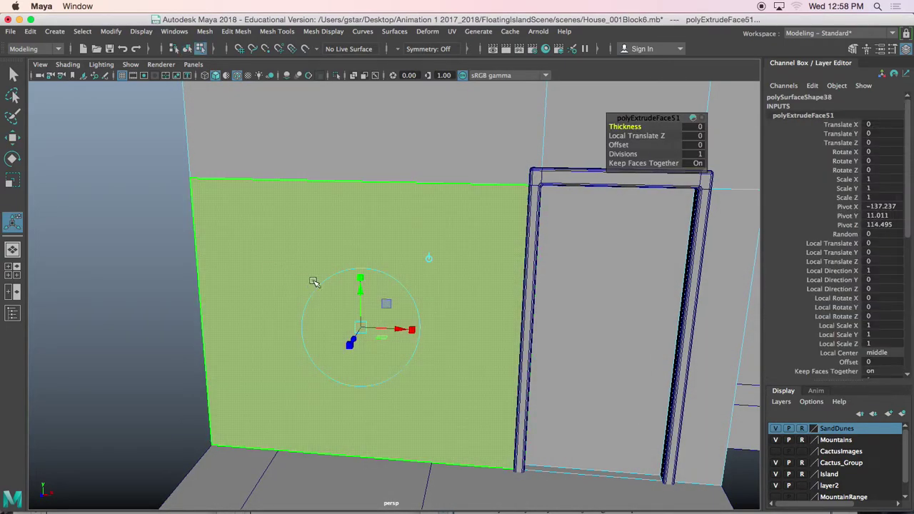
{"action": "left_click_drag", "start_coordinate": [316, 310], "coordinate": [337, 303], "text": "alt"}
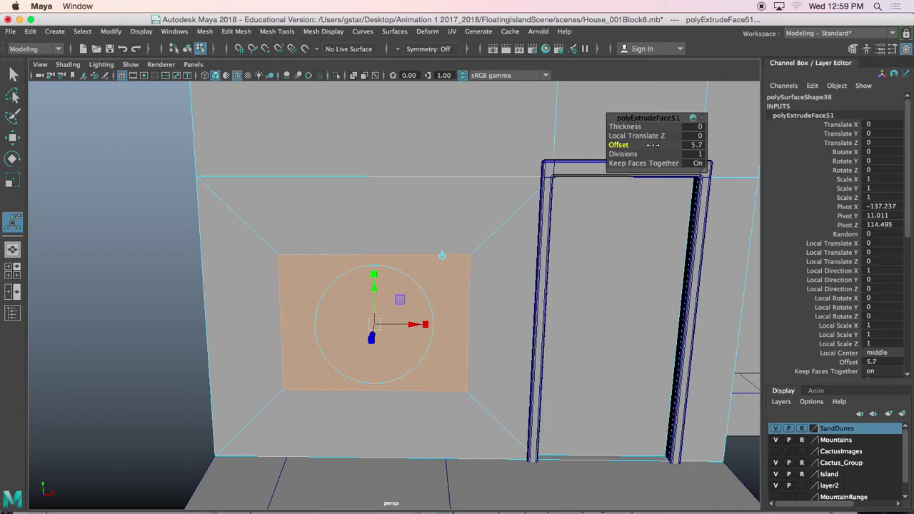
{"action": "left_click_drag", "start_coordinate": [654, 145], "coordinate": [656, 145]}
{"action": "left_click_drag", "start_coordinate": [516, 200], "coordinate": [524, 191], "text": "alt"}
Step: Undo the inset extrusion of the large wall face
{"action": "key", "text": "w"}
{"action": "mouse_move", "coordinate": [384, 239]}
{"action": "left_mouse_down", "text": "alt"}
{"action": "mouse_move", "coordinate": [388, 228]}
{"action": "mouse_move", "coordinate": [381, 246]}
{"action": "left_mouse_up", "text": "alt"}
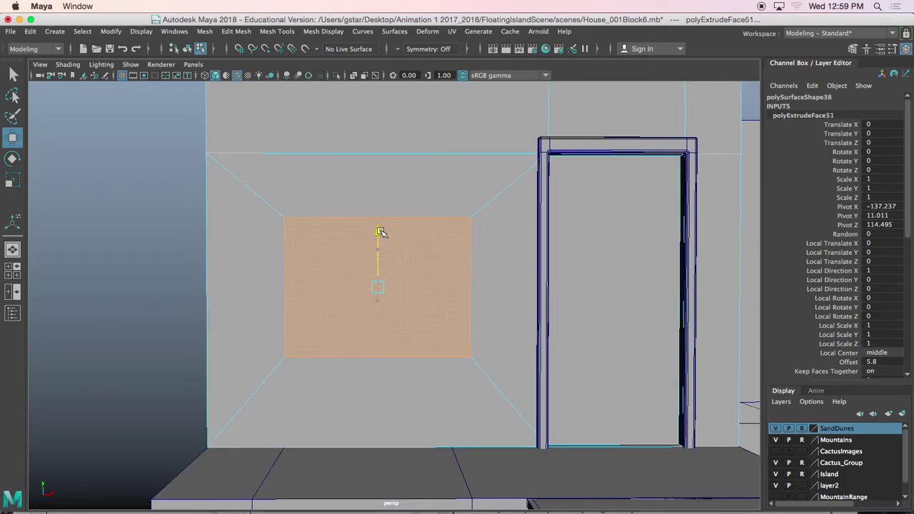
{"action": "middle_click_drag", "start_coordinate": [381, 233], "coordinate": [355, 254], "text": "alt"}
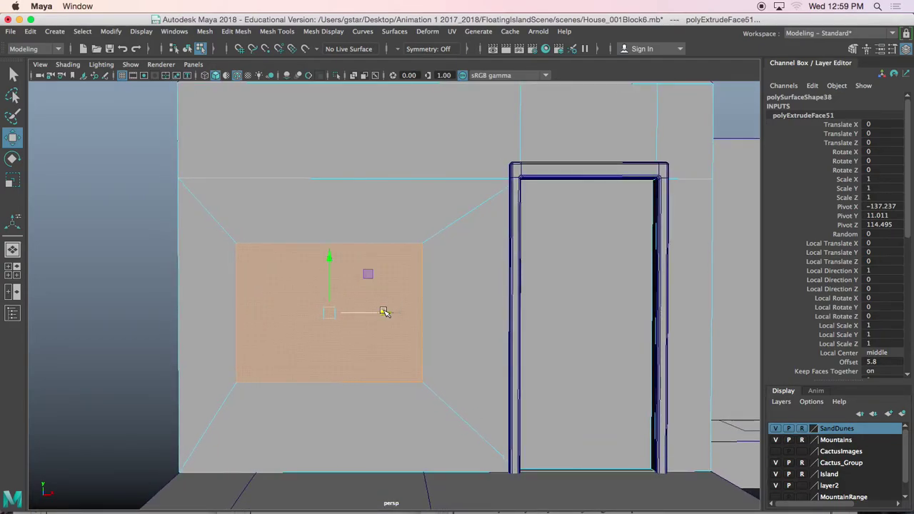
{"action": "key", "text": "super+z"}
{"action": "key", "text": "super+z"}
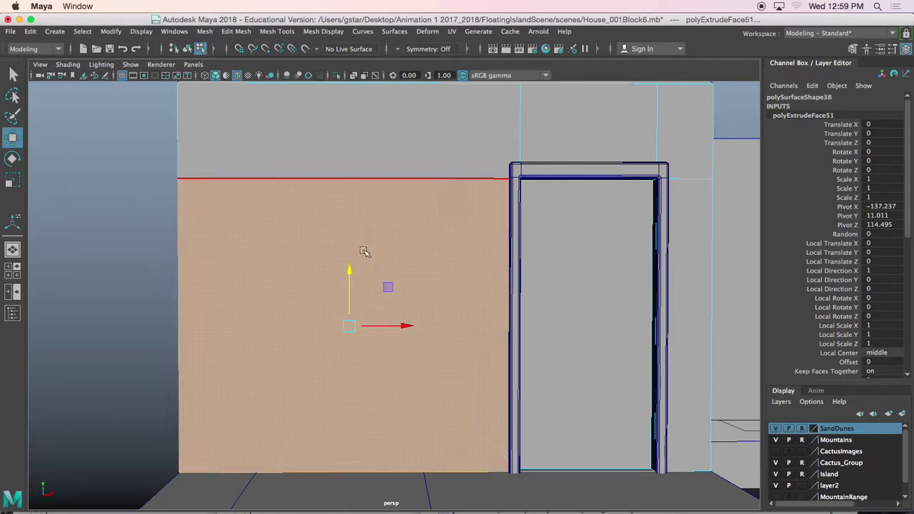
Step: Insert two vertical and two horizontal edge loops in the front wall to frame a window area beside the door
{"action": "right_click_drag", "start_coordinate": [346, 173], "coordinate": [387, 158]}
{"action": "left_click", "coordinate": [377, 157]}
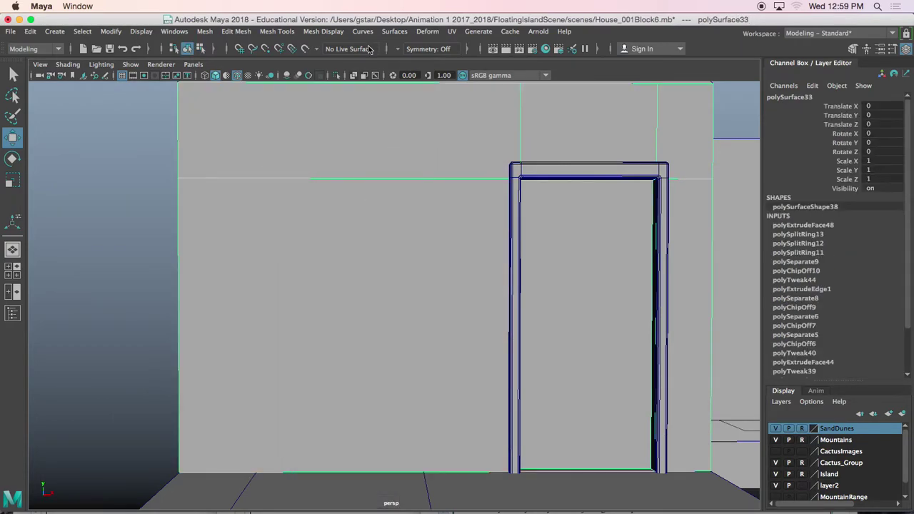
{"action": "left_click", "coordinate": [327, 32]}
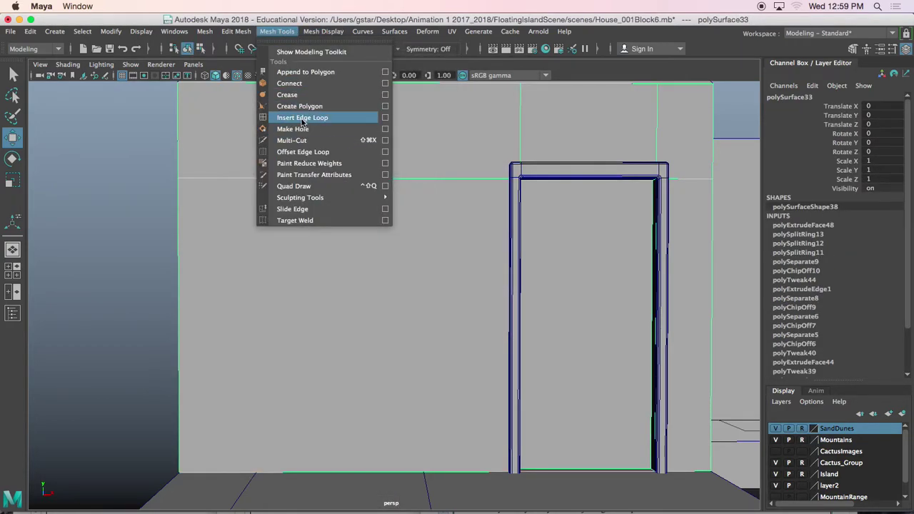
{"action": "left_click", "coordinate": [304, 117]}
{"action": "left_click", "coordinate": [248, 180]}
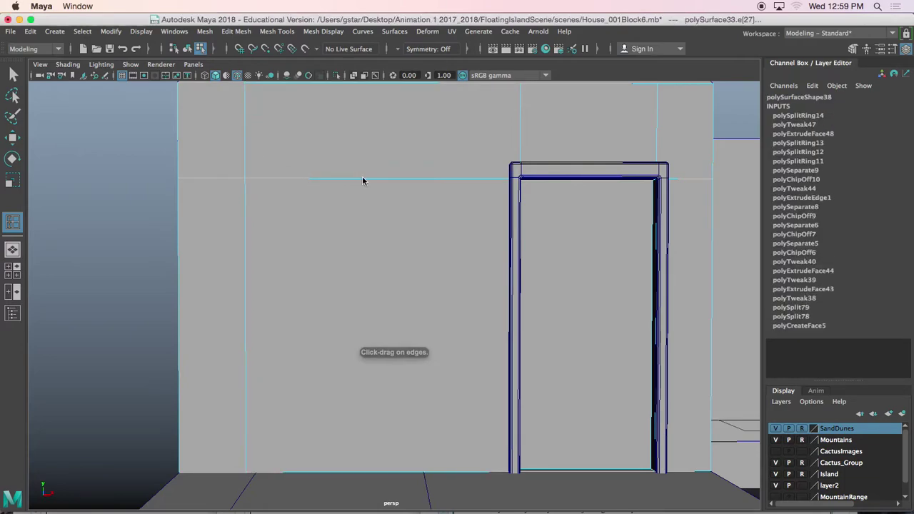
{"action": "left_click", "coordinate": [401, 182]}
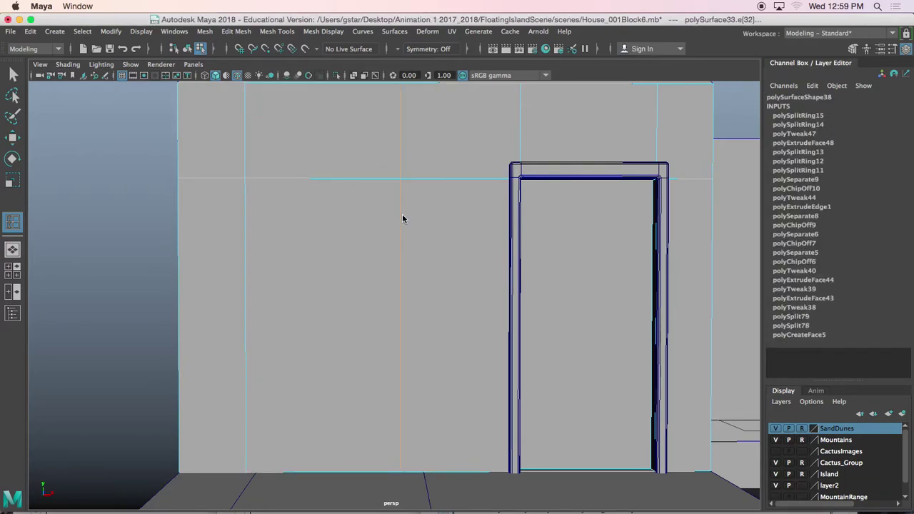
{"action": "left_click", "coordinate": [400, 216]}
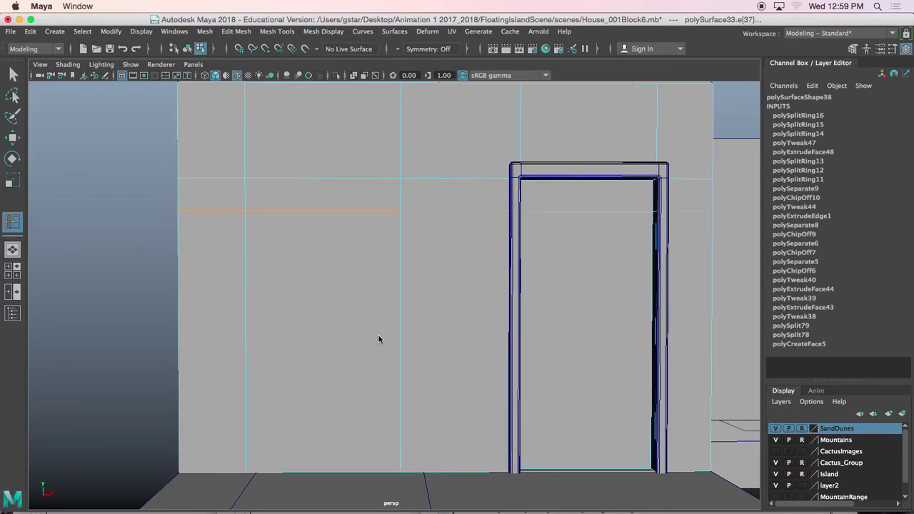
{"action": "left_click", "coordinate": [399, 340]}
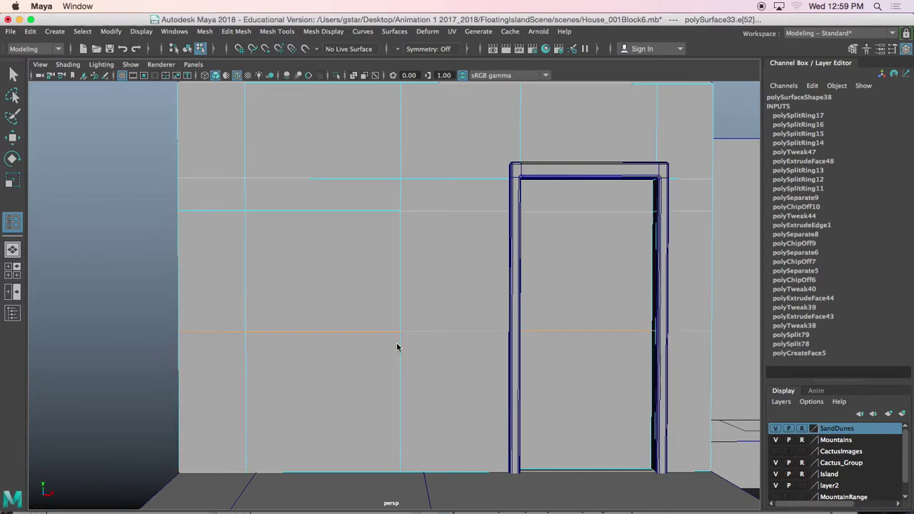
{"action": "key", "text": "w"}
Step: In vertex mode, widen the window area by moving its two vertical loops apart, and lower its bottom loop slightly
{"action": "left_click_drag", "start_coordinate": [398, 342], "coordinate": [387, 336], "text": "alt"}
{"action": "right_click_drag", "start_coordinate": [362, 175], "coordinate": [361, 204]}
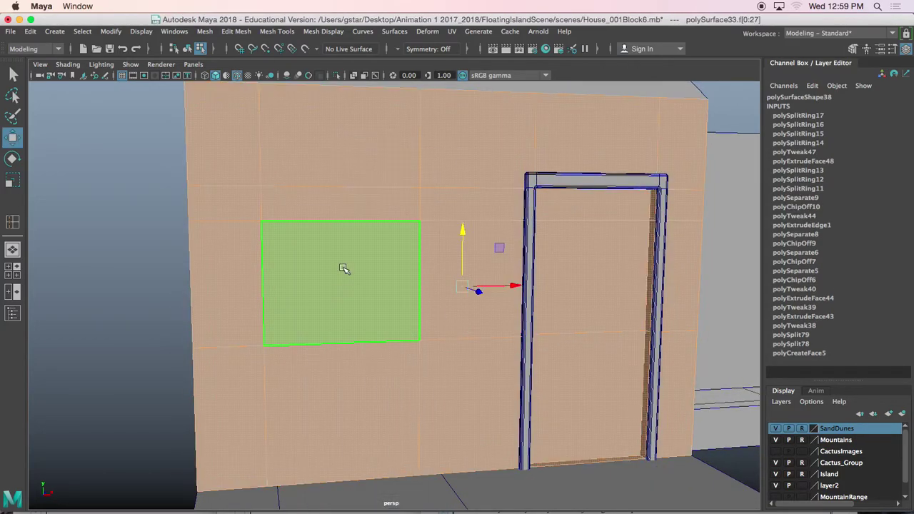
{"action": "left_click", "coordinate": [341, 265]}
{"action": "mouse_move", "coordinate": [296, 280]}
{"action": "left_mouse_down", "text": "alt"}
{"action": "mouse_move", "coordinate": [333, 285]}
{"action": "mouse_move", "coordinate": [282, 286]}
{"action": "mouse_move", "coordinate": [286, 264]}
{"action": "left_mouse_up", "text": "alt"}
{"action": "right_click_drag", "start_coordinate": [329, 175], "coordinate": [285, 180]}
{"action": "left_click_drag", "start_coordinate": [330, 413], "coordinate": [330, 414]}
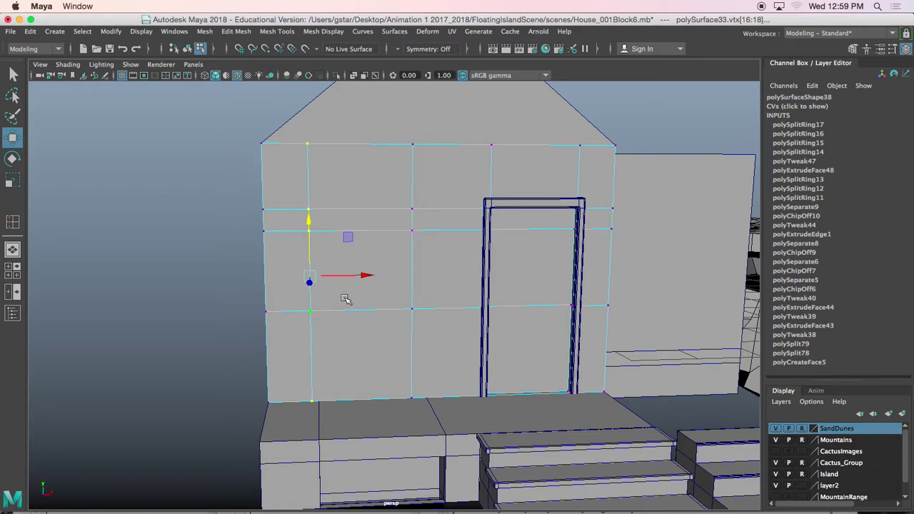
{"action": "left_click_drag", "start_coordinate": [369, 247], "coordinate": [374, 236], "text": "alt"}
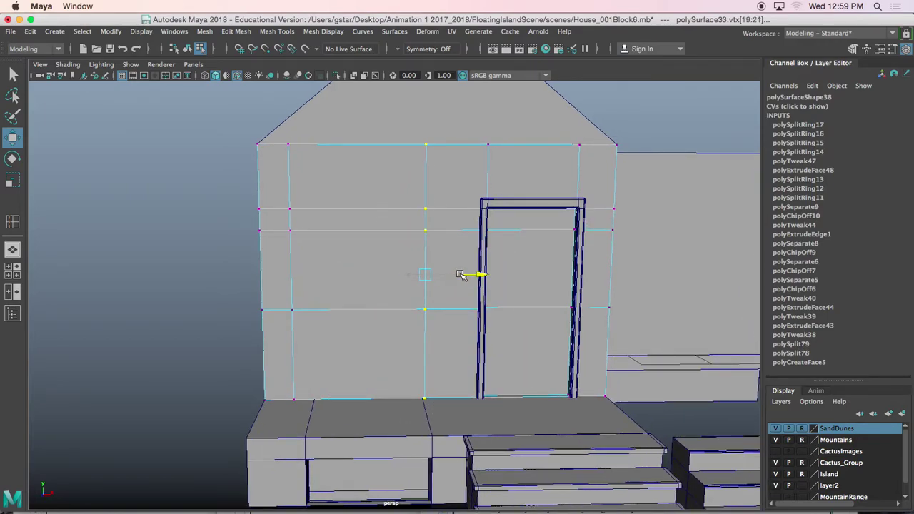
{"action": "left_click_drag", "start_coordinate": [461, 274], "coordinate": [461, 274]}
{"action": "left_click_drag", "start_coordinate": [450, 280], "coordinate": [430, 276], "text": "alt"}
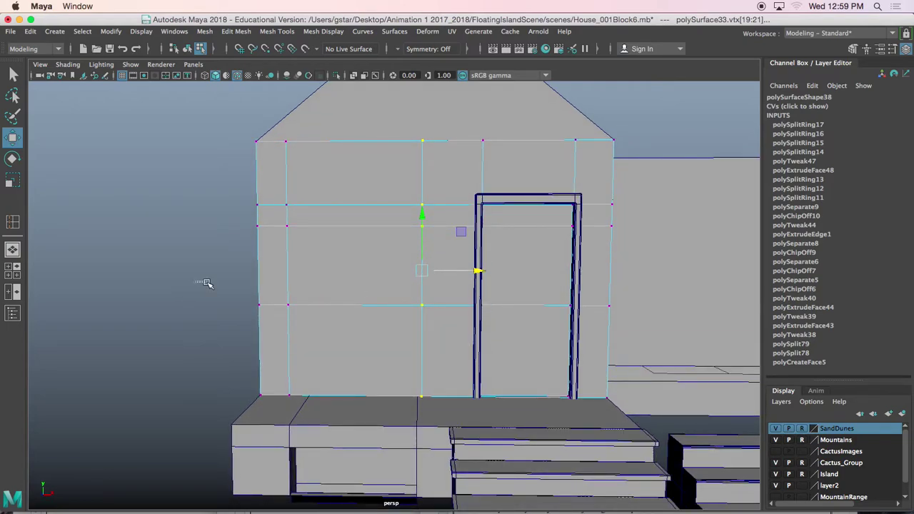
{"action": "left_click_drag", "start_coordinate": [664, 311], "coordinate": [665, 311]}
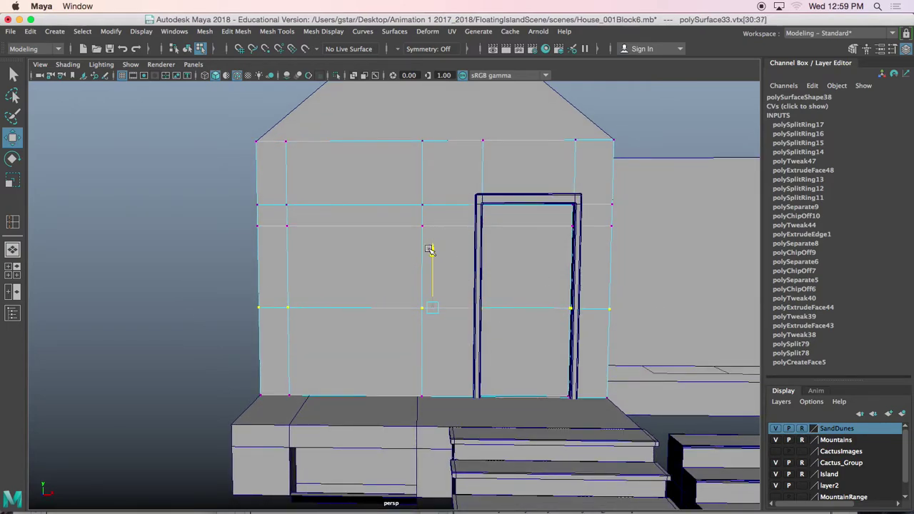
Step: Extrude the framed window face and push it inward to form a shallow recess in the front wall
{"action": "right_click_drag", "start_coordinate": [343, 175], "coordinate": [343, 204]}
{"action": "left_click", "coordinate": [339, 265]}
{"action": "left_click_drag", "start_coordinate": [339, 265], "coordinate": [429, 300], "text": "alt"}
{"action": "key", "text": "ctrl+e"}
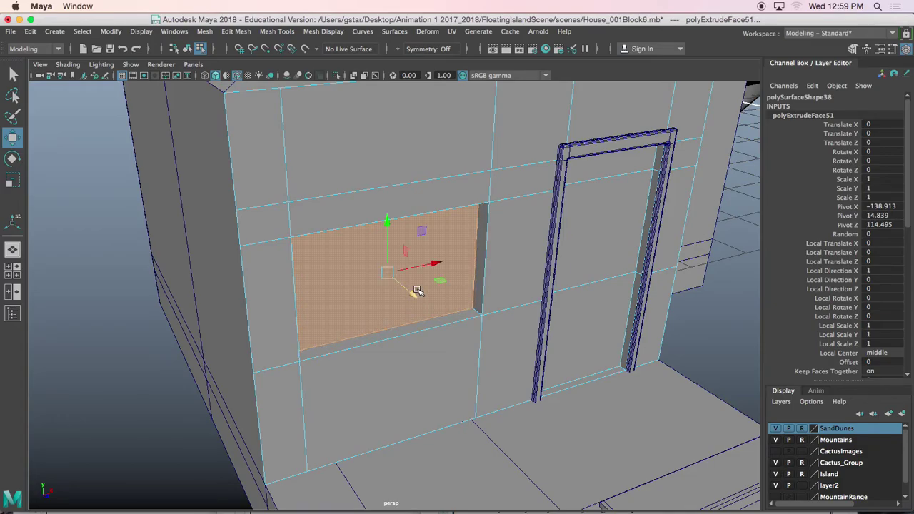
{"action": "left_click_drag", "start_coordinate": [418, 291], "coordinate": [384, 289], "text": "alt"}
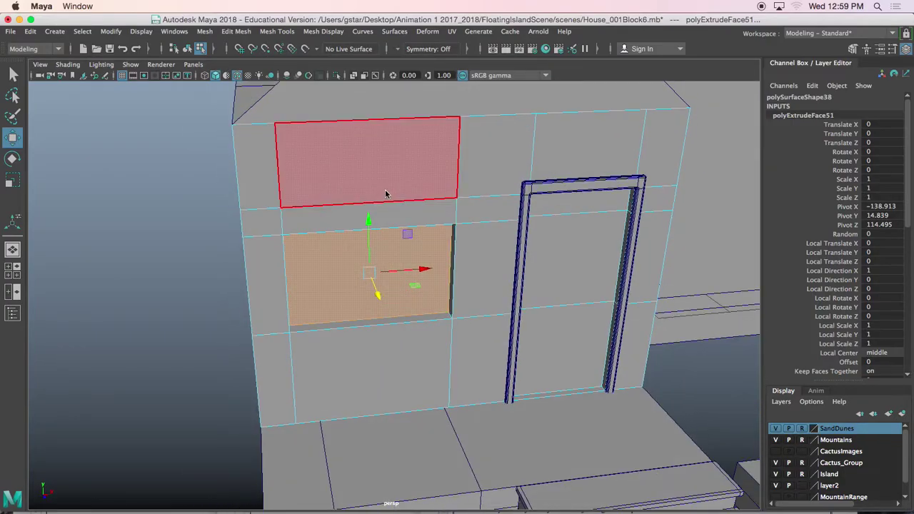
Step: Return to object mode and select the walls of the wing adjoining the gabled front
{"action": "right_click_drag", "start_coordinate": [386, 174], "coordinate": [437, 162]}
{"action": "scroll", "coordinate": [420, 184], "scroll_direction": "down", "scroll_amount": 4}
{"action": "mouse_move", "coordinate": [434, 191]}
{"action": "left_mouse_down", "text": "alt"}
{"action": "mouse_move", "coordinate": [434, 210]}
{"action": "mouse_move", "coordinate": [377, 207]}
{"action": "mouse_move", "coordinate": [415, 201]}
{"action": "mouse_move", "coordinate": [426, 205]}
{"action": "mouse_move", "coordinate": [419, 218]}
{"action": "mouse_move", "coordinate": [439, 204]}
{"action": "left_mouse_up", "text": "alt"}
{"action": "left_click", "coordinate": [455, 220]}
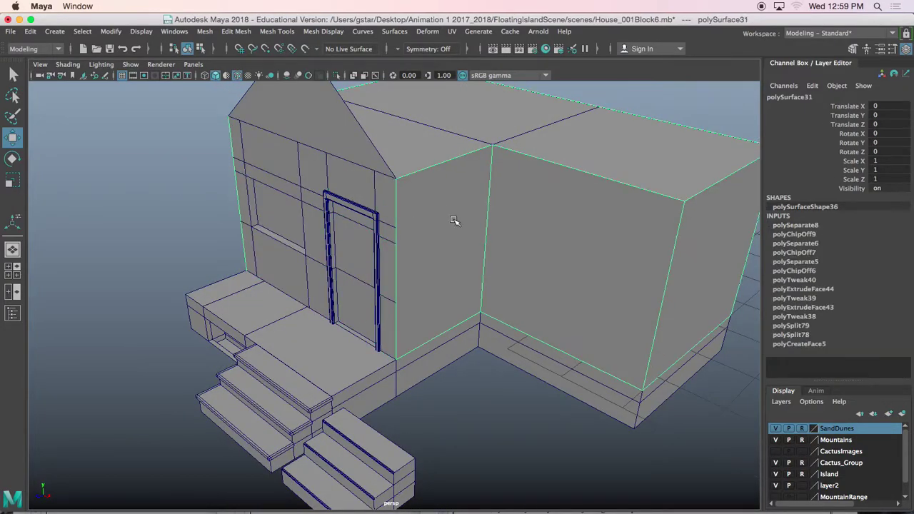
{"action": "middle_click_drag", "start_coordinate": [454, 220], "coordinate": [380, 220], "text": "alt"}
{"action": "left_click_drag", "start_coordinate": [380, 220], "coordinate": [417, 217], "text": "alt"}
{"action": "middle_click_drag", "start_coordinate": [433, 215], "coordinate": [365, 217], "text": "alt"}
{"action": "scroll", "coordinate": [365, 216], "scroll_direction": "up", "scroll_amount": 4}
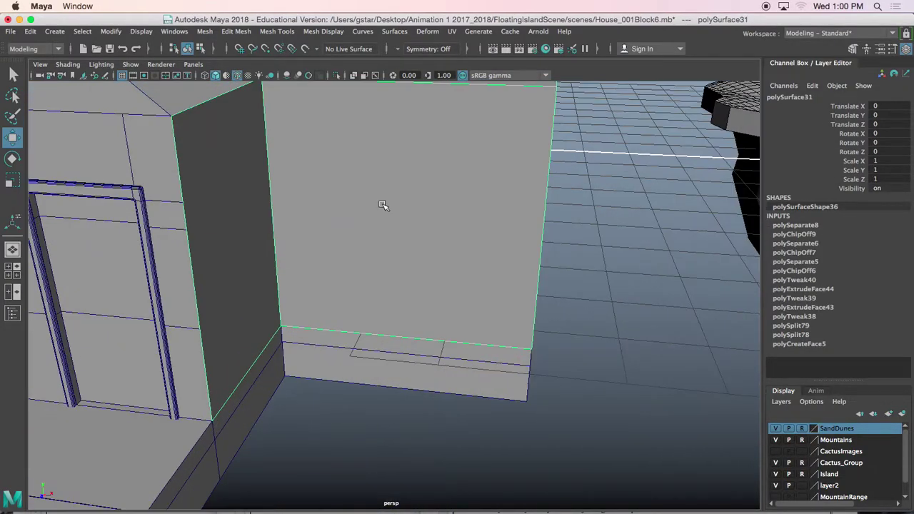
{"action": "left_click_drag", "start_coordinate": [382, 205], "coordinate": [374, 169], "text": "alt"}
Step: Extract the wing's front-facing wall face as a separate object and select it in object mode
{"action": "right_click_drag", "start_coordinate": [373, 169], "coordinate": [376, 199]}
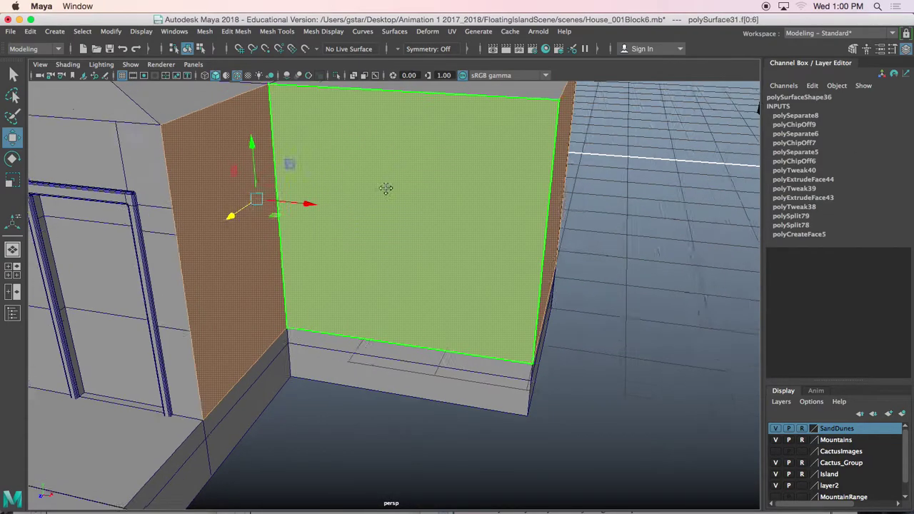
{"action": "left_click_drag", "start_coordinate": [386, 188], "coordinate": [379, 174], "text": "alt"}
{"action": "mouse_move", "coordinate": [379, 174]}
{"action": "right_mouse_down"}
{"action": "mouse_move", "coordinate": [397, 203]}
{"action": "mouse_move", "coordinate": [380, 177]}
{"action": "right_mouse_up"}
{"action": "left_click", "coordinate": [379, 189]}
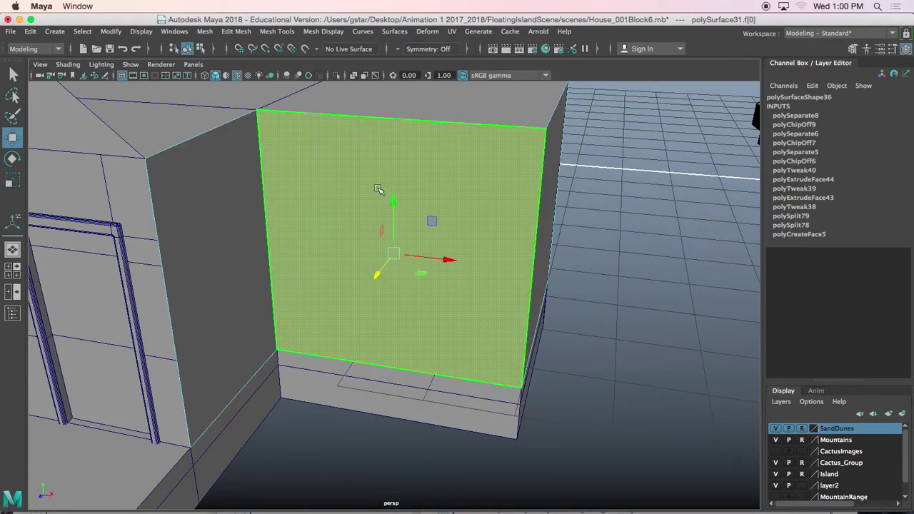
{"action": "left_click", "coordinate": [230, 34]}
{"action": "left_click", "coordinate": [297, 352]}
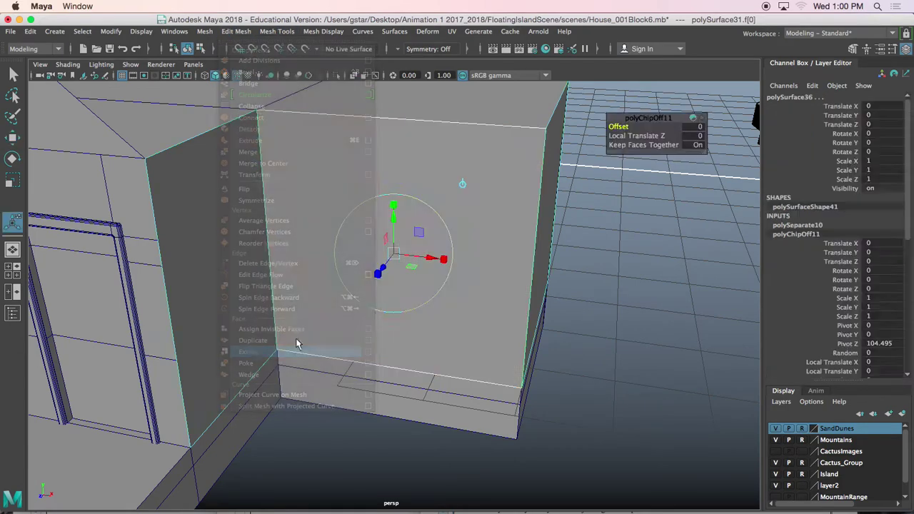
{"action": "left_click_drag", "start_coordinate": [297, 343], "coordinate": [357, 298], "text": "alt"}
{"action": "right_click_drag", "start_coordinate": [348, 174], "coordinate": [386, 162]}
{"action": "left_click", "coordinate": [365, 202]}
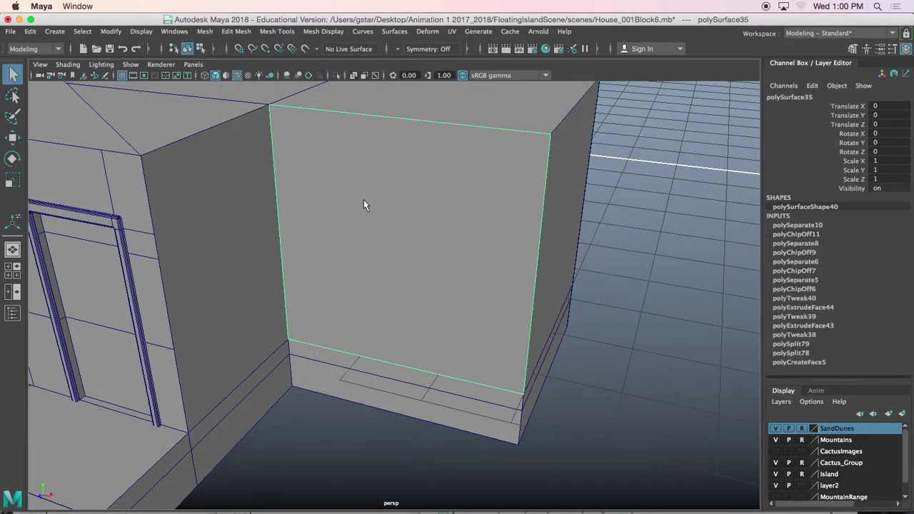
Step: Check the extracted wing wall from several angles, reselect it and center its pivot
{"action": "left_click_drag", "start_coordinate": [365, 202], "coordinate": [283, 187], "text": "alt"}
{"action": "left_click", "coordinate": [283, 186]}
{"action": "middle_click_drag", "start_coordinate": [283, 186], "coordinate": [267, 252], "text": "alt"}
{"action": "scroll", "coordinate": [268, 253], "scroll_direction": "down", "scroll_amount": 4}
{"action": "left_click_drag", "start_coordinate": [279, 256], "coordinate": [183, 221], "text": "alt"}
{"action": "left_click_drag", "start_coordinate": [267, 303], "coordinate": [370, 238], "text": "alt"}
{"action": "left_click", "coordinate": [373, 249]}
{"action": "left_click_drag", "start_coordinate": [368, 185], "coordinate": [336, 205], "text": "alt"}
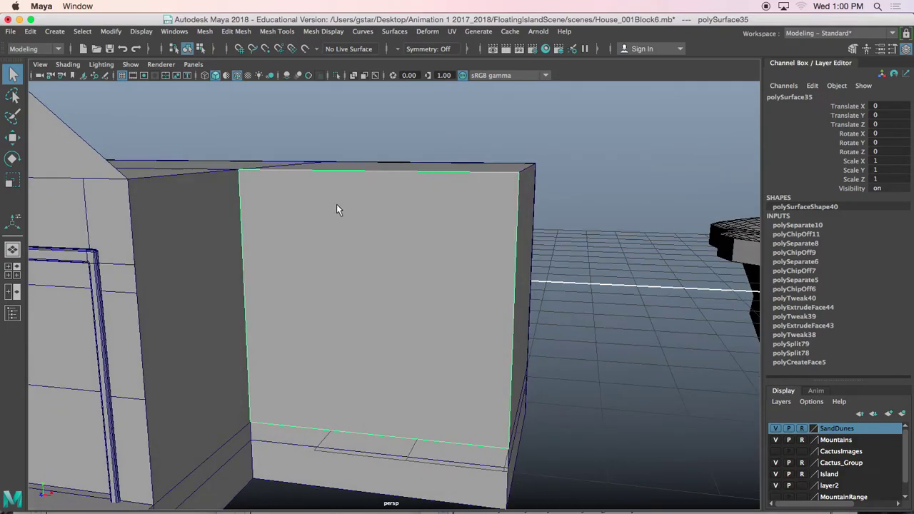
{"action": "left_click", "coordinate": [107, 32]}
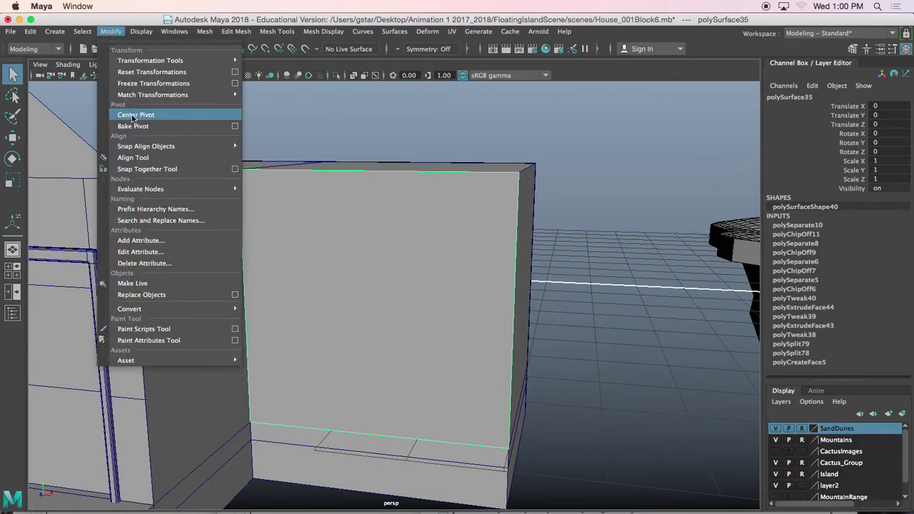
{"action": "left_click", "coordinate": [133, 116]}
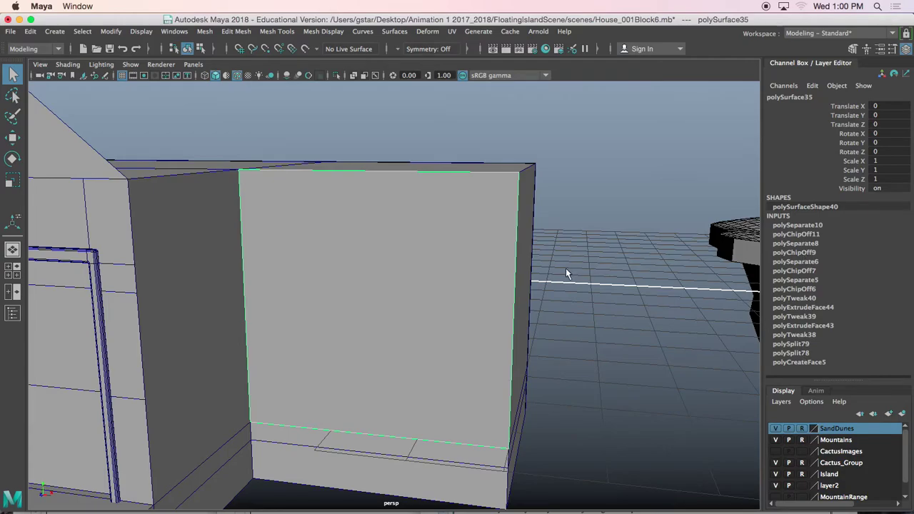
Step: Select the whole house and delete its construction history
{"action": "scroll", "coordinate": [566, 270], "scroll_direction": "down", "scroll_amount": 5}
{"action": "left_click_drag", "start_coordinate": [412, 375], "coordinate": [475, 424]}
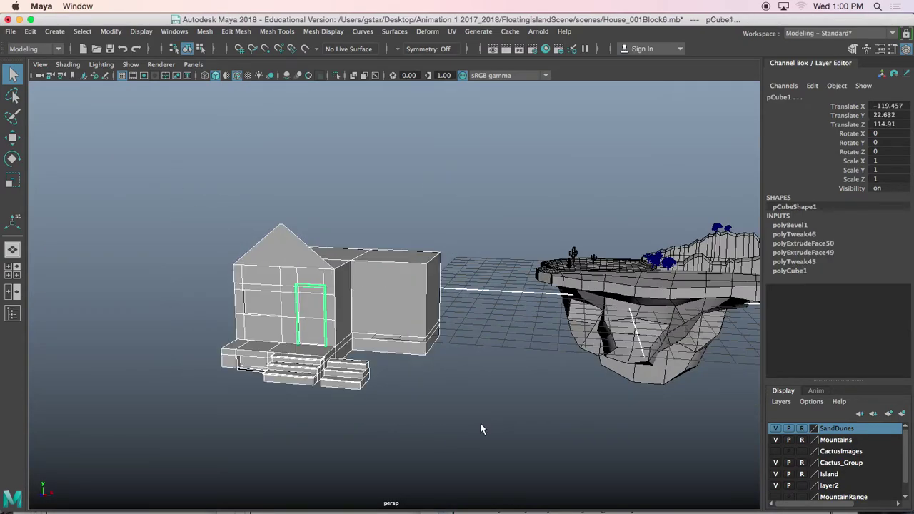
{"action": "left_click", "coordinate": [36, 33]}
{"action": "mouse_move", "coordinate": [89, 167]}
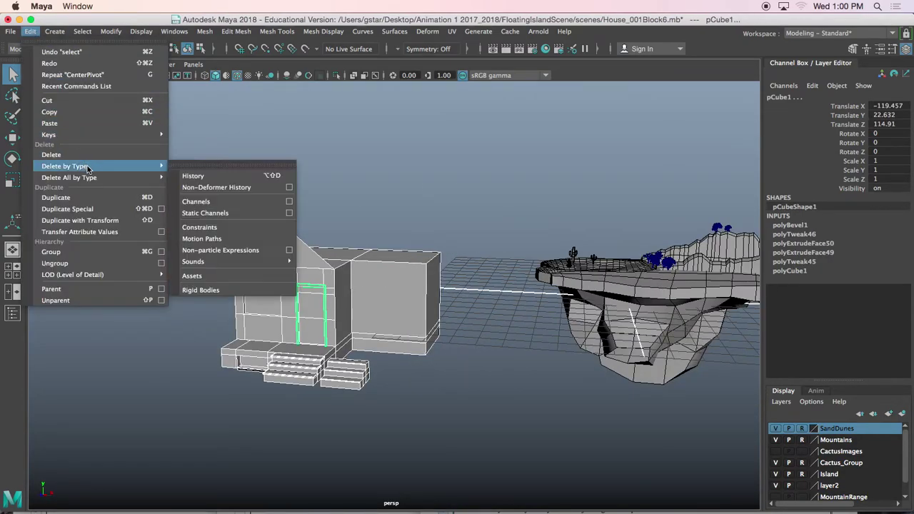
{"action": "left_click", "coordinate": [196, 177]}
{"action": "scroll", "coordinate": [381, 253], "scroll_direction": "down", "scroll_amount": 6}
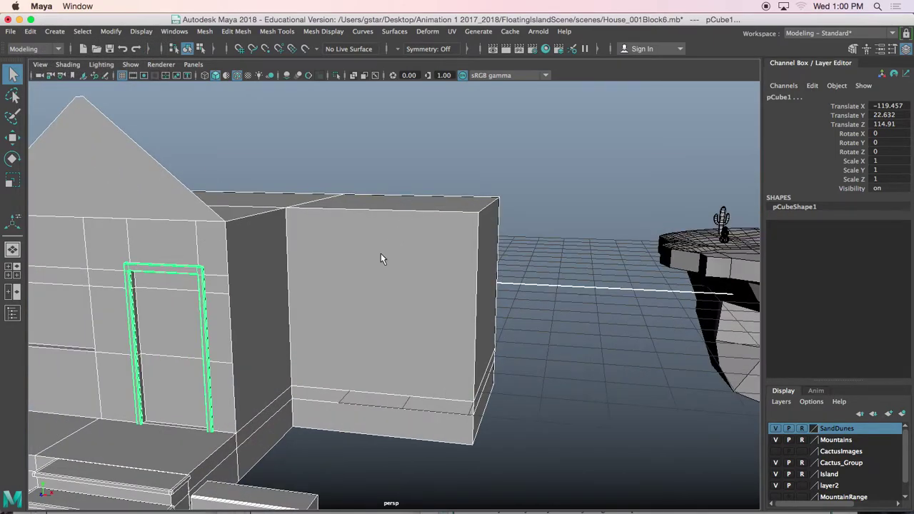
Step: Insert two vertical edge loops in the extracted wing wall, one near each side edge
{"action": "left_click", "coordinate": [371, 245]}
{"action": "scroll", "coordinate": [371, 247], "scroll_direction": "down", "scroll_amount": 2}
{"action": "scroll", "coordinate": [371, 247], "scroll_direction": "up", "scroll_amount": 2}
{"action": "key", "text": "w"}
{"action": "mouse_move", "coordinate": [353, 243]}
{"action": "left_mouse_down", "text": "alt"}
{"action": "mouse_move", "coordinate": [376, 243]}
{"action": "mouse_move", "coordinate": [366, 246]}
{"action": "left_mouse_up", "text": "alt"}
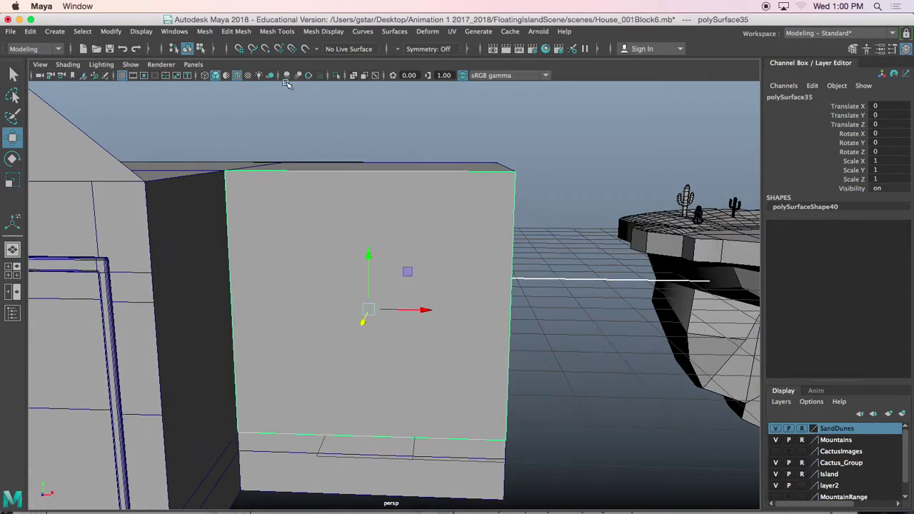
{"action": "left_click", "coordinate": [277, 32]}
{"action": "left_click", "coordinate": [290, 117]}
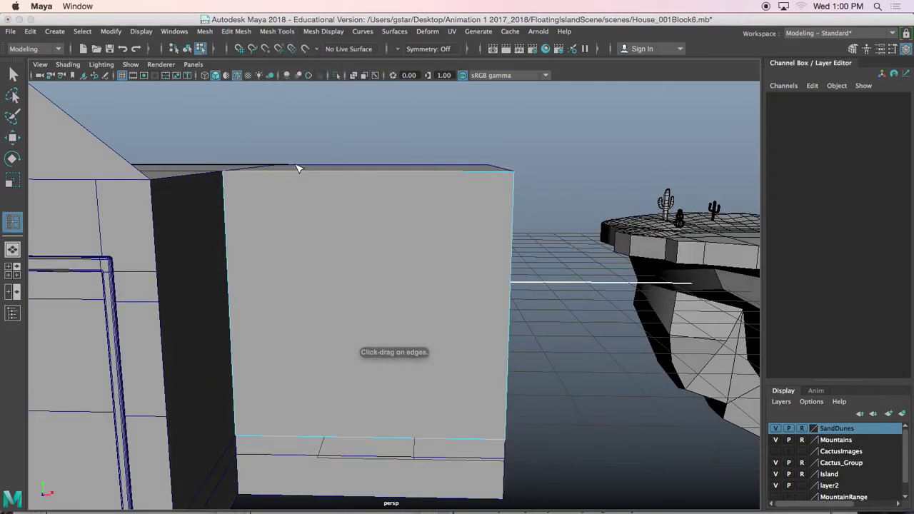
{"action": "left_click_drag", "start_coordinate": [286, 172], "coordinate": [271, 175]}
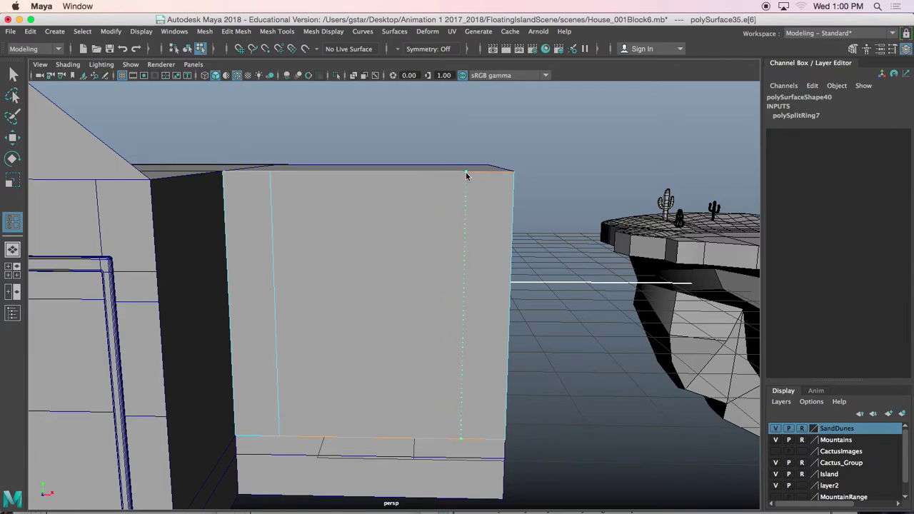
{"action": "left_click_drag", "start_coordinate": [471, 176], "coordinate": [471, 176]}
Step: Insert a close pair of vertical edge loops at the wing wall's middle and two horizontal loops dividing its height
{"action": "left_click_drag", "start_coordinate": [471, 176], "coordinate": [424, 189], "text": "alt"}
{"action": "left_click_drag", "start_coordinate": [358, 176], "coordinate": [377, 176]}
{"action": "left_click_drag", "start_coordinate": [370, 293], "coordinate": [369, 257], "text": "alt"}
{"action": "left_click", "coordinate": [367, 348]}
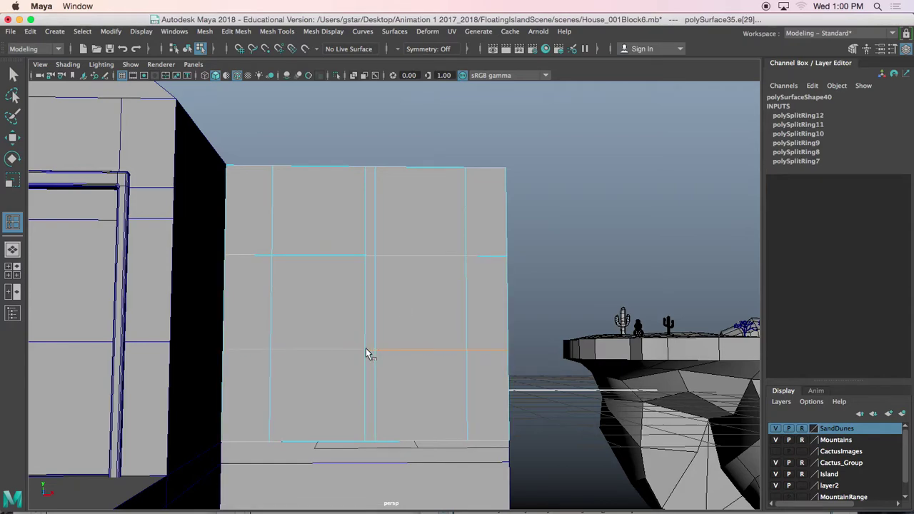
Step: In the front view, move the wing wall's two horizontal edge loops to line up with the gabled front's window edges
{"action": "key", "text": "w"}
{"action": "key", "text": "space"}
{"action": "key", "text": "space"}
{"action": "scroll", "coordinate": [274, 372], "scroll_direction": "down", "scroll_amount": 5}
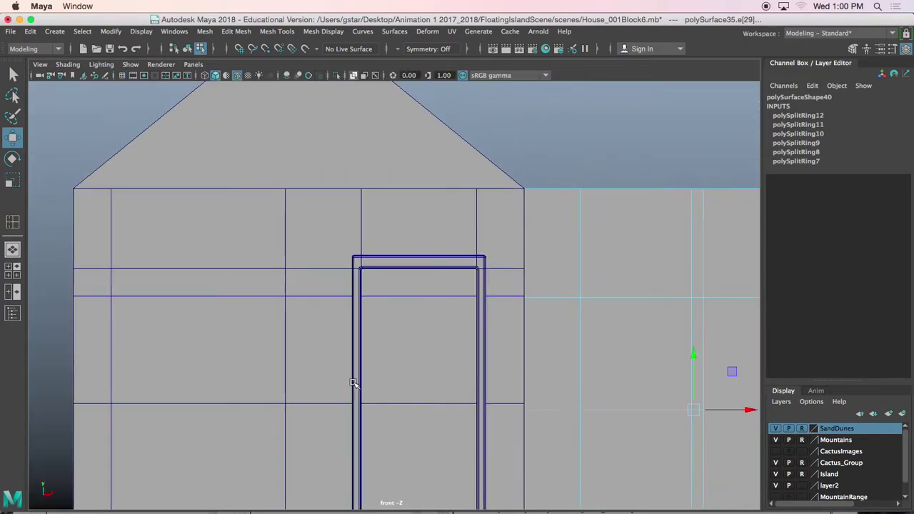
{"action": "middle_click_drag", "start_coordinate": [423, 383], "coordinate": [377, 366], "text": "alt"}
{"action": "left_click_drag", "start_coordinate": [648, 347], "coordinate": [648, 345]}
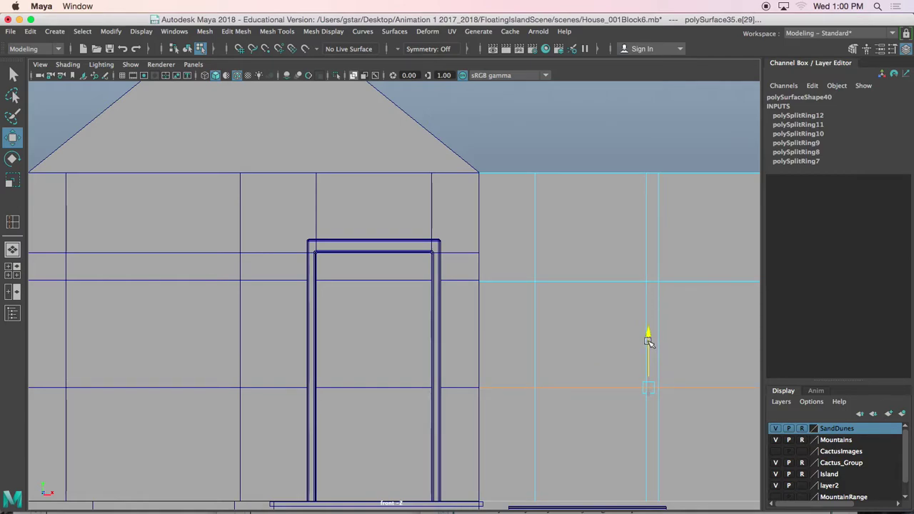
{"action": "middle_click_drag", "start_coordinate": [606, 298], "coordinate": [560, 301], "text": "alt"}
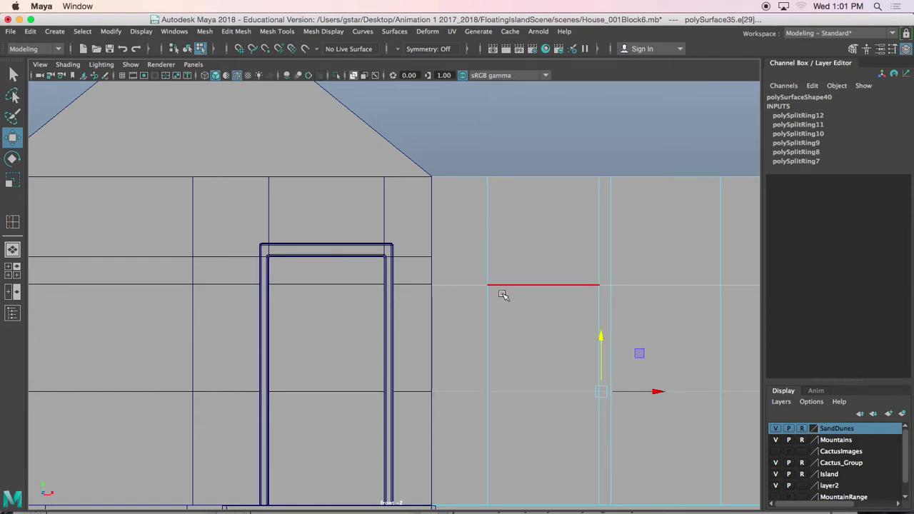
{"action": "middle_click_drag", "start_coordinate": [519, 287], "coordinate": [497, 289], "text": "alt"}
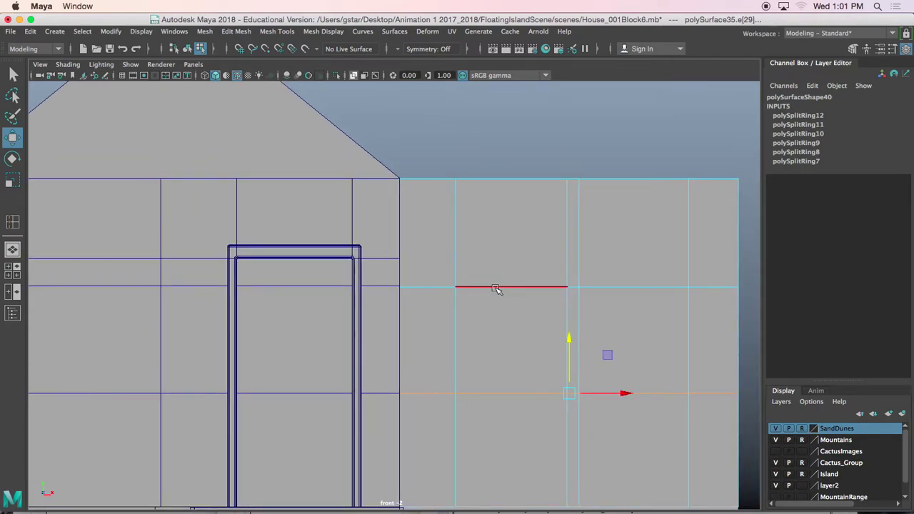
{"action": "left_click", "coordinate": [565, 242]}
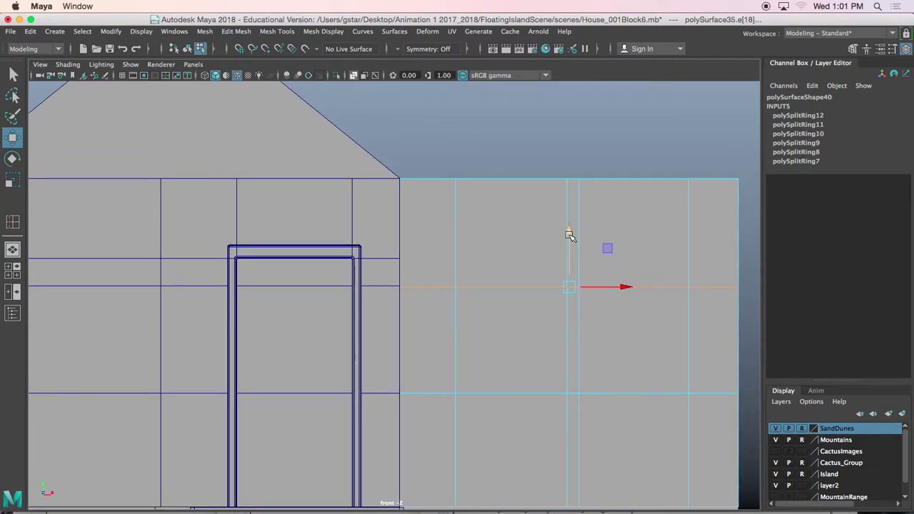
{"action": "left_click_drag", "start_coordinate": [570, 236], "coordinate": [568, 230]}
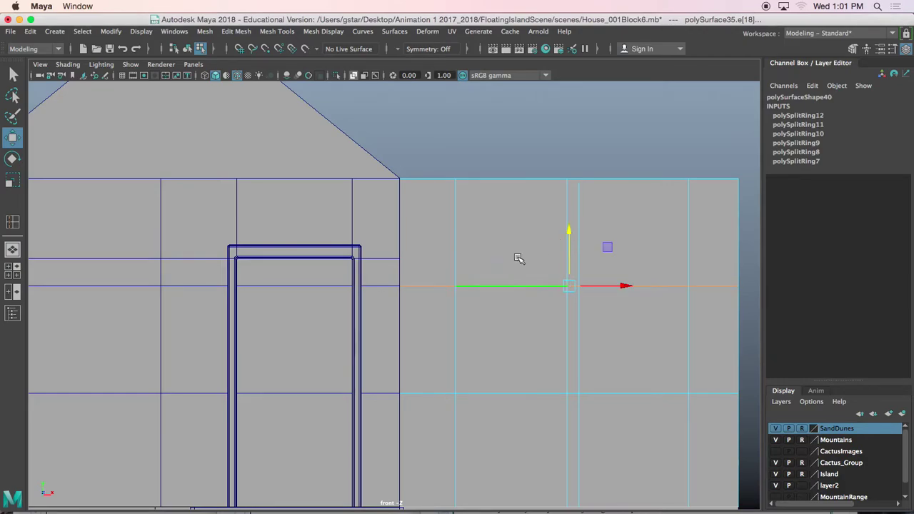
Step: Move the vertical loop beside the gabled front outward and the loop near the wing's far end inward
{"action": "middle_click_drag", "start_coordinate": [460, 242], "coordinate": [452, 210], "text": "alt"}
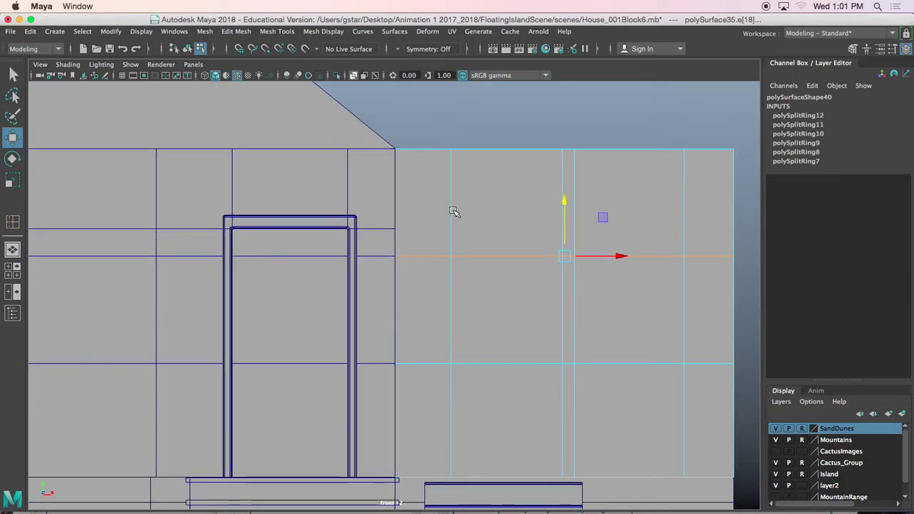
{"action": "left_click", "coordinate": [453, 210]}
{"action": "left_click_drag", "start_coordinate": [508, 310], "coordinate": [499, 311]}
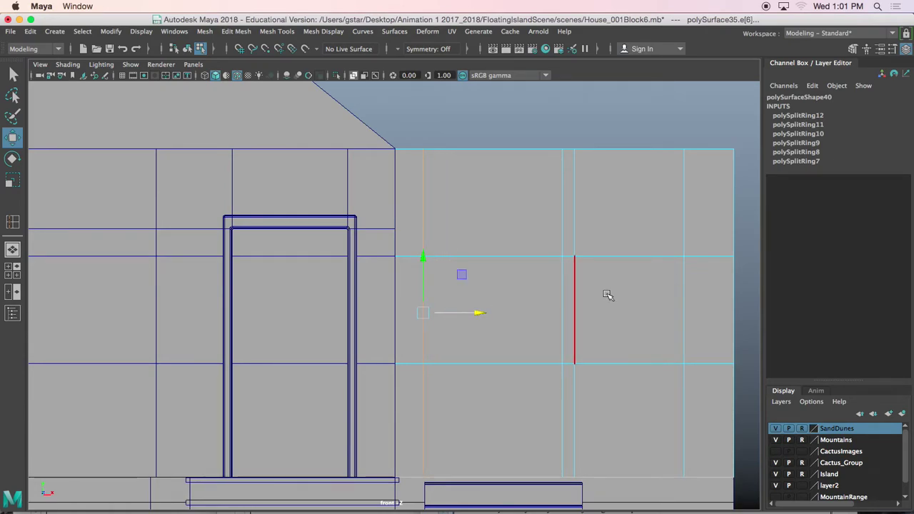
{"action": "left_click", "coordinate": [682, 283]}
{"action": "middle_click_drag", "start_coordinate": [684, 283], "coordinate": [655, 295], "text": "alt"}
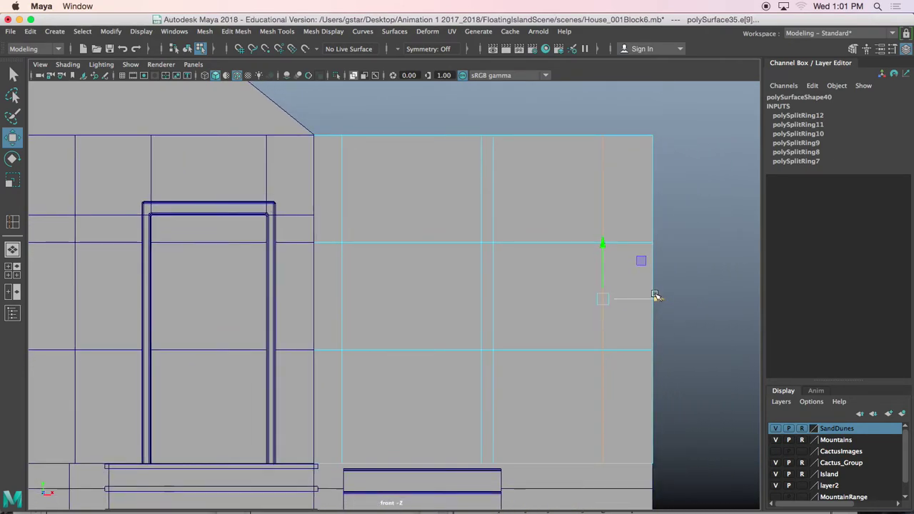
{"action": "left_click_drag", "start_coordinate": [655, 295], "coordinate": [665, 299]}
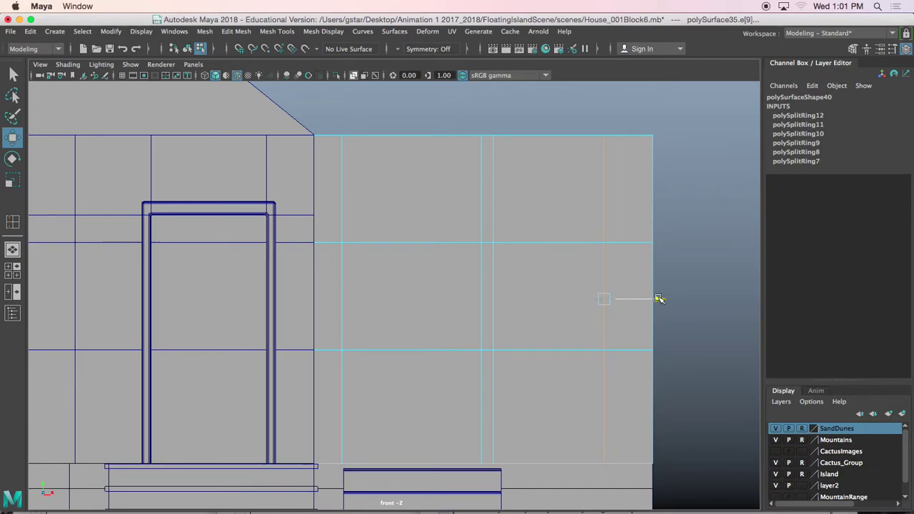
Step: Move the vertical loop nearest the gabled front inward and raise the lower horizontal loop to shrink the window areas
{"action": "left_click", "coordinate": [346, 273]}
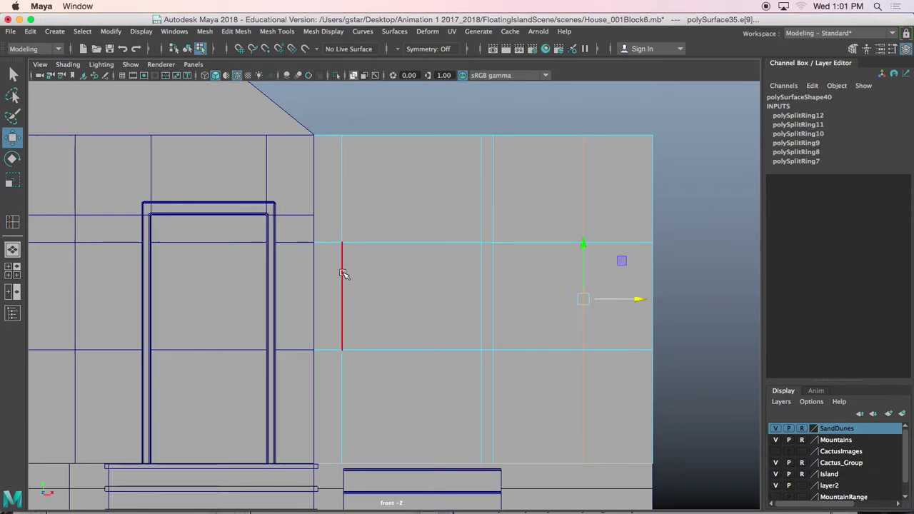
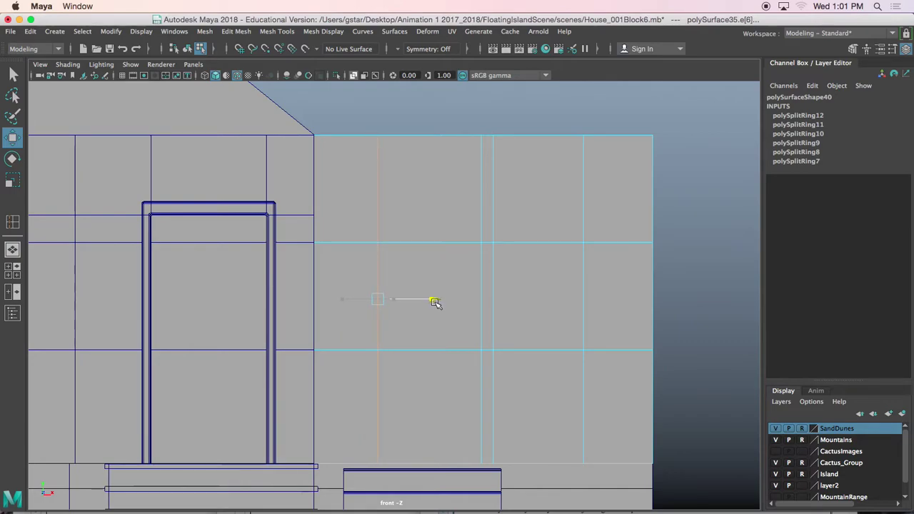
{"action": "left_click_drag", "start_coordinate": [436, 302], "coordinate": [436, 303]}
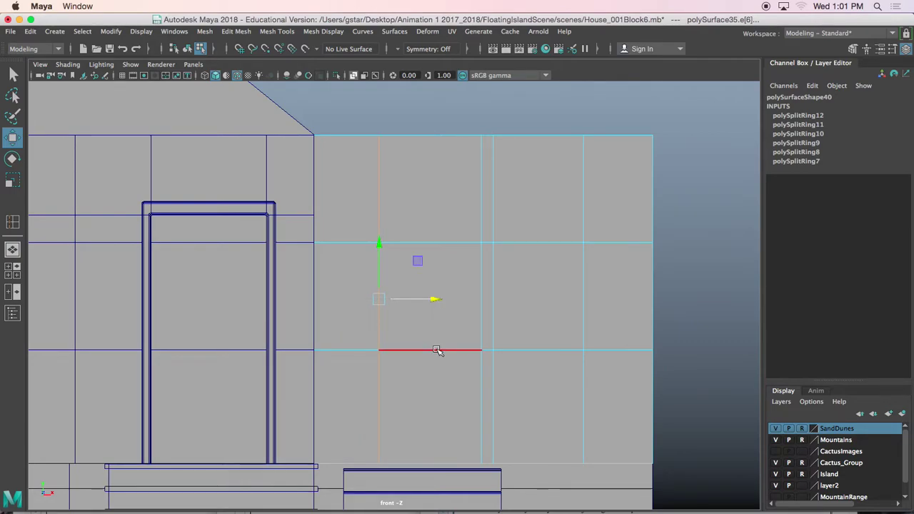
{"action": "double_click", "coordinate": [437, 351]}
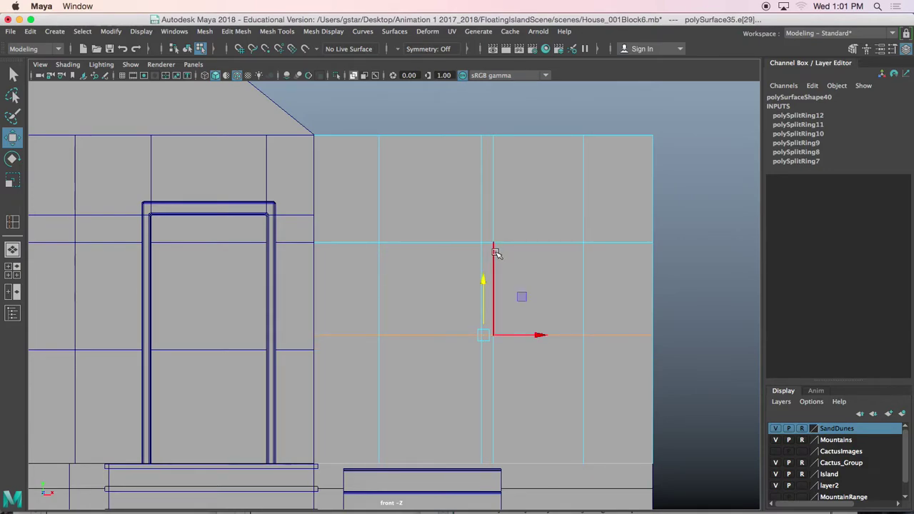
{"action": "left_click", "coordinate": [580, 226]}
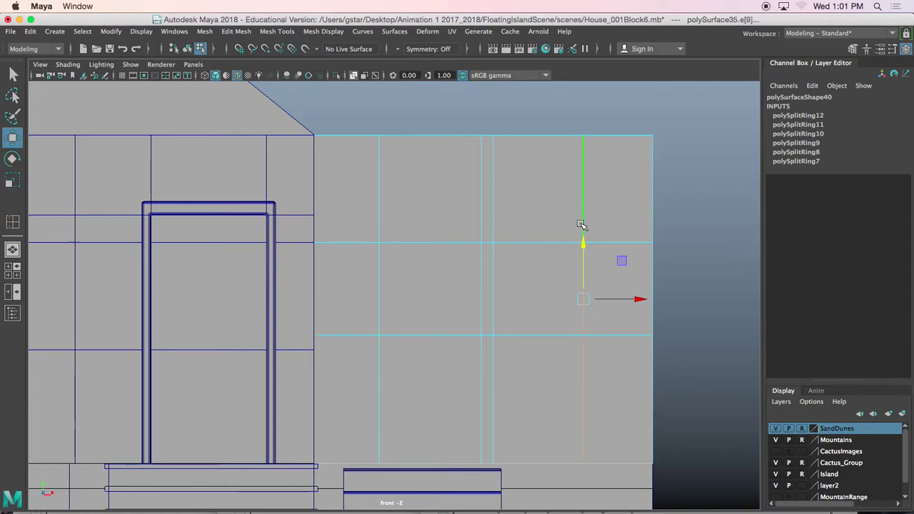
Step: In the perspective view, select the two window faces on the wing wall and extrude them inward as recesses
{"action": "key", "text": "space"}
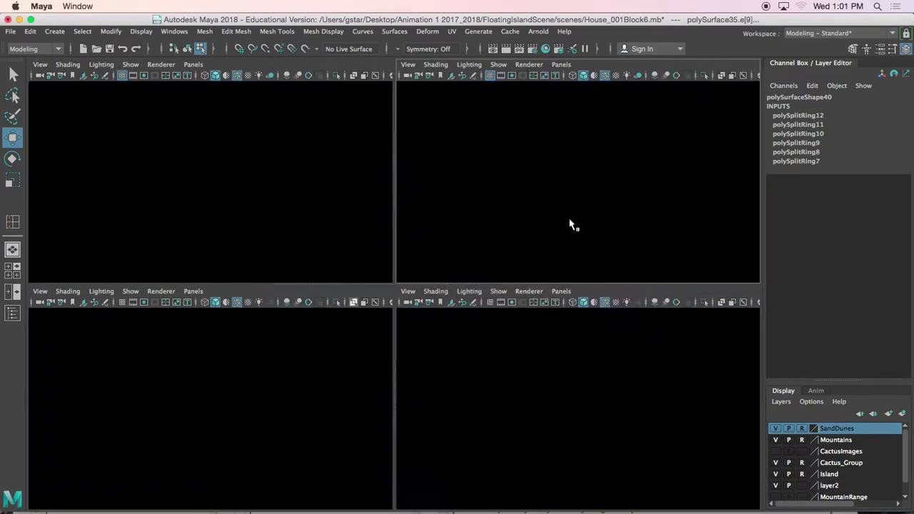
{"action": "key", "text": "space"}
{"action": "middle_click_drag", "start_coordinate": [519, 258], "coordinate": [532, 247], "text": "alt"}
{"action": "scroll", "coordinate": [529, 248], "scroll_direction": "up", "scroll_amount": 5}
{"action": "right_click_drag", "start_coordinate": [430, 254], "coordinate": [429, 205]}
{"action": "left_click", "coordinate": [441, 243]}
{"action": "left_click", "coordinate": [354, 238], "text": "shift"}
{"action": "mouse_move", "coordinate": [384, 250]}
{"action": "left_mouse_down", "text": "alt"}
{"action": "mouse_move", "coordinate": [367, 269]}
{"action": "mouse_move", "coordinate": [375, 265]}
{"action": "left_mouse_up", "text": "alt"}
{"action": "key", "text": "ctrl+e"}
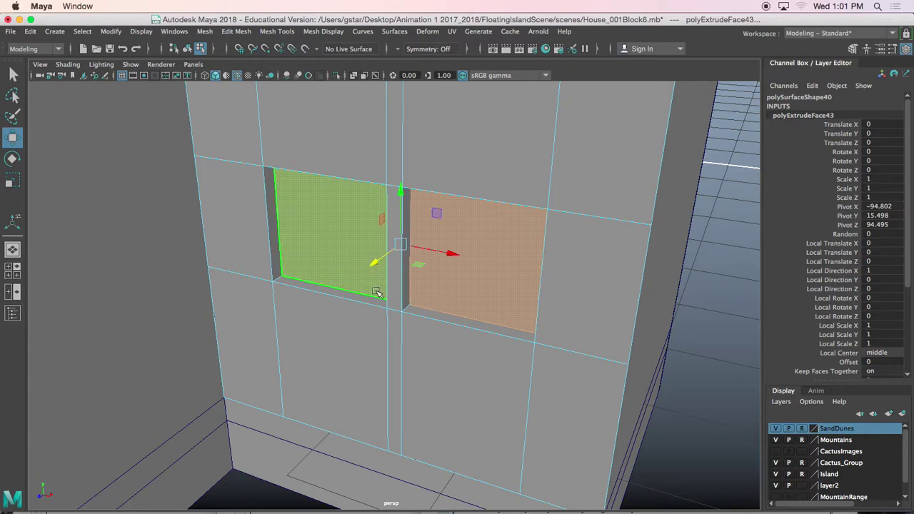
Step: Extract the two recessed wing window faces as separate objects and center their pivots
{"action": "left_click", "coordinate": [234, 31]}
{"action": "left_click", "coordinate": [247, 353]}
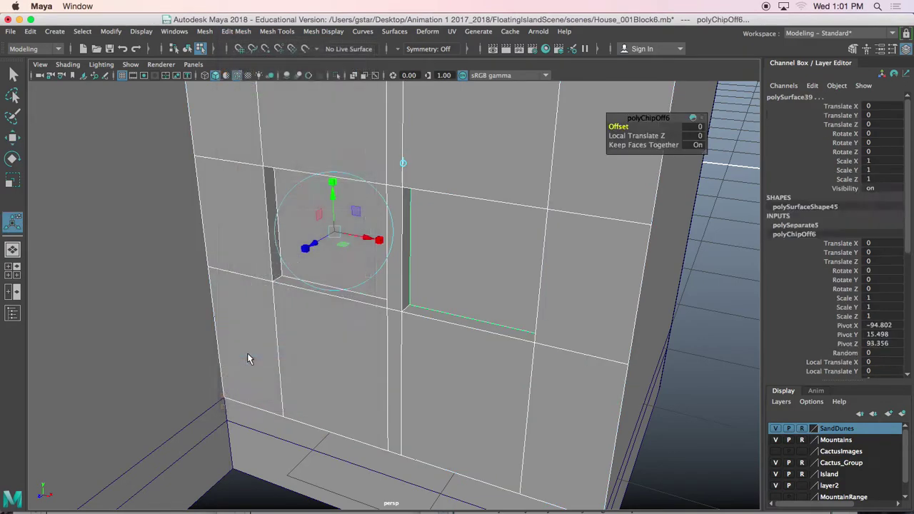
{"action": "right_click_drag", "start_coordinate": [315, 173], "coordinate": [357, 151]}
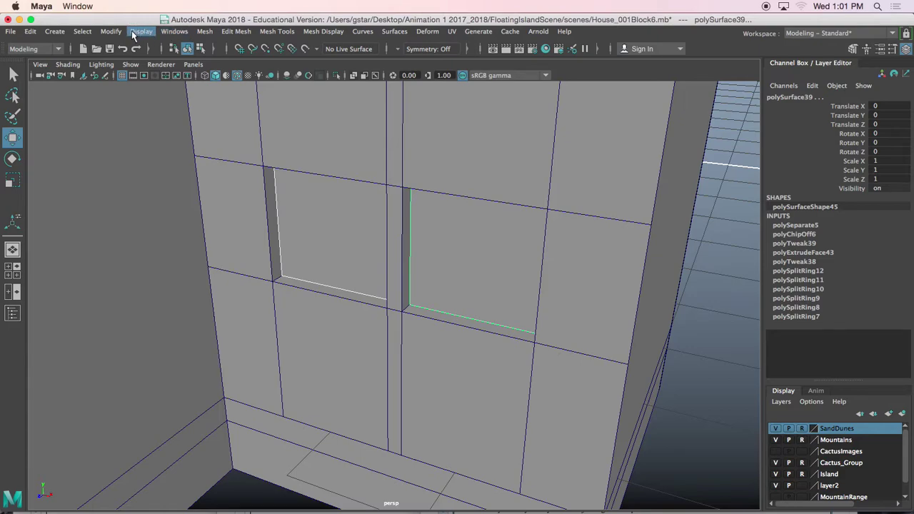
{"action": "left_click", "coordinate": [112, 32]}
{"action": "left_click", "coordinate": [132, 114]}
Step: Move the two extracted wing window panes out in front of the wall, to Translate Z 5.887
{"action": "scroll", "coordinate": [324, 230], "scroll_direction": "down", "scroll_amount": 5}
{"action": "left_click_drag", "start_coordinate": [326, 231], "coordinate": [342, 263], "text": "alt"}
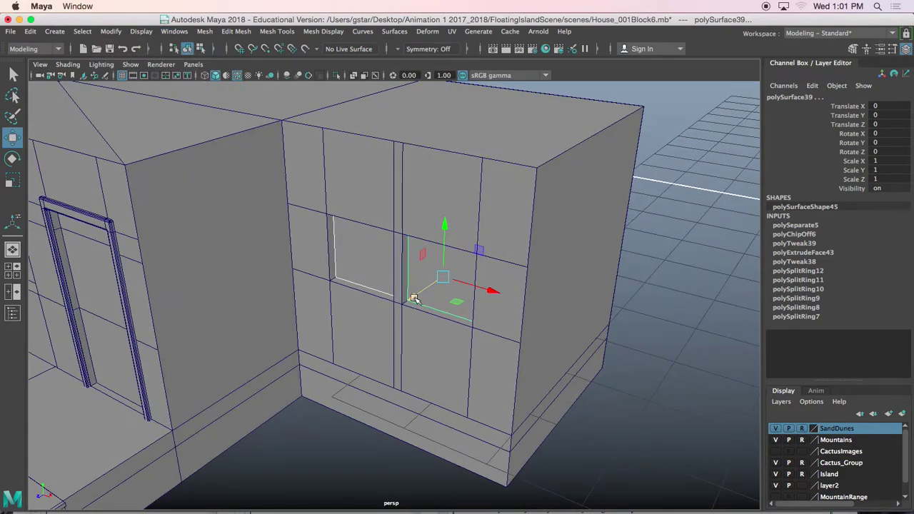
{"action": "left_click_drag", "start_coordinate": [414, 299], "coordinate": [605, 292]}
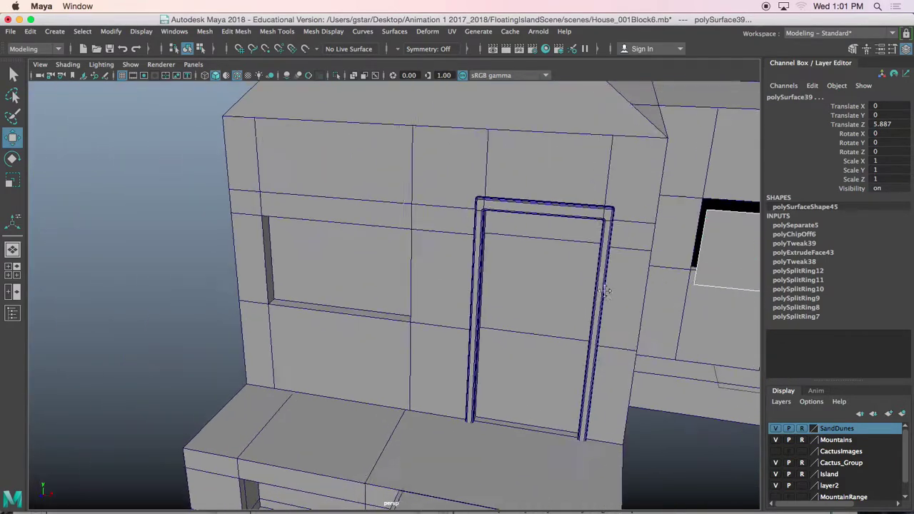
Step: Extract the recessed window face of the gabled front wall and select it in object mode
{"action": "left_click", "coordinate": [383, 288]}
{"action": "right_click_drag", "start_coordinate": [351, 174], "coordinate": [352, 215]}
{"action": "double_click", "coordinate": [348, 258]}
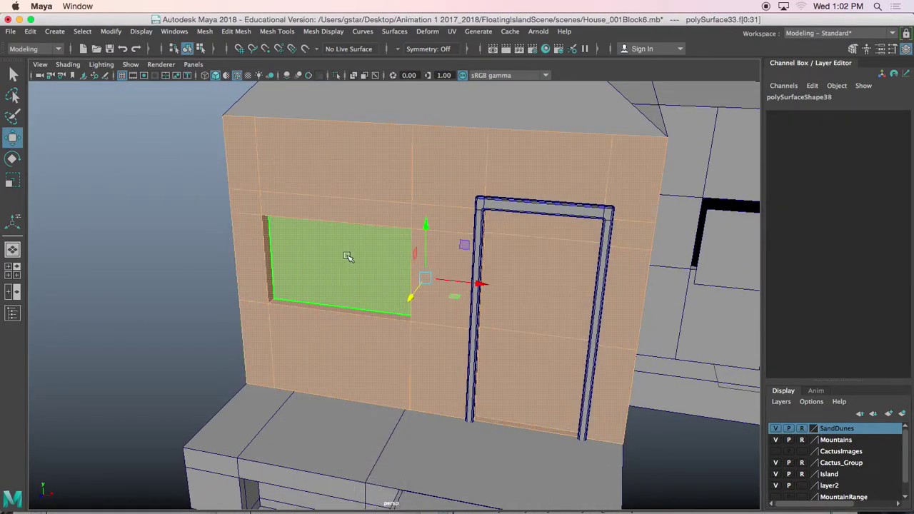
{"action": "left_click", "coordinate": [348, 257]}
{"action": "left_click", "coordinate": [236, 31]}
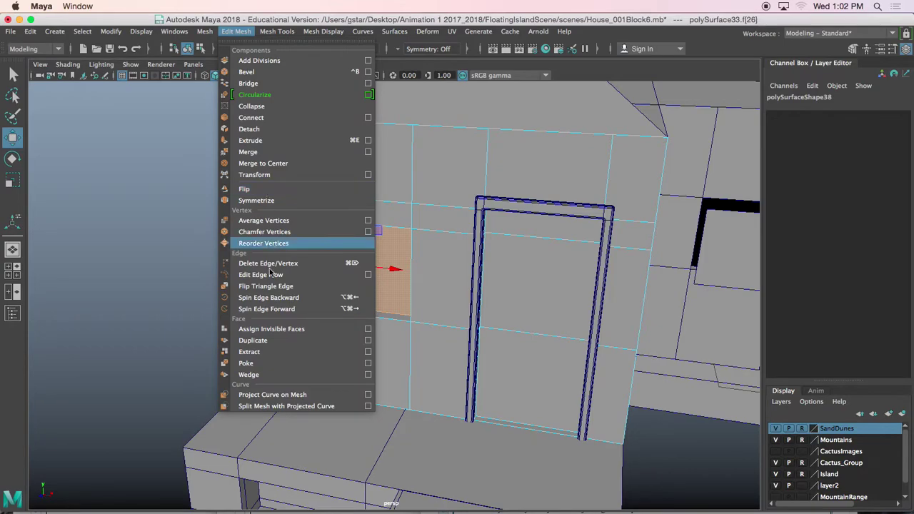
{"action": "left_click", "coordinate": [249, 352]}
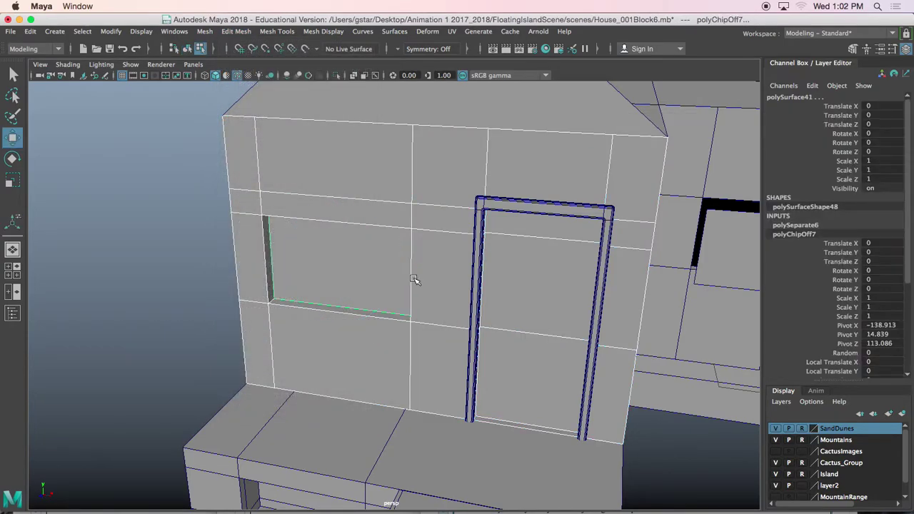
{"action": "left_click", "coordinate": [363, 262]}
{"action": "right_click_drag", "start_coordinate": [346, 257], "coordinate": [390, 158]}
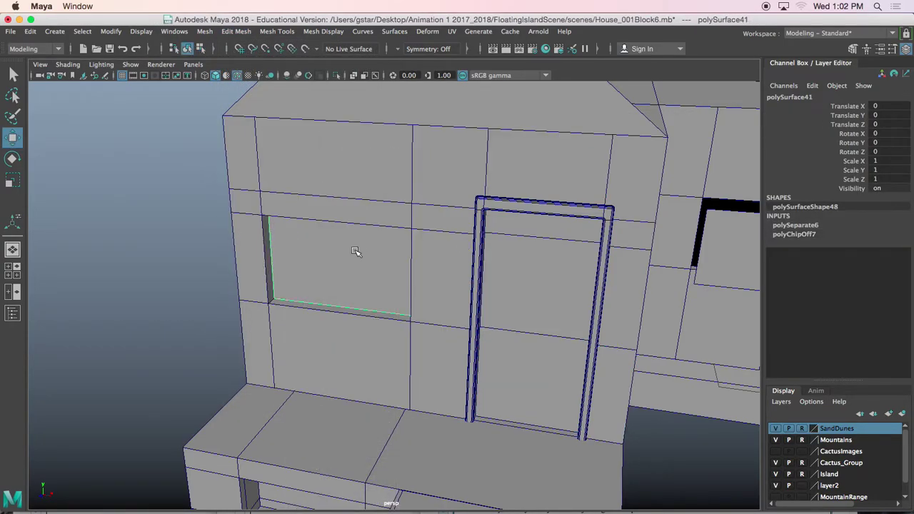
Step: Center the front window pane's pivot and move the pane out in front of the wall
{"action": "left_click_drag", "start_coordinate": [355, 252], "coordinate": [342, 233], "text": "alt"}
{"action": "left_click", "coordinate": [111, 31]}
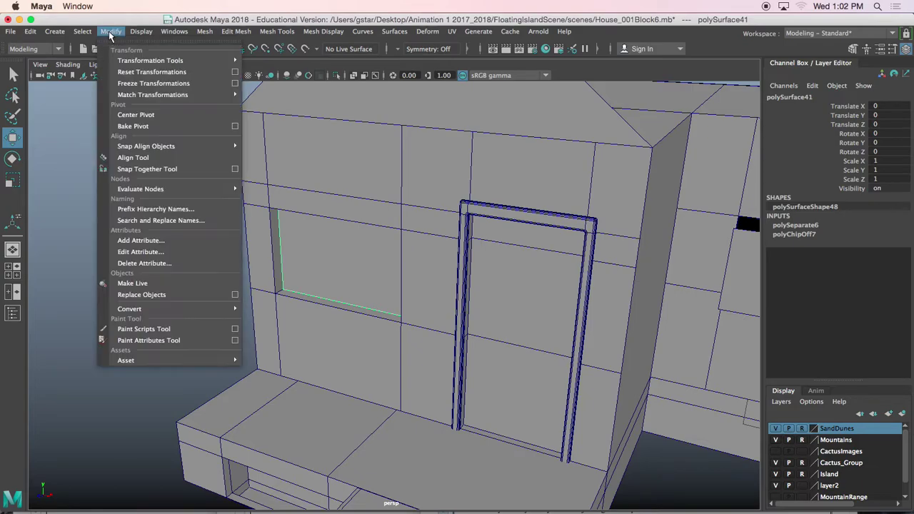
{"action": "left_click", "coordinate": [142, 116]}
{"action": "left_click_drag", "start_coordinate": [314, 286], "coordinate": [113, 287], "text": "alt"}
Step: Select the front and two wing window panes and create a display layer from them
{"action": "left_click", "coordinate": [437, 280]}
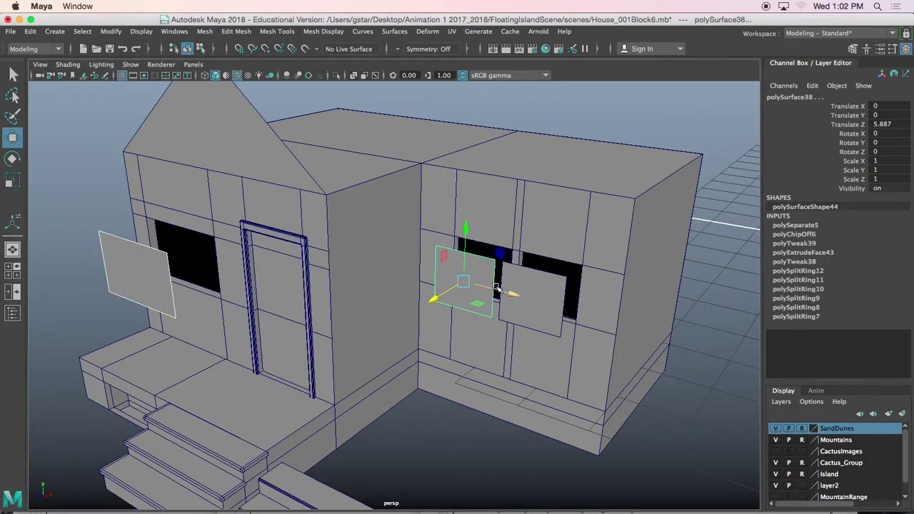
{"action": "left_click", "coordinate": [541, 288]}
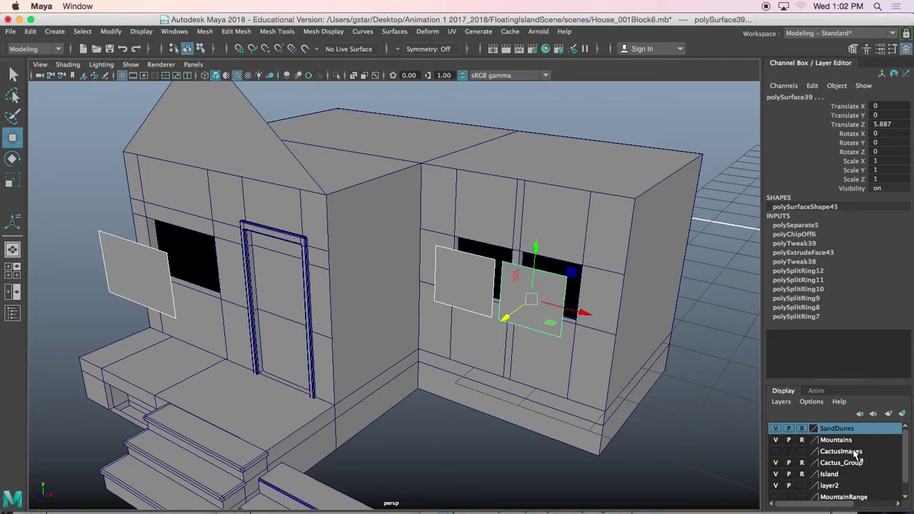
{"action": "left_click", "coordinate": [807, 402]}
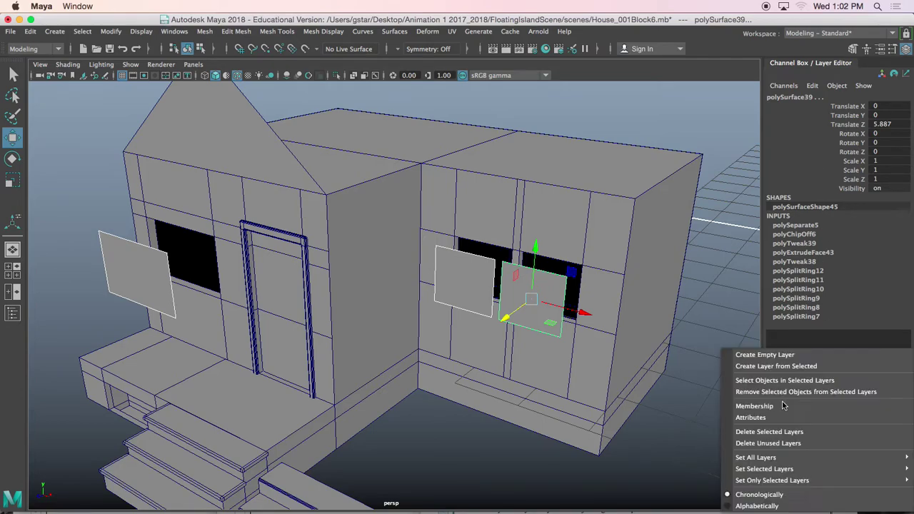
{"action": "left_click", "coordinate": [766, 367]}
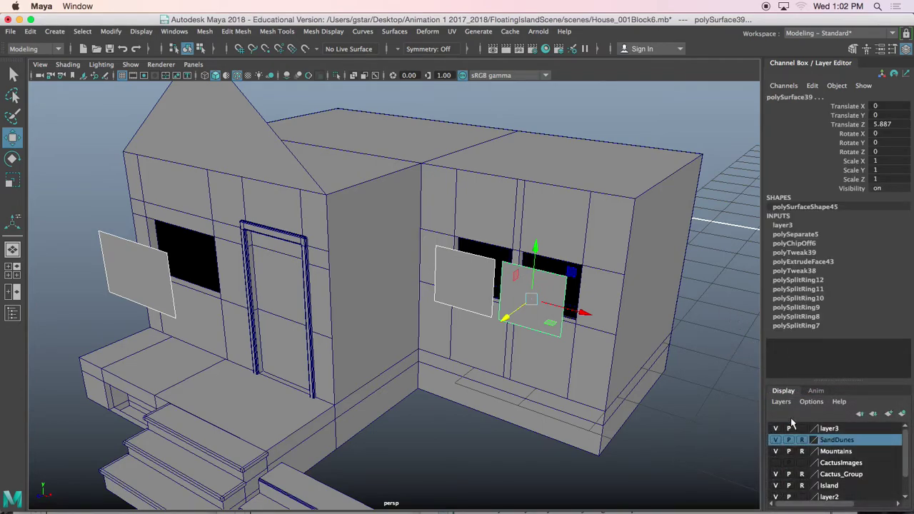
Step: Rename the new display layer as Windows and hide it
{"action": "double_click", "coordinate": [836, 430]}
{"action": "double_click", "coordinate": [382, 229]}
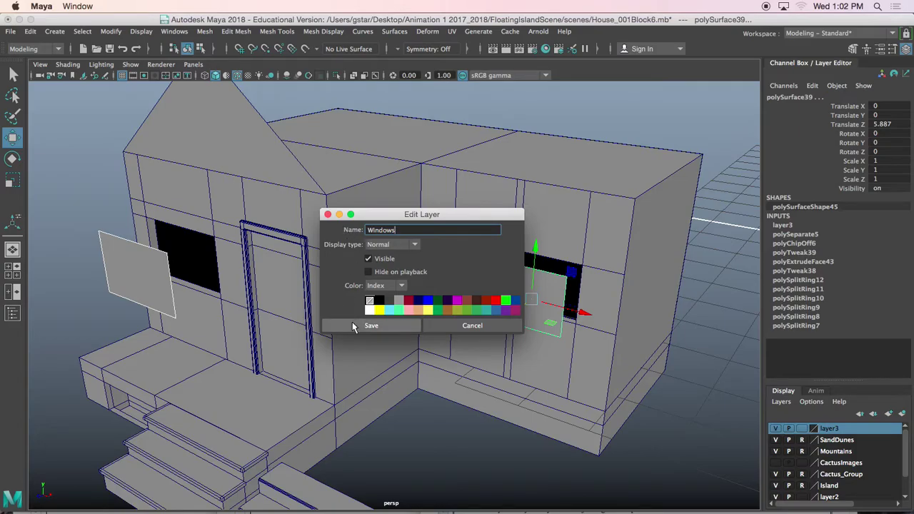
{"action": "left_click", "coordinate": [358, 325]}
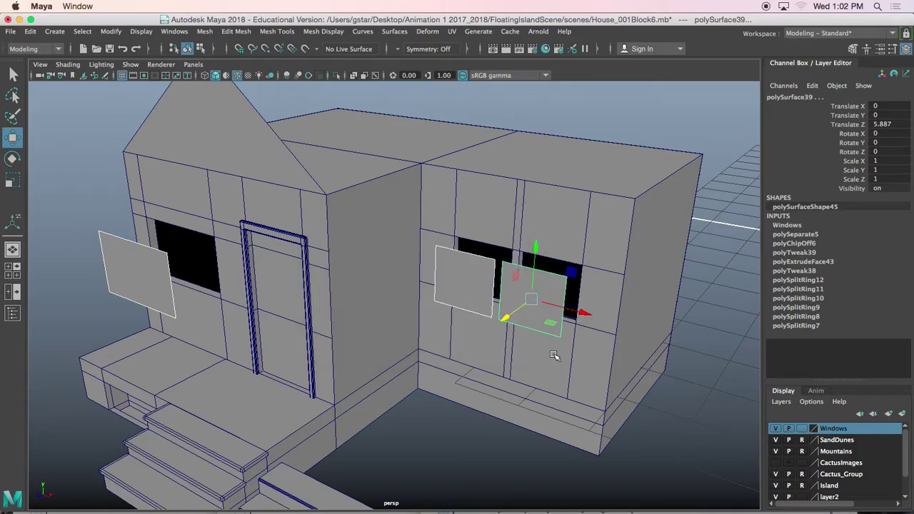
{"action": "left_click", "coordinate": [776, 431]}
Step: Select the two sloped edges and the short peak edge of the front gable face
{"action": "left_click_drag", "start_coordinate": [259, 395], "coordinate": [235, 354], "text": "alt"}
{"action": "middle_click_drag", "start_coordinate": [284, 277], "coordinate": [318, 309], "text": "alt"}
{"action": "left_click_drag", "start_coordinate": [319, 285], "coordinate": [291, 313], "text": "alt"}
{"action": "left_click", "coordinate": [282, 214]}
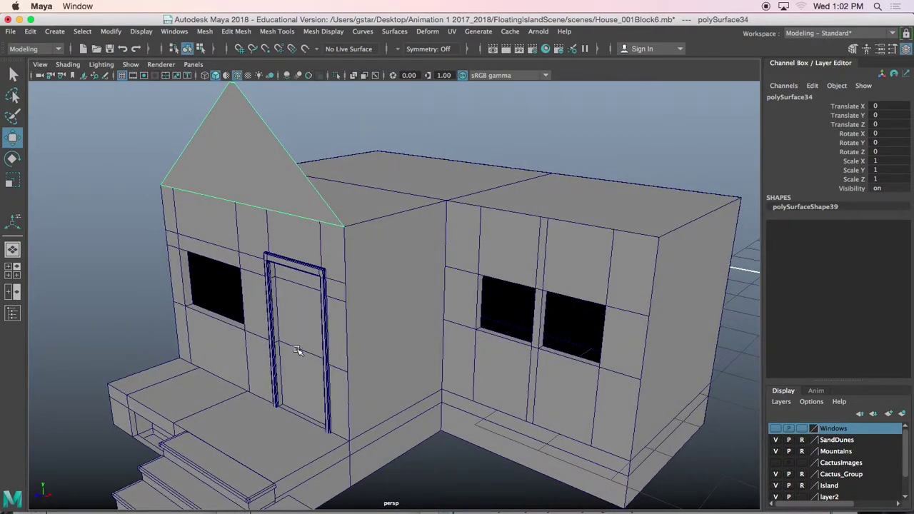
{"action": "left_click_drag", "start_coordinate": [298, 350], "coordinate": [264, 214], "text": "alt"}
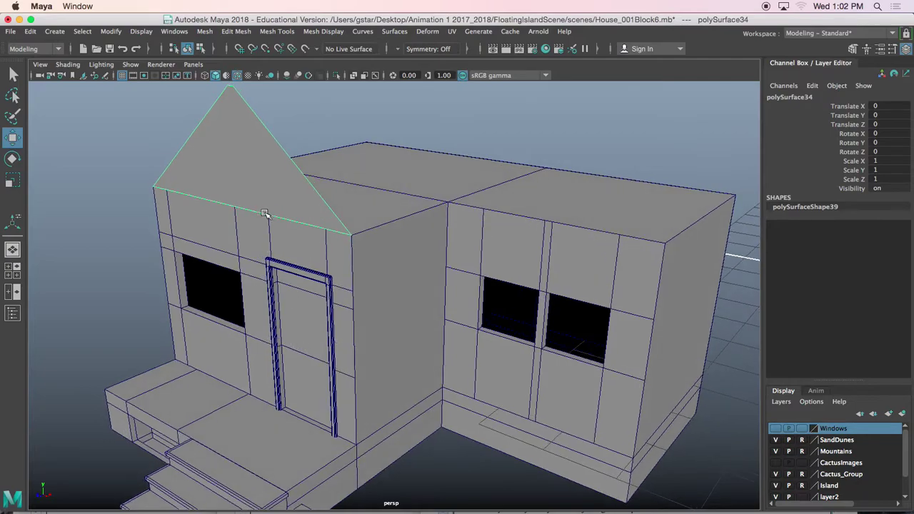
{"action": "middle_click_drag", "start_coordinate": [265, 213], "coordinate": [306, 273], "text": "alt"}
{"action": "scroll", "coordinate": [306, 273], "scroll_direction": "up", "scroll_amount": 3}
{"action": "left_click_drag", "start_coordinate": [303, 272], "coordinate": [302, 278], "text": "alt"}
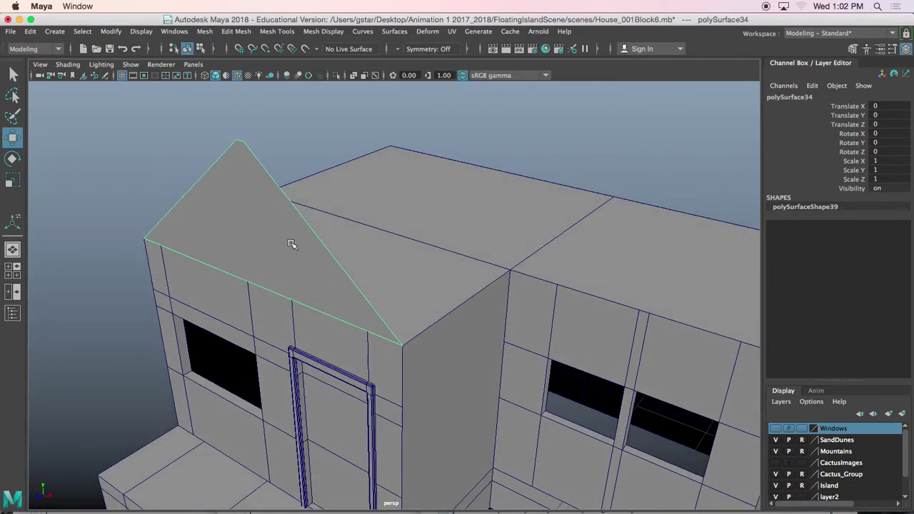
{"action": "right_click_drag", "start_coordinate": [273, 174], "coordinate": [274, 144]}
{"action": "left_click_drag", "start_coordinate": [266, 194], "coordinate": [262, 174], "text": "alt"}
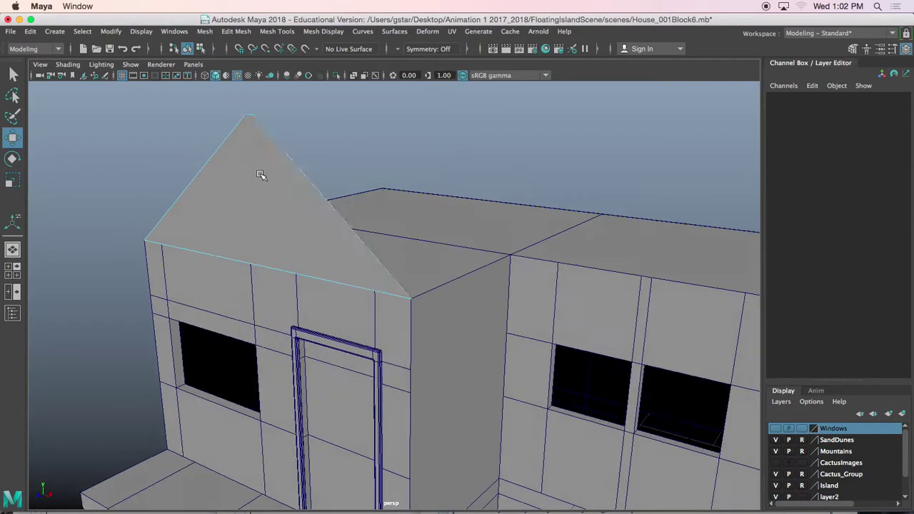
{"action": "left_click_drag", "start_coordinate": [204, 111], "coordinate": [308, 169]}
Step: Extrude the selected gable edges back over the front block toward the main building's roof
{"action": "left_click_drag", "start_coordinate": [252, 152], "coordinate": [274, 170], "text": "alt"}
{"action": "scroll", "coordinate": [266, 152], "scroll_direction": "up", "scroll_amount": 4}
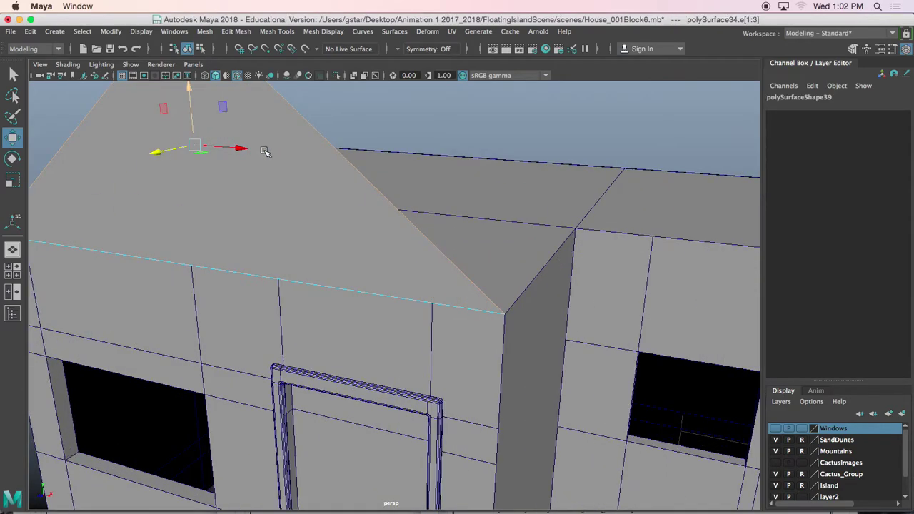
{"action": "middle_click_drag", "start_coordinate": [265, 151], "coordinate": [311, 222], "text": "alt"}
{"action": "middle_click_drag", "start_coordinate": [298, 105], "coordinate": [322, 173], "text": "alt"}
{"action": "scroll", "coordinate": [322, 169], "scroll_direction": "up", "scroll_amount": 4}
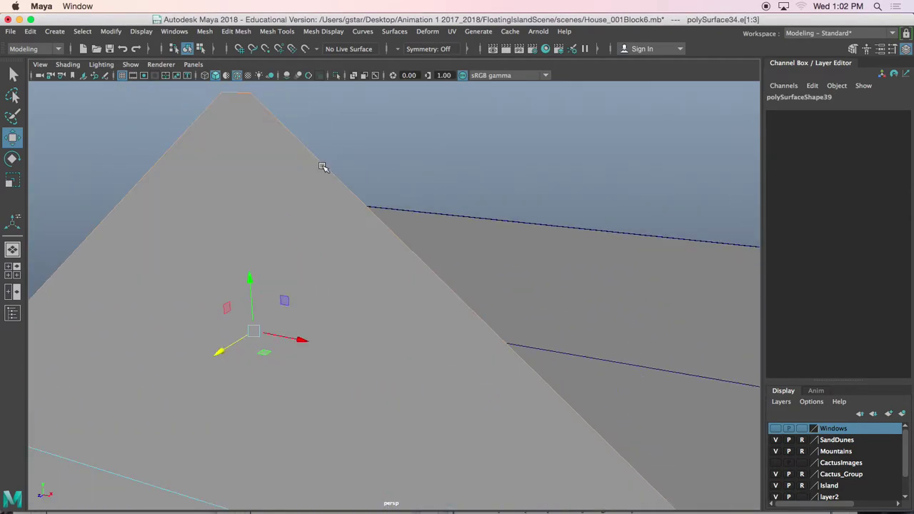
{"action": "middle_click_drag", "start_coordinate": [265, 111], "coordinate": [281, 157], "text": "alt"}
{"action": "scroll", "coordinate": [269, 172], "scroll_direction": "down", "scroll_amount": 8}
{"action": "middle_click_drag", "start_coordinate": [346, 233], "coordinate": [323, 216], "text": "alt"}
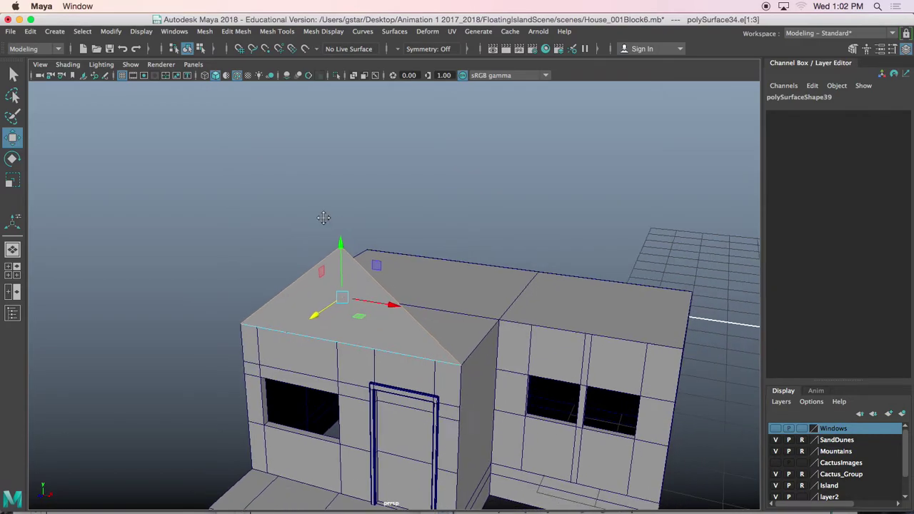
{"action": "left_click_drag", "start_coordinate": [339, 253], "coordinate": [324, 260], "text": "alt"}
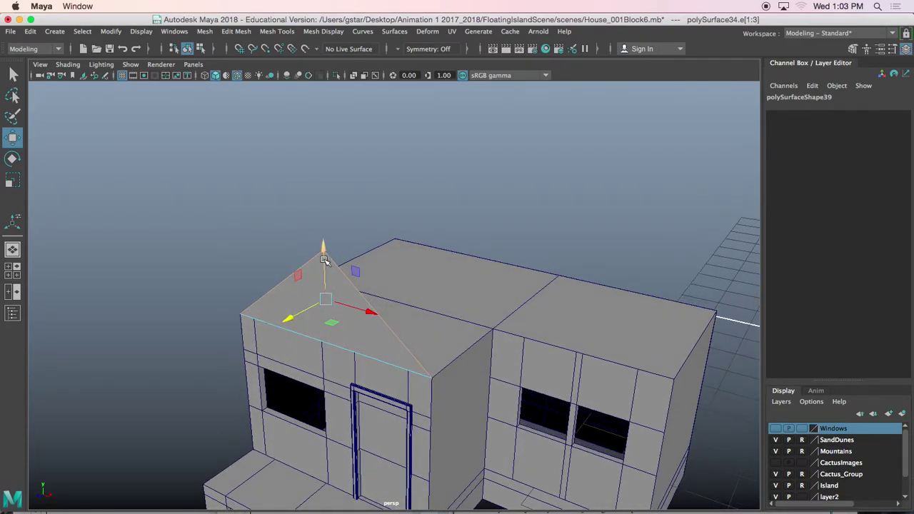
{"action": "key", "text": "ctrl+e"}
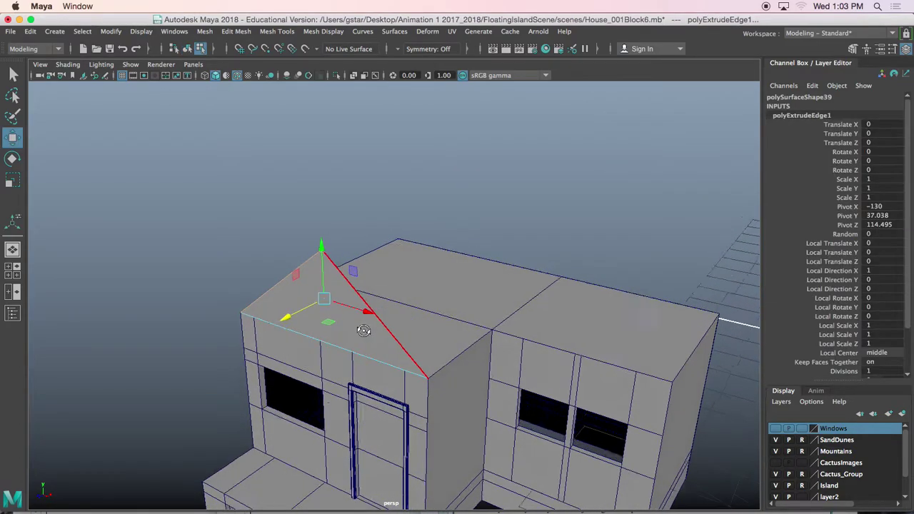
{"action": "left_click_drag", "start_coordinate": [363, 327], "coordinate": [412, 358], "text": "alt"}
{"action": "scroll", "coordinate": [375, 316], "scroll_direction": "up", "scroll_amount": 4}
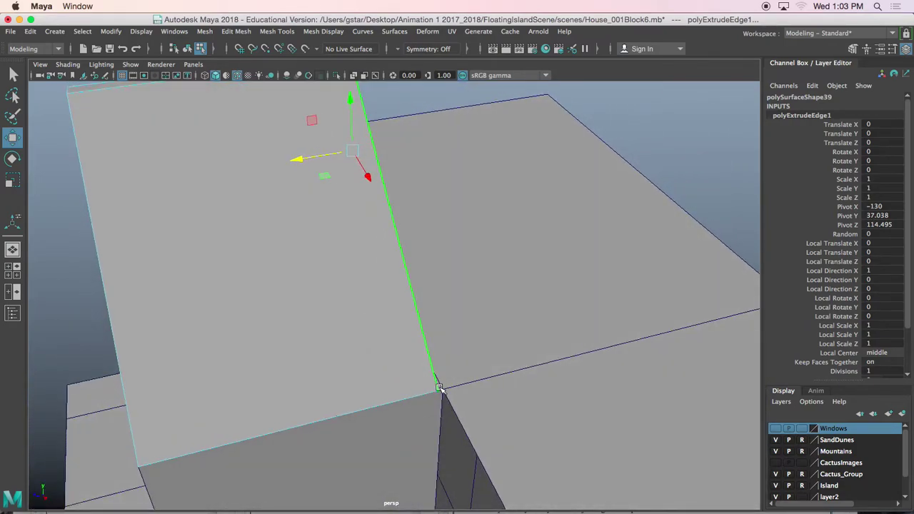
Step: In the top view, snap the extruded gable edges to the corner where the front block meets the wing
{"action": "key", "text": "space"}
{"action": "key", "text": "space"}
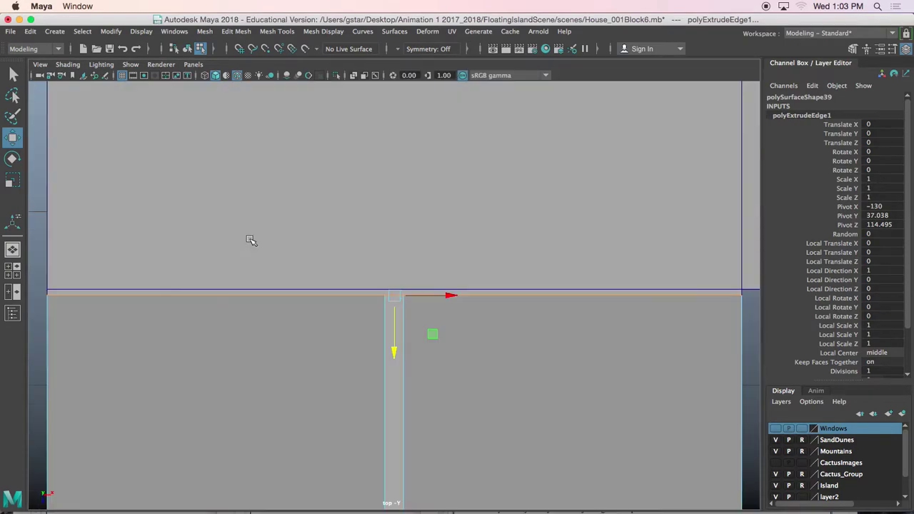
{"action": "mouse_move", "coordinate": [375, 299]}
{"action": "middle_mouse_down", "text": "alt"}
{"action": "mouse_move", "coordinate": [325, 286]}
{"action": "mouse_move", "coordinate": [364, 305]}
{"action": "middle_mouse_up", "text": "alt"}
{"action": "scroll", "coordinate": [344, 298], "scroll_direction": "up", "scroll_amount": 3}
{"action": "key", "text": "v"}
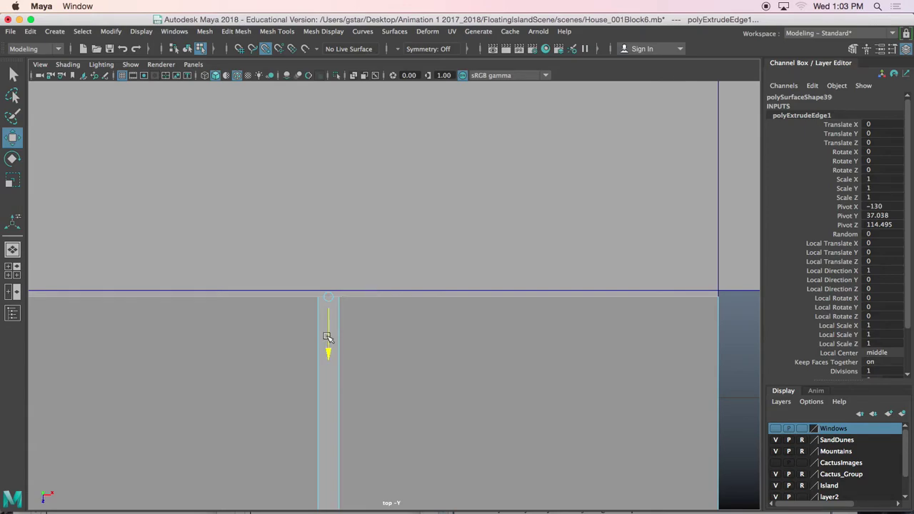
{"action": "left_click_drag", "start_coordinate": [327, 338], "coordinate": [327, 330]}
{"action": "scroll", "coordinate": [340, 316], "scroll_direction": "down", "scroll_amount": 1}
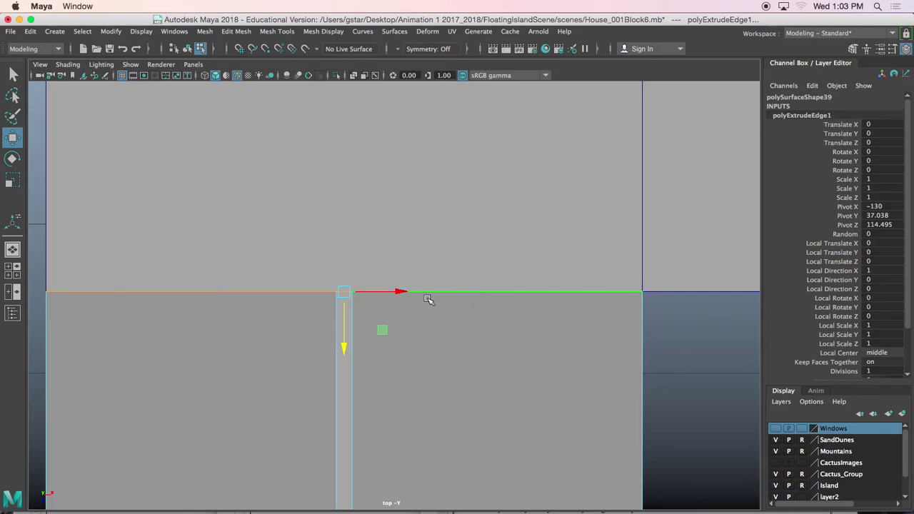
{"action": "middle_click_drag", "start_coordinate": [423, 283], "coordinate": [422, 291], "text": "alt"}
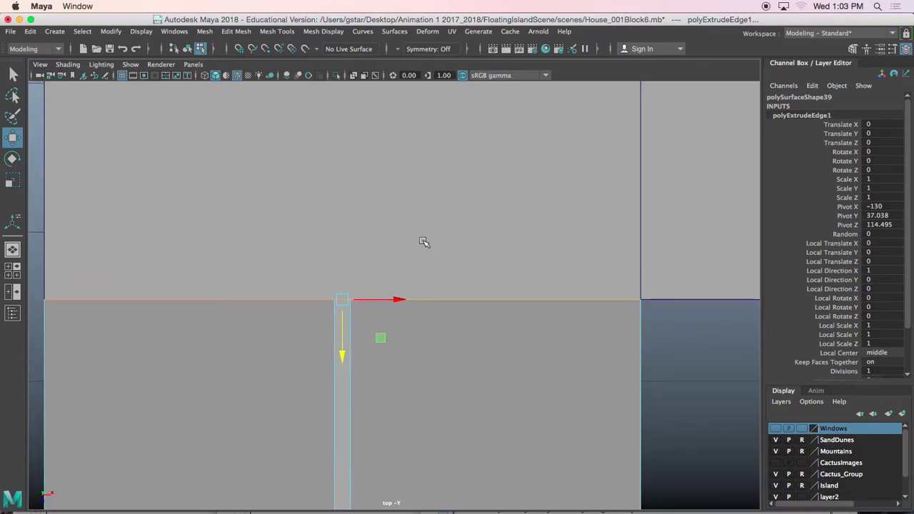
Step: Deselect one sloped edge and extrude the other sloped edge and the peak edge back across the main roof
{"action": "left_click_drag", "start_coordinate": [458, 340], "coordinate": [458, 339]}
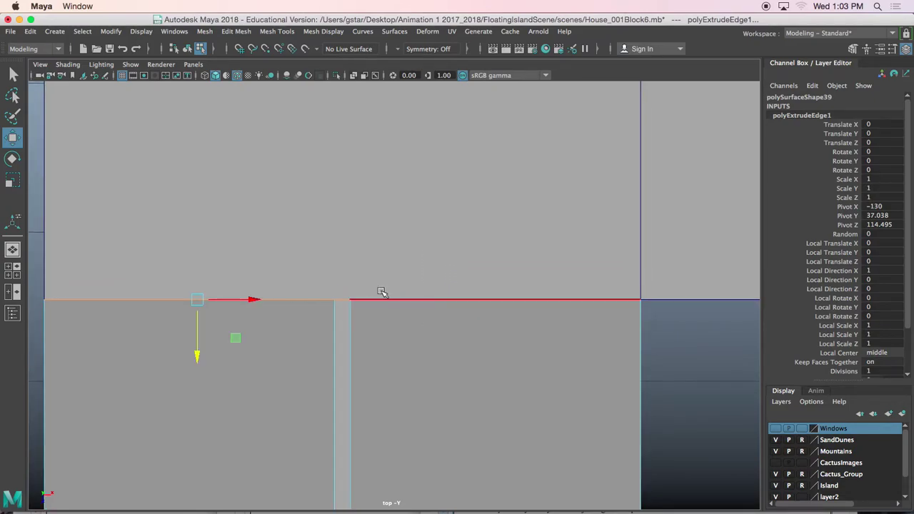
{"action": "key", "text": "space"}
{"action": "key", "text": "space"}
{"action": "left_click_drag", "start_coordinate": [460, 184], "coordinate": [467, 213], "text": "alt"}
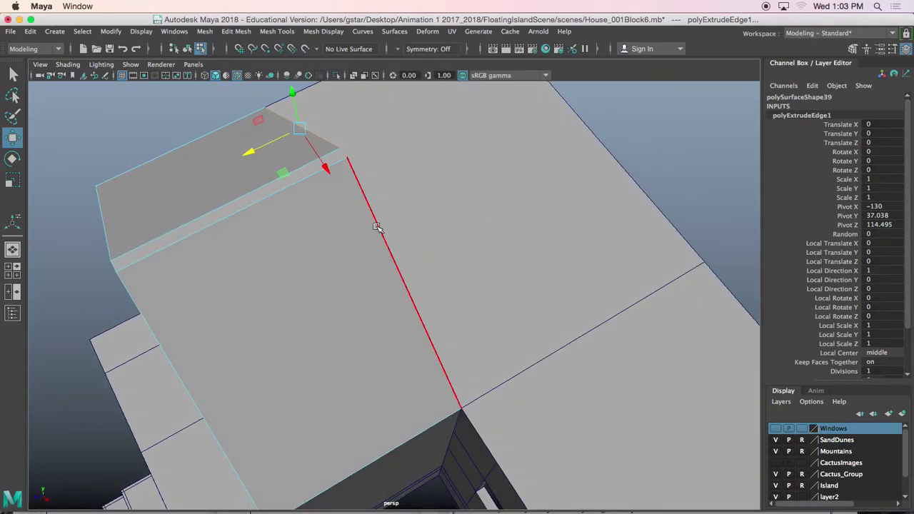
{"action": "left_click_drag", "start_coordinate": [377, 227], "coordinate": [516, 279], "text": "alt"}
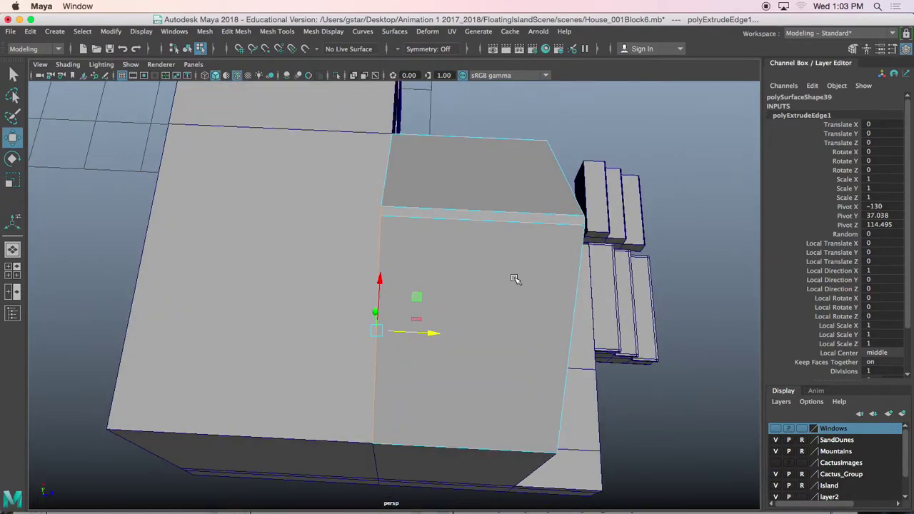
{"action": "key", "text": "ctrl+e"}
{"action": "key", "text": "w"}
{"action": "middle_click_drag", "start_coordinate": [405, 322], "coordinate": [458, 307], "text": "alt"}
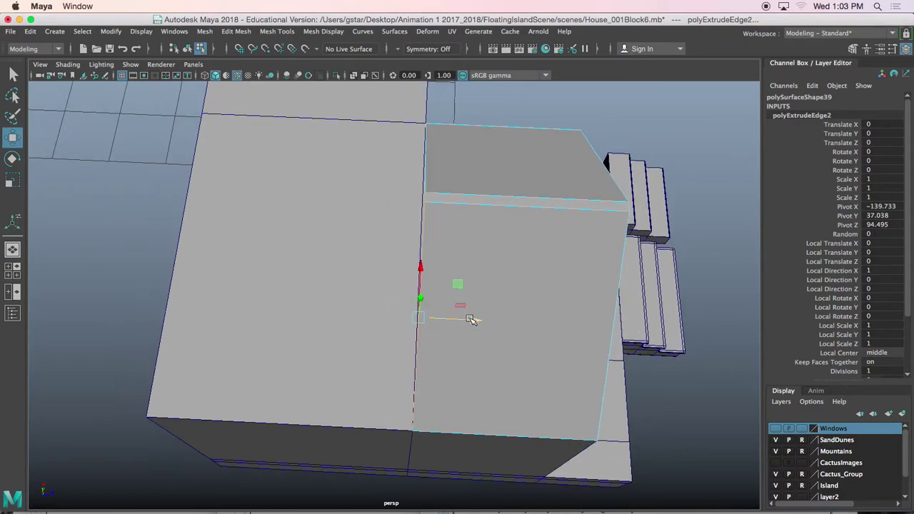
{"action": "left_click_drag", "start_coordinate": [471, 320], "coordinate": [313, 320]}
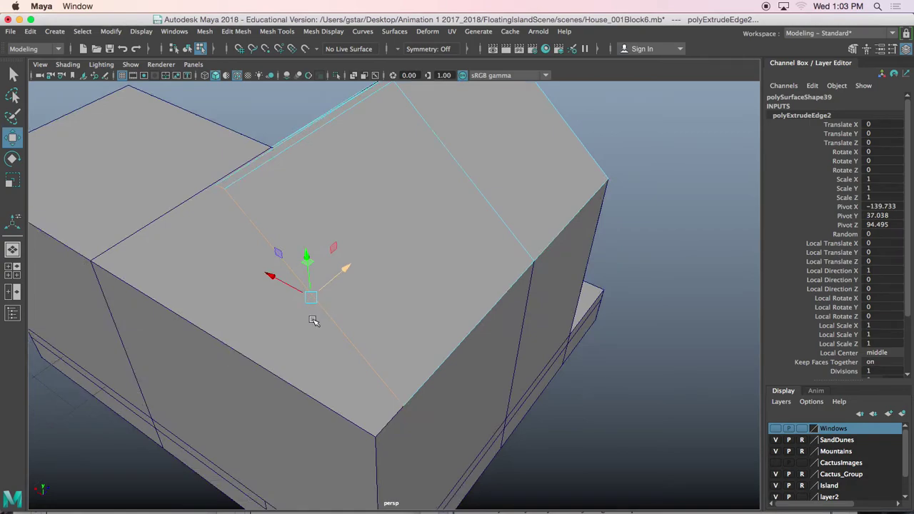
Step: Try rotating the extruded roof edges about the vertical axis to angle the back end of the gable roof
{"action": "key", "text": "e"}
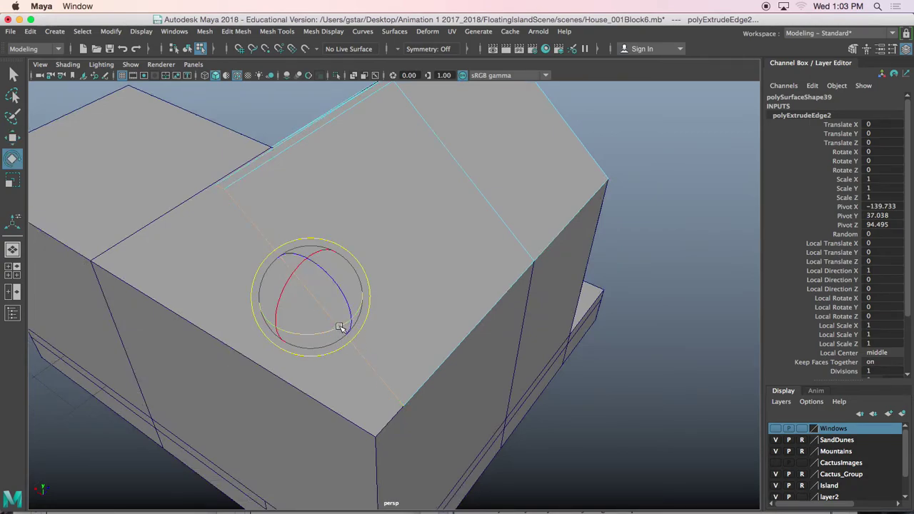
{"action": "left_click_drag", "start_coordinate": [340, 327], "coordinate": [362, 313]}
{"action": "key", "text": "w"}
{"action": "scroll", "coordinate": [379, 332], "scroll_direction": "up", "scroll_amount": 3}
{"action": "key", "text": "e"}
{"action": "key", "text": "space"}
{"action": "key", "text": "space"}
{"action": "key", "text": "space"}
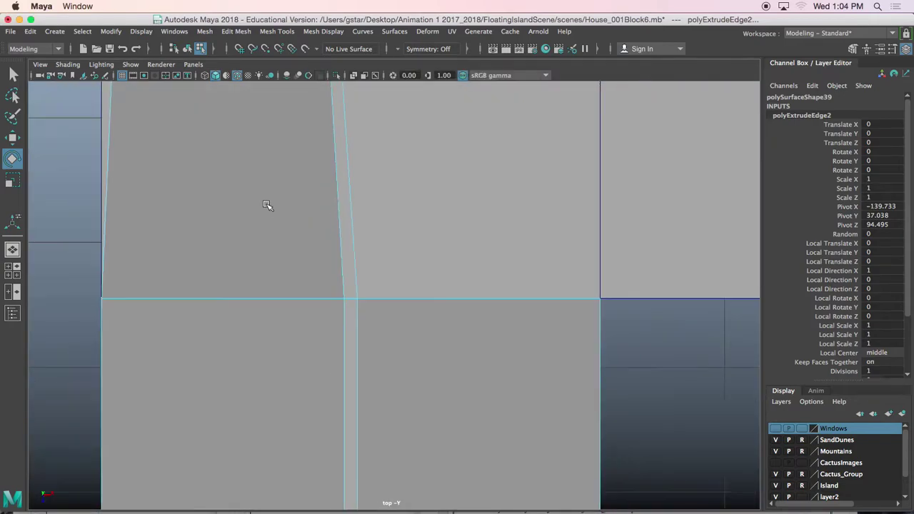
{"action": "middle_click_drag", "start_coordinate": [267, 204], "coordinate": [267, 302], "text": "alt"}
{"action": "middle_click_drag", "start_coordinate": [265, 252], "coordinate": [268, 336], "text": "alt"}
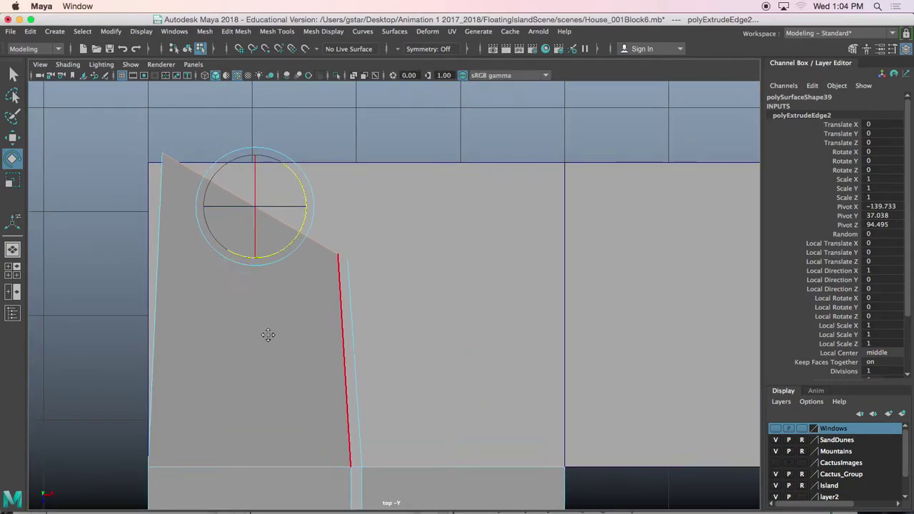
{"action": "key", "text": "super+z"}
{"action": "key", "text": "super+z"}
Step: Move the extruded sloped and peak edges straight back, partway across the main roof, in the top view
{"action": "key", "text": "w"}
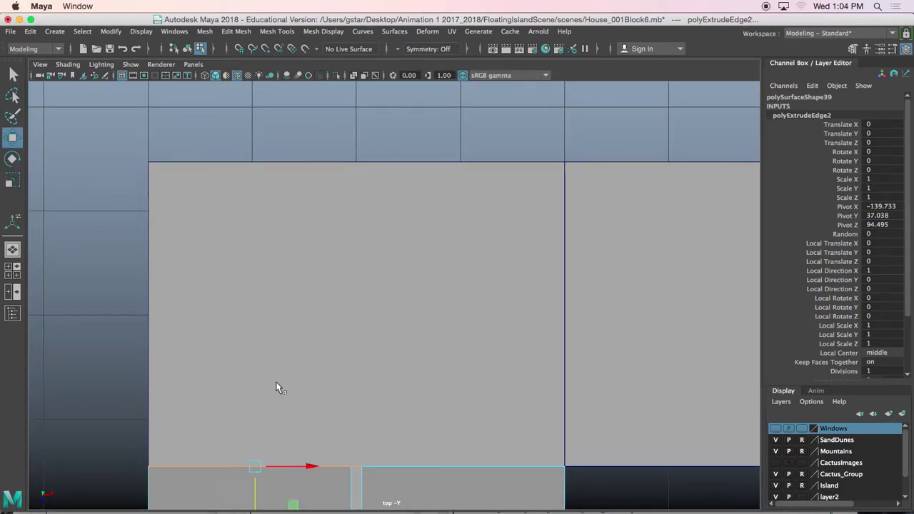
{"action": "left_click_drag", "start_coordinate": [255, 481], "coordinate": [257, 359]}
{"action": "scroll", "coordinate": [245, 225], "scroll_direction": "down", "scroll_amount": 1}
{"action": "middle_click_drag", "start_coordinate": [245, 225], "coordinate": [248, 252], "text": "alt"}
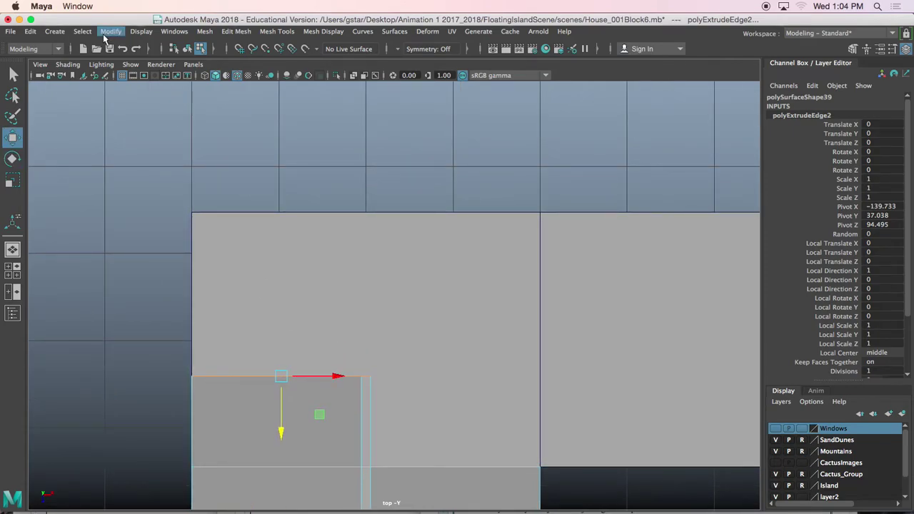
Step: Create a polygon plane 23.694 units square behind the house, placed at Translate X -137.619 and Translate Z 42.164
{"action": "left_click", "coordinate": [54, 32]}
{"action": "mouse_move", "coordinate": [78, 73]}
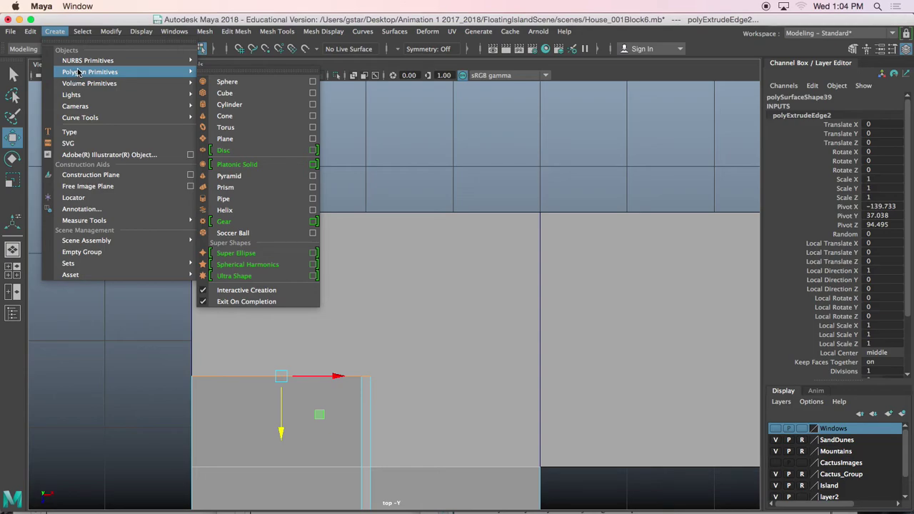
{"action": "left_click", "coordinate": [227, 139]}
{"action": "left_click_drag", "start_coordinate": [237, 149], "coordinate": [312, 214]}
{"action": "scroll", "coordinate": [312, 210], "scroll_direction": "down", "scroll_amount": 1}
{"action": "left_click_drag", "start_coordinate": [262, 176], "coordinate": [328, 184]}
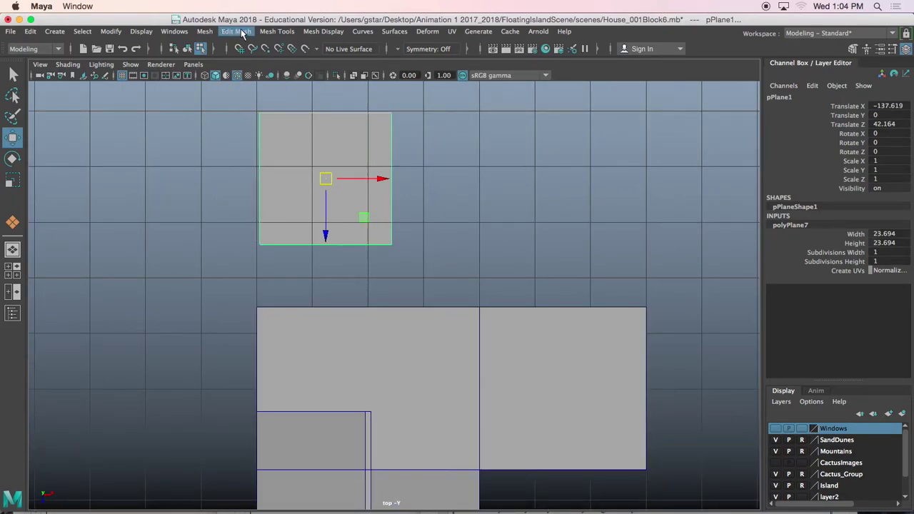
Step: Cut the plane diagonally between two opposite corners with the Multi-Cut tool
{"action": "left_click", "coordinate": [285, 33]}
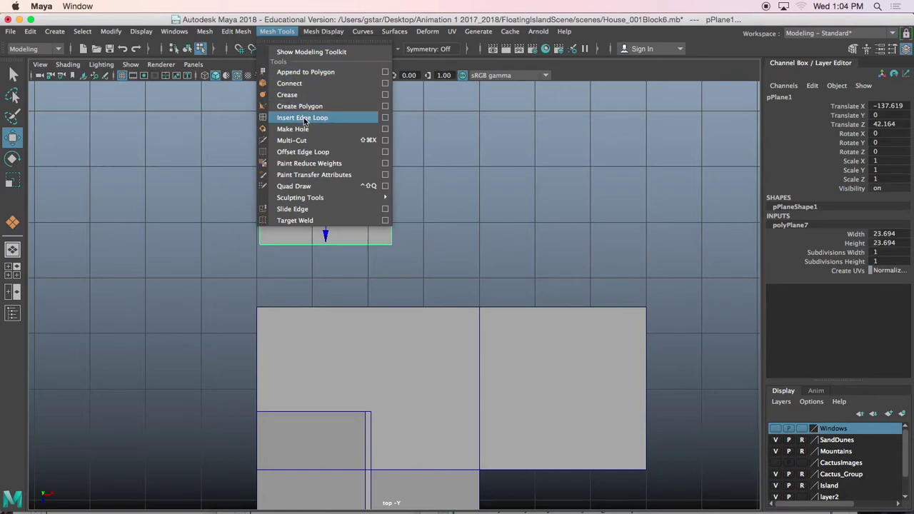
{"action": "left_click", "coordinate": [296, 141]}
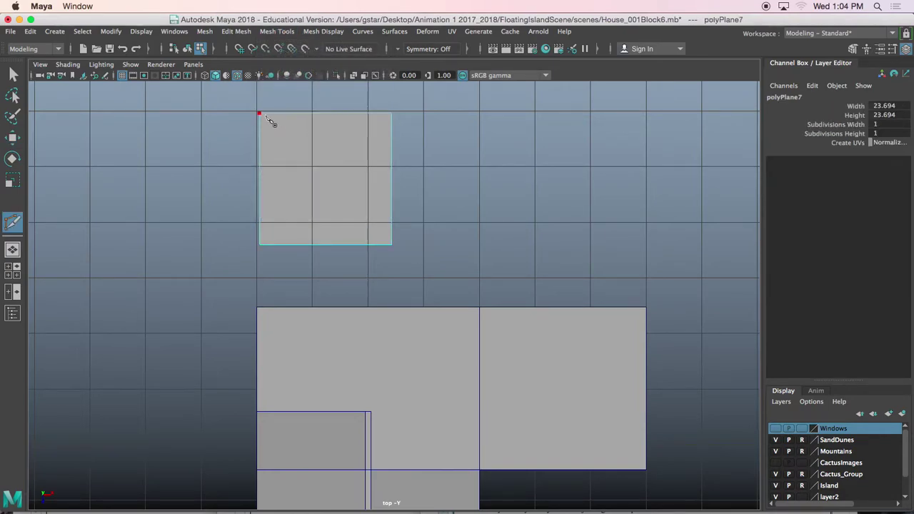
{"action": "left_click", "coordinate": [259, 113]}
{"action": "left_click", "coordinate": [391, 245]}
{"action": "key", "text": "Return"}
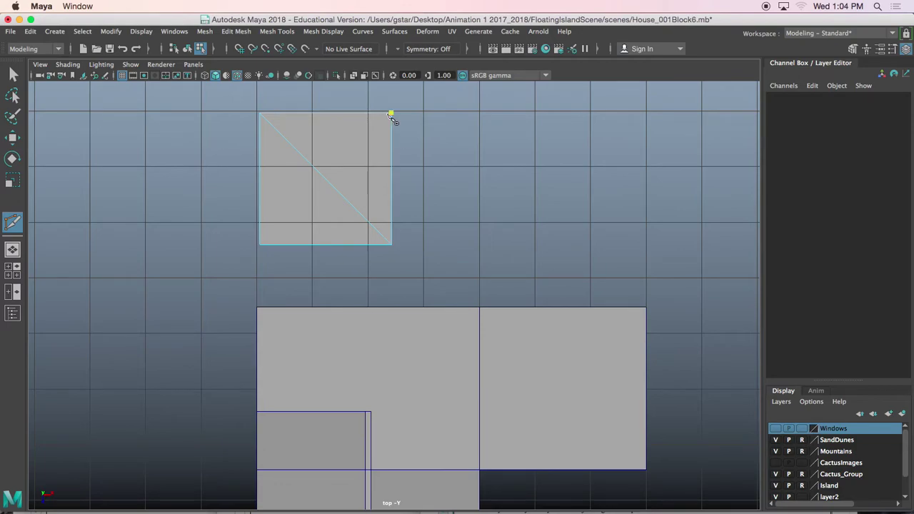
Step: Cut the plane along its other diagonal with the Multi-Cut tool and return it to object selection
{"action": "left_click", "coordinate": [391, 114]}
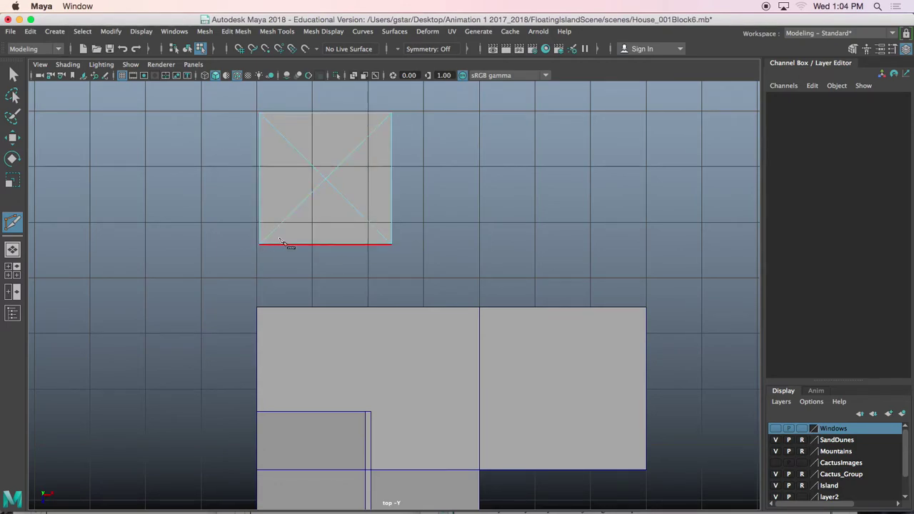
{"action": "key", "text": "w"}
{"action": "right_click_drag", "start_coordinate": [283, 175], "coordinate": [319, 145]}
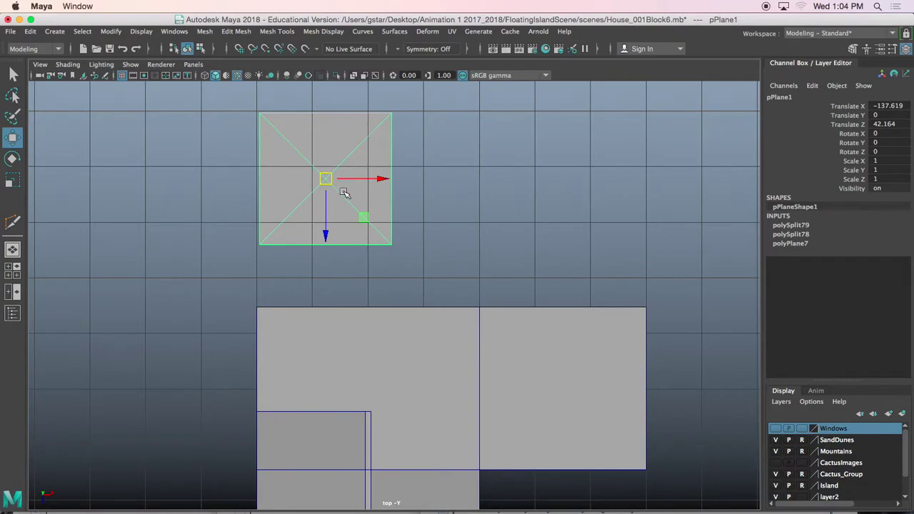
Step: Raise the diagonally cut plane to roof height at Translate Y 34.455 and move it toward the house to Translate Z 55.84
{"action": "key", "text": "space"}
{"action": "key", "text": "space"}
{"action": "left_click_drag", "start_coordinate": [522, 172], "coordinate": [442, 204], "text": "alt"}
{"action": "left_click_drag", "start_coordinate": [442, 204], "coordinate": [372, 302], "text": "alt"}
{"action": "left_click_drag", "start_coordinate": [356, 360], "coordinate": [326, 343]}
{"action": "key", "text": "space"}
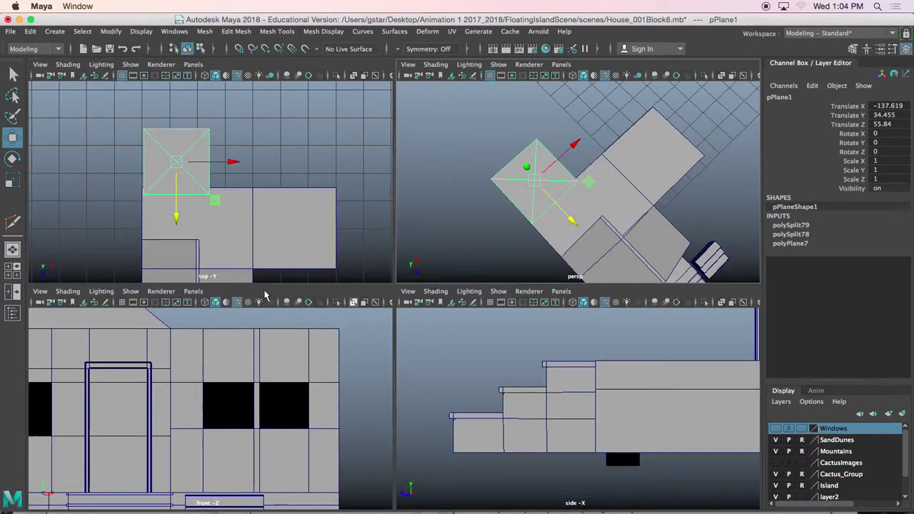
Step: Move the plane onto the back corner of the main roof, at Translate X -138.132 and Translate Z 77.098
{"action": "key", "text": "space"}
{"action": "scroll", "coordinate": [279, 243], "scroll_direction": "up", "scroll_amount": 3}
{"action": "left_click", "coordinate": [313, 313]}
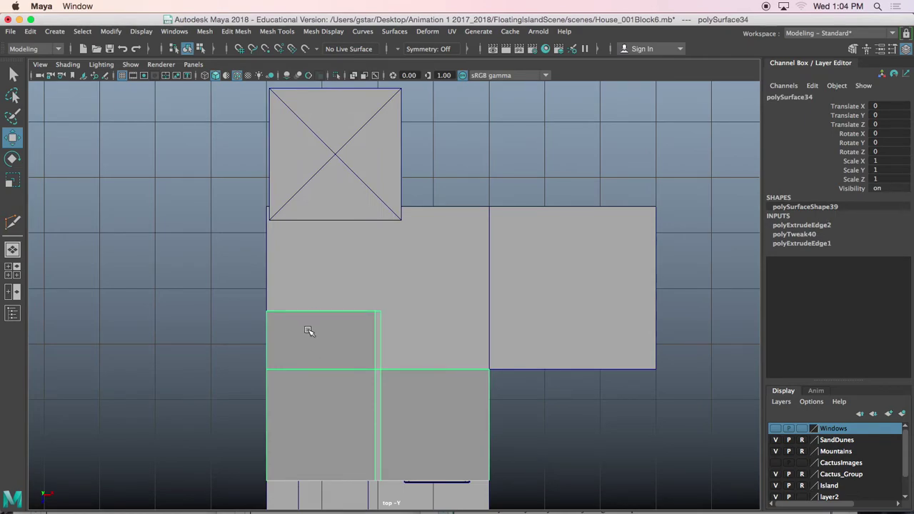
{"action": "middle_click_drag", "start_coordinate": [337, 157], "coordinate": [339, 163], "text": "alt"}
{"action": "left_click", "coordinate": [331, 158]}
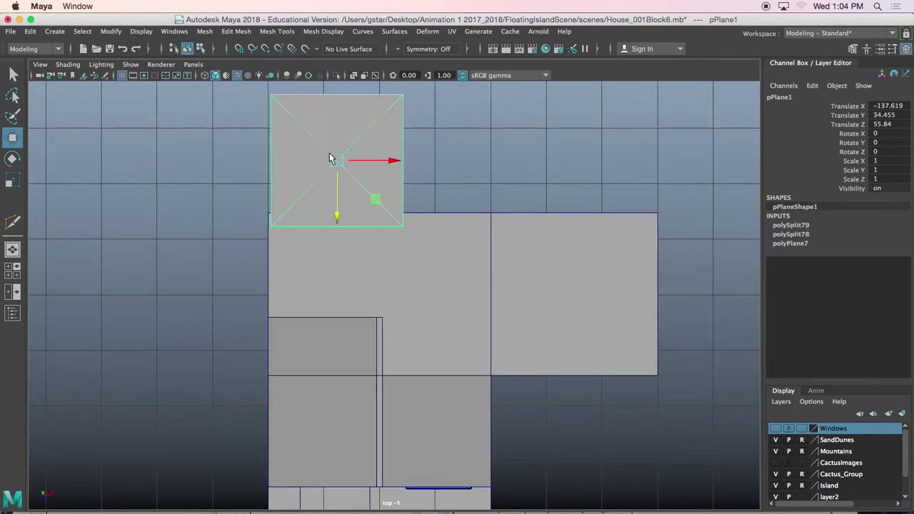
{"action": "left_click_drag", "start_coordinate": [340, 159], "coordinate": [337, 278]}
Step: Rotate the back edges of the gable roof extension parallel to the plane's diagonal and move them back onto that diagonal
{"action": "left_click", "coordinate": [365, 363]}
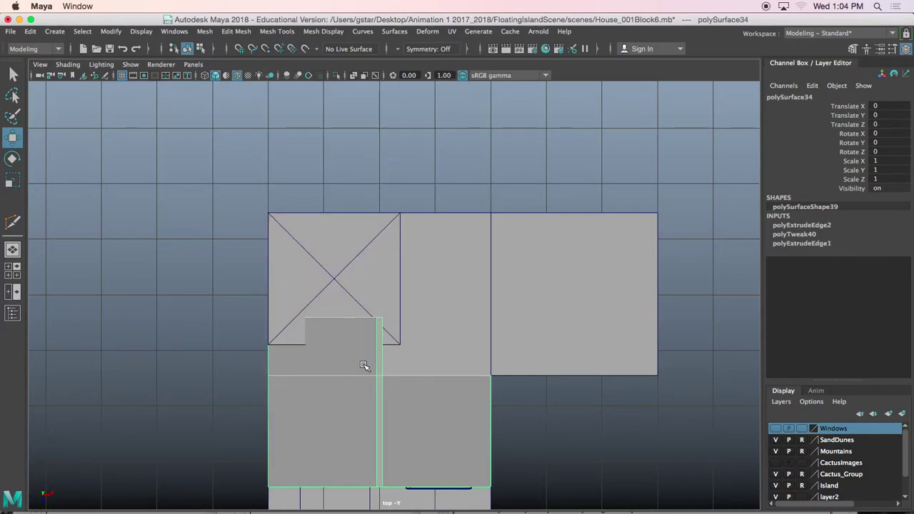
{"action": "scroll", "coordinate": [359, 334], "scroll_direction": "up", "scroll_amount": 5}
{"action": "right_click", "coordinate": [356, 323]}
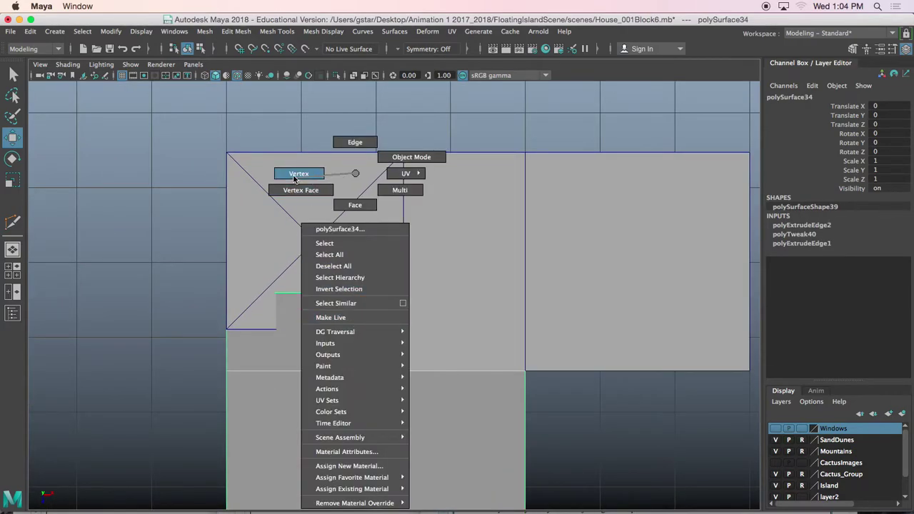
{"action": "left_click", "coordinate": [355, 142]}
{"action": "left_click_drag", "start_coordinate": [283, 304], "coordinate": [284, 305]}
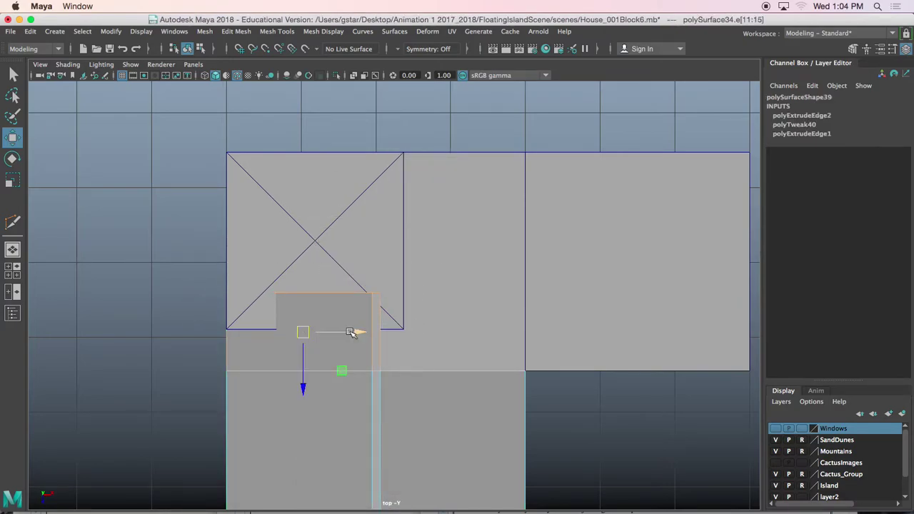
{"action": "left_click_drag", "start_coordinate": [357, 386], "coordinate": [358, 386], "text": "ctrl"}
{"action": "key", "text": "space"}
{"action": "key", "text": "space"}
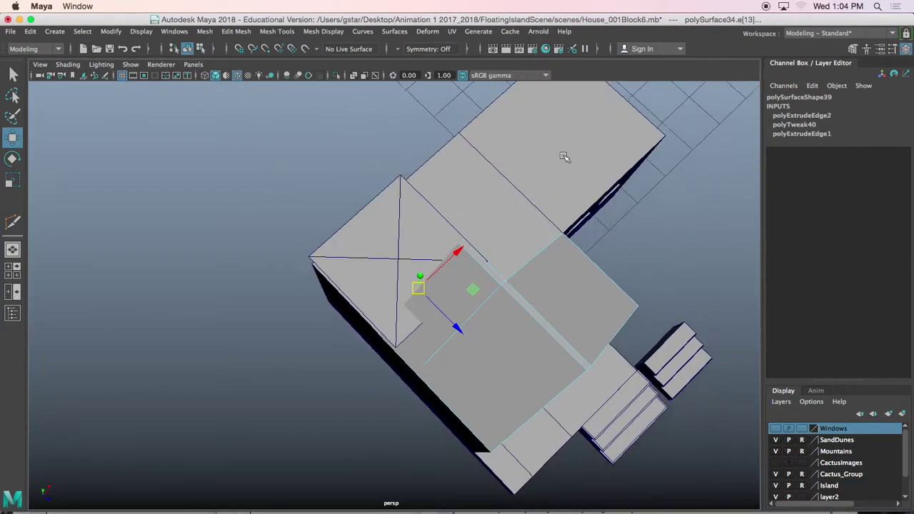
{"action": "scroll", "coordinate": [513, 207], "scroll_direction": "up", "scroll_amount": 5}
{"action": "left_click_drag", "start_coordinate": [519, 235], "coordinate": [586, 236], "text": "alt"}
{"action": "middle_click_drag", "start_coordinate": [455, 215], "coordinate": [439, 343], "text": "alt"}
{"action": "scroll", "coordinate": [442, 319], "scroll_direction": "up", "scroll_amount": 4}
{"action": "scroll", "coordinate": [462, 263], "scroll_direction": "down", "scroll_amount": 5}
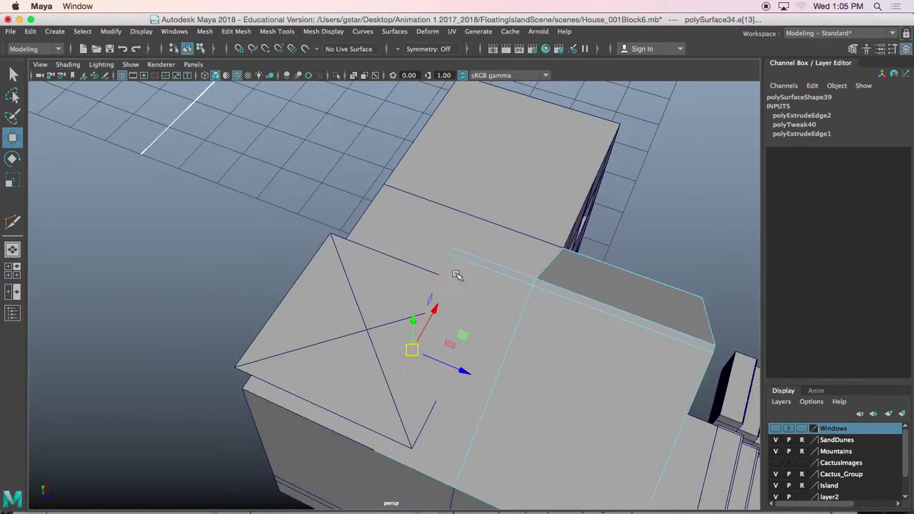
{"action": "middle_click_drag", "start_coordinate": [450, 312], "coordinate": [443, 262], "text": "alt"}
{"action": "left_click_drag", "start_coordinate": [443, 262], "coordinate": [468, 265], "text": "alt"}
{"action": "key", "text": "e"}
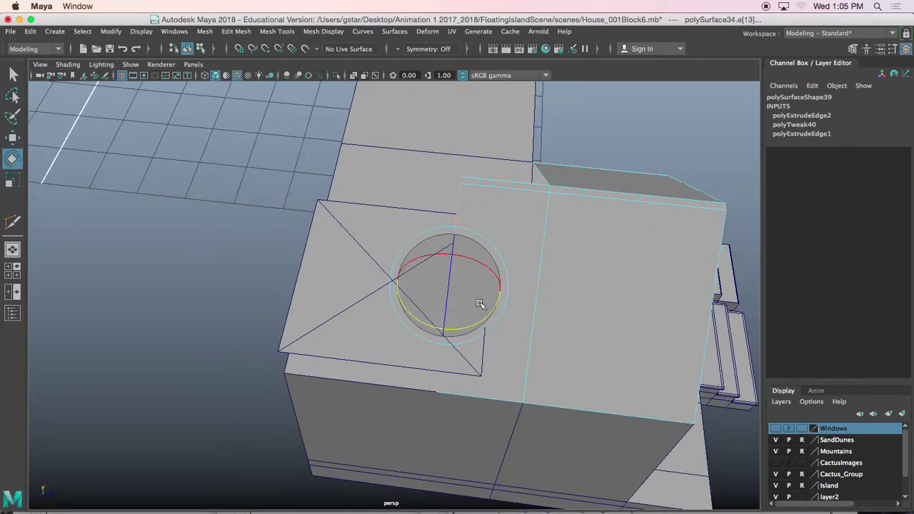
{"action": "key", "text": "space"}
{"action": "key", "text": "space"}
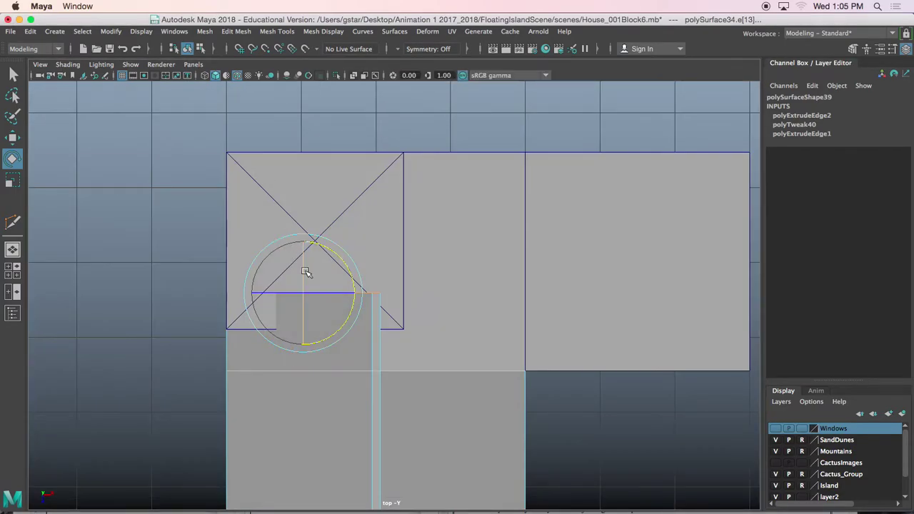
{"action": "mouse_move", "coordinate": [343, 314]}
{"action": "left_mouse_down"}
{"action": "mouse_move", "coordinate": [314, 324]}
{"action": "mouse_move", "coordinate": [307, 277]}
{"action": "left_mouse_up"}
{"action": "key", "text": "w"}
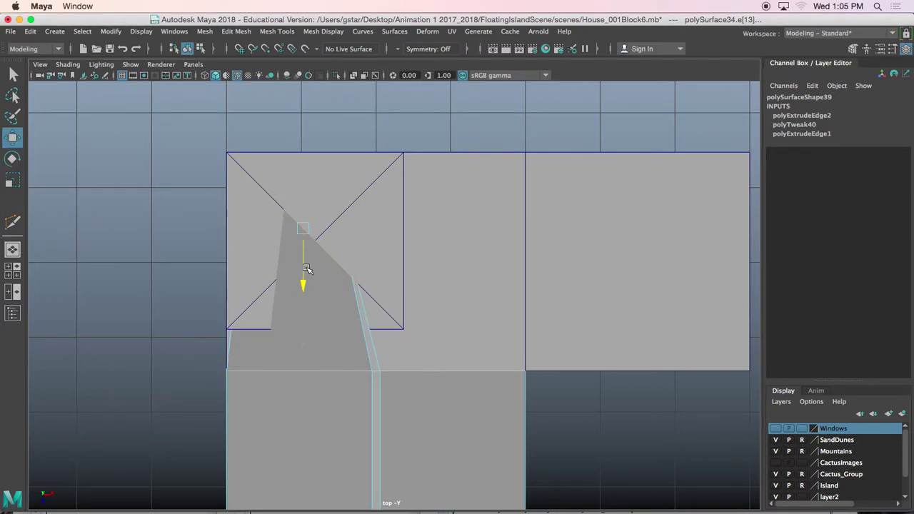
Step: In wireframe display, align the roof extension's outer back vertex with the outer wall and move it back to the plane's corner
{"action": "key", "text": "4"}
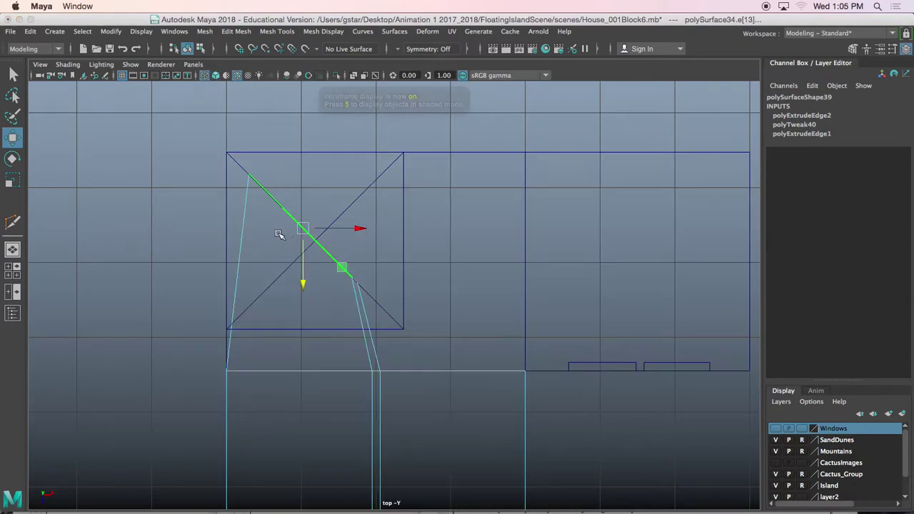
{"action": "middle_click_drag", "start_coordinate": [290, 225], "coordinate": [349, 260], "text": "alt"}
{"action": "scroll", "coordinate": [308, 249], "scroll_direction": "up", "scroll_amount": 1}
{"action": "scroll", "coordinate": [308, 249], "scroll_direction": "up", "scroll_amount": 1}
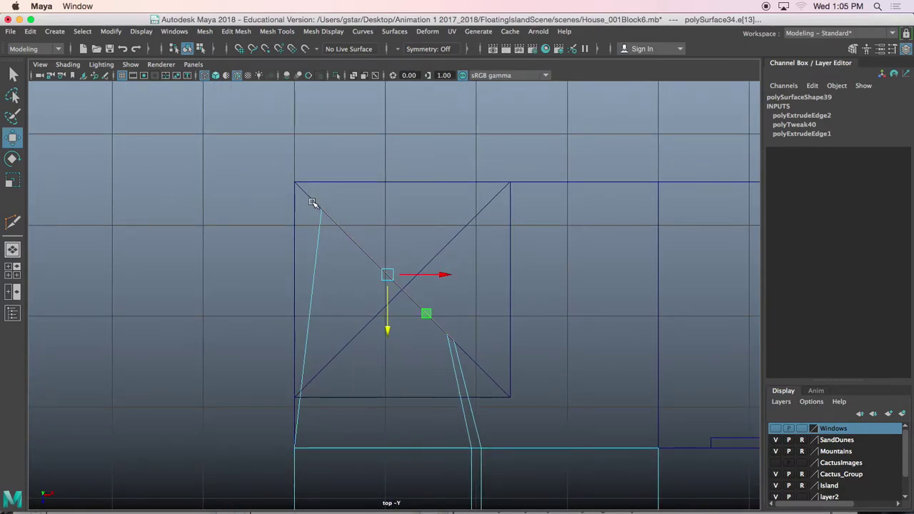
{"action": "middle_click_drag", "start_coordinate": [312, 203], "coordinate": [310, 183], "text": "alt"}
{"action": "scroll", "coordinate": [310, 187], "scroll_direction": "up", "scroll_amount": 2}
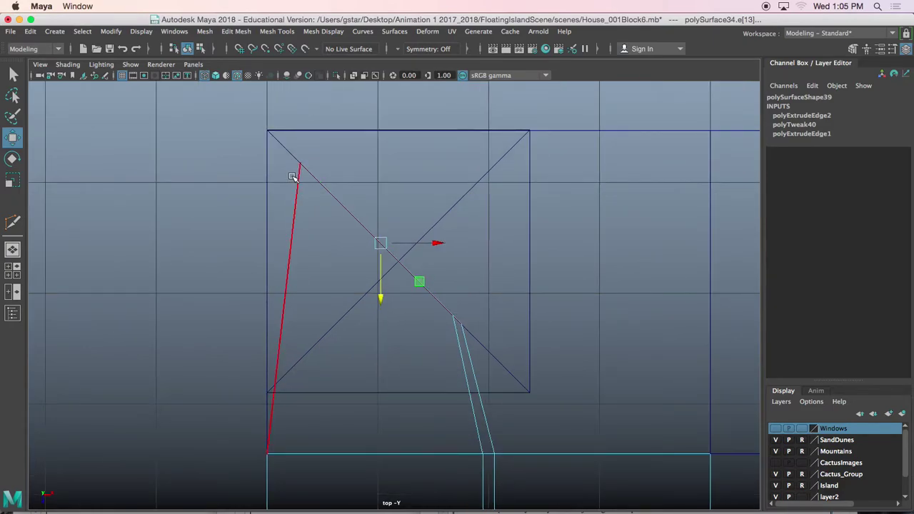
{"action": "right_click_drag", "start_coordinate": [298, 184], "coordinate": [241, 173]}
{"action": "left_click", "coordinate": [299, 164]}
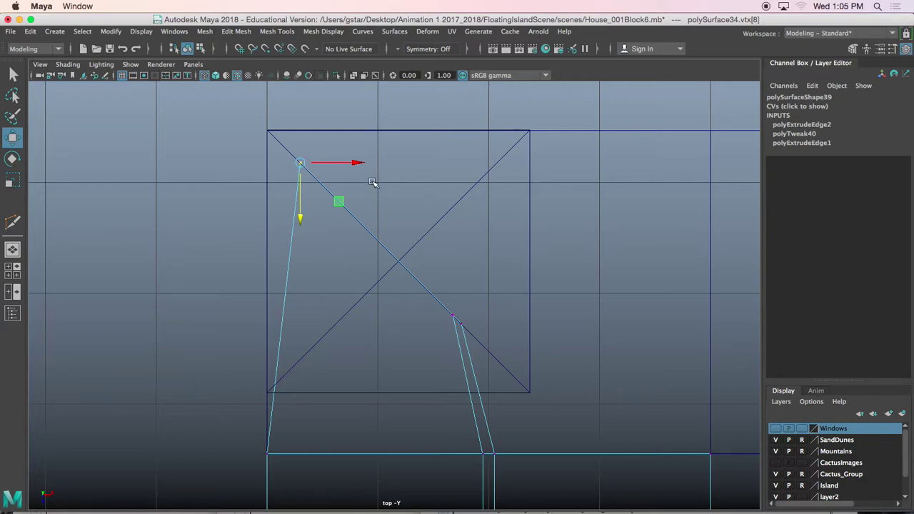
{"action": "left_click_drag", "start_coordinate": [357, 163], "coordinate": [279, 160]}
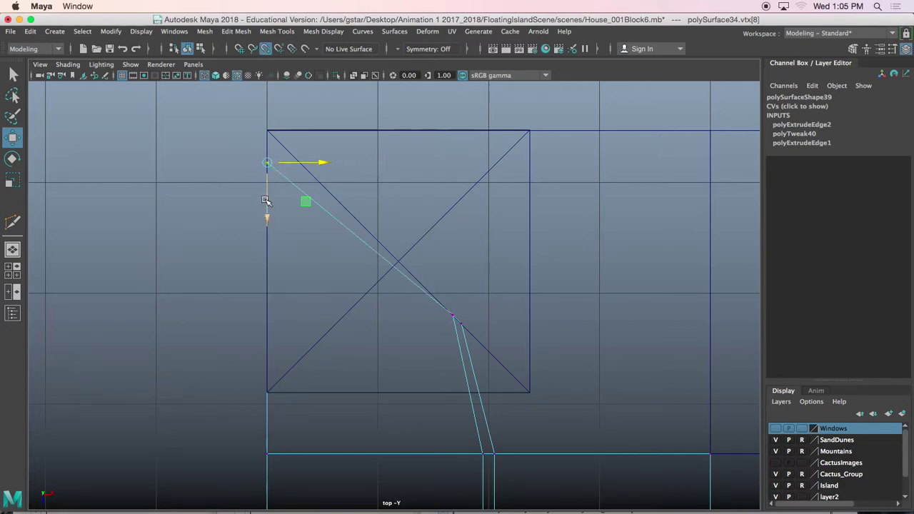
{"action": "left_click_drag", "start_coordinate": [265, 201], "coordinate": [267, 169]}
Step: Move the two back peak vertices sideways toward the gable's peak lines and forward onto the plane's diagonal
{"action": "middle_click_drag", "start_coordinate": [398, 277], "coordinate": [338, 172], "text": "alt"}
{"action": "left_click_drag", "start_coordinate": [413, 227], "coordinate": [413, 227]}
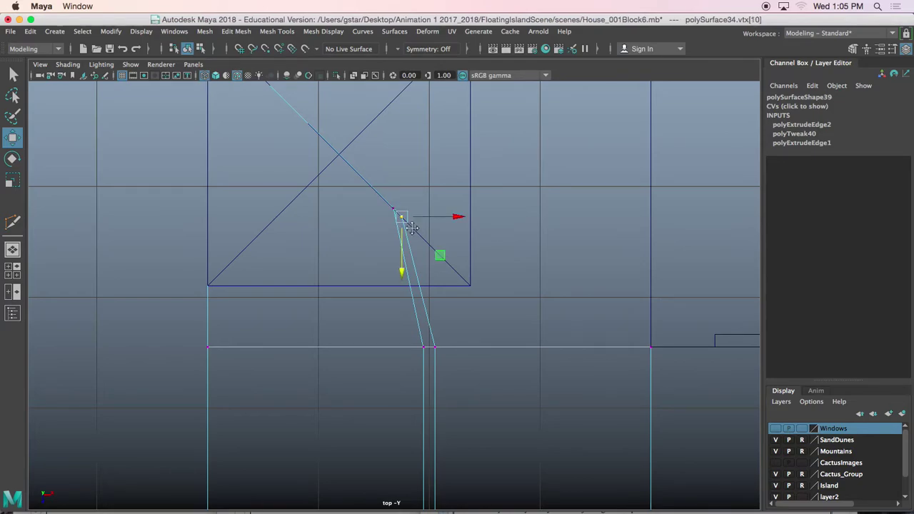
{"action": "middle_click_drag", "start_coordinate": [412, 227], "coordinate": [382, 217], "text": "alt"}
{"action": "left_click", "coordinate": [349, 195], "text": "shift"}
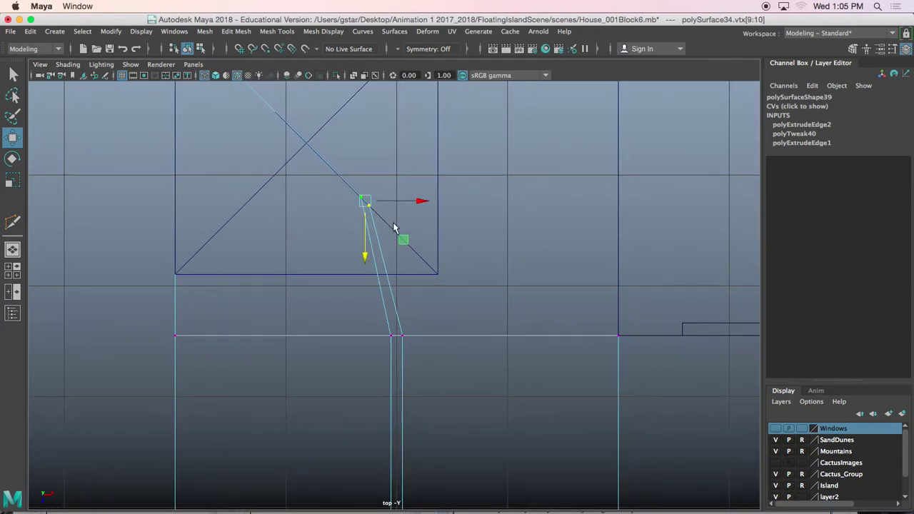
{"action": "left_click_drag", "start_coordinate": [386, 204], "coordinate": [417, 200]}
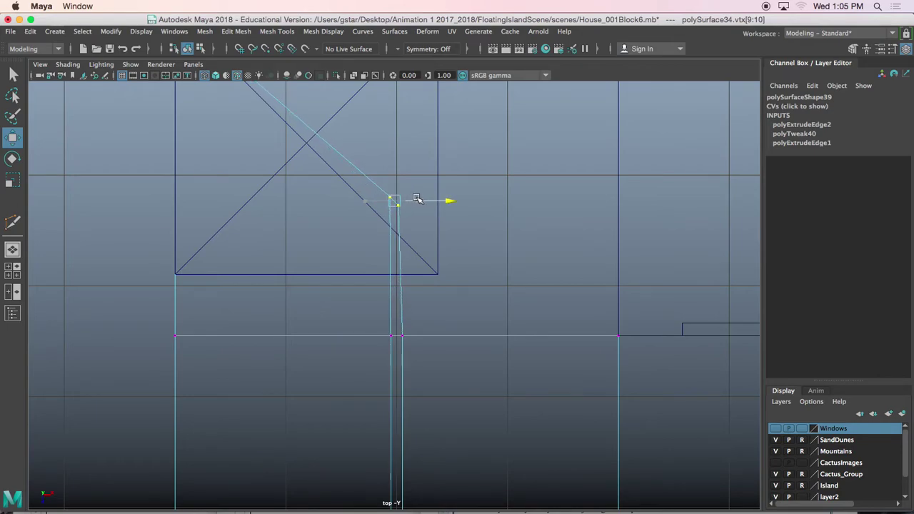
{"action": "scroll", "coordinate": [400, 251], "scroll_direction": "up", "scroll_amount": 4}
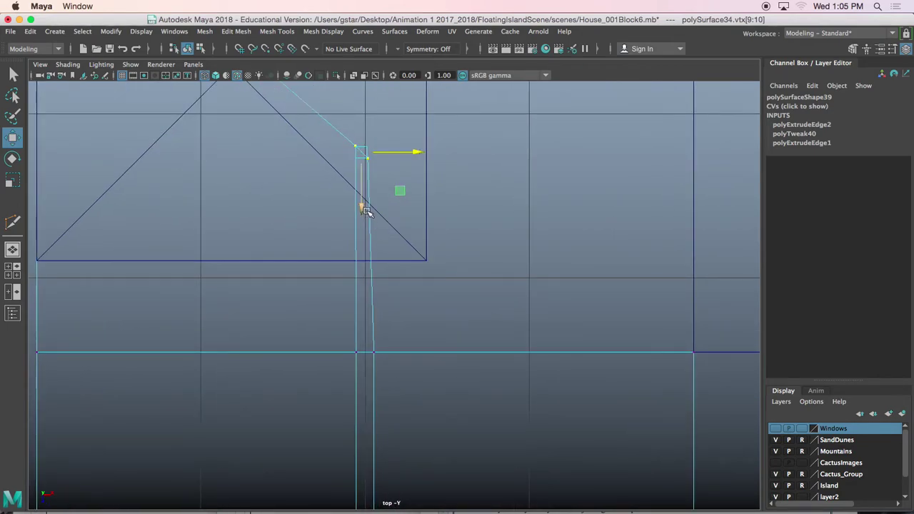
{"action": "left_click_drag", "start_coordinate": [365, 211], "coordinate": [361, 245]}
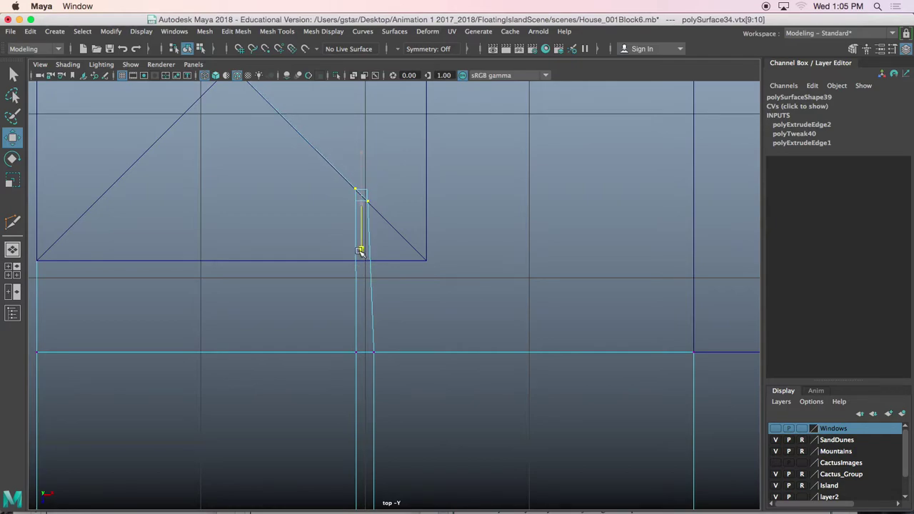
Step: Snap each back peak vertex sideways into line with its corresponding front peak edge
{"action": "scroll", "coordinate": [375, 257], "scroll_direction": "up", "scroll_amount": 2}
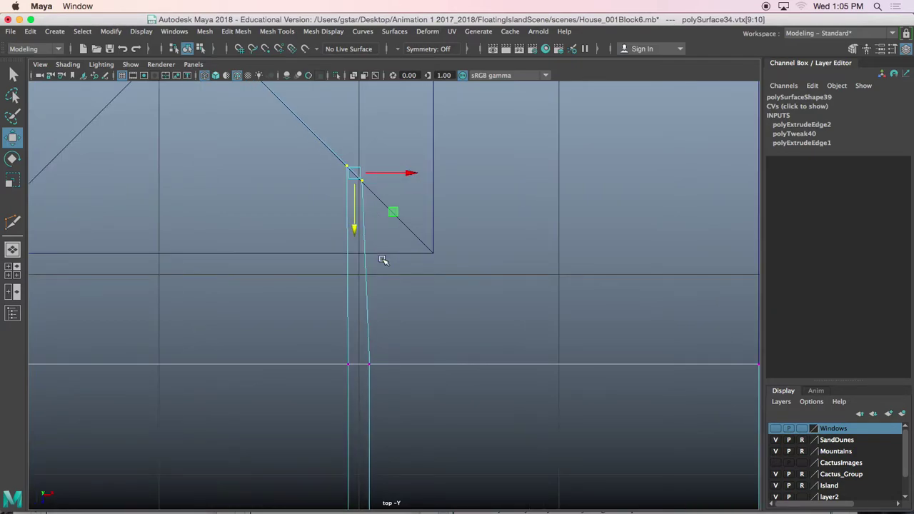
{"action": "left_click_drag", "start_coordinate": [380, 204], "coordinate": [365, 158]}
{"action": "middle_click_drag", "start_coordinate": [392, 239], "coordinate": [388, 233], "text": "alt"}
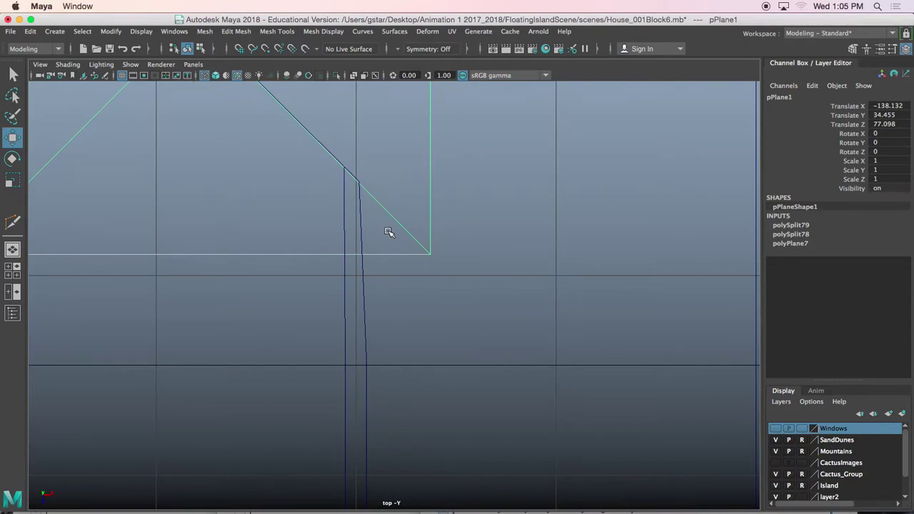
{"action": "left_click", "coordinate": [364, 278]}
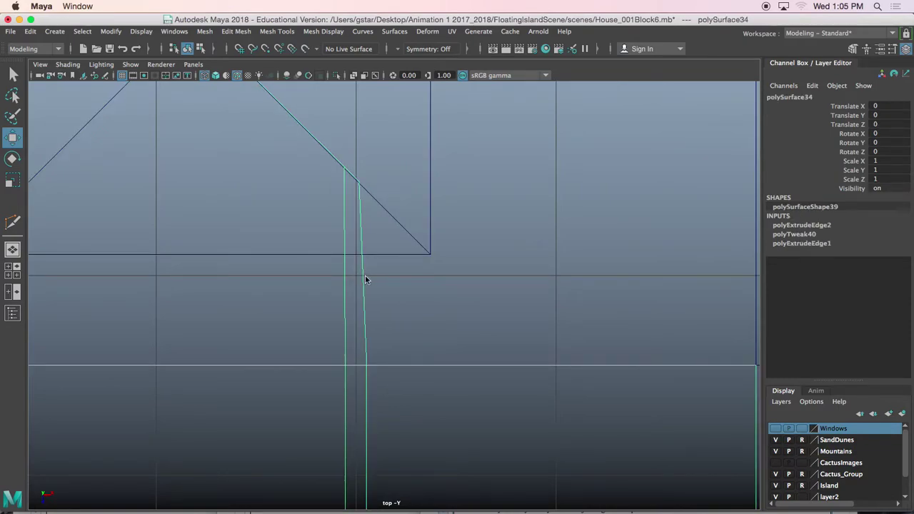
{"action": "right_click_drag", "start_coordinate": [366, 174], "coordinate": [319, 172]}
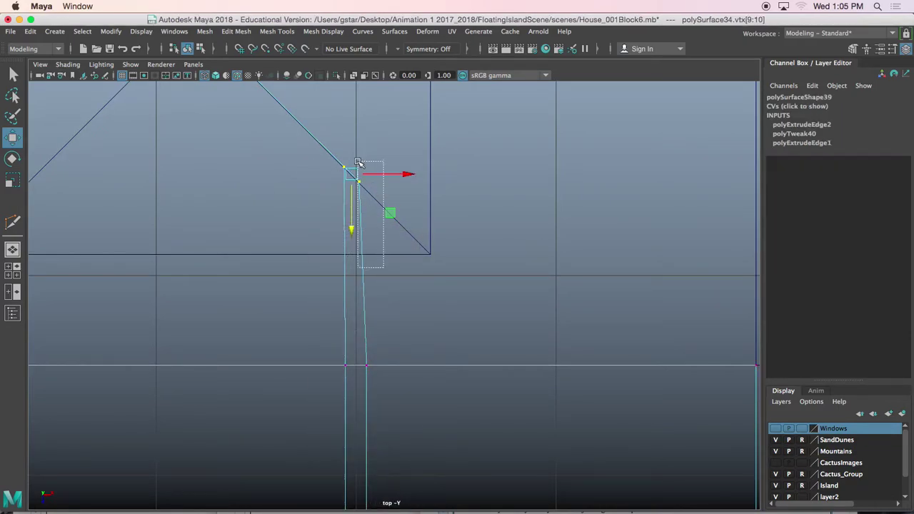
{"action": "left_click", "coordinate": [363, 178]}
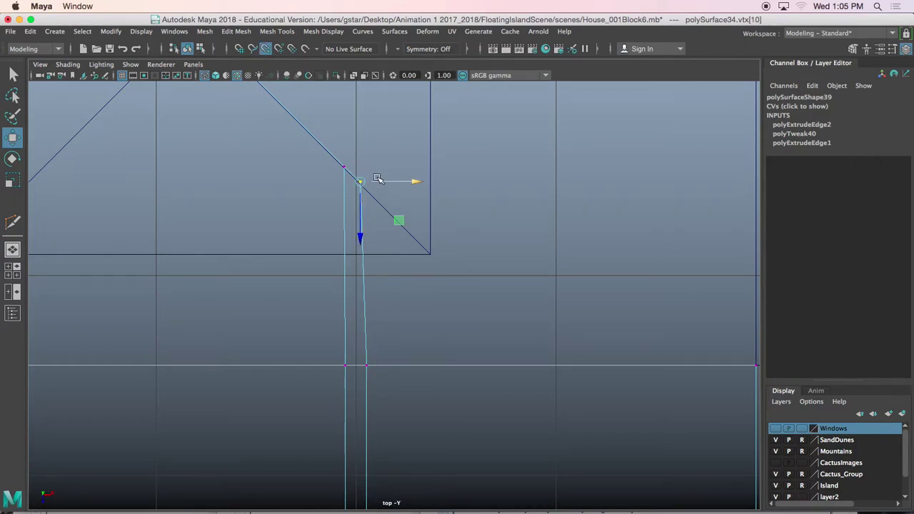
{"action": "left_click_drag", "start_coordinate": [378, 178], "coordinate": [368, 322]}
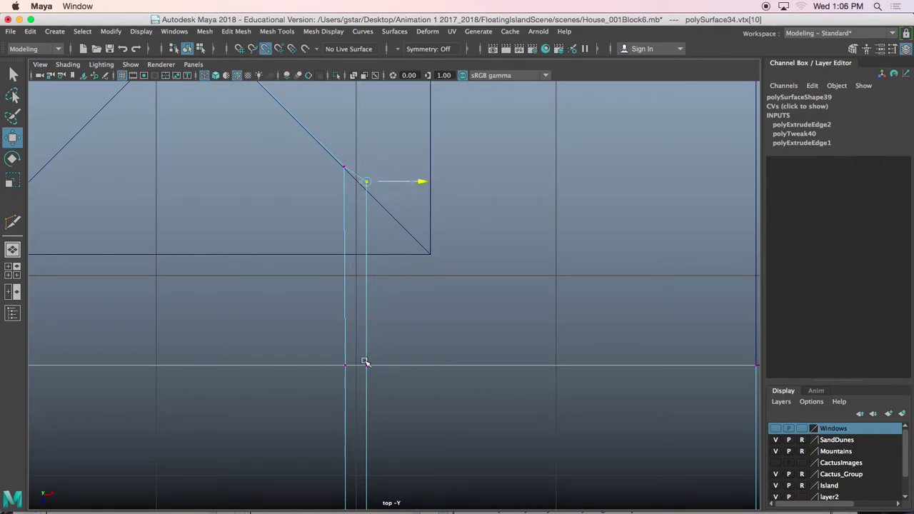
{"action": "left_click_drag", "start_coordinate": [347, 183], "coordinate": [343, 298]}
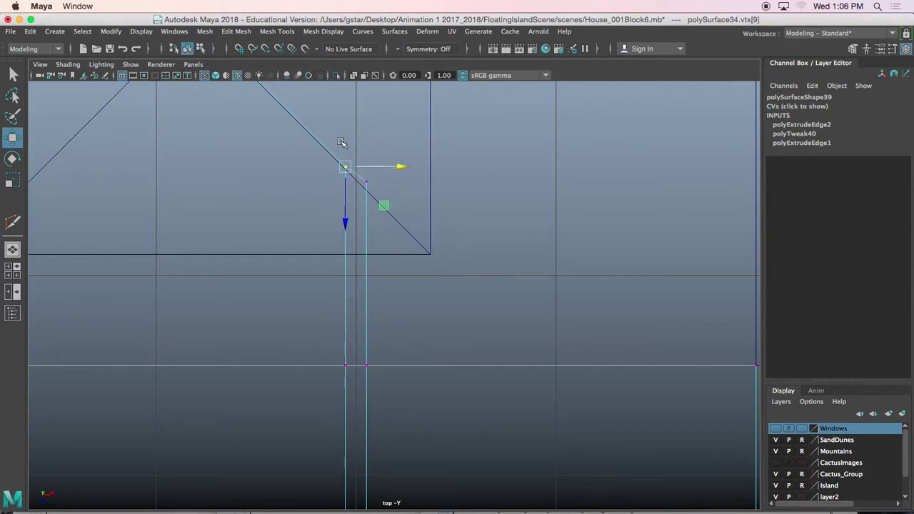
Step: Move the two aligned back peak vertices forward until each lies exactly on the plane's diagonal
{"action": "left_click_drag", "start_coordinate": [377, 198], "coordinate": [376, 199]}
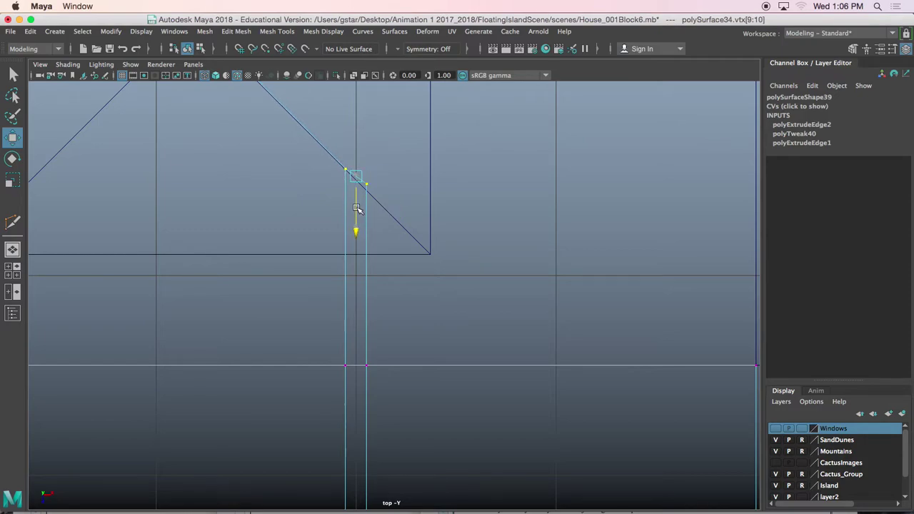
{"action": "left_click_drag", "start_coordinate": [364, 159], "coordinate": [364, 159]}
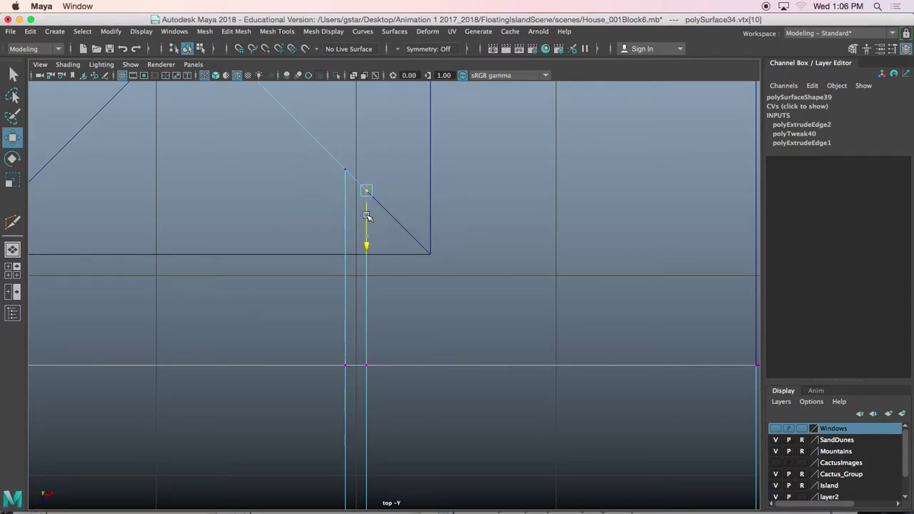
Step: Back in perspective object selection, move the guide plane behind the house, off the roof, to about Translate Z 42.8
{"action": "scroll", "coordinate": [367, 215], "scroll_direction": "down", "scroll_amount": 5}
{"action": "key", "text": "space"}
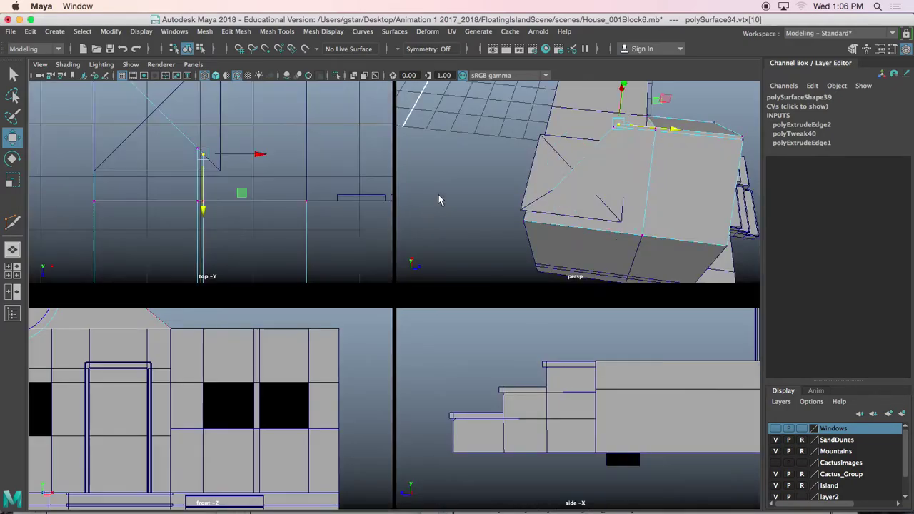
{"action": "key", "text": "space"}
{"action": "scroll", "coordinate": [426, 253], "scroll_direction": "down", "scroll_amount": 5}
{"action": "left_click_drag", "start_coordinate": [427, 253], "coordinate": [462, 258], "text": "alt"}
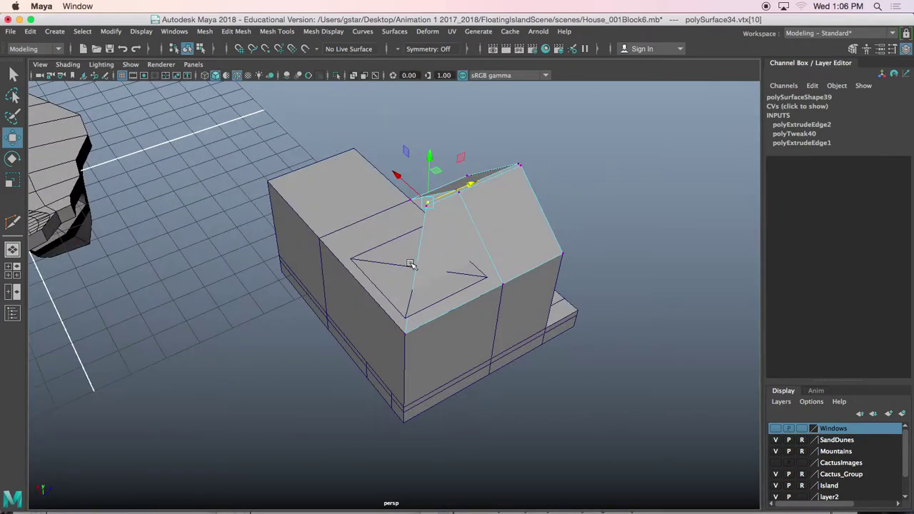
{"action": "scroll", "coordinate": [413, 264], "scroll_direction": "up", "scroll_amount": 3}
{"action": "right_click_drag", "start_coordinate": [398, 255], "coordinate": [427, 157]}
{"action": "left_click", "coordinate": [399, 227]}
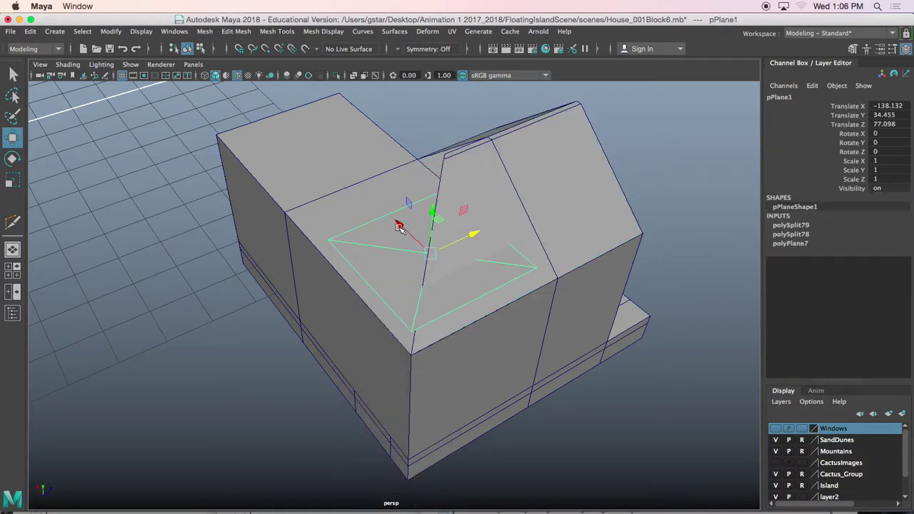
{"action": "left_click_drag", "start_coordinate": [459, 241], "coordinate": [415, 172]}
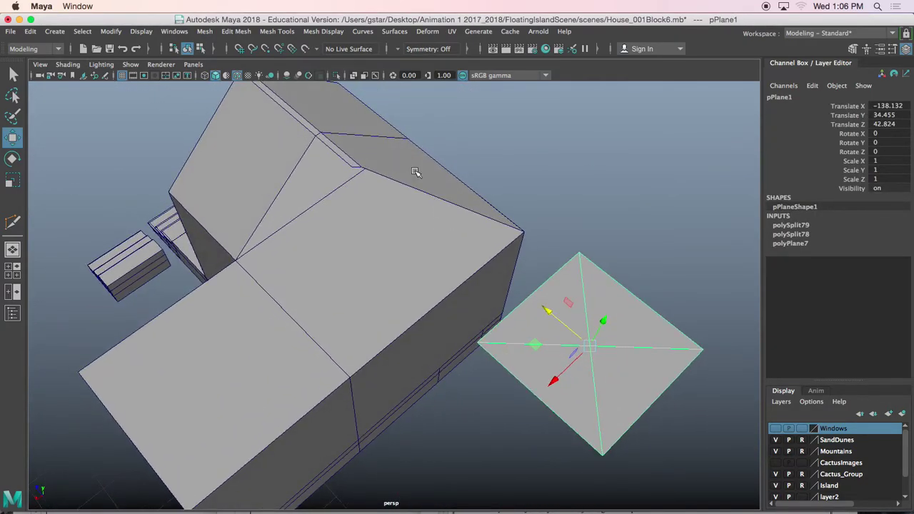
Step: Select all edges along the roof's angled end, from the outer back corner across the ridge to the inner corner
{"action": "right_click_drag", "start_coordinate": [413, 164], "coordinate": [413, 141]}
{"action": "left_click", "coordinate": [376, 179]}
{"action": "left_click_drag", "start_coordinate": [375, 180], "coordinate": [352, 227], "text": "alt"}
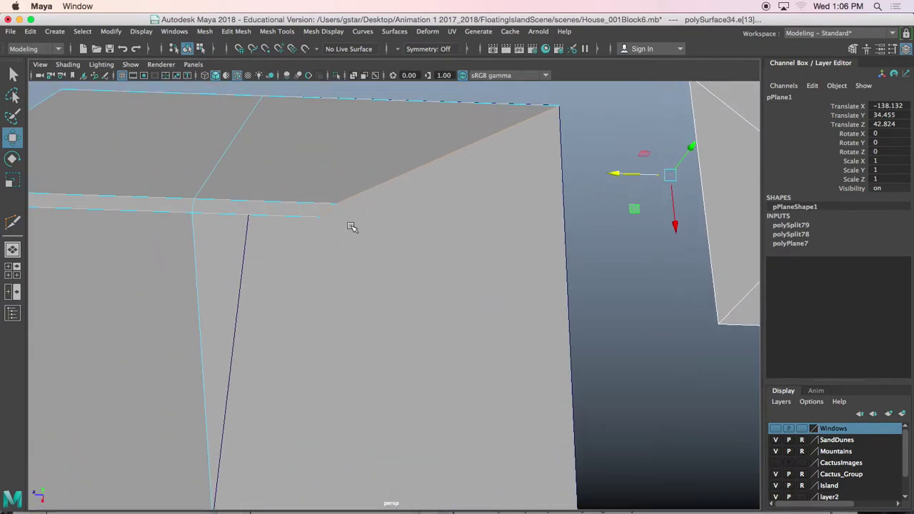
{"action": "left_click", "coordinate": [331, 212]}
{"action": "left_click", "coordinate": [384, 189]}
{"action": "scroll", "coordinate": [381, 243], "scroll_direction": "down", "scroll_amount": 5}
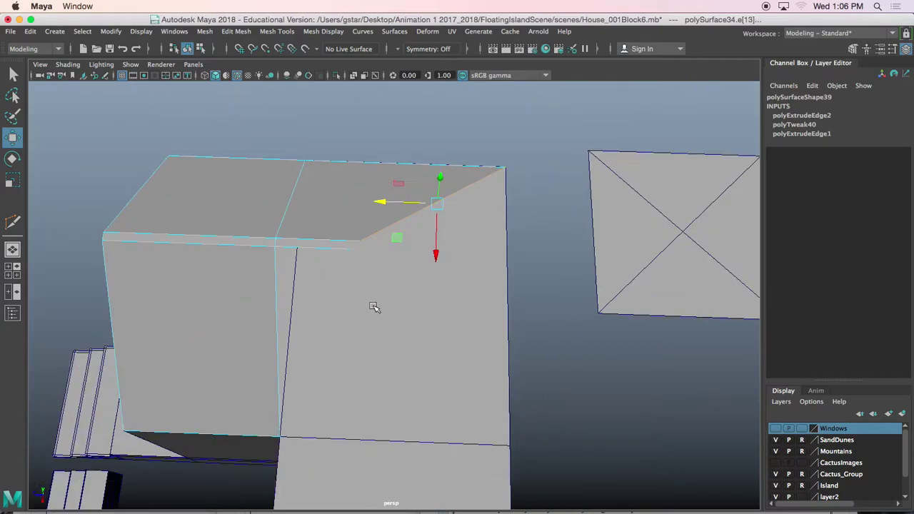
{"action": "middle_click_drag", "start_coordinate": [376, 308], "coordinate": [383, 236], "text": "alt"}
{"action": "left_click_drag", "start_coordinate": [383, 237], "coordinate": [384, 267], "text": "alt"}
{"action": "left_click", "coordinate": [335, 168], "text": "shift"}
{"action": "left_click", "coordinate": [357, 221], "text": "shift"}
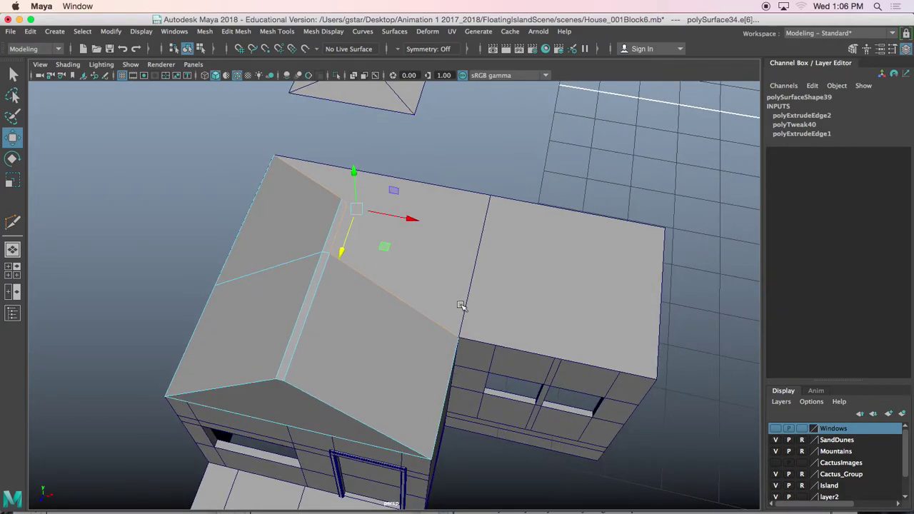
Step: Extrude the selected roof edges sideways over the side wing until they extend beyond its end wall
{"action": "key", "text": "ctrl+e"}
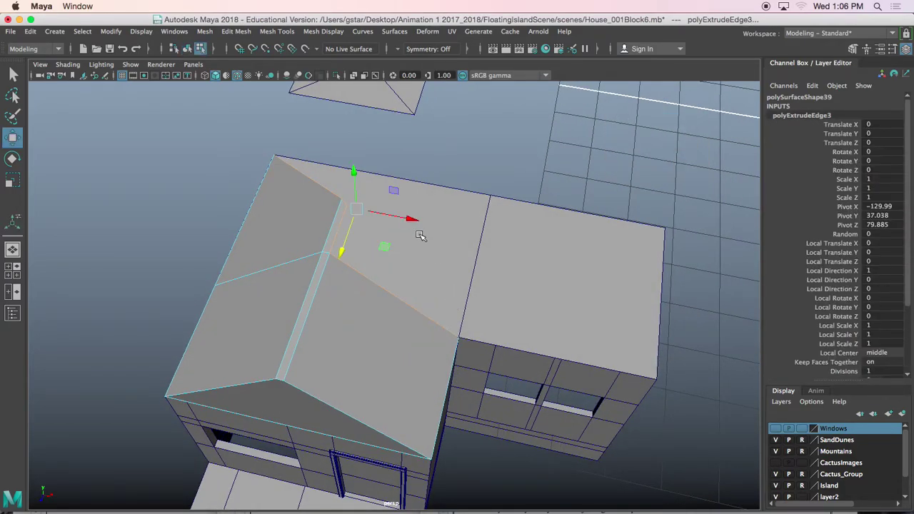
{"action": "left_click_drag", "start_coordinate": [415, 220], "coordinate": [521, 238]}
{"action": "left_click_drag", "start_coordinate": [521, 237], "coordinate": [674, 208], "text": "alt"}
{"action": "middle_click_drag", "start_coordinate": [674, 209], "coordinate": [645, 212], "text": "alt"}
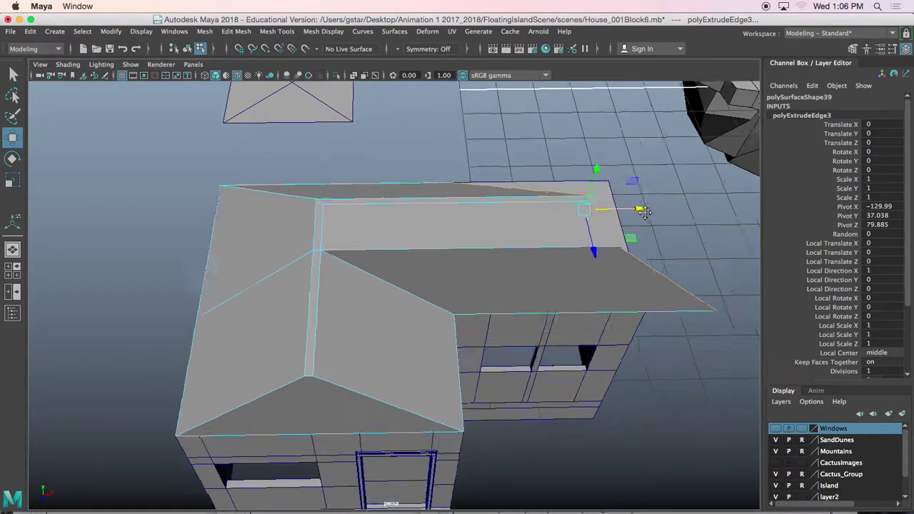
{"action": "left_click_drag", "start_coordinate": [643, 211], "coordinate": [674, 238], "text": "alt"}
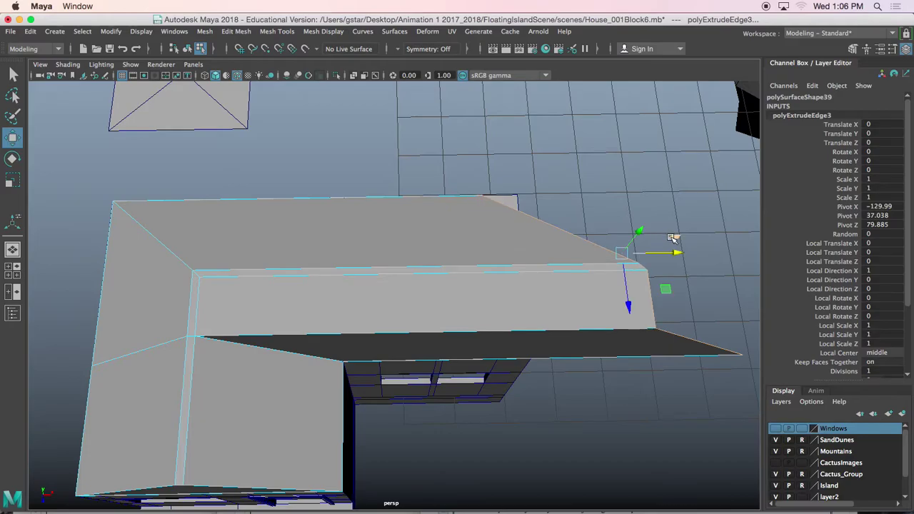
{"action": "middle_click_drag", "start_coordinate": [674, 238], "coordinate": [493, 223], "text": "alt"}
{"action": "left_click_drag", "start_coordinate": [484, 238], "coordinate": [576, 233]}
{"action": "left_click_drag", "start_coordinate": [576, 233], "coordinate": [456, 220], "text": "alt"}
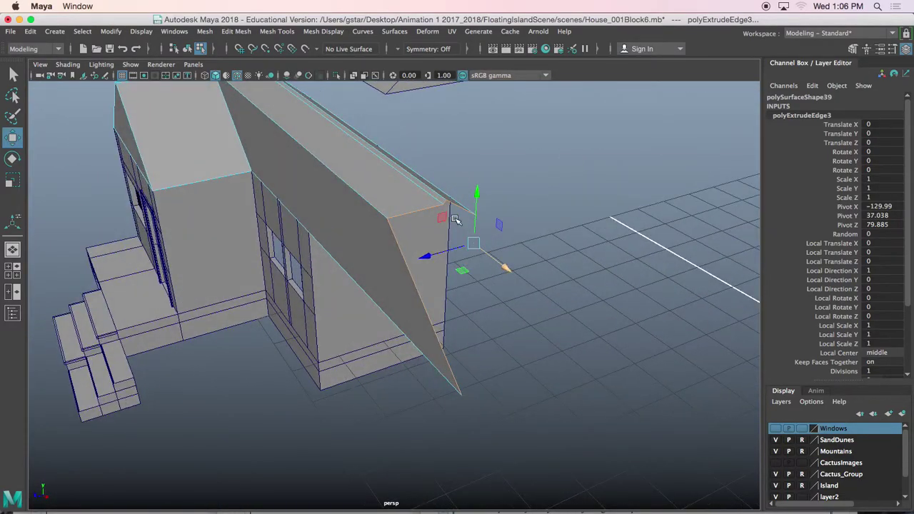
Step: Scale the extruded end edges flat along the wing's length and bring them back near its end wall
{"action": "key", "text": "r"}
{"action": "left_click_drag", "start_coordinate": [429, 250], "coordinate": [416, 266], "text": "alt"}
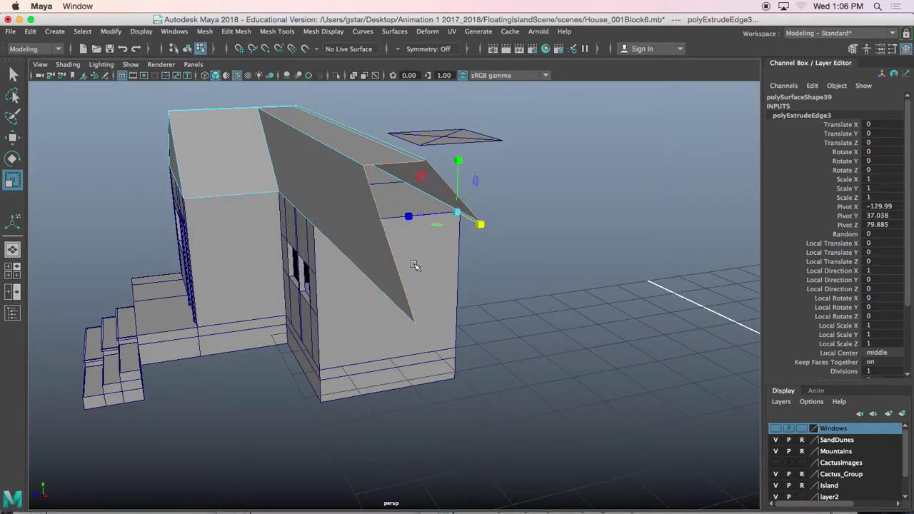
{"action": "left_click_drag", "start_coordinate": [389, 305], "coordinate": [450, 312], "text": "alt"}
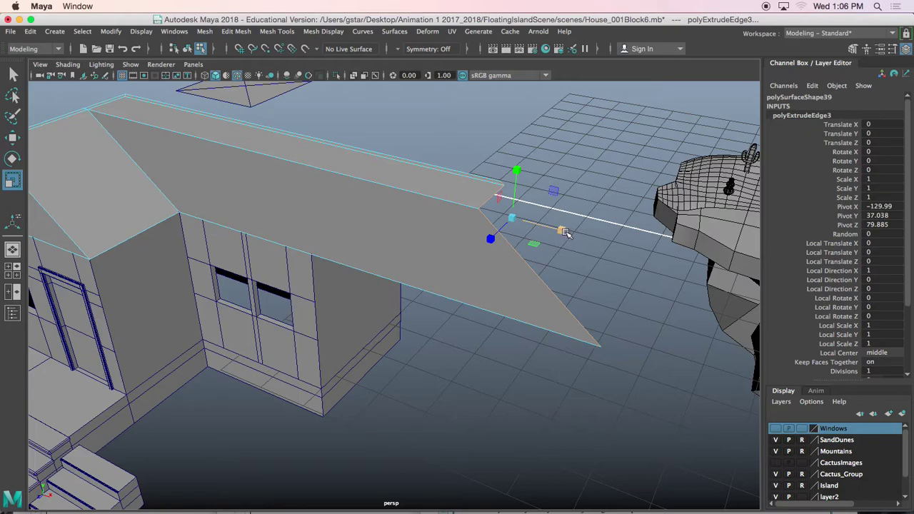
{"action": "left_click_drag", "start_coordinate": [556, 228], "coordinate": [442, 250]}
{"action": "key", "text": "w"}
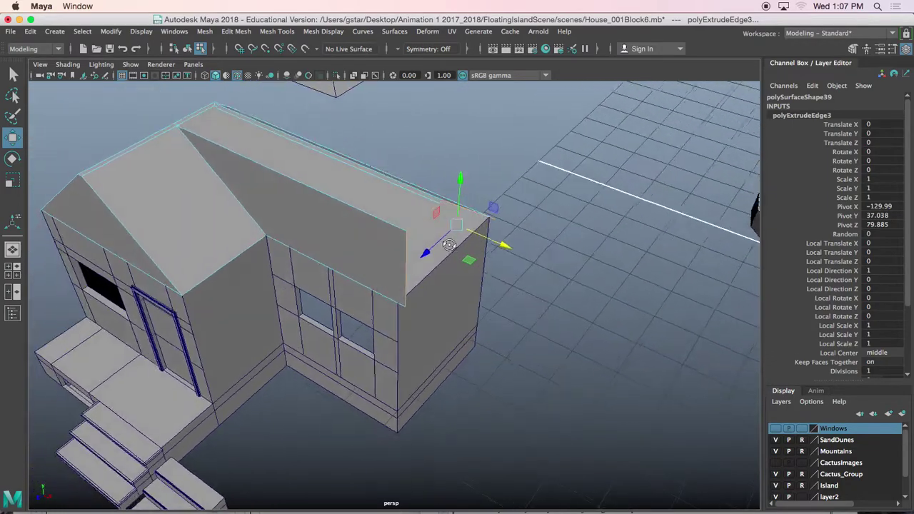
Step: In the shaded top view, snap the flattened roof edges sideways onto the side wing's end wall
{"action": "key", "text": "space"}
{"action": "key", "text": "space"}
{"action": "scroll", "coordinate": [400, 253], "scroll_direction": "down", "scroll_amount": 3}
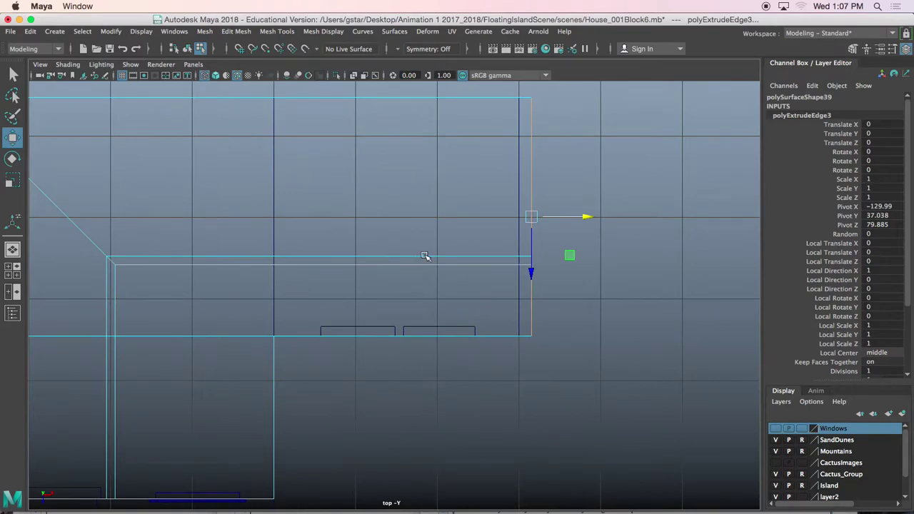
{"action": "key", "text": "5"}
{"action": "middle_click_drag", "start_coordinate": [410, 236], "coordinate": [390, 283], "text": "alt"}
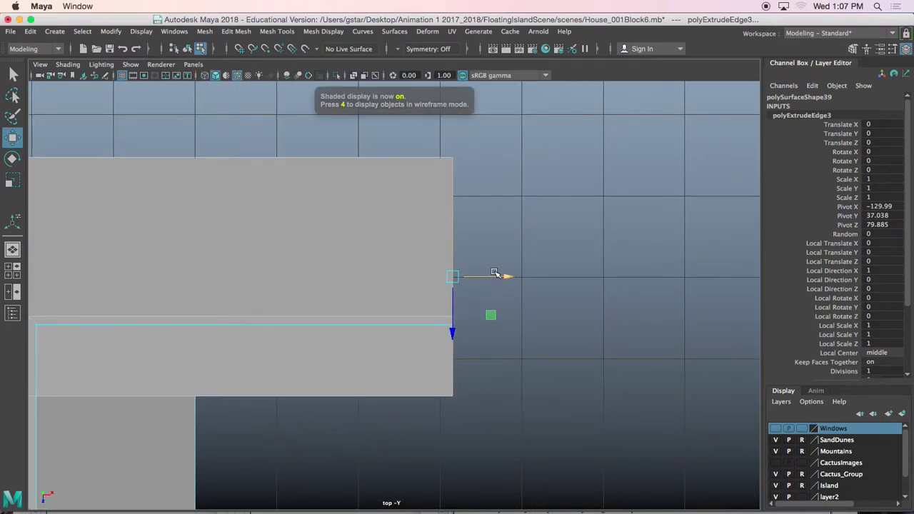
{"action": "left_click_drag", "start_coordinate": [489, 277], "coordinate": [449, 276]}
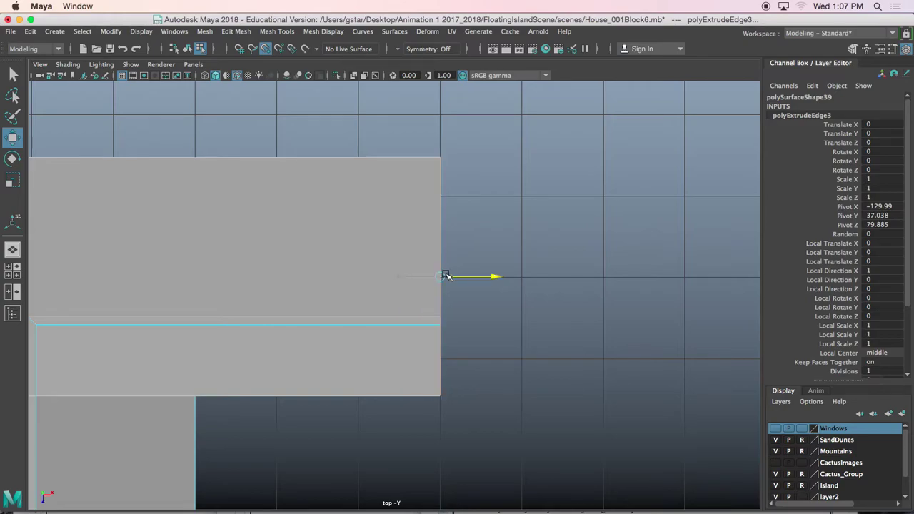
Step: In perspective, move the wing roof's inner top edge sideways to the other ridge edges so that side slopes
{"action": "key", "text": "space"}
{"action": "key", "text": "space"}
{"action": "left_click_drag", "start_coordinate": [524, 198], "coordinate": [423, 166], "text": "alt"}
{"action": "scroll", "coordinate": [358, 176], "scroll_direction": "up", "scroll_amount": 4}
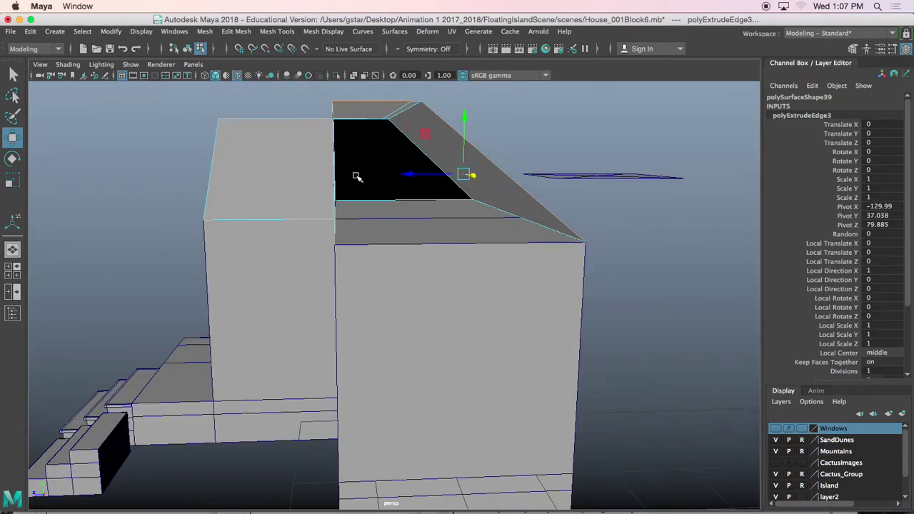
{"action": "middle_click_drag", "start_coordinate": [357, 175], "coordinate": [359, 204], "text": "alt"}
{"action": "left_click_drag", "start_coordinate": [359, 204], "coordinate": [428, 233], "text": "alt"}
{"action": "left_click", "coordinate": [324, 155]}
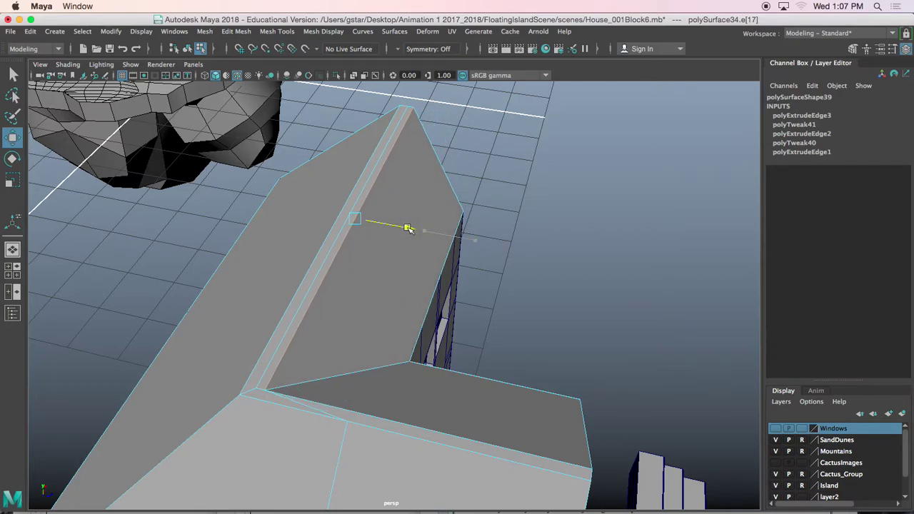
{"action": "left_click_drag", "start_coordinate": [447, 248], "coordinate": [208, 217], "text": "alt"}
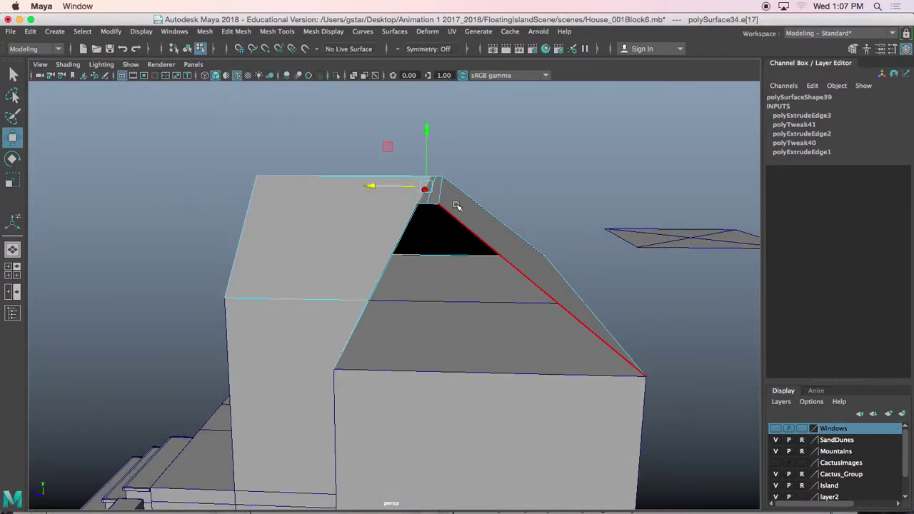
Step: Move the wing's ridge vertices sideways to centre the peak over the end wall, and return to object selection
{"action": "right_click_drag", "start_coordinate": [456, 173], "coordinate": [404, 200]}
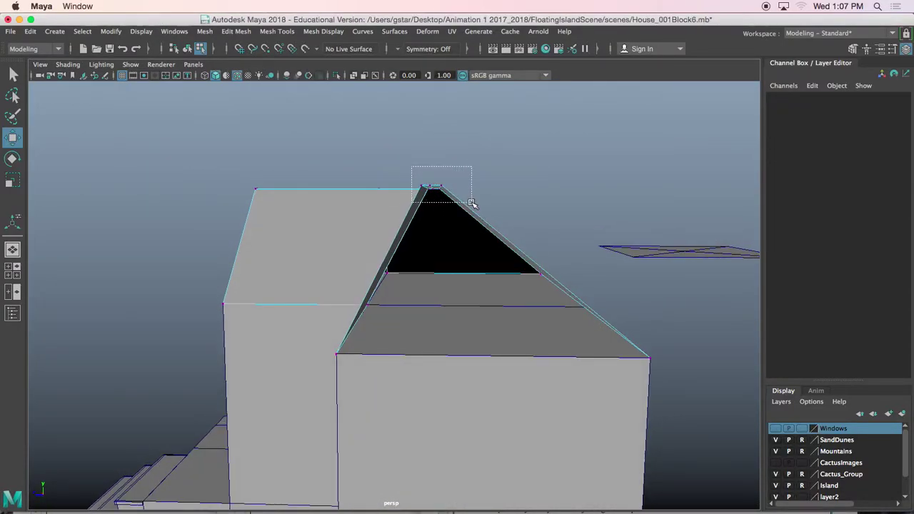
{"action": "left_click_drag", "start_coordinate": [472, 203], "coordinate": [413, 191]}
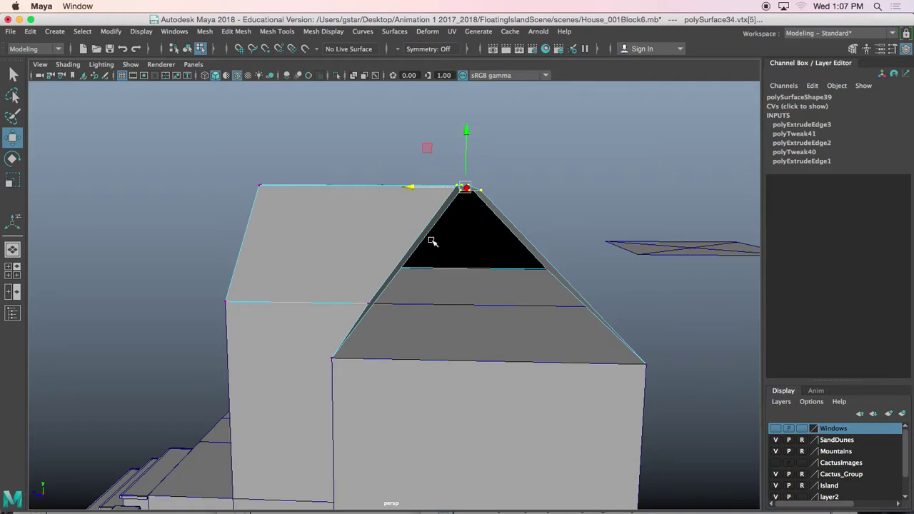
{"action": "scroll", "coordinate": [432, 241], "scroll_direction": "down", "scroll_amount": 5}
{"action": "mouse_move", "coordinate": [432, 241]}
{"action": "left_mouse_down", "text": "alt"}
{"action": "mouse_move", "coordinate": [442, 250]}
{"action": "mouse_move", "coordinate": [443, 241]}
{"action": "left_mouse_up", "text": "alt"}
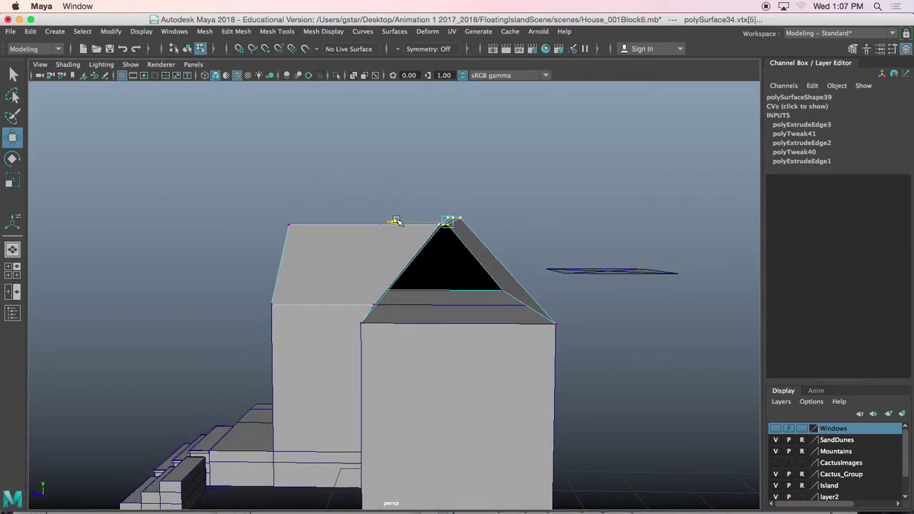
{"action": "left_click_drag", "start_coordinate": [397, 222], "coordinate": [346, 274], "text": "alt"}
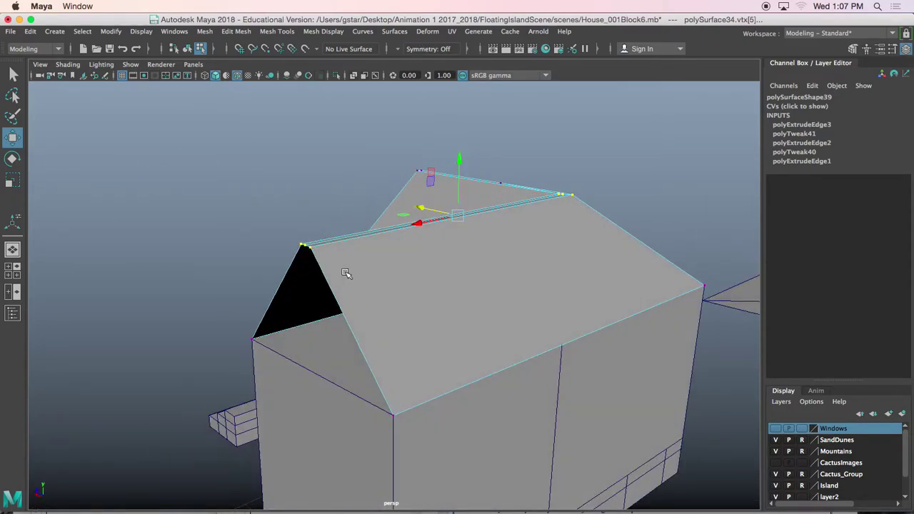
{"action": "right_click_drag", "start_coordinate": [346, 274], "coordinate": [402, 156]}
{"action": "middle_click_drag", "start_coordinate": [342, 277], "coordinate": [346, 237], "text": "alt"}
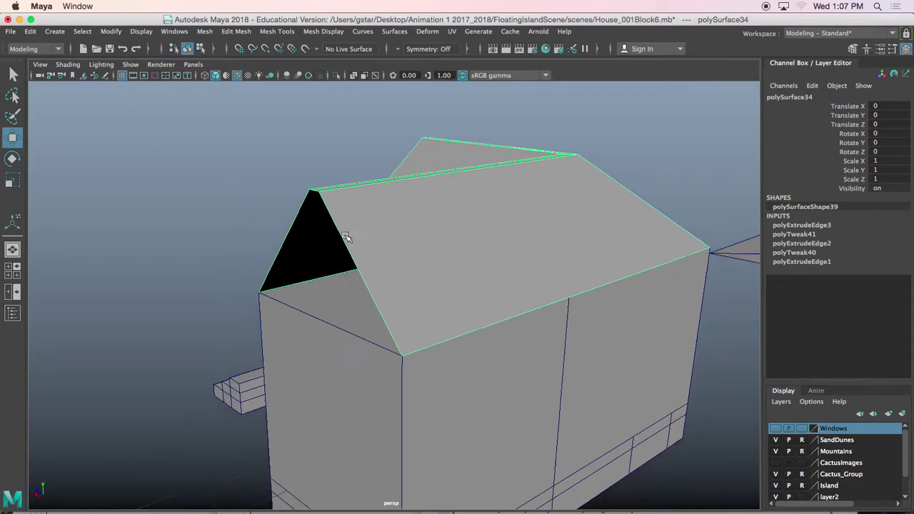
Step: Extrude the two short edges at the ridge's open end straight down toward the top of the wing's end wall
{"action": "left_click_drag", "start_coordinate": [340, 229], "coordinate": [367, 279], "text": "alt"}
{"action": "scroll", "coordinate": [360, 287], "scroll_direction": "up", "scroll_amount": 2}
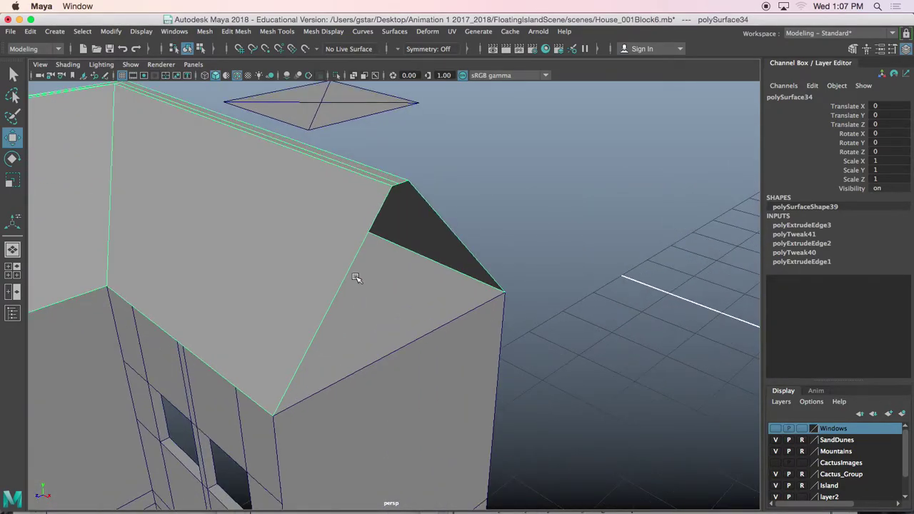
{"action": "scroll", "coordinate": [356, 278], "scroll_direction": "up", "scroll_amount": 2}
{"action": "middle_click_drag", "start_coordinate": [362, 231], "coordinate": [350, 279], "text": "alt"}
{"action": "scroll", "coordinate": [353, 274], "scroll_direction": "up", "scroll_amount": 2}
{"action": "right_click_drag", "start_coordinate": [346, 174], "coordinate": [348, 148]}
{"action": "scroll", "coordinate": [369, 207], "scroll_direction": "up", "scroll_amount": 2}
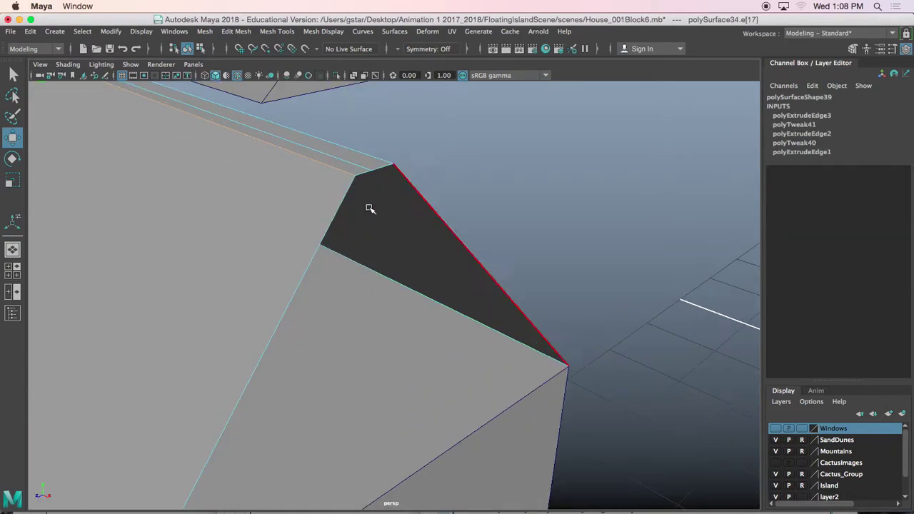
{"action": "left_click", "coordinate": [383, 166], "text": "shift"}
{"action": "scroll", "coordinate": [383, 249], "scroll_direction": "down", "scroll_amount": 2}
{"action": "middle_click_drag", "start_coordinate": [384, 310], "coordinate": [387, 277], "text": "alt"}
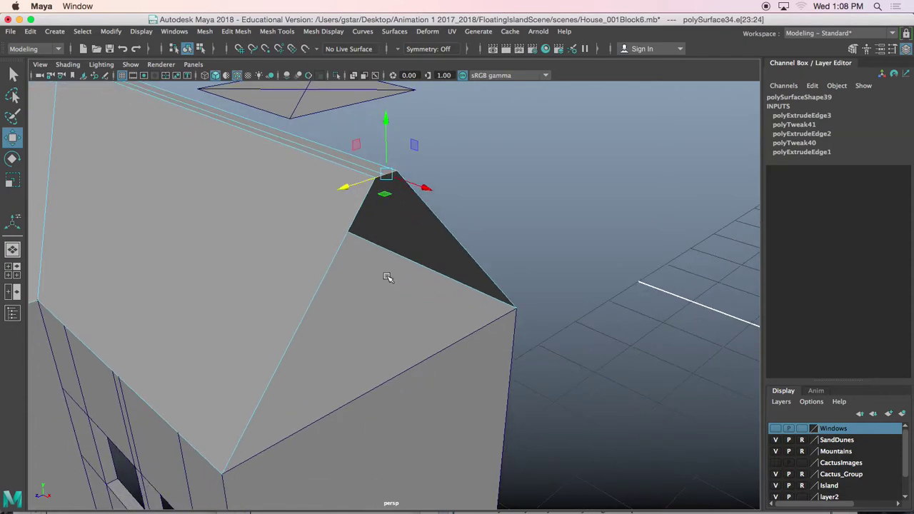
{"action": "key", "text": "ctrl+e"}
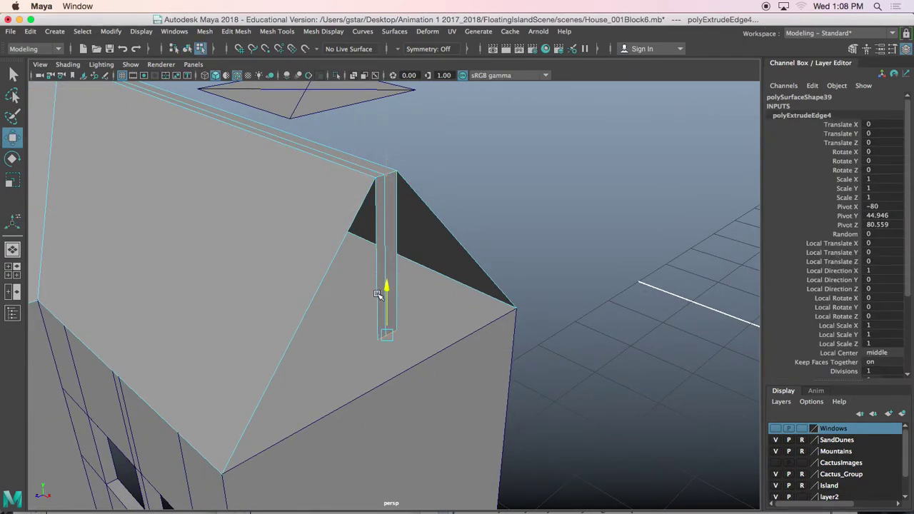
Step: Snap the extruded strip's lower outer vertices to the wall corners to fill the gable, and return to object selection
{"action": "left_click_drag", "start_coordinate": [378, 310], "coordinate": [364, 265], "text": "alt"}
{"action": "scroll", "coordinate": [404, 265], "scroll_direction": "up", "scroll_amount": 5}
{"action": "right_click_drag", "start_coordinate": [360, 164], "coordinate": [359, 215]}
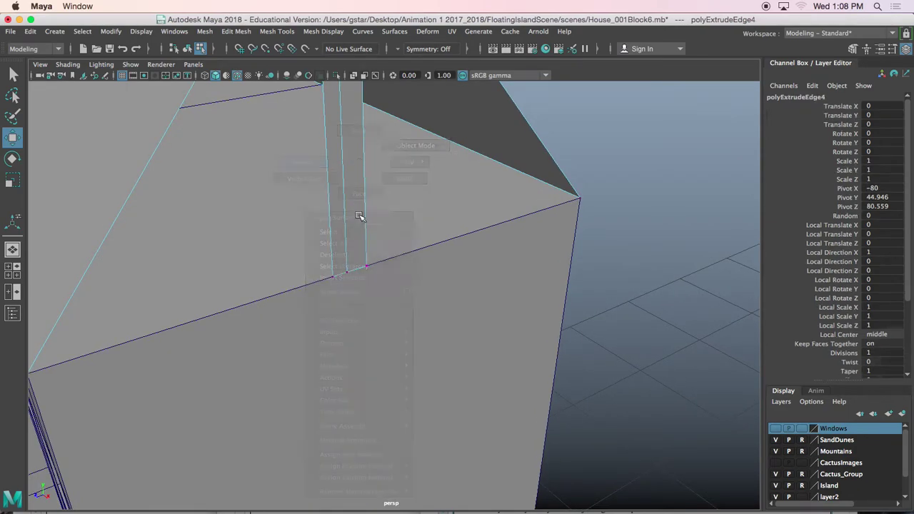
{"action": "left_click", "coordinate": [364, 263]}
{"action": "left_click_drag", "start_coordinate": [407, 292], "coordinate": [370, 342], "text": "alt"}
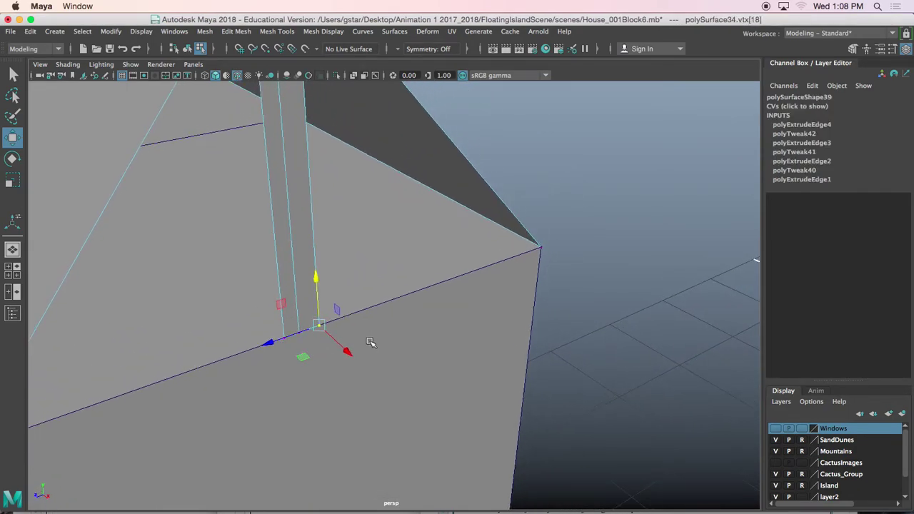
{"action": "left_click_drag", "start_coordinate": [300, 329], "coordinate": [414, 196]}
{"action": "right_click_drag", "start_coordinate": [417, 174], "coordinate": [475, 157]}
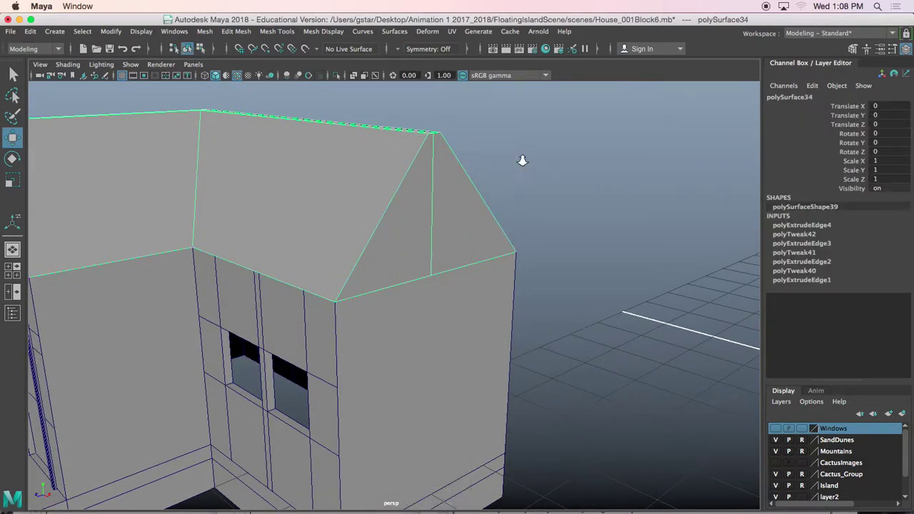
{"action": "left_click_drag", "start_coordinate": [523, 157], "coordinate": [383, 342], "text": "alt"}
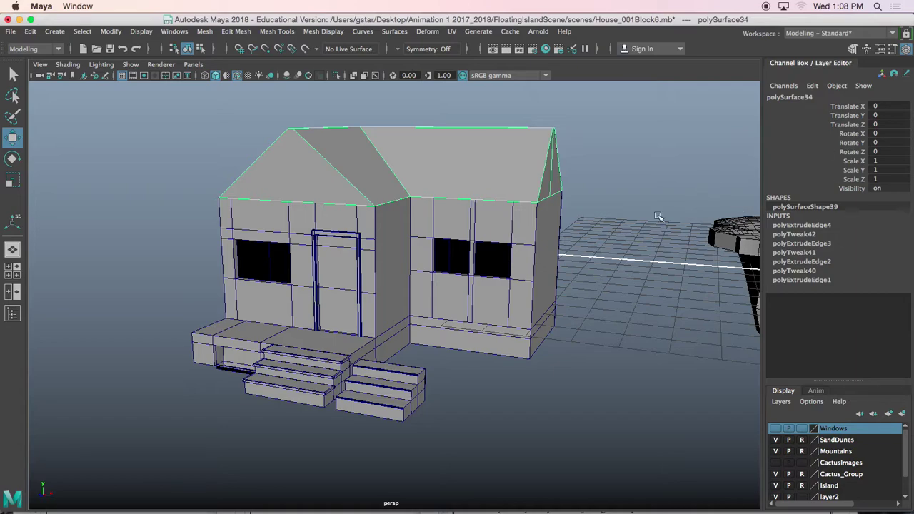